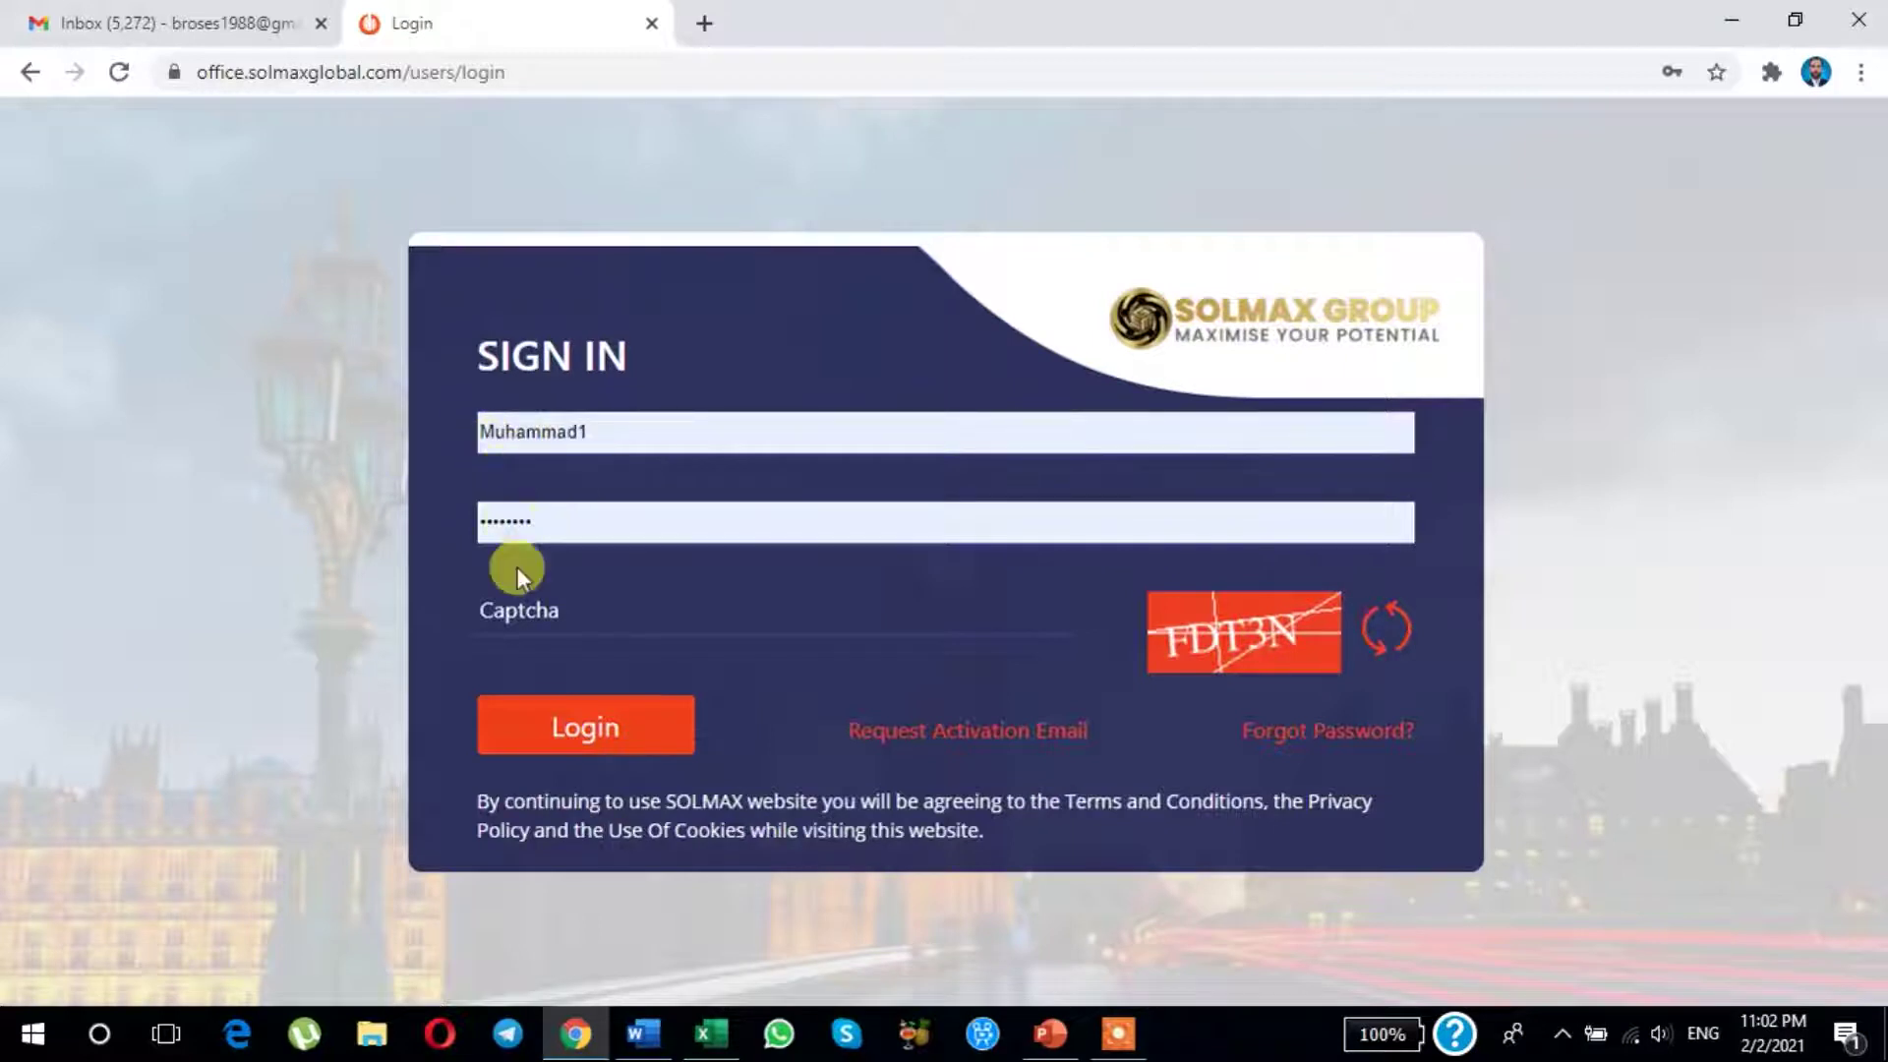
Step: Enter the captcha code shown in the image and submit the back office login
click(511, 596)
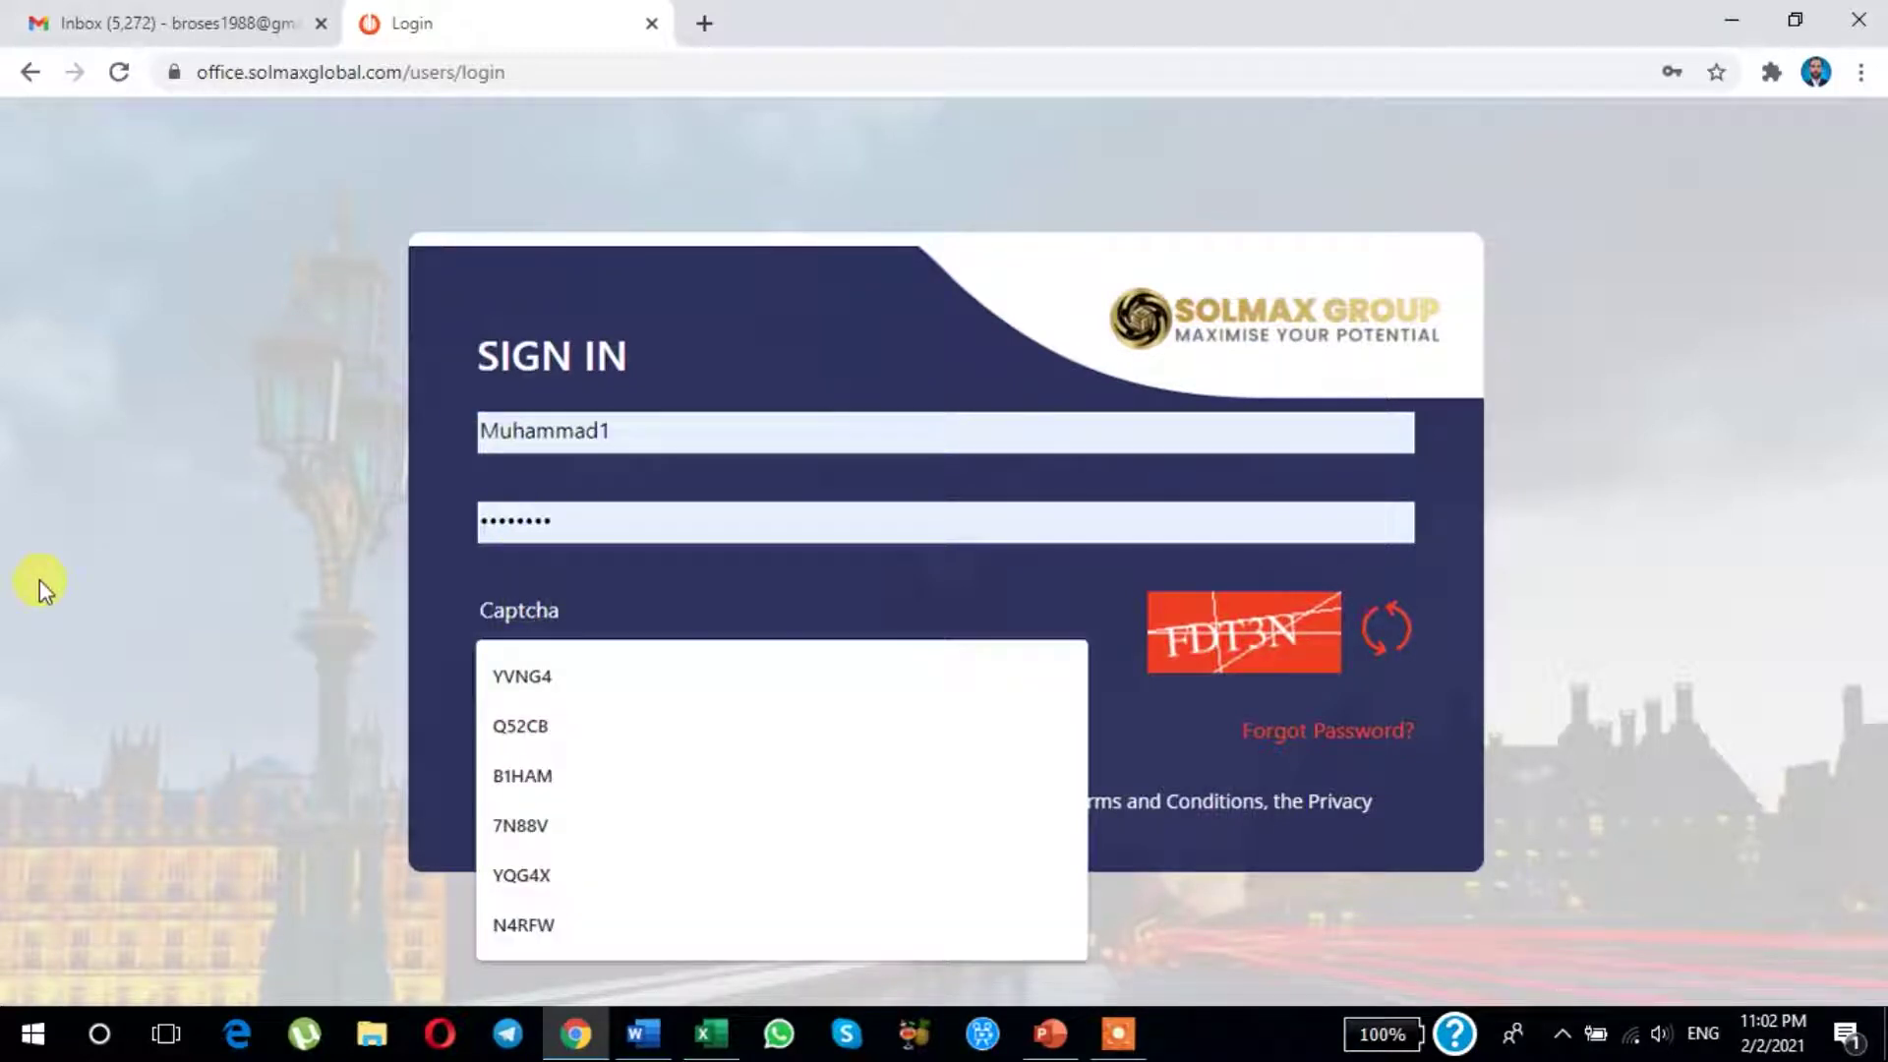
text(FDT3N)
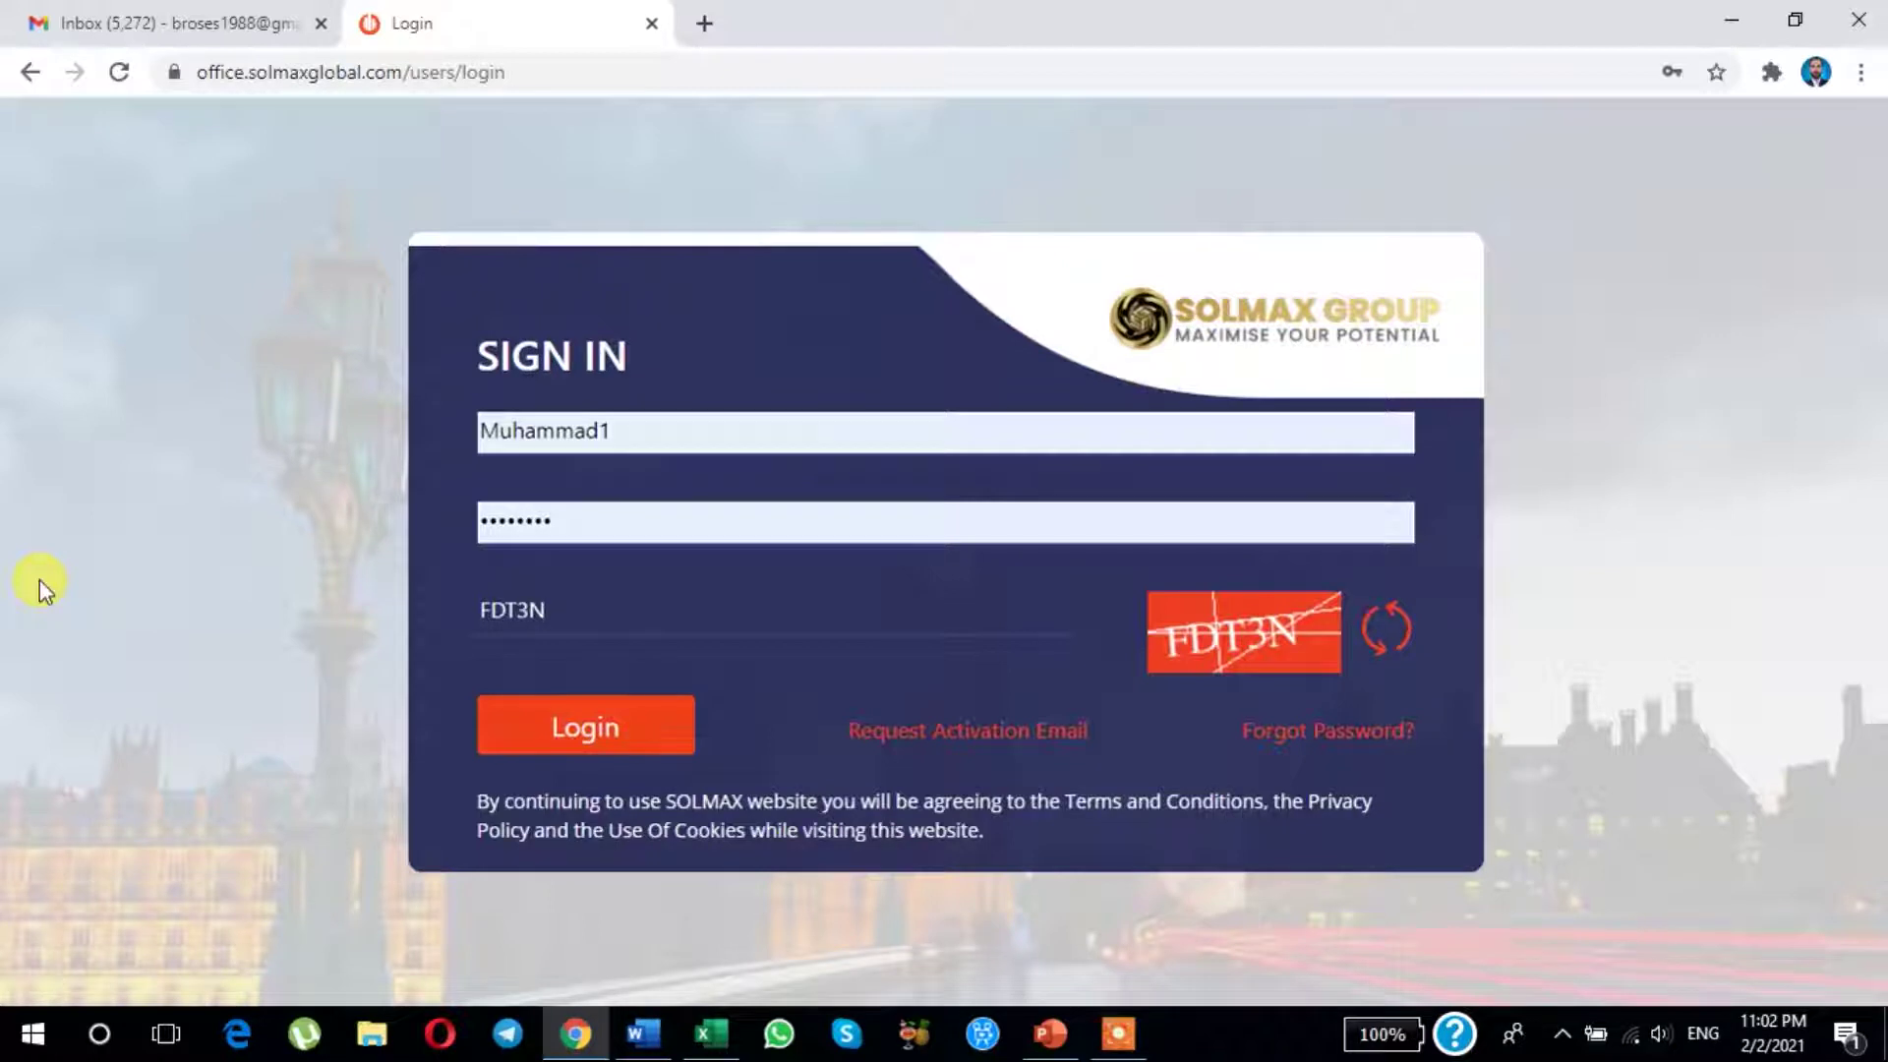
click(538, 725)
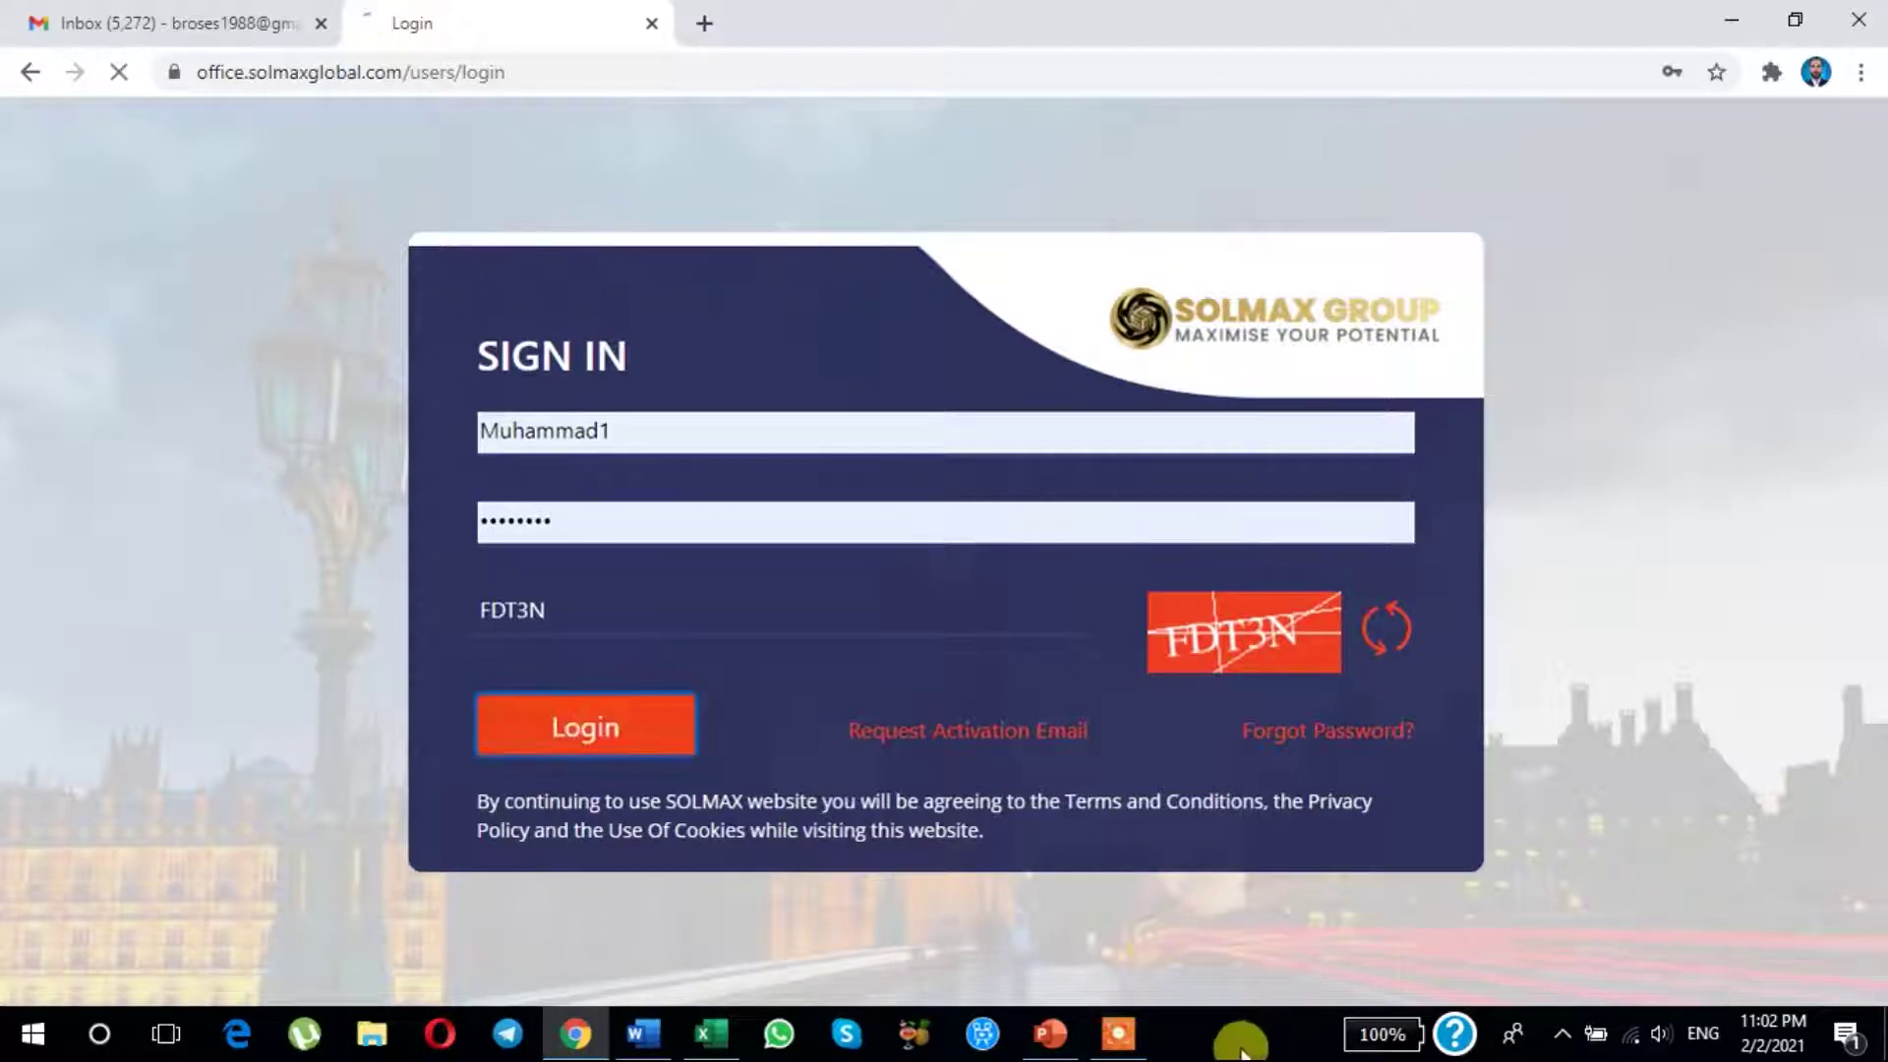
Step: Go from the Dashboard through Shop to the Create New Gift Codes page
mouse_move(1109, 1036)
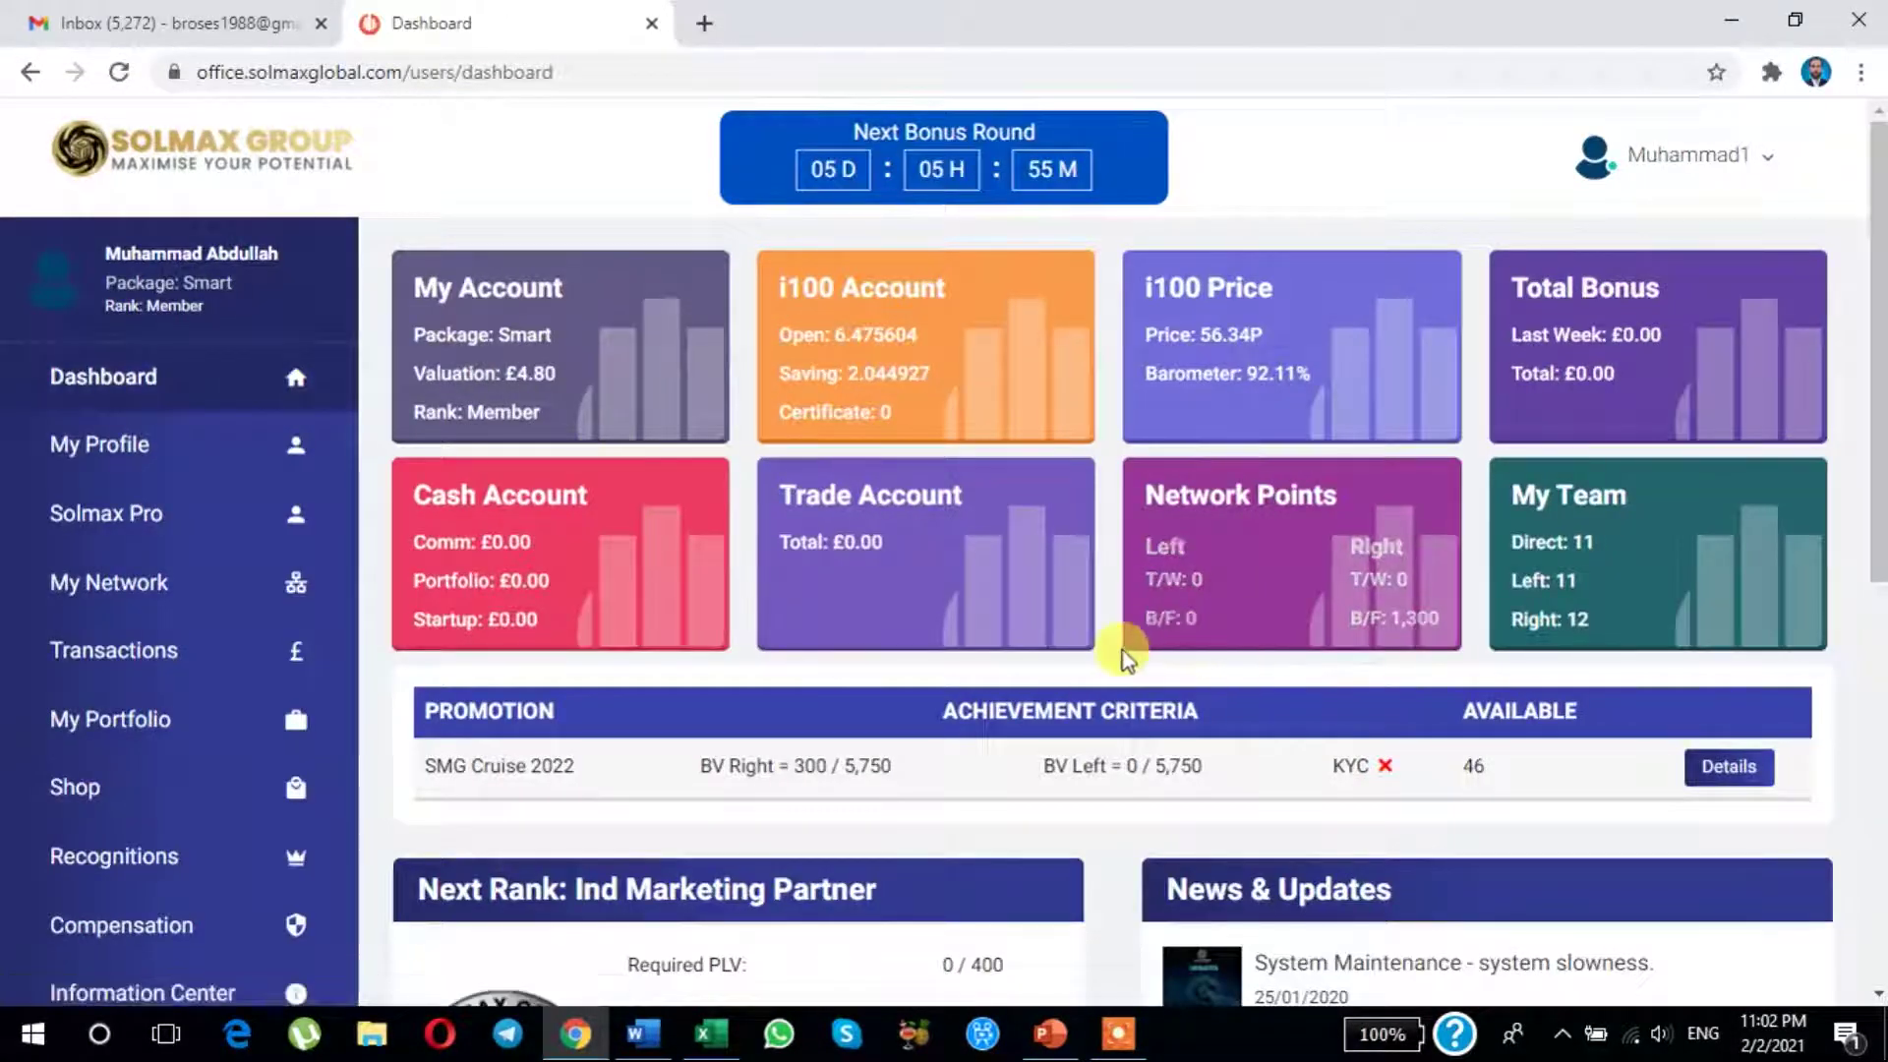
scroll(1117, 657, down, 3)
scroll(1117, 657, up, 3)
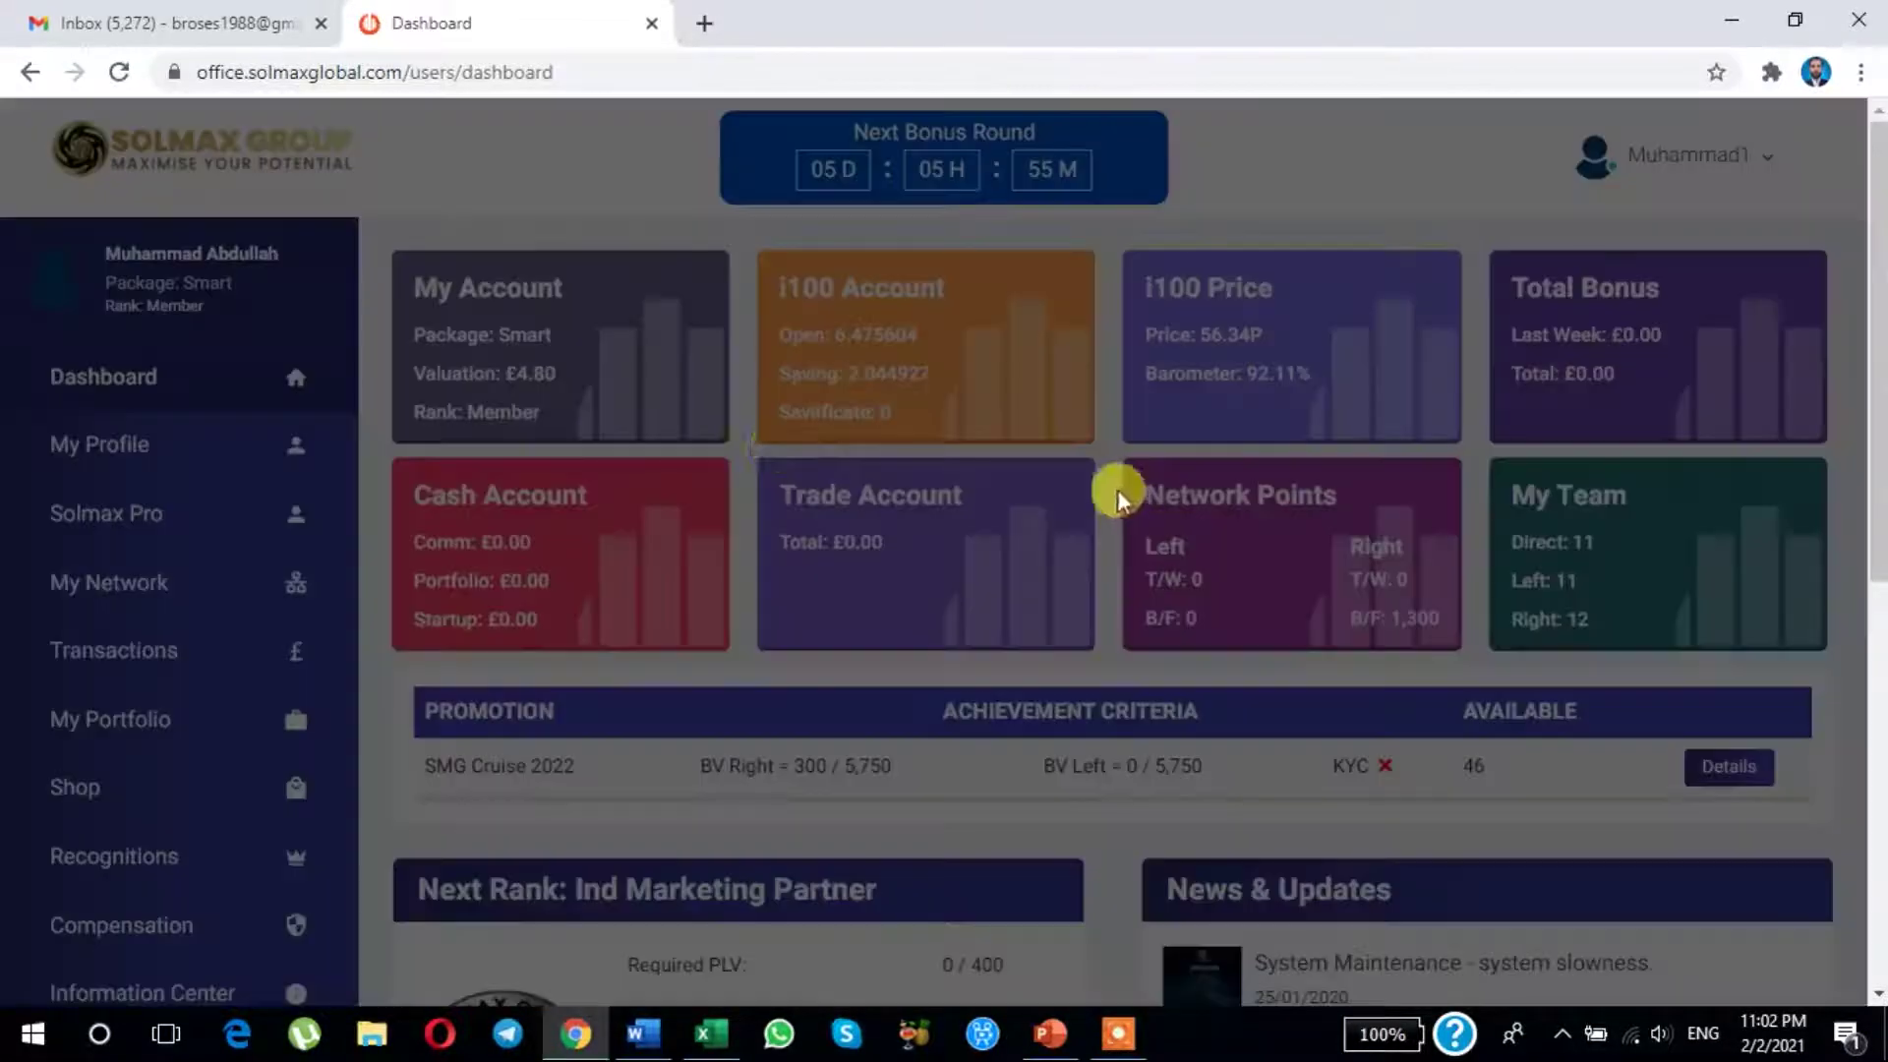
click(704, 23)
click(497, 37)
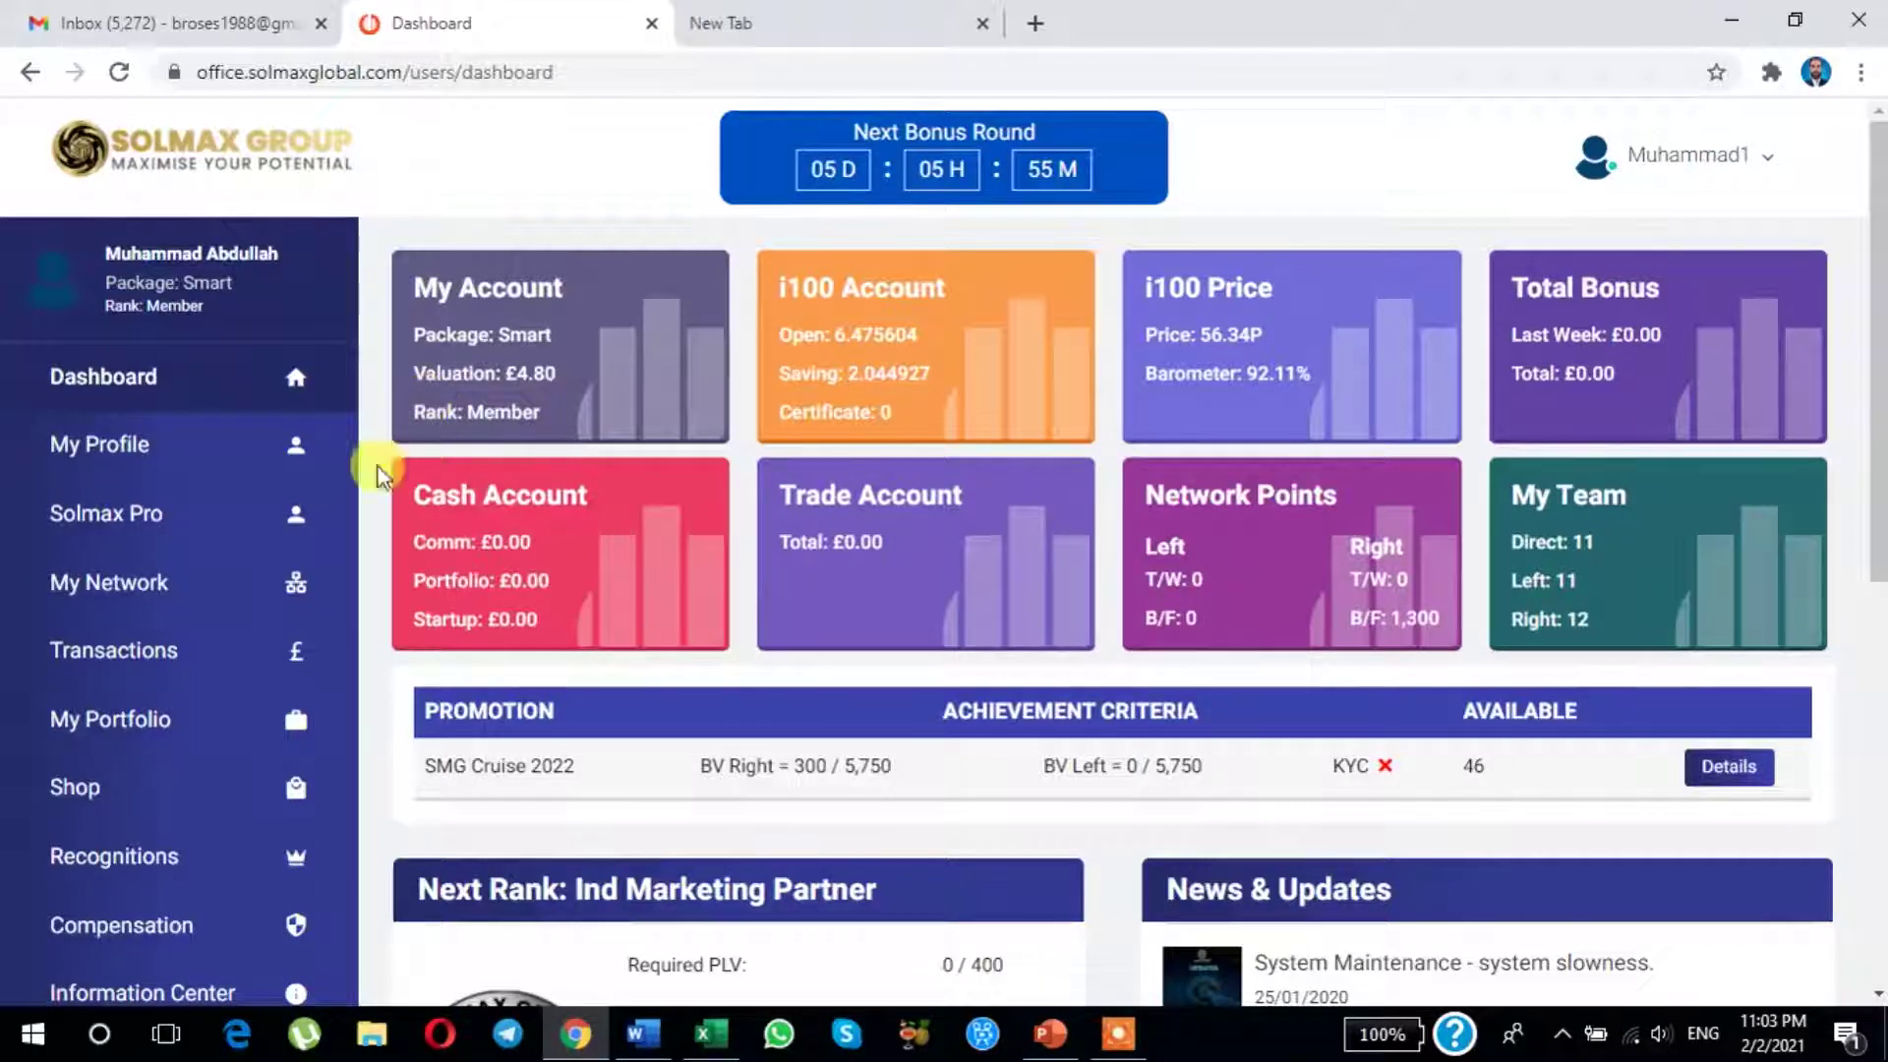
click(99, 787)
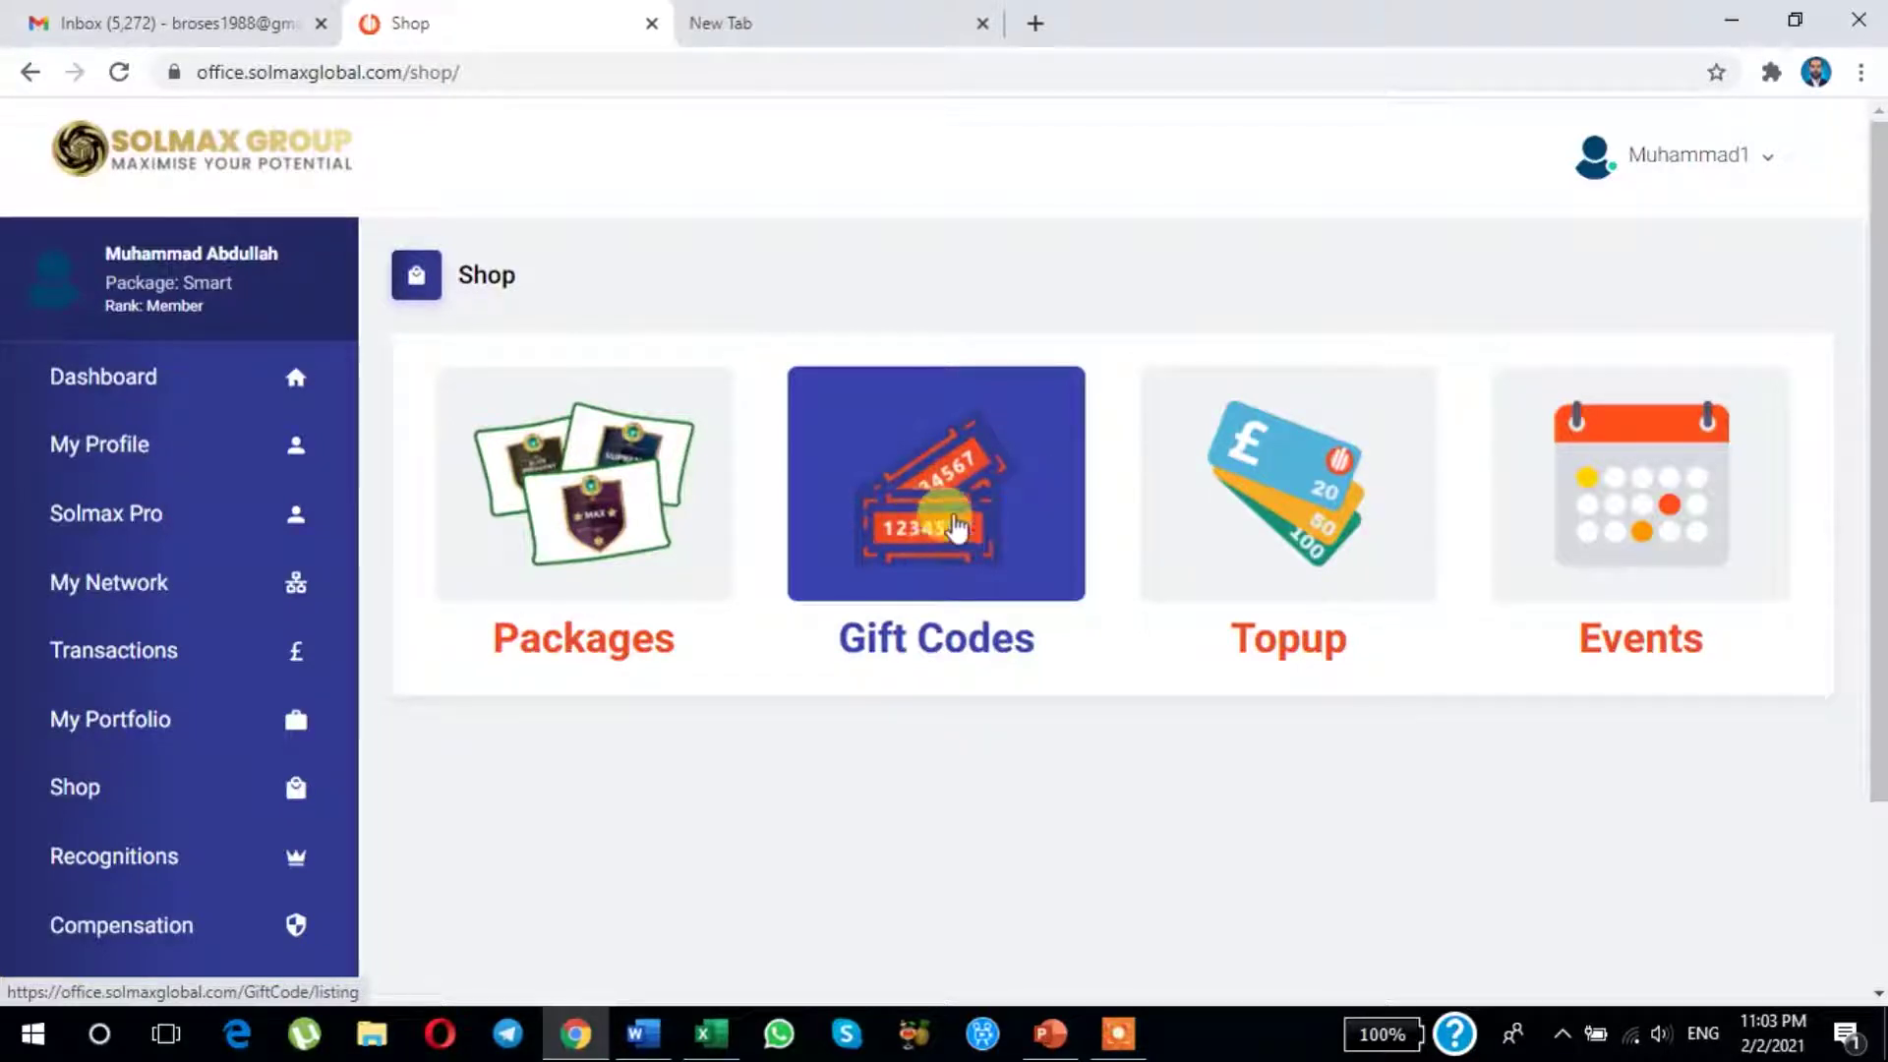
click(936, 529)
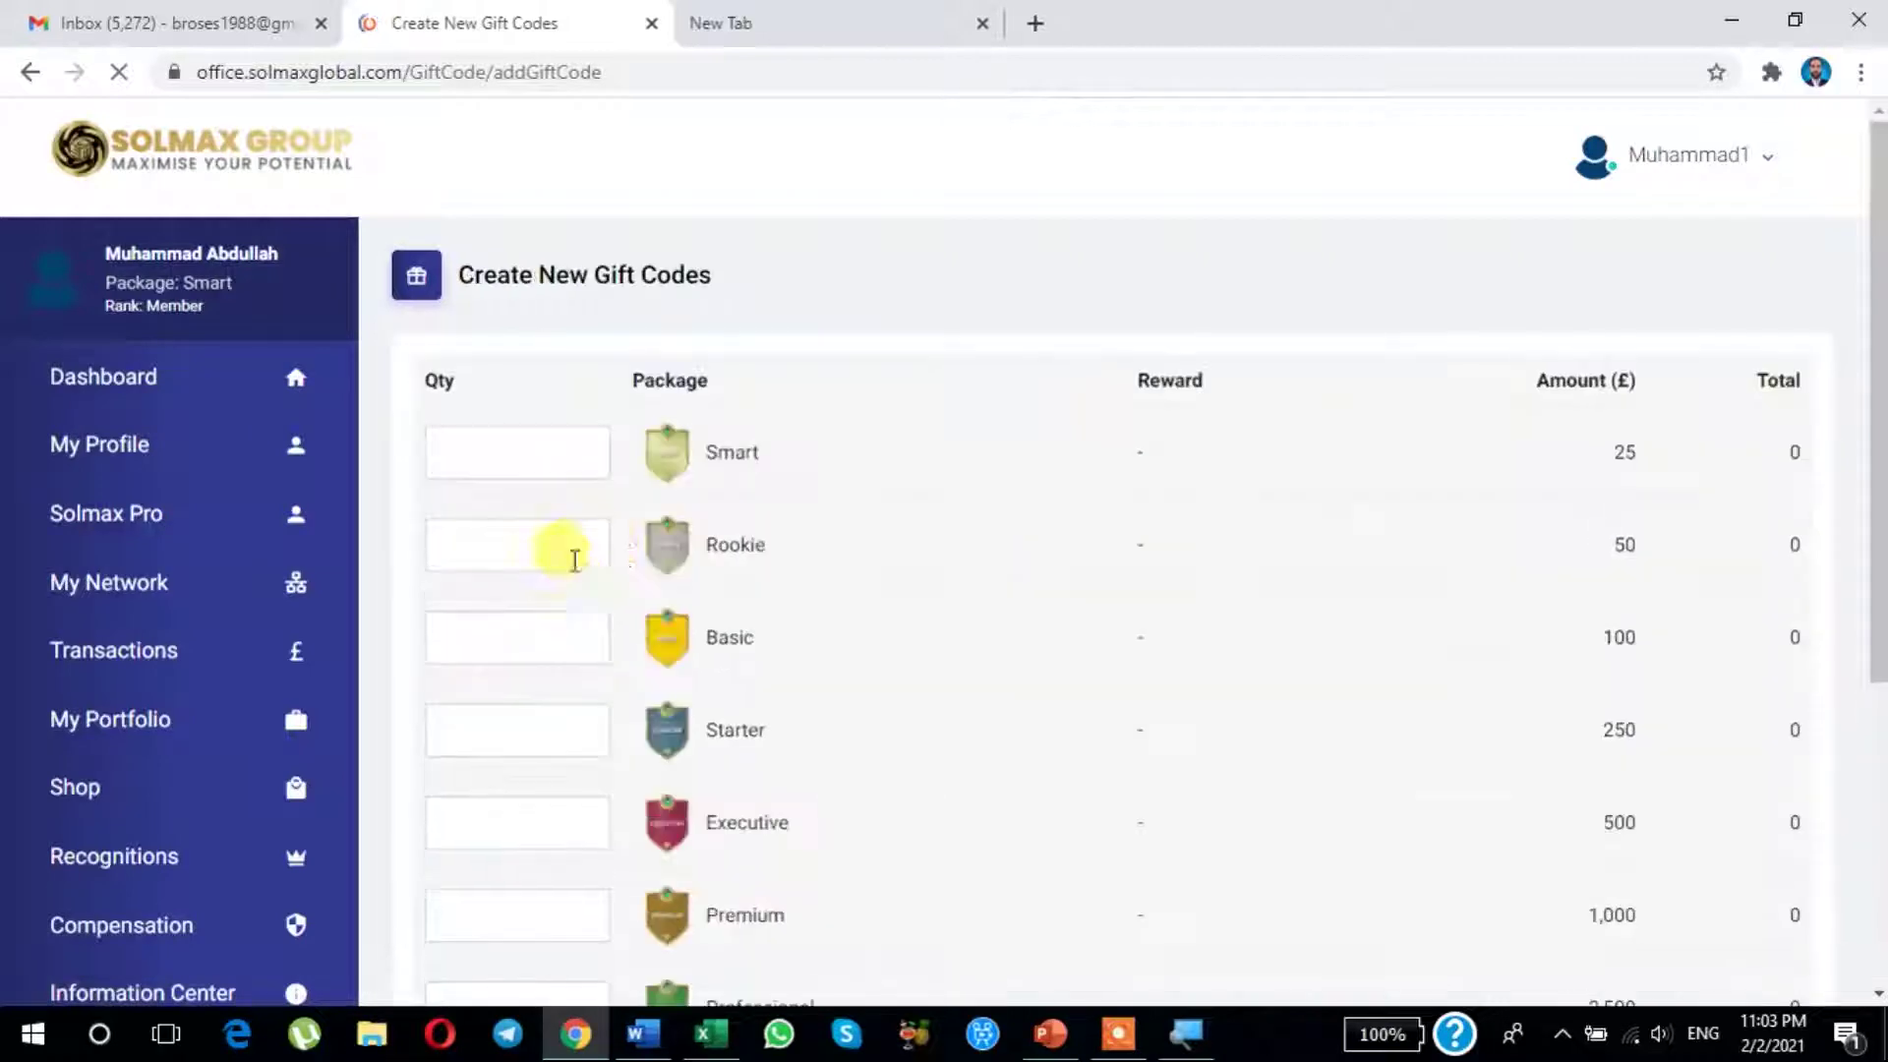
Step: Enter quantity 1 in the Smart (£25) row and advance to the Payment Method page
scroll(829, 547, down, 4)
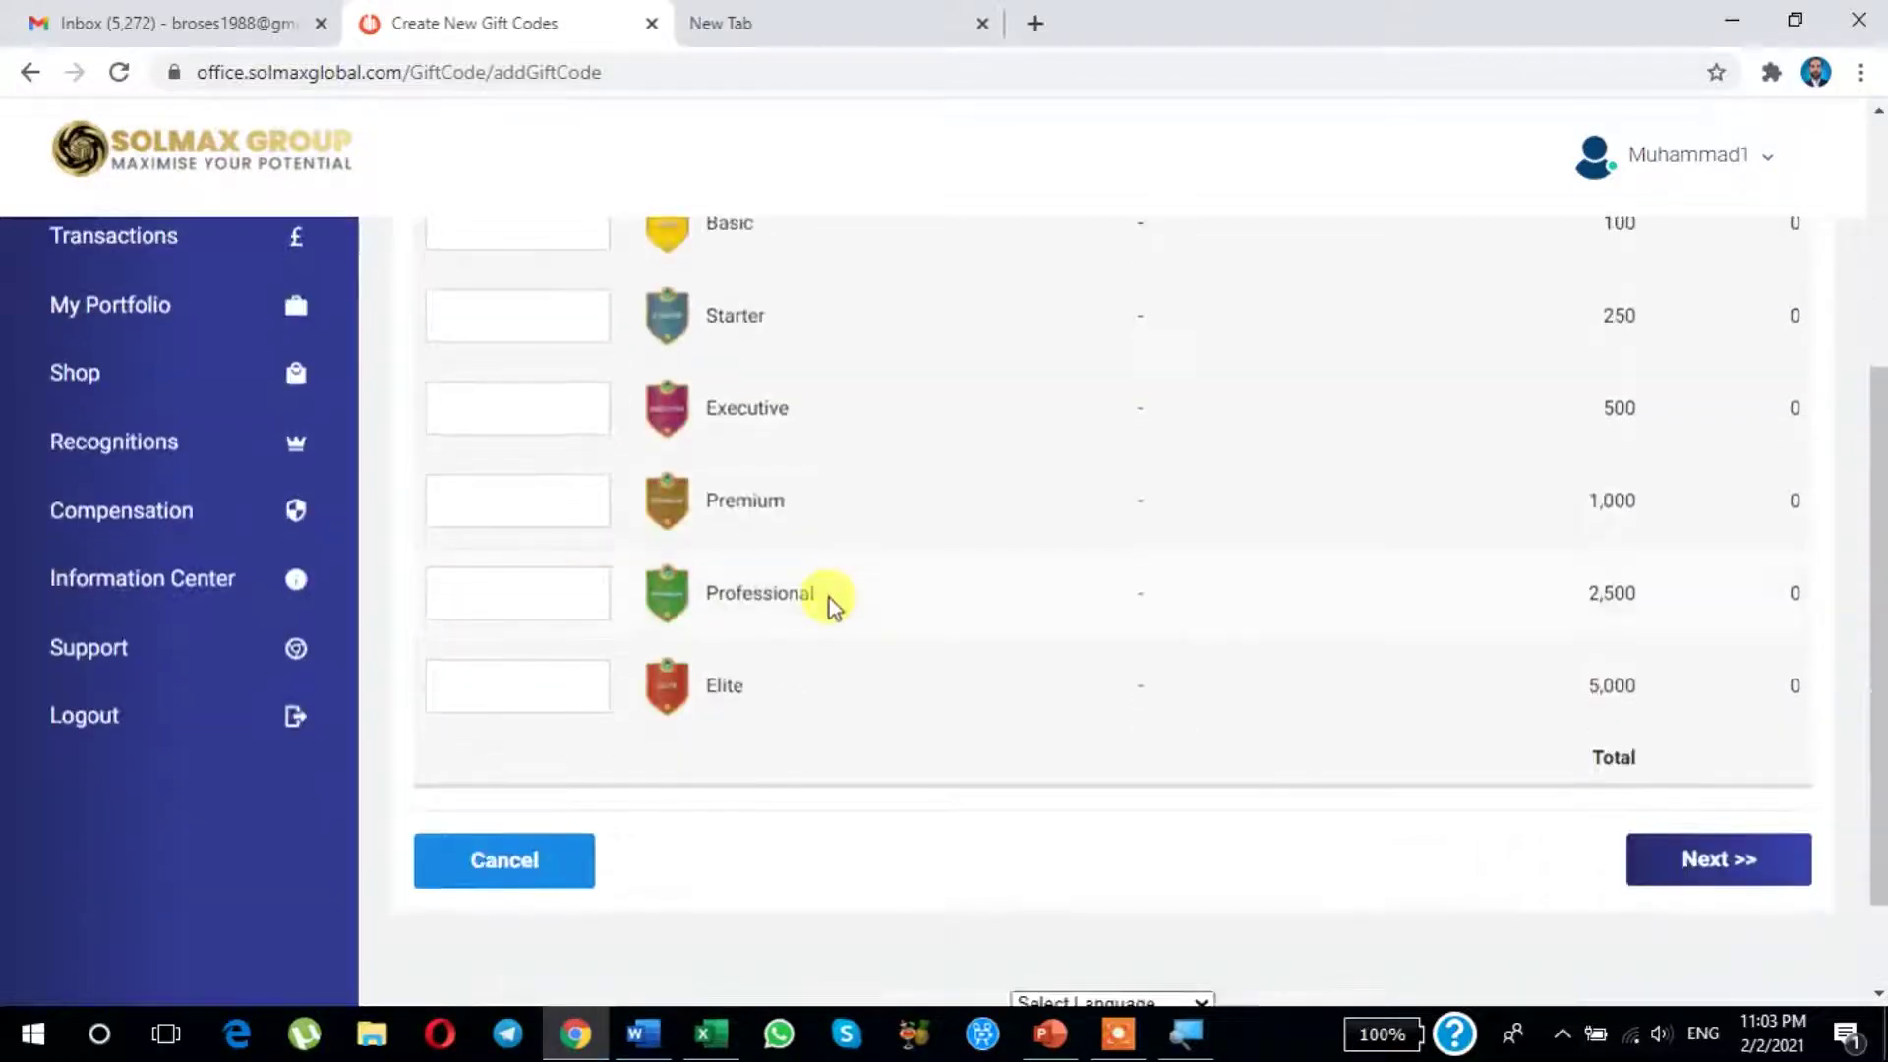
scroll(829, 600, up, 4)
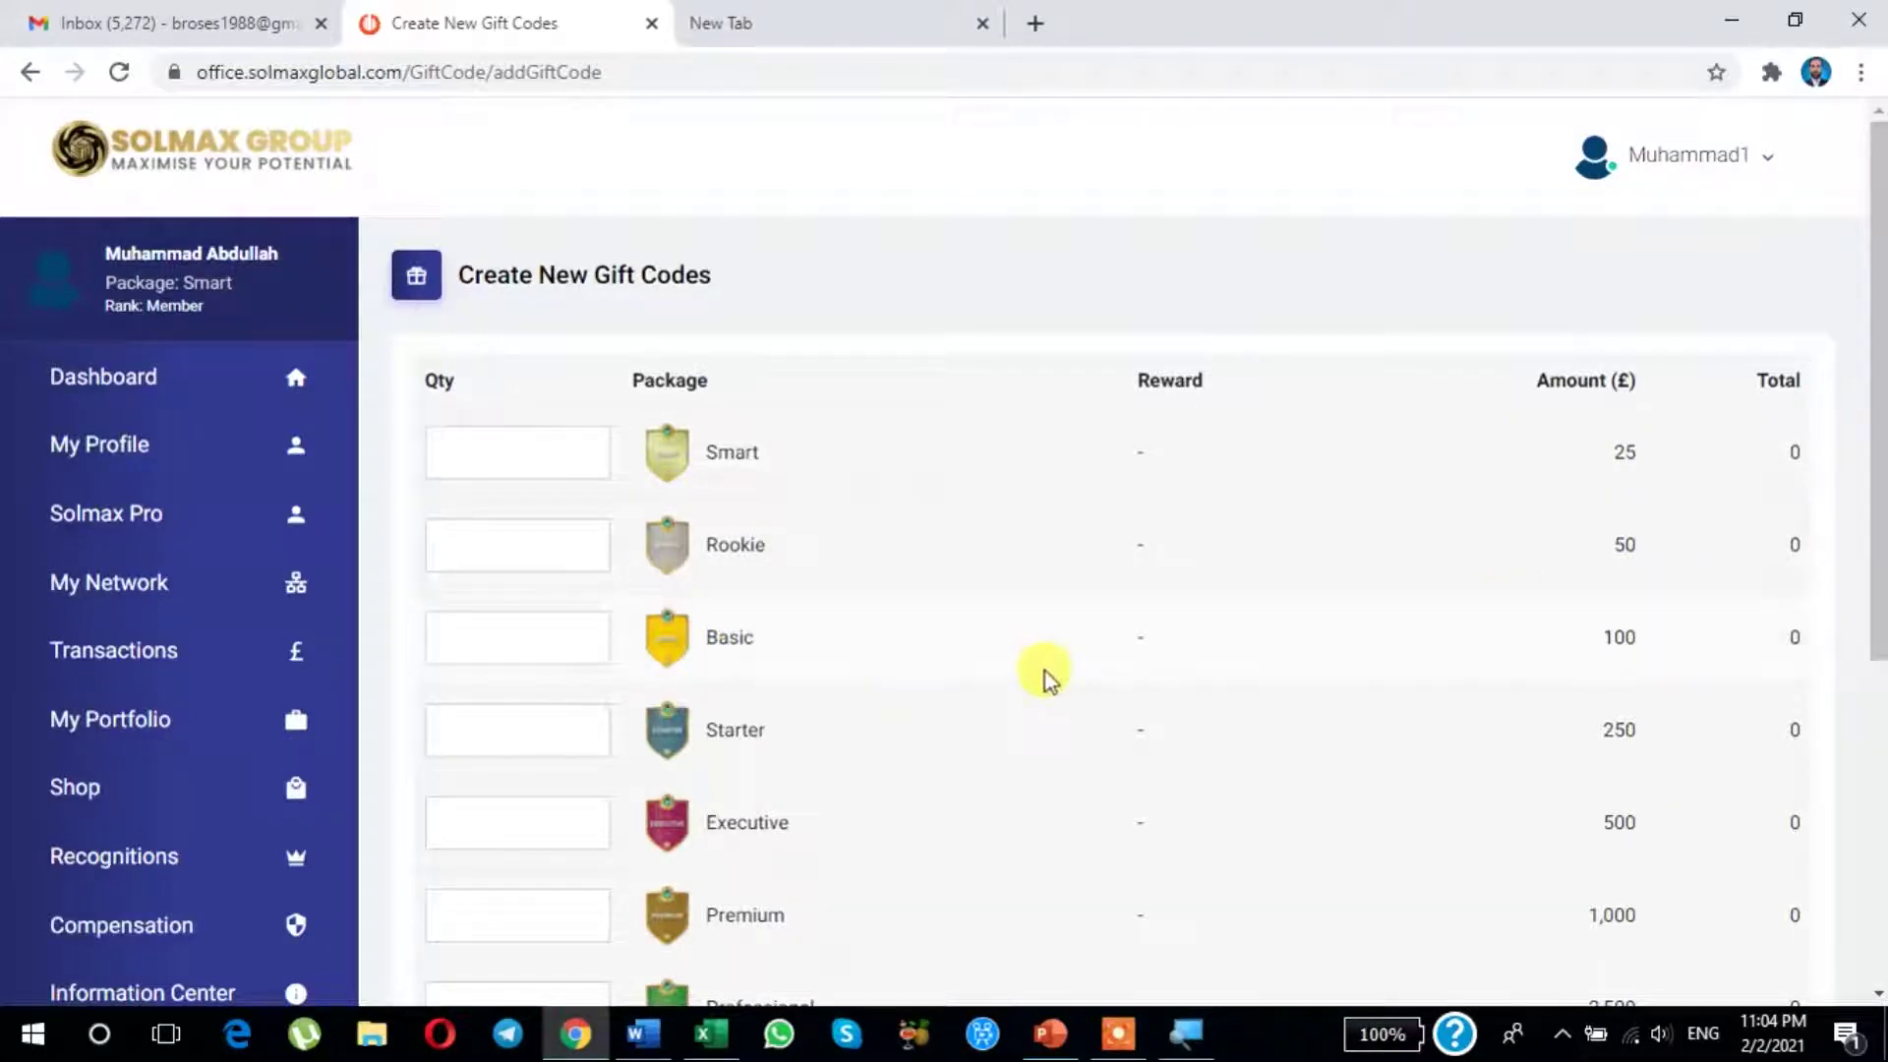
scroll(1048, 677, down, 4)
scroll(1048, 676, up, 4)
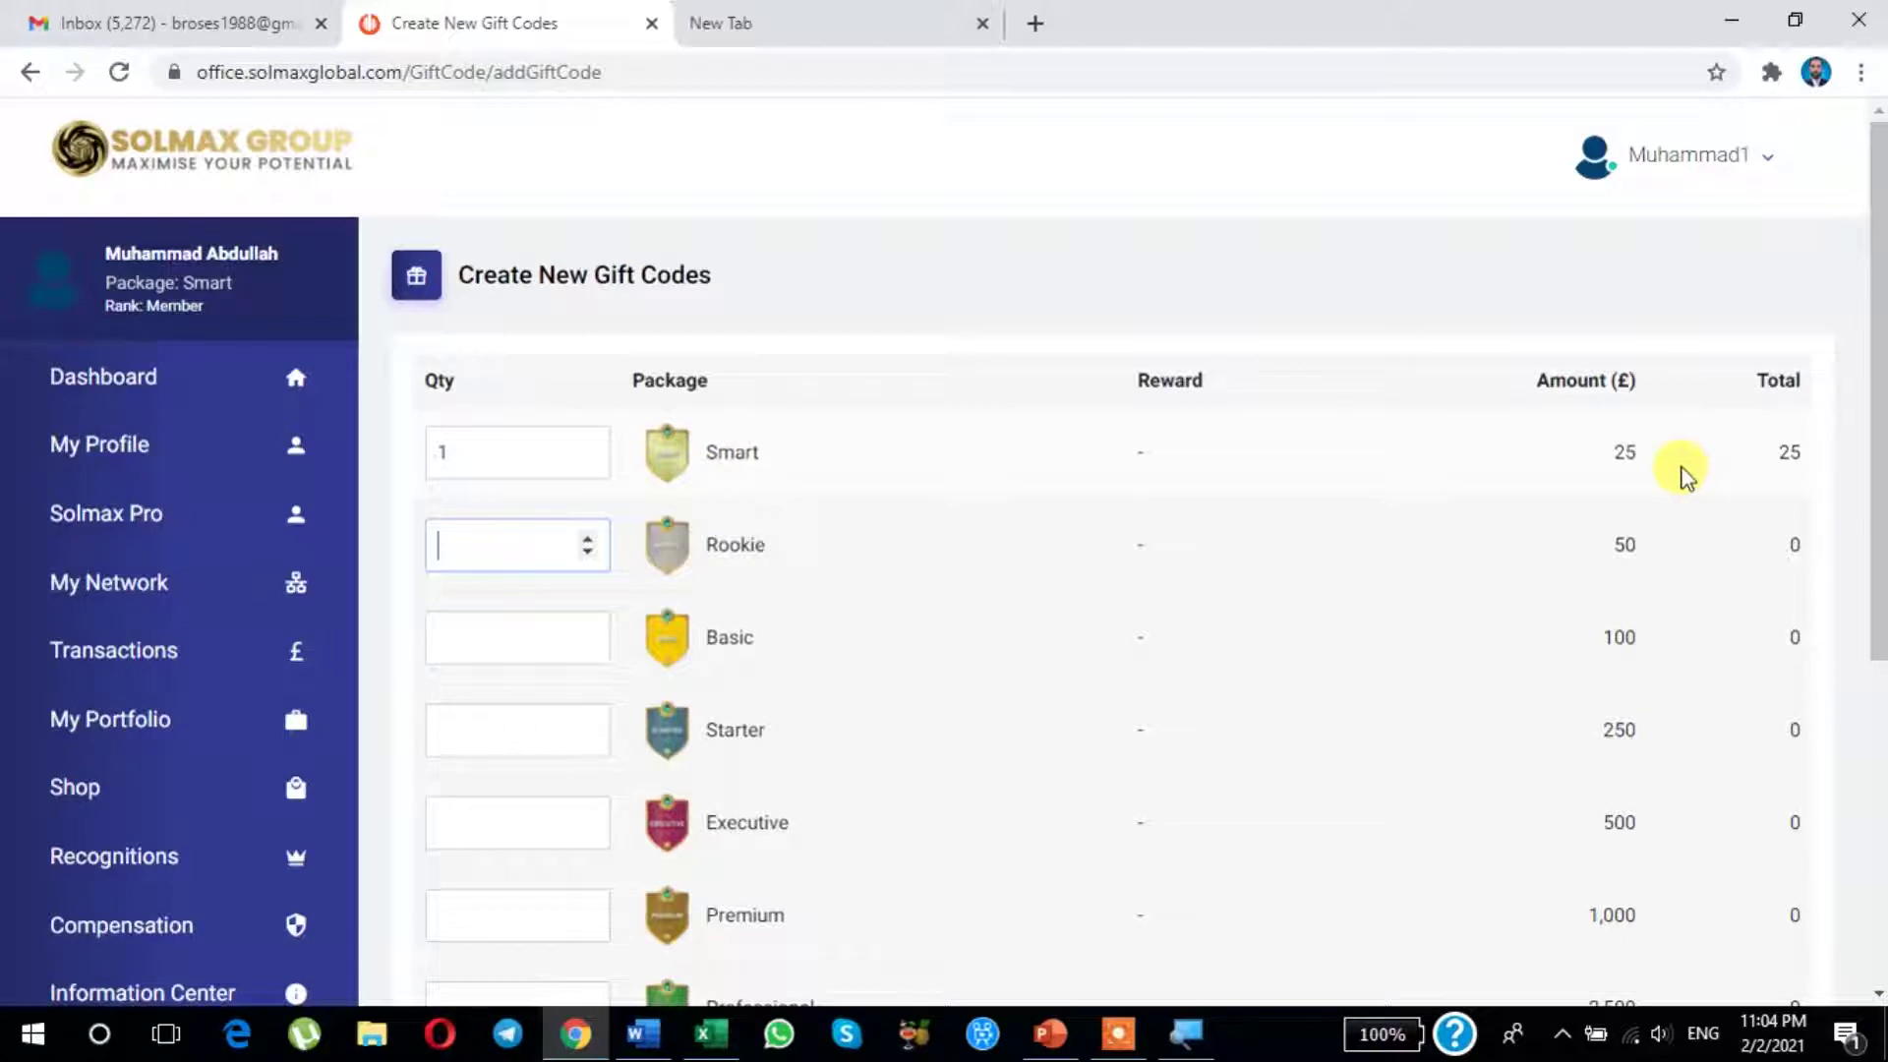
scroll(1684, 472, down, 5)
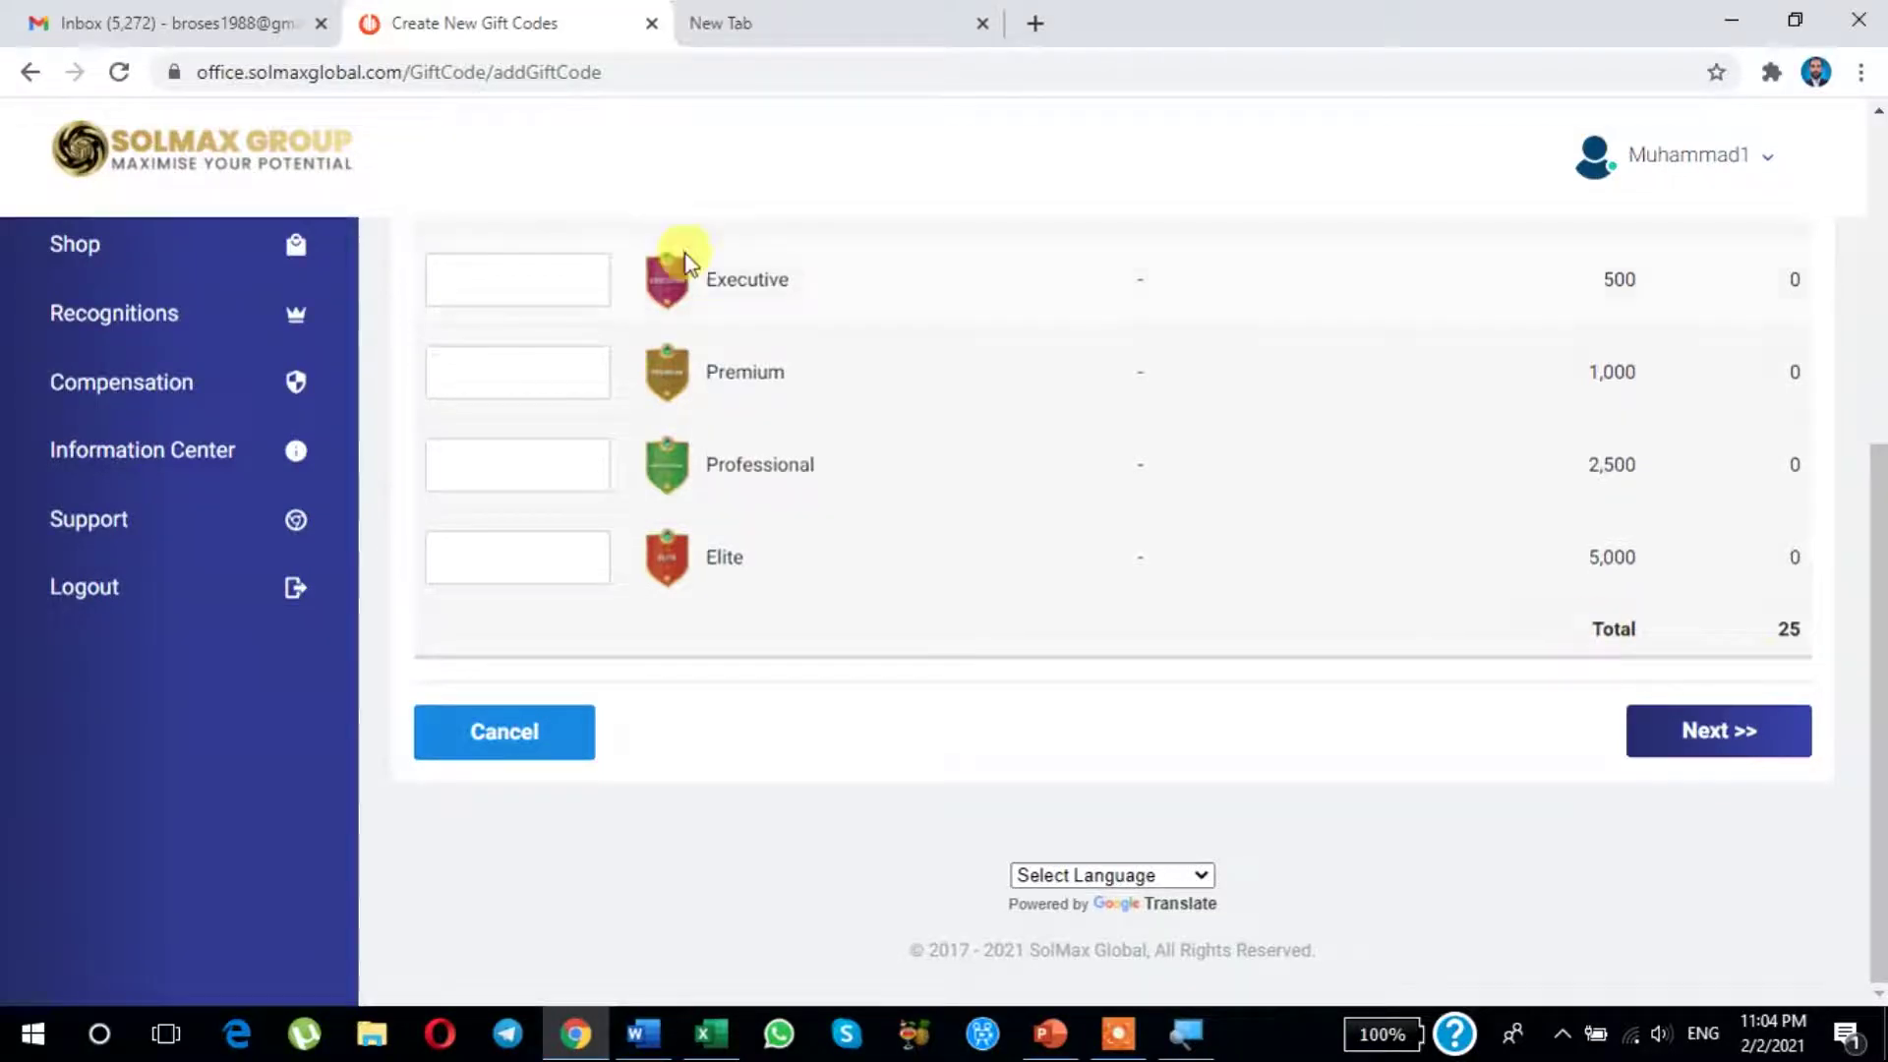
scroll(674, 266, up, 5)
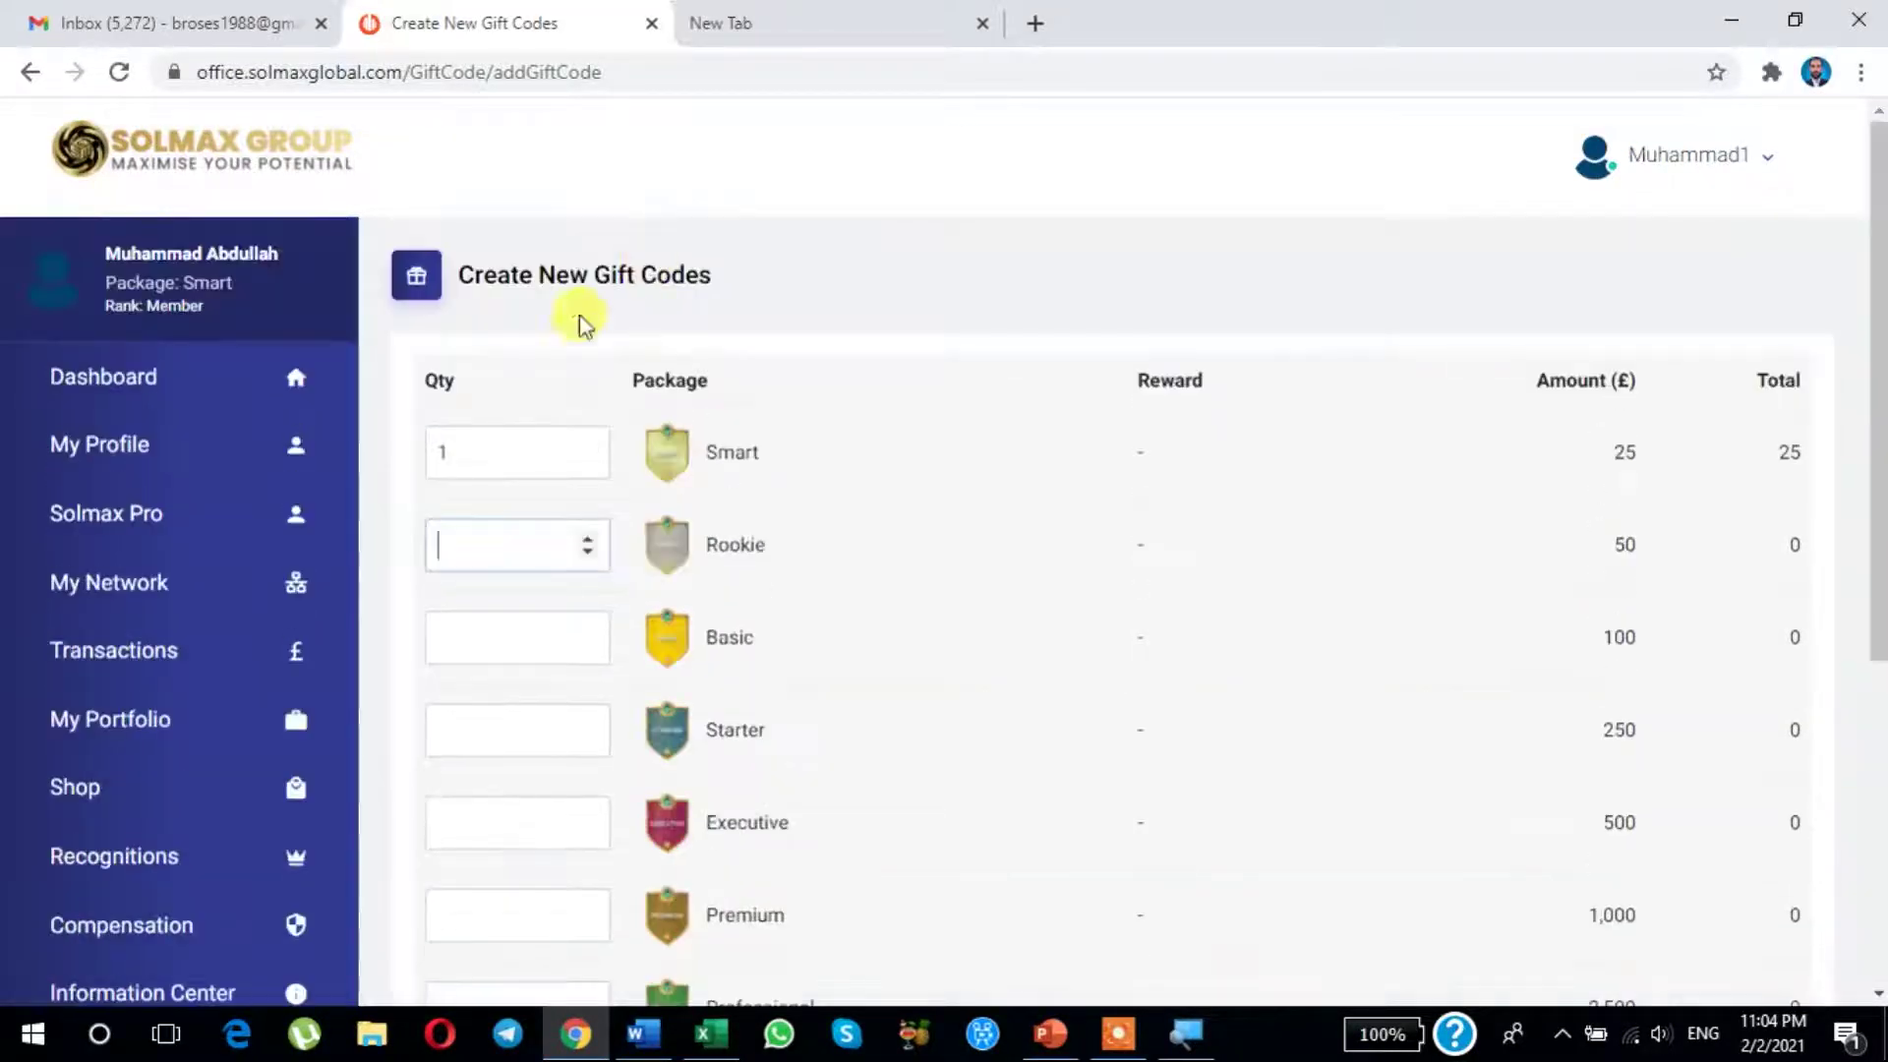
click(480, 454)
scroll(1175, 535, down, 1)
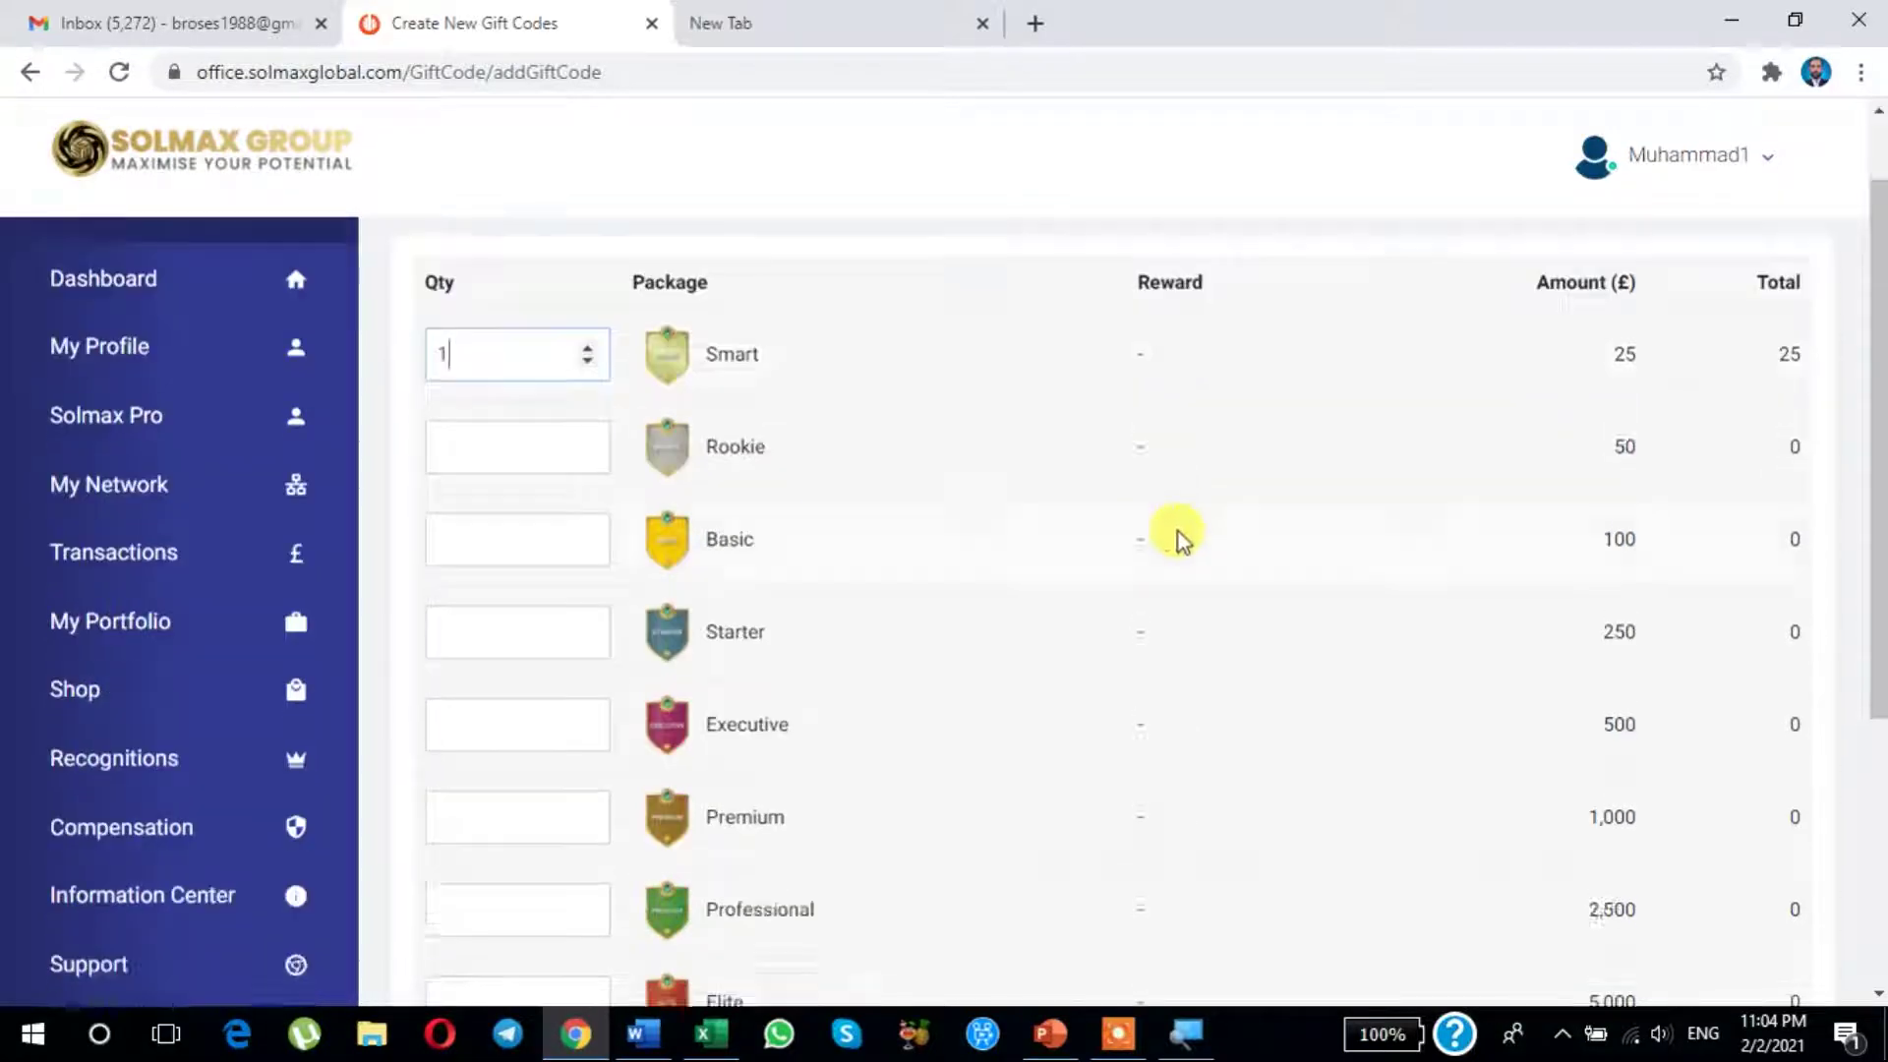
scroll(1196, 590, down, 4)
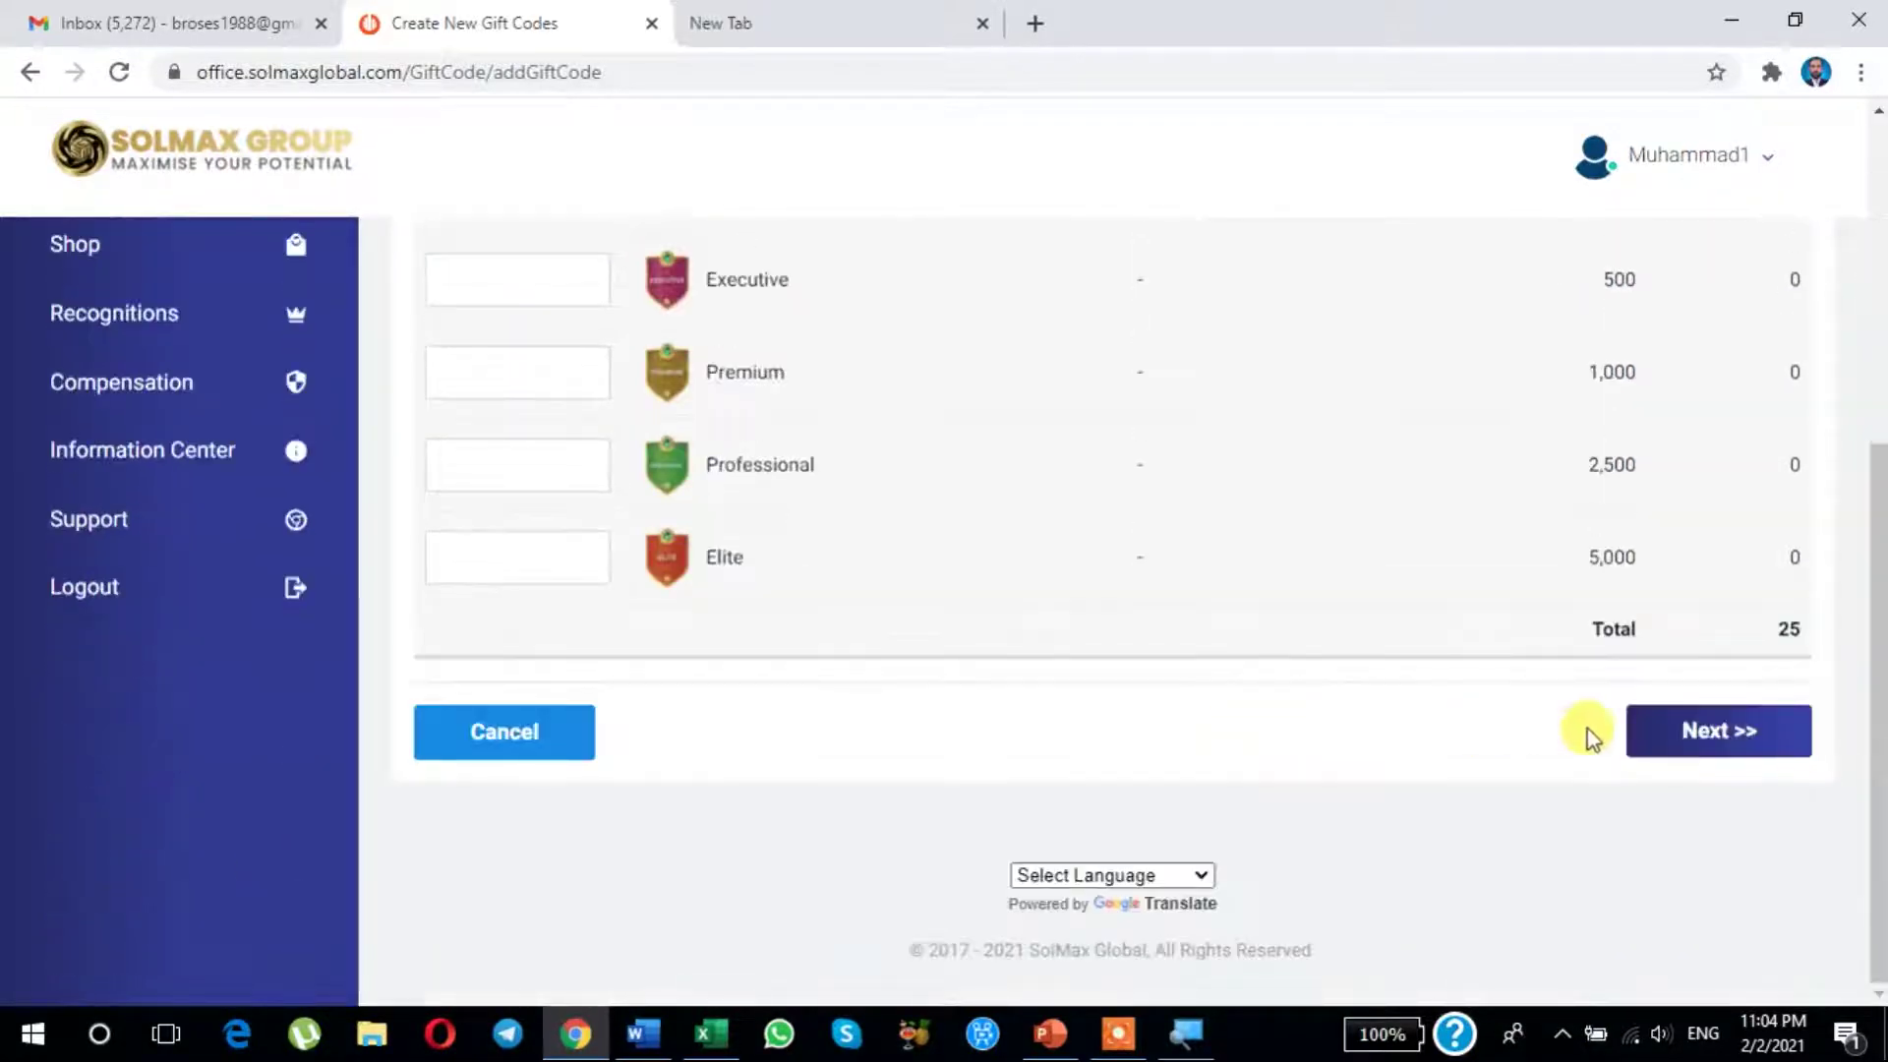
click(1721, 742)
scroll(1143, 600, down, 5)
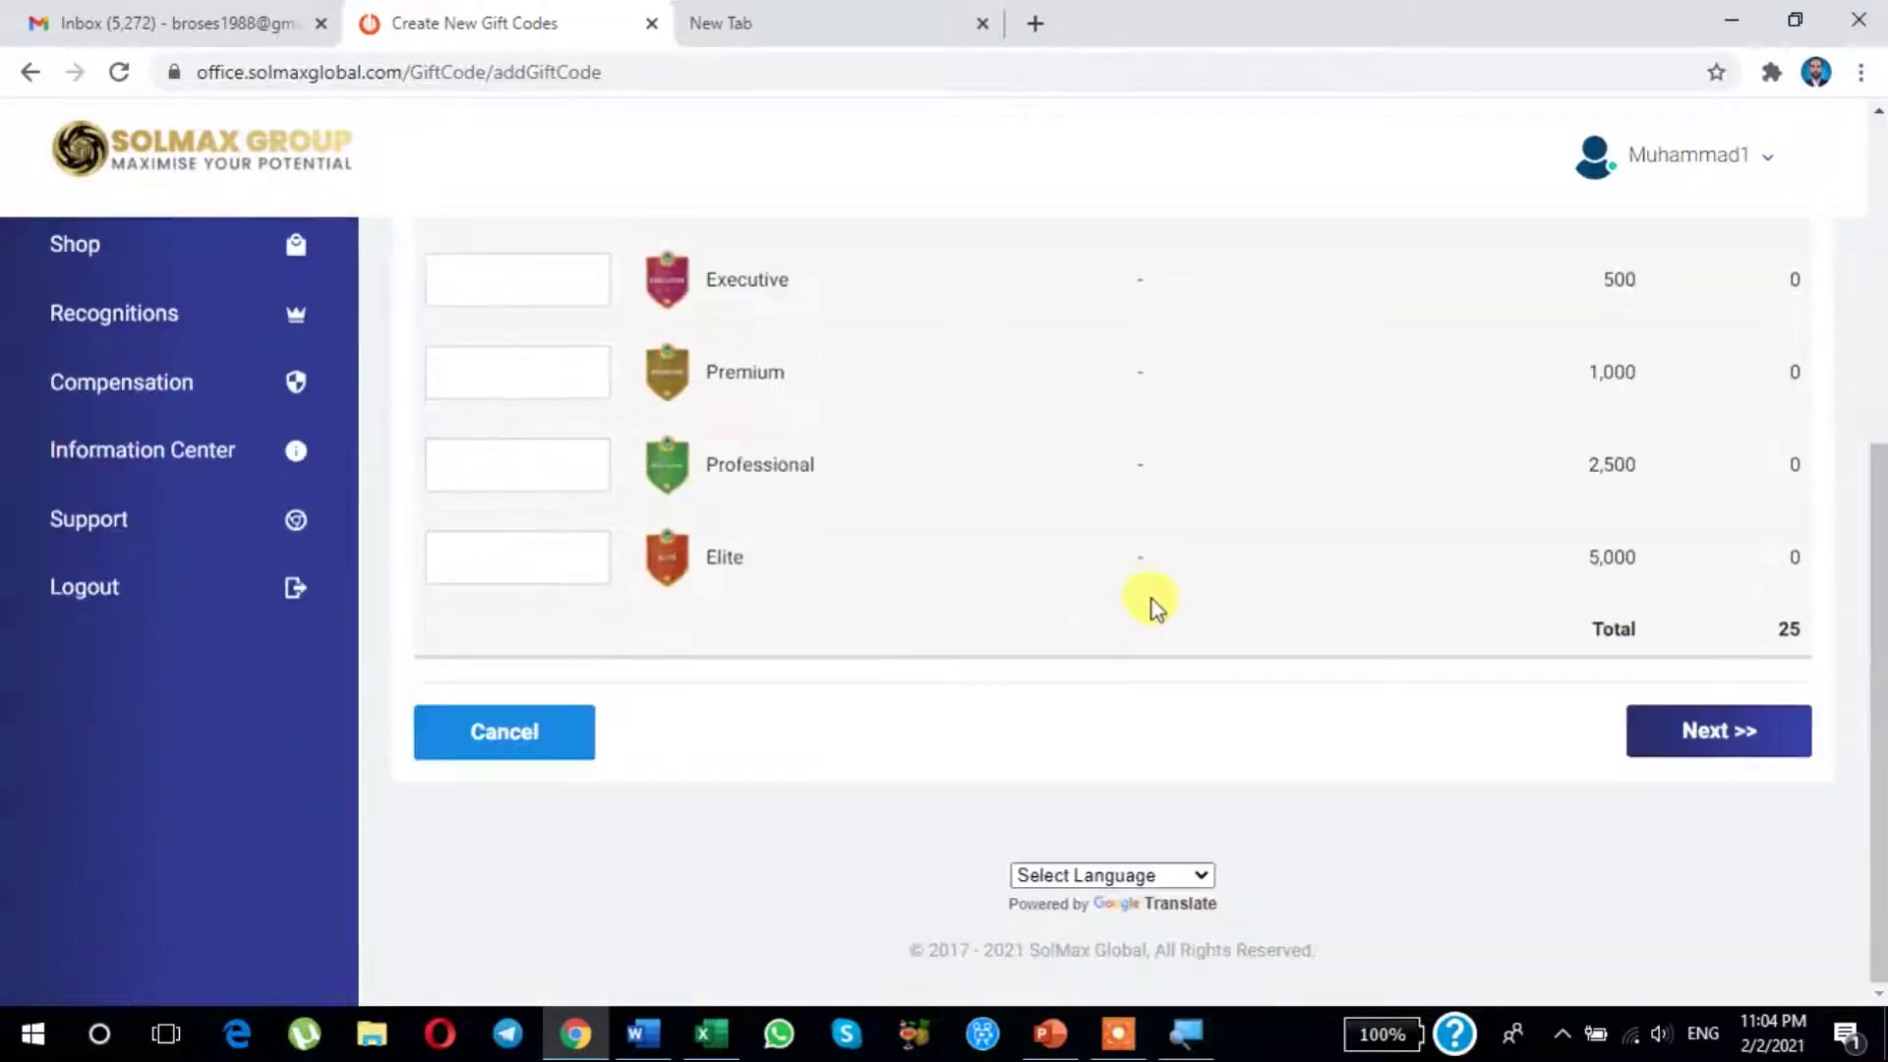
click(1720, 735)
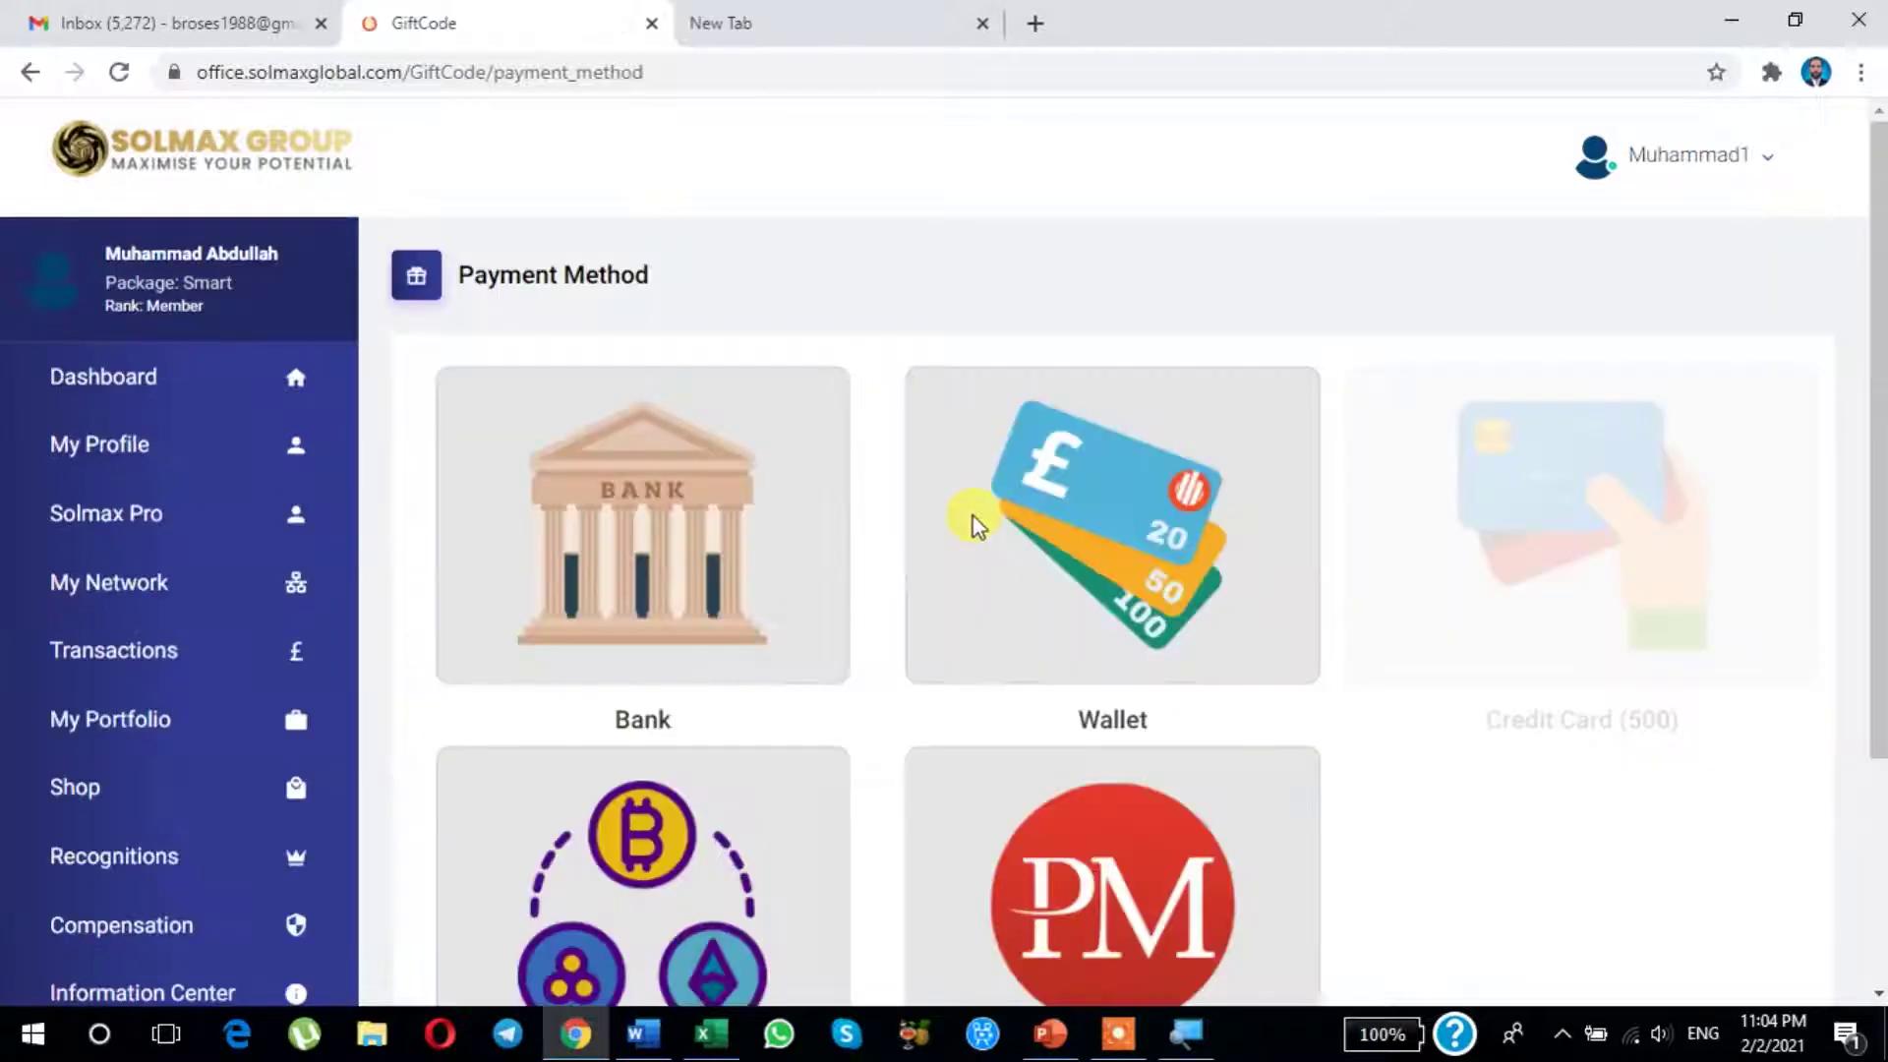
Step: Look through the payment options and pick the Perfect Money card
scroll(973, 581, down, 2)
scroll(969, 581, down, 1)
scroll(964, 581, up, 3)
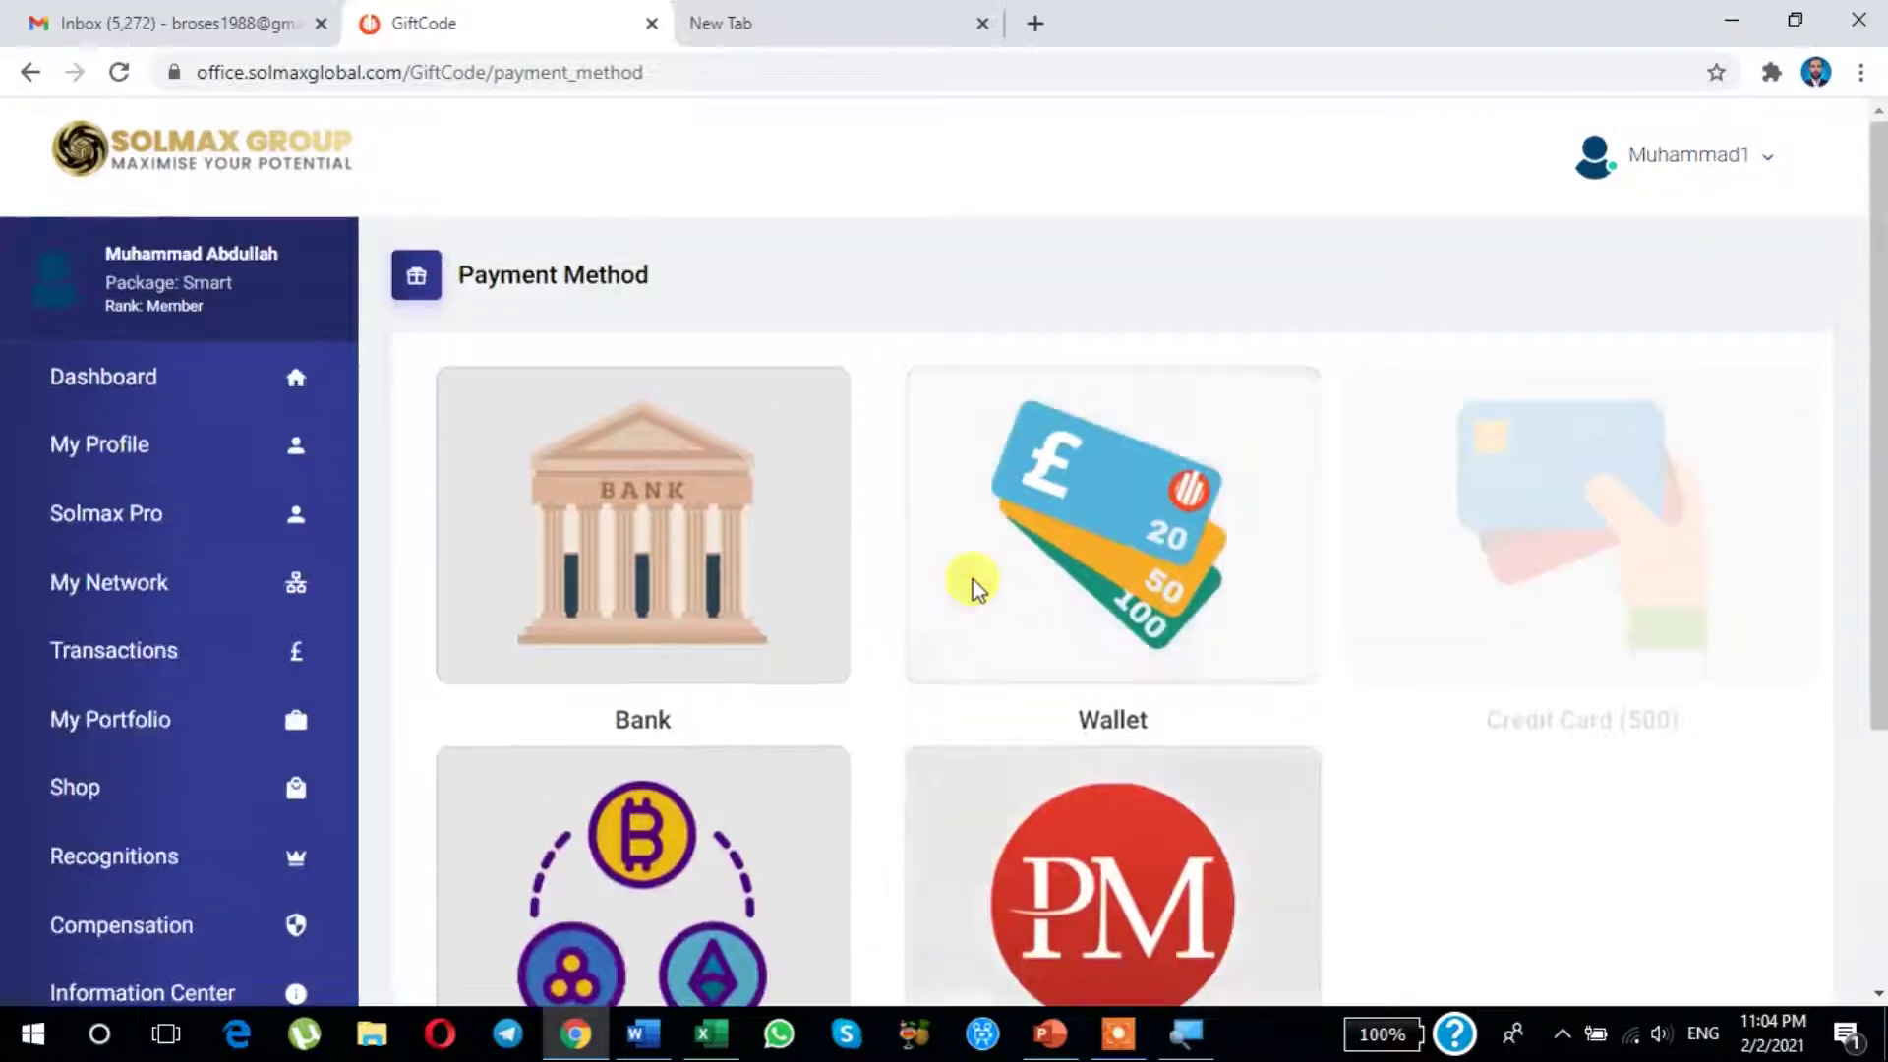
scroll(751, 557, down, 1)
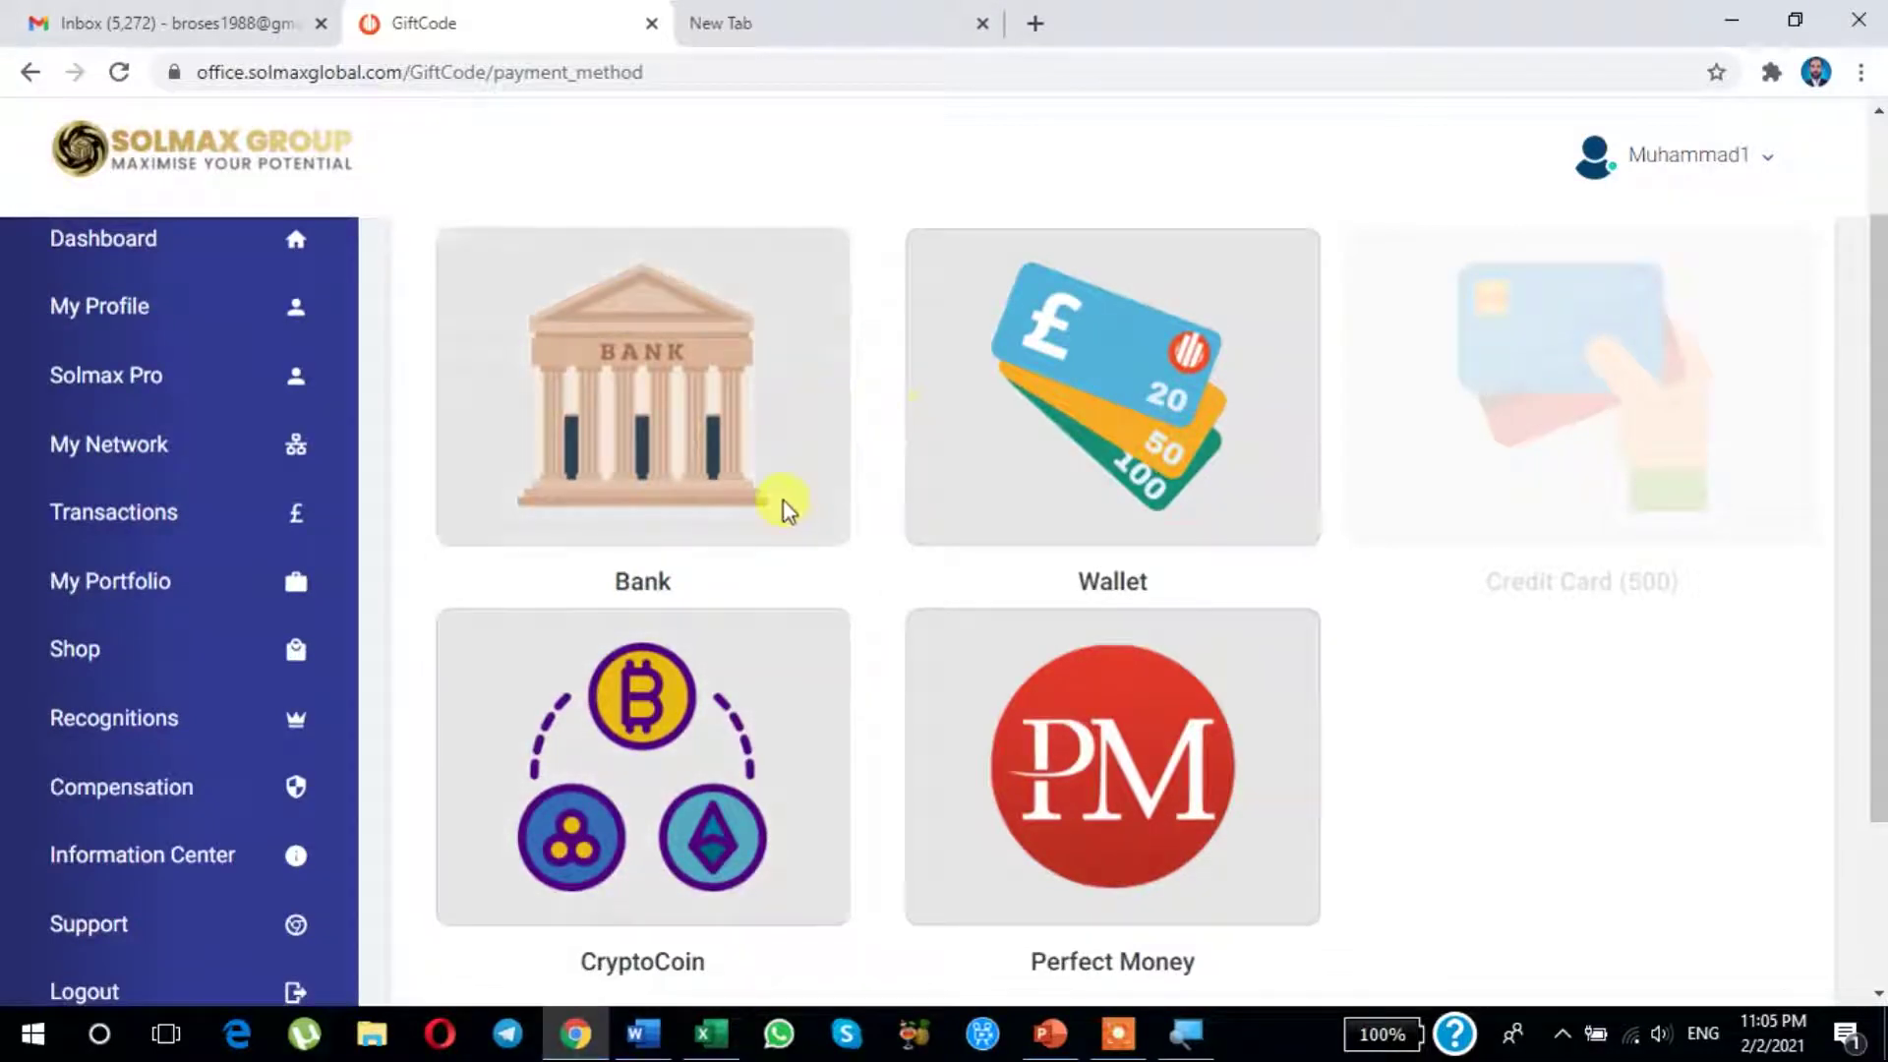
scroll(717, 568, up, 1)
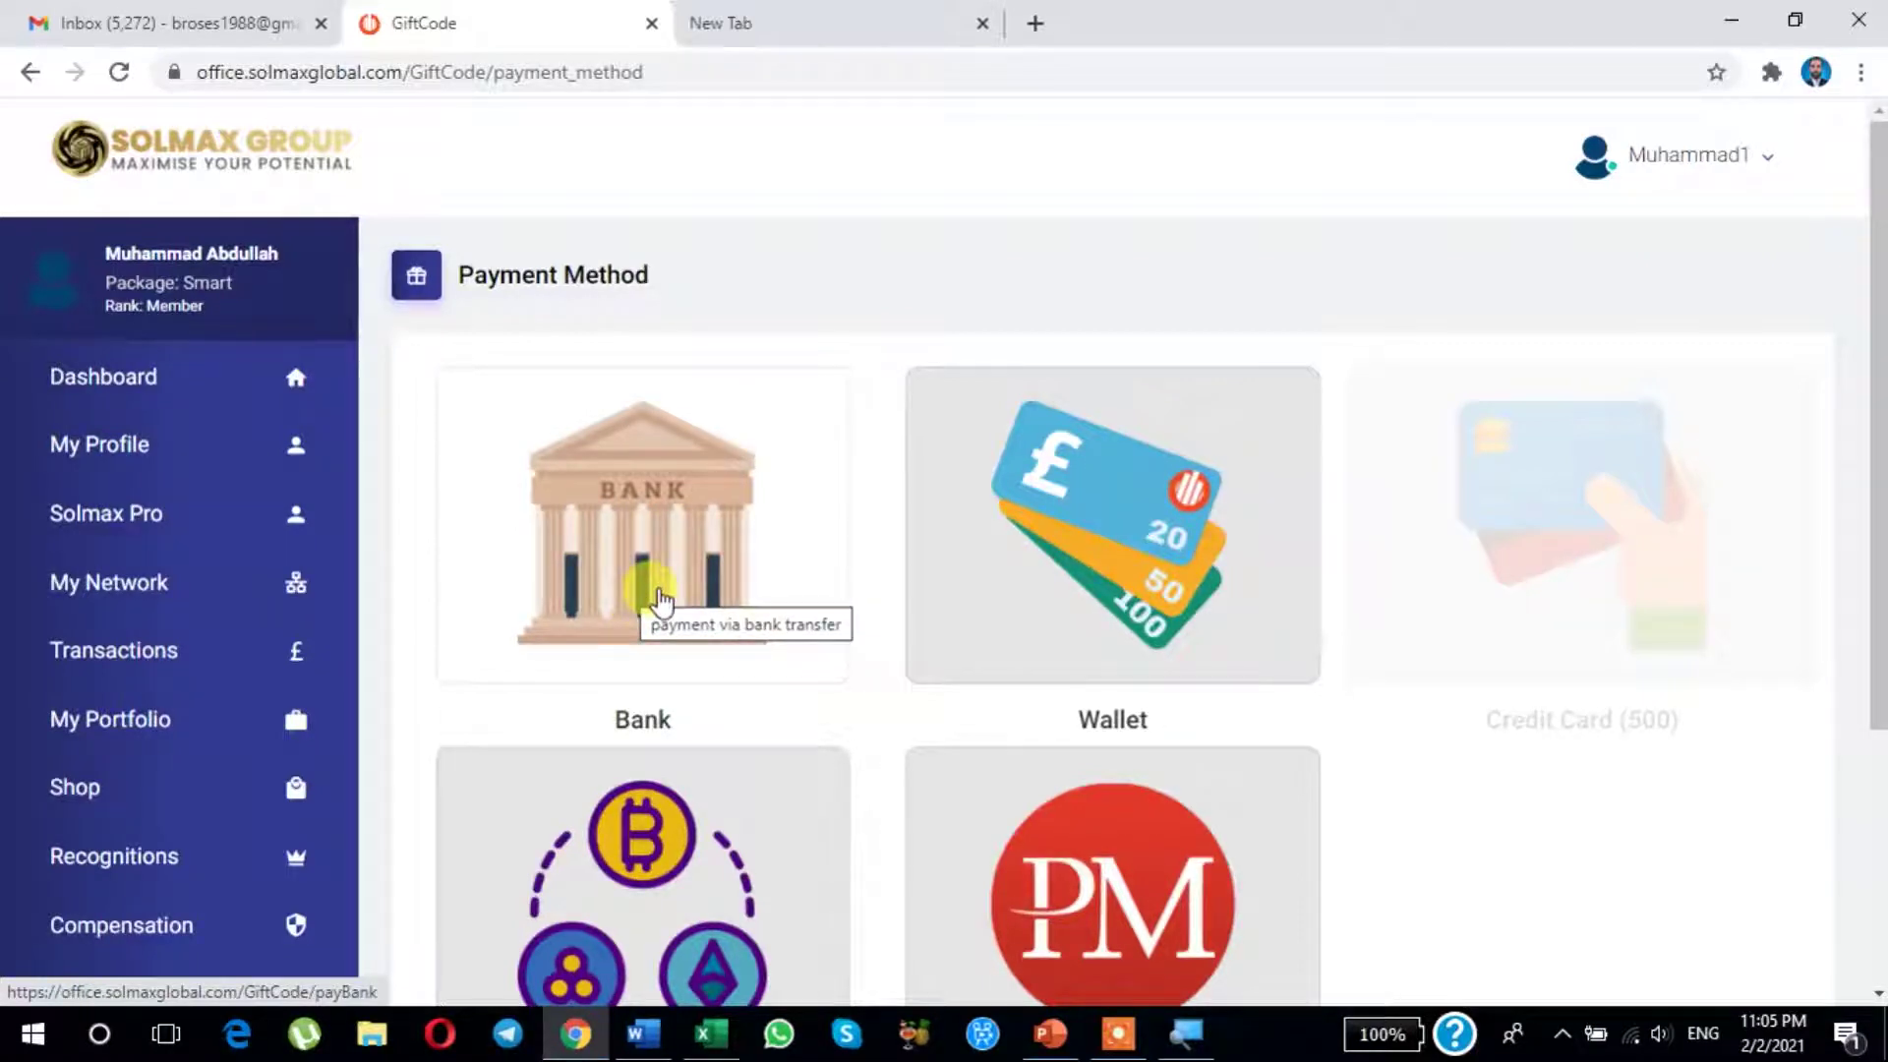
scroll(672, 594, down, 3)
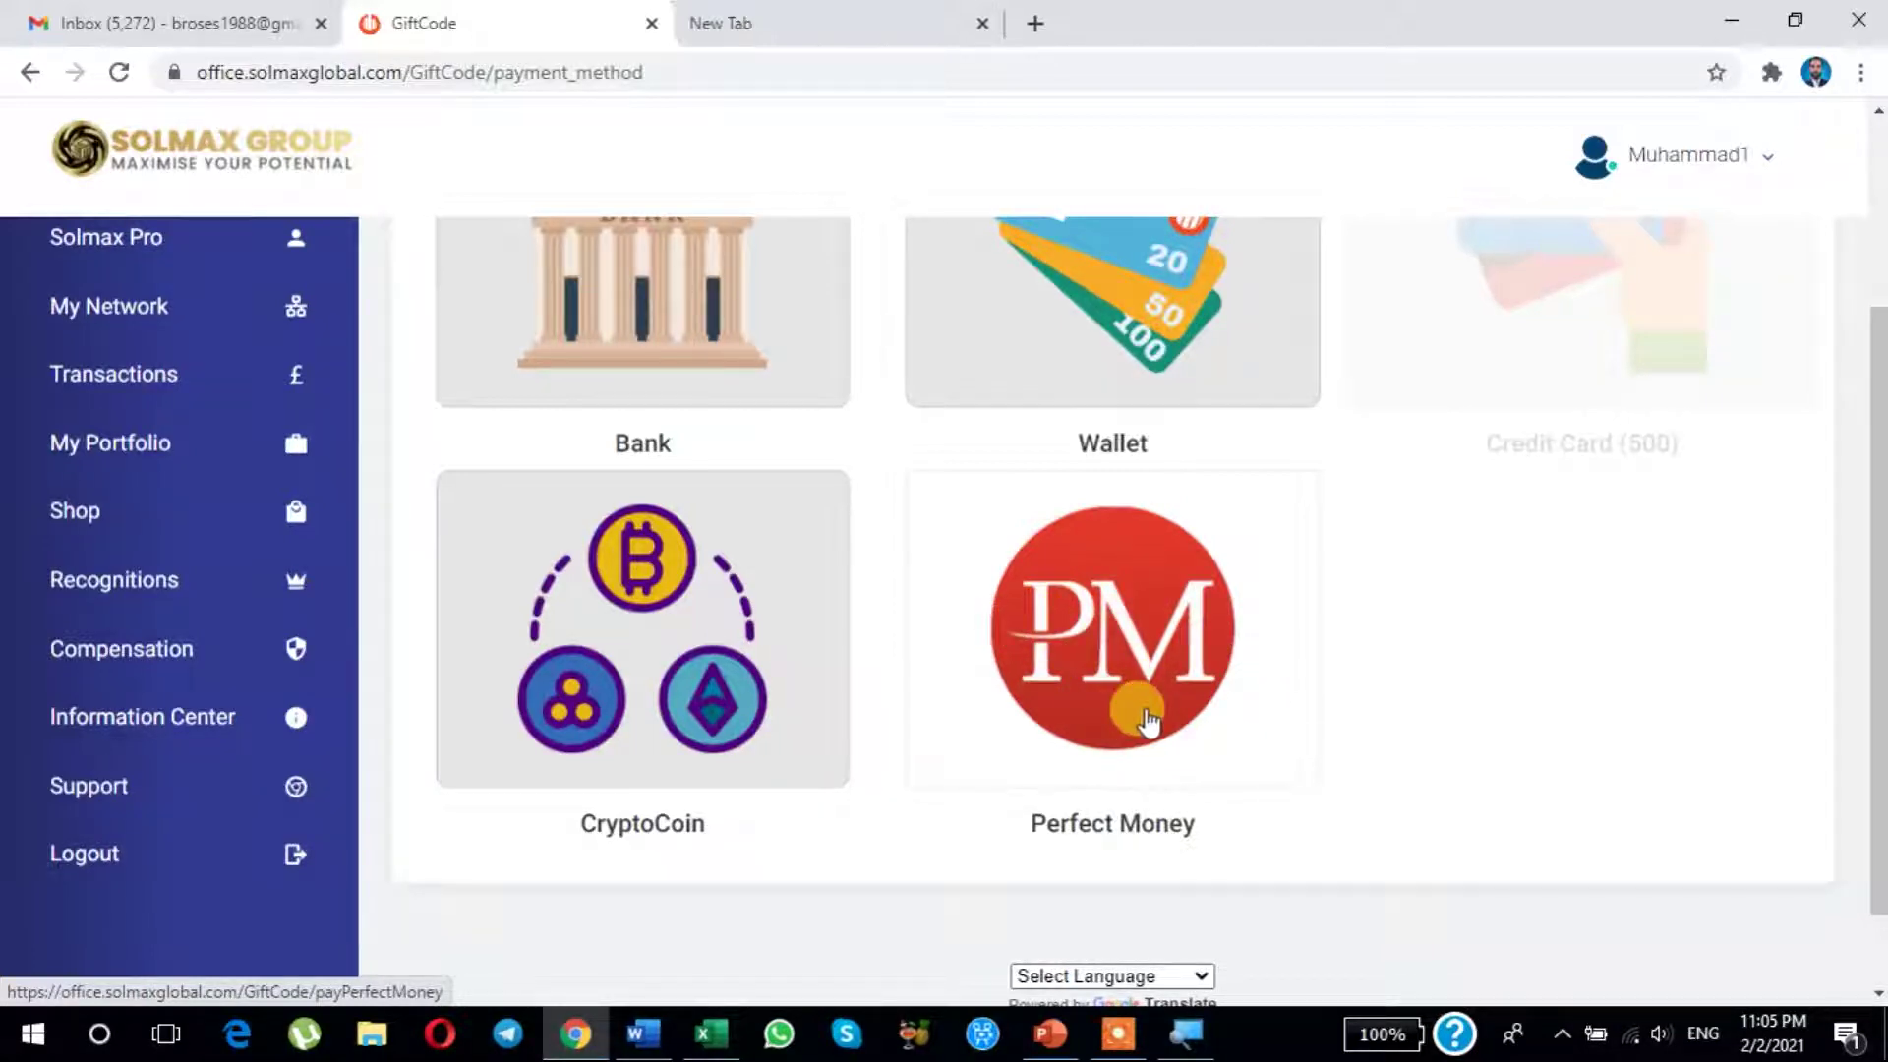
scroll(1130, 713, up, 2)
scroll(1042, 698, down, 2)
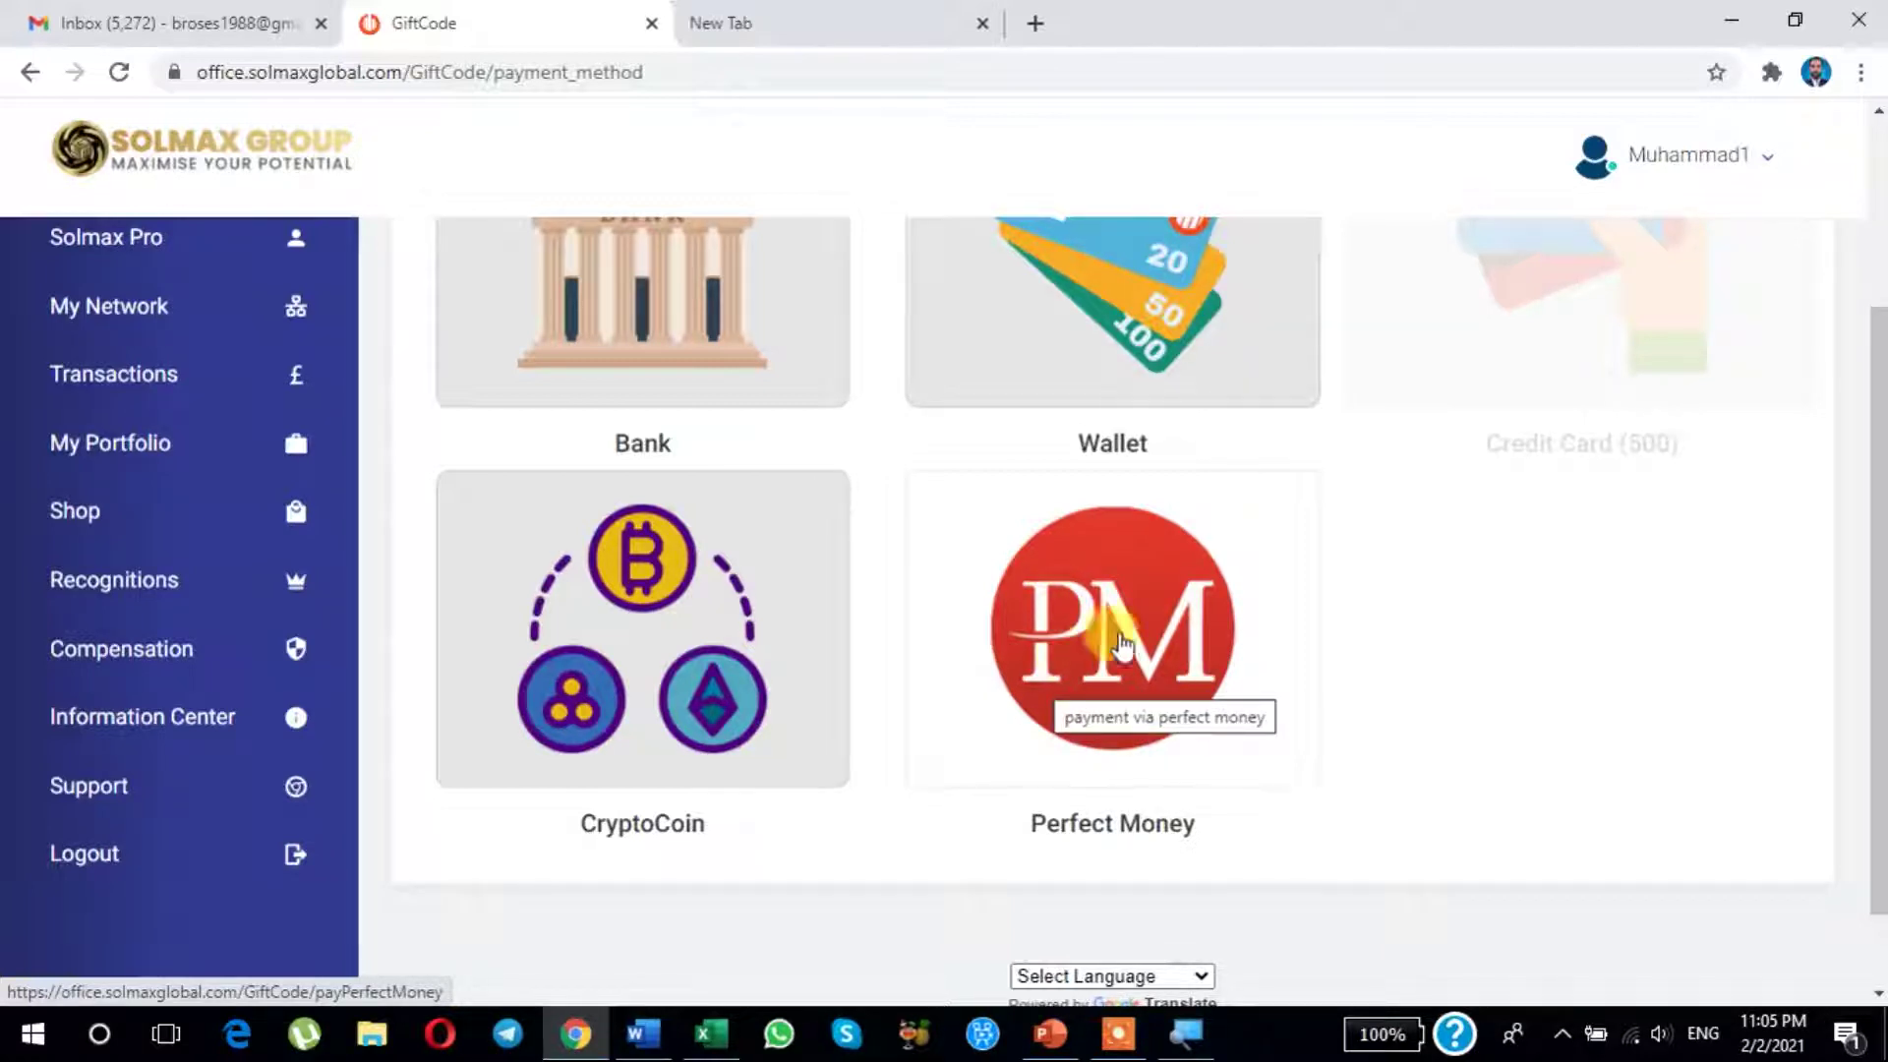
scroll(1087, 675, up, 2)
scroll(1099, 693, down, 2)
scroll(1098, 693, down, 1)
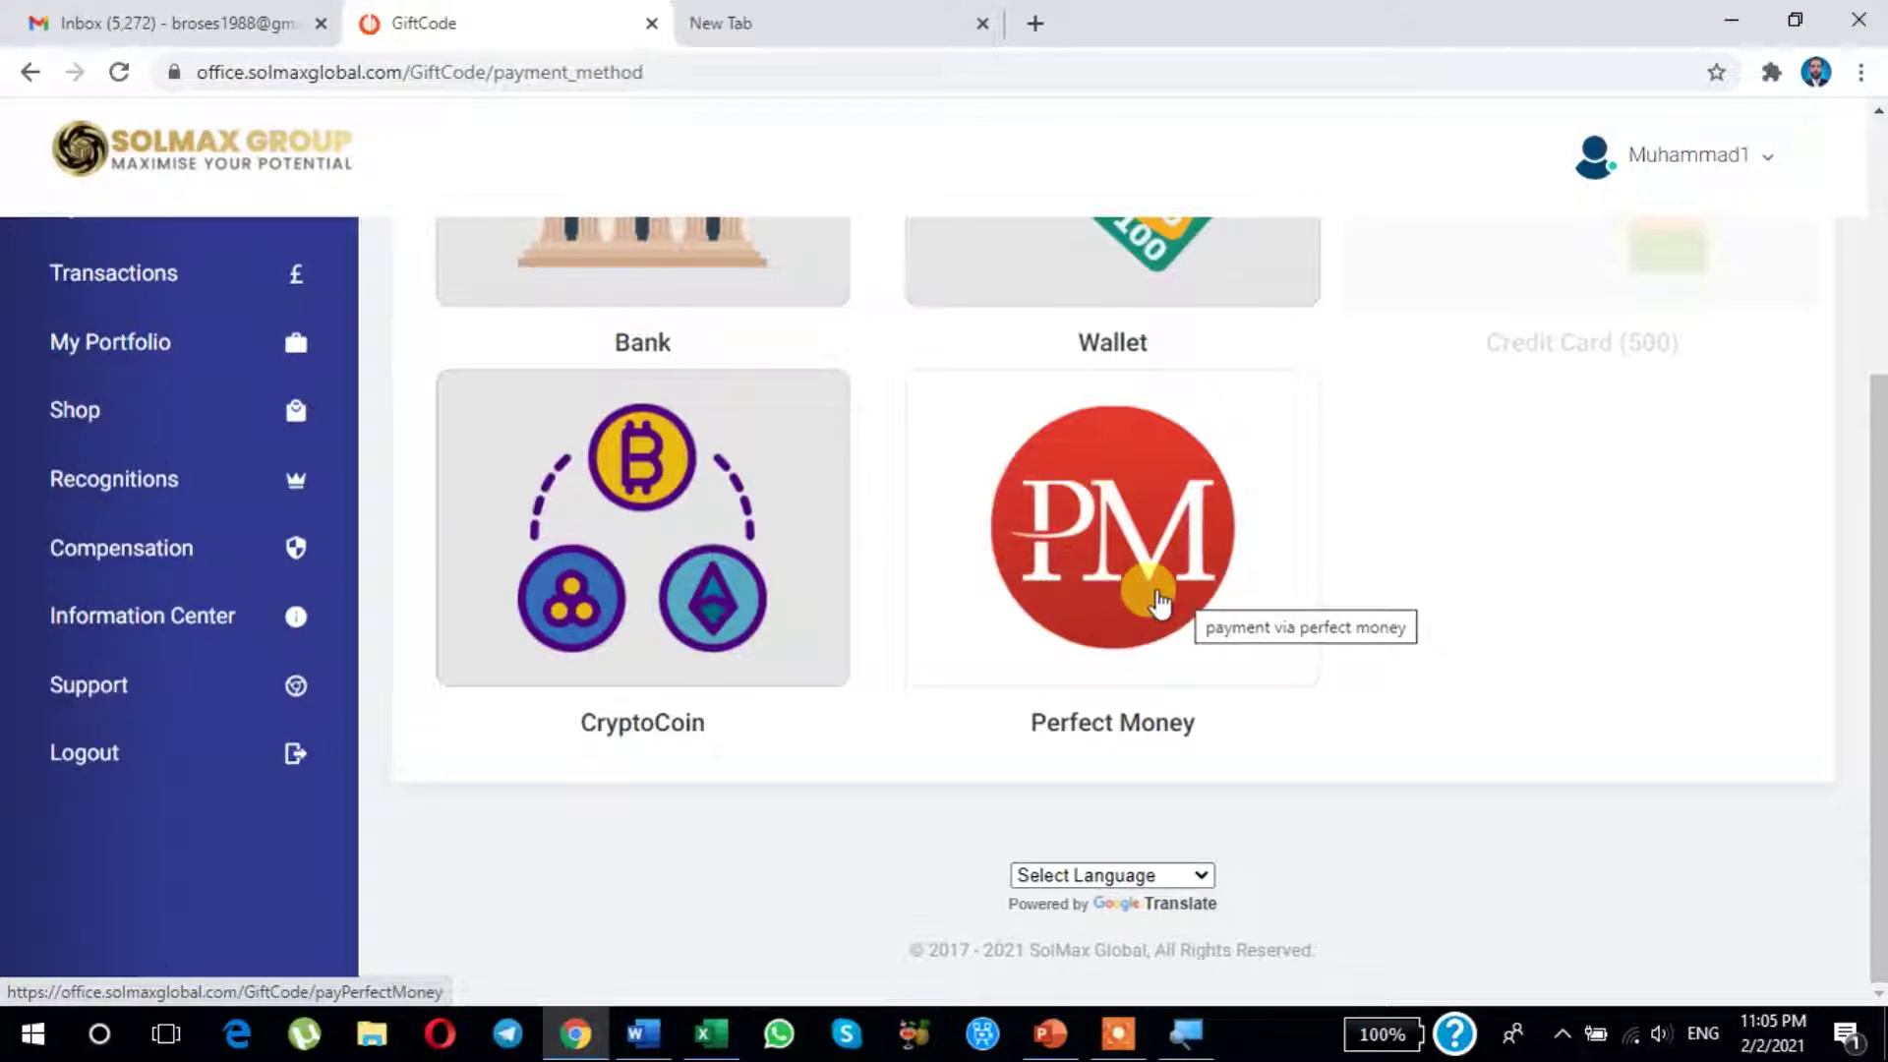
scroll(1264, 632, up, 4)
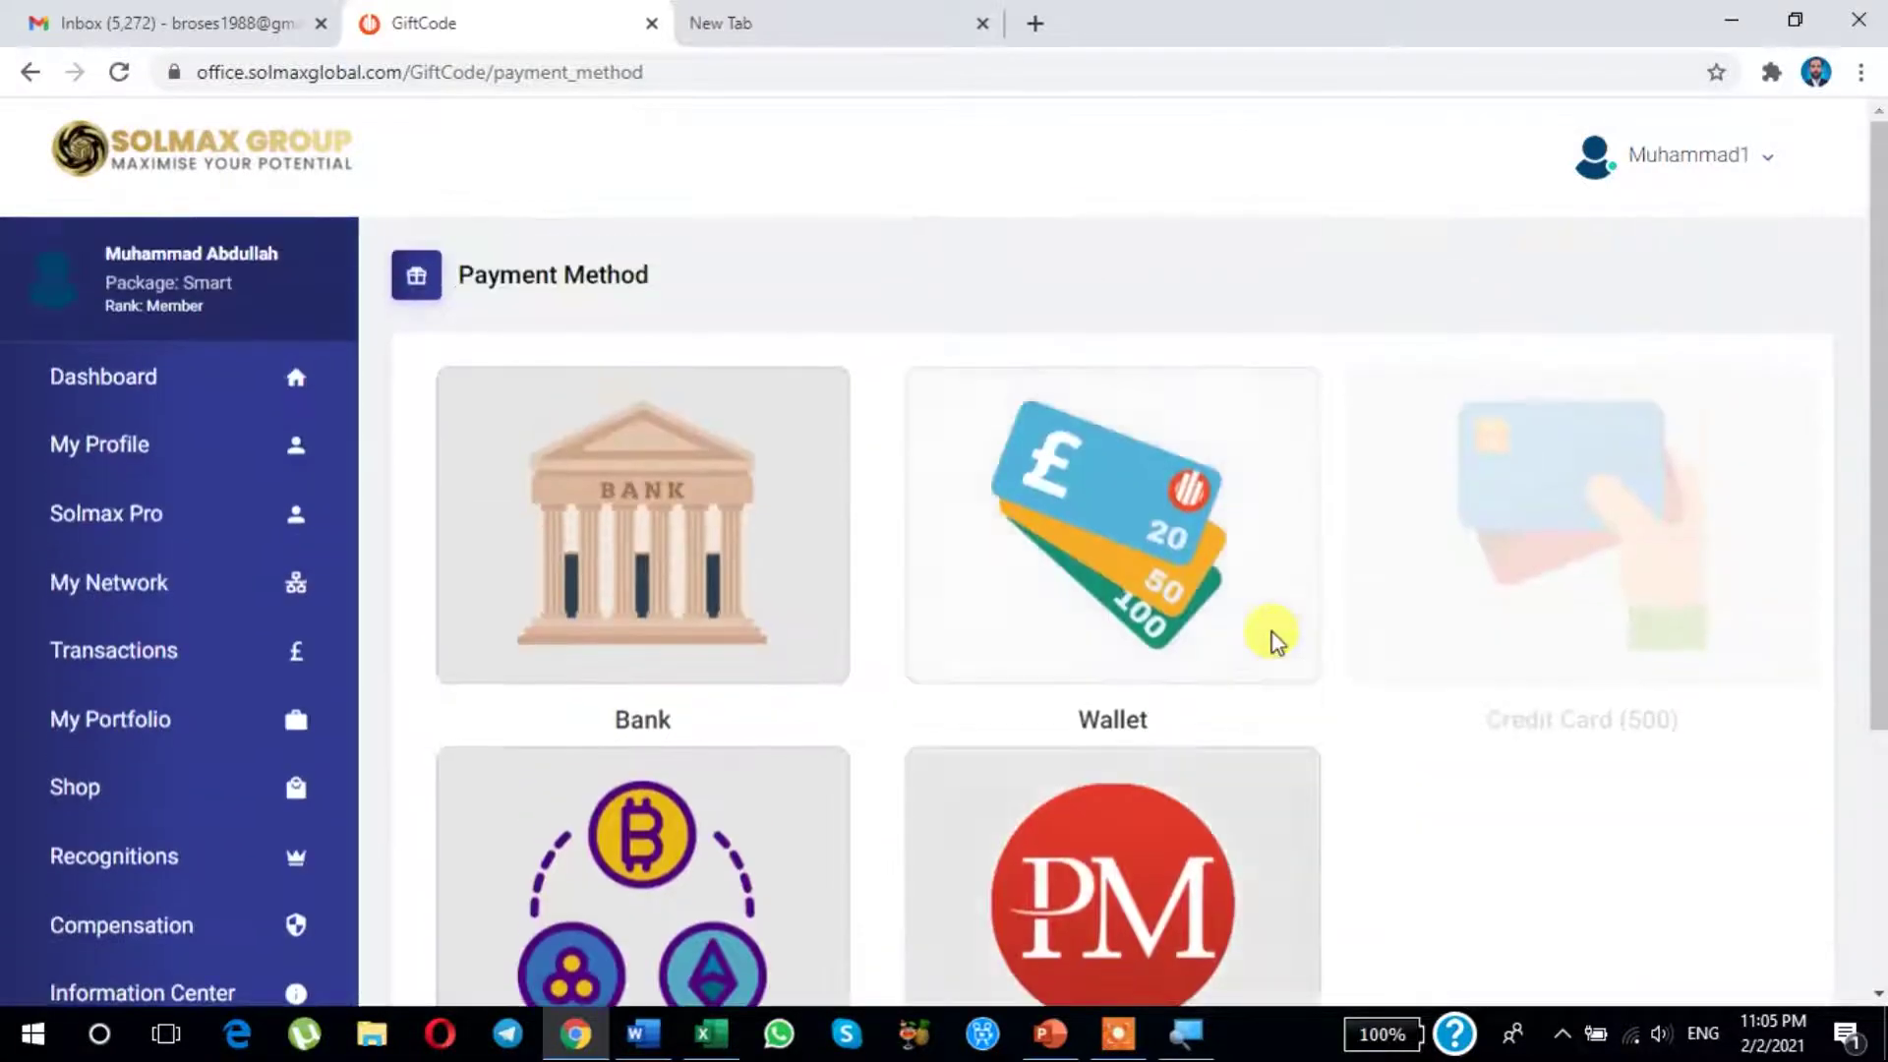
scroll(1180, 629, down, 4)
click(548, 562)
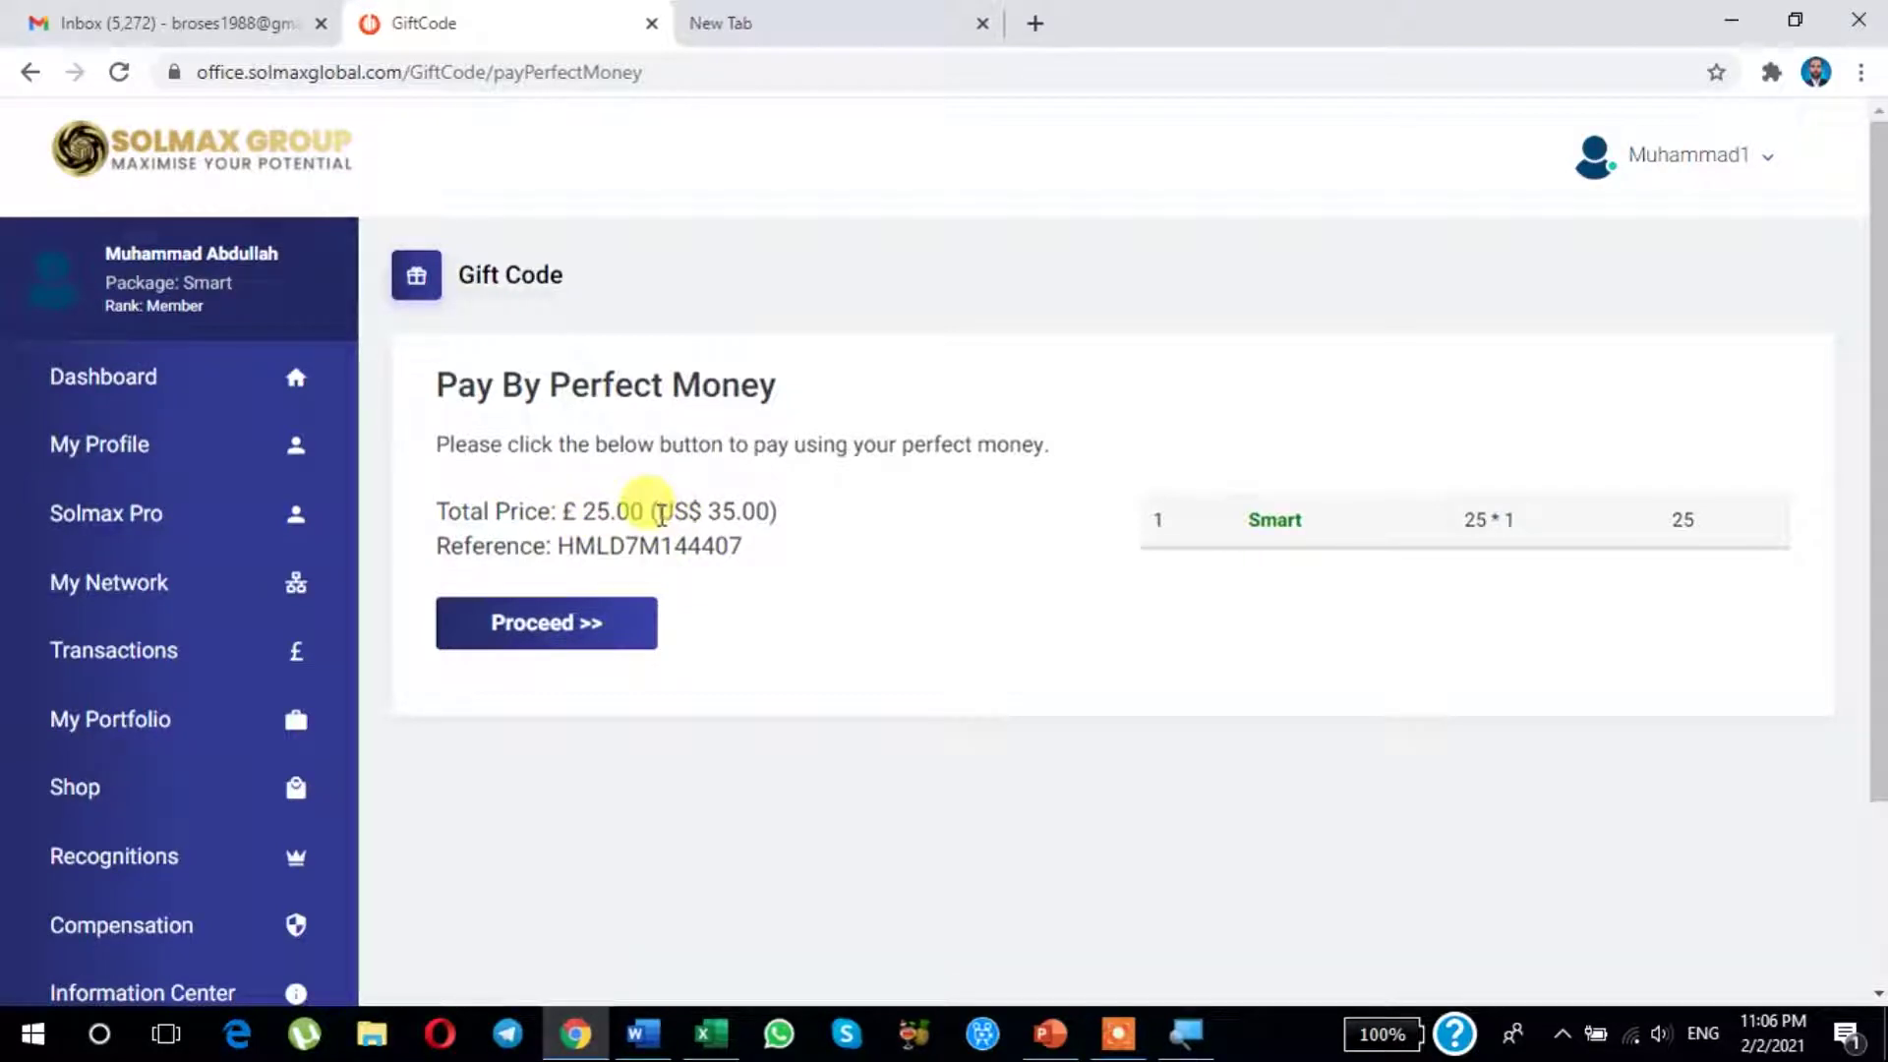
Step: Review the £25.00 (US$ 35.00) total, then proceed to the Perfect Money payment order
drag(661, 513, 777, 513)
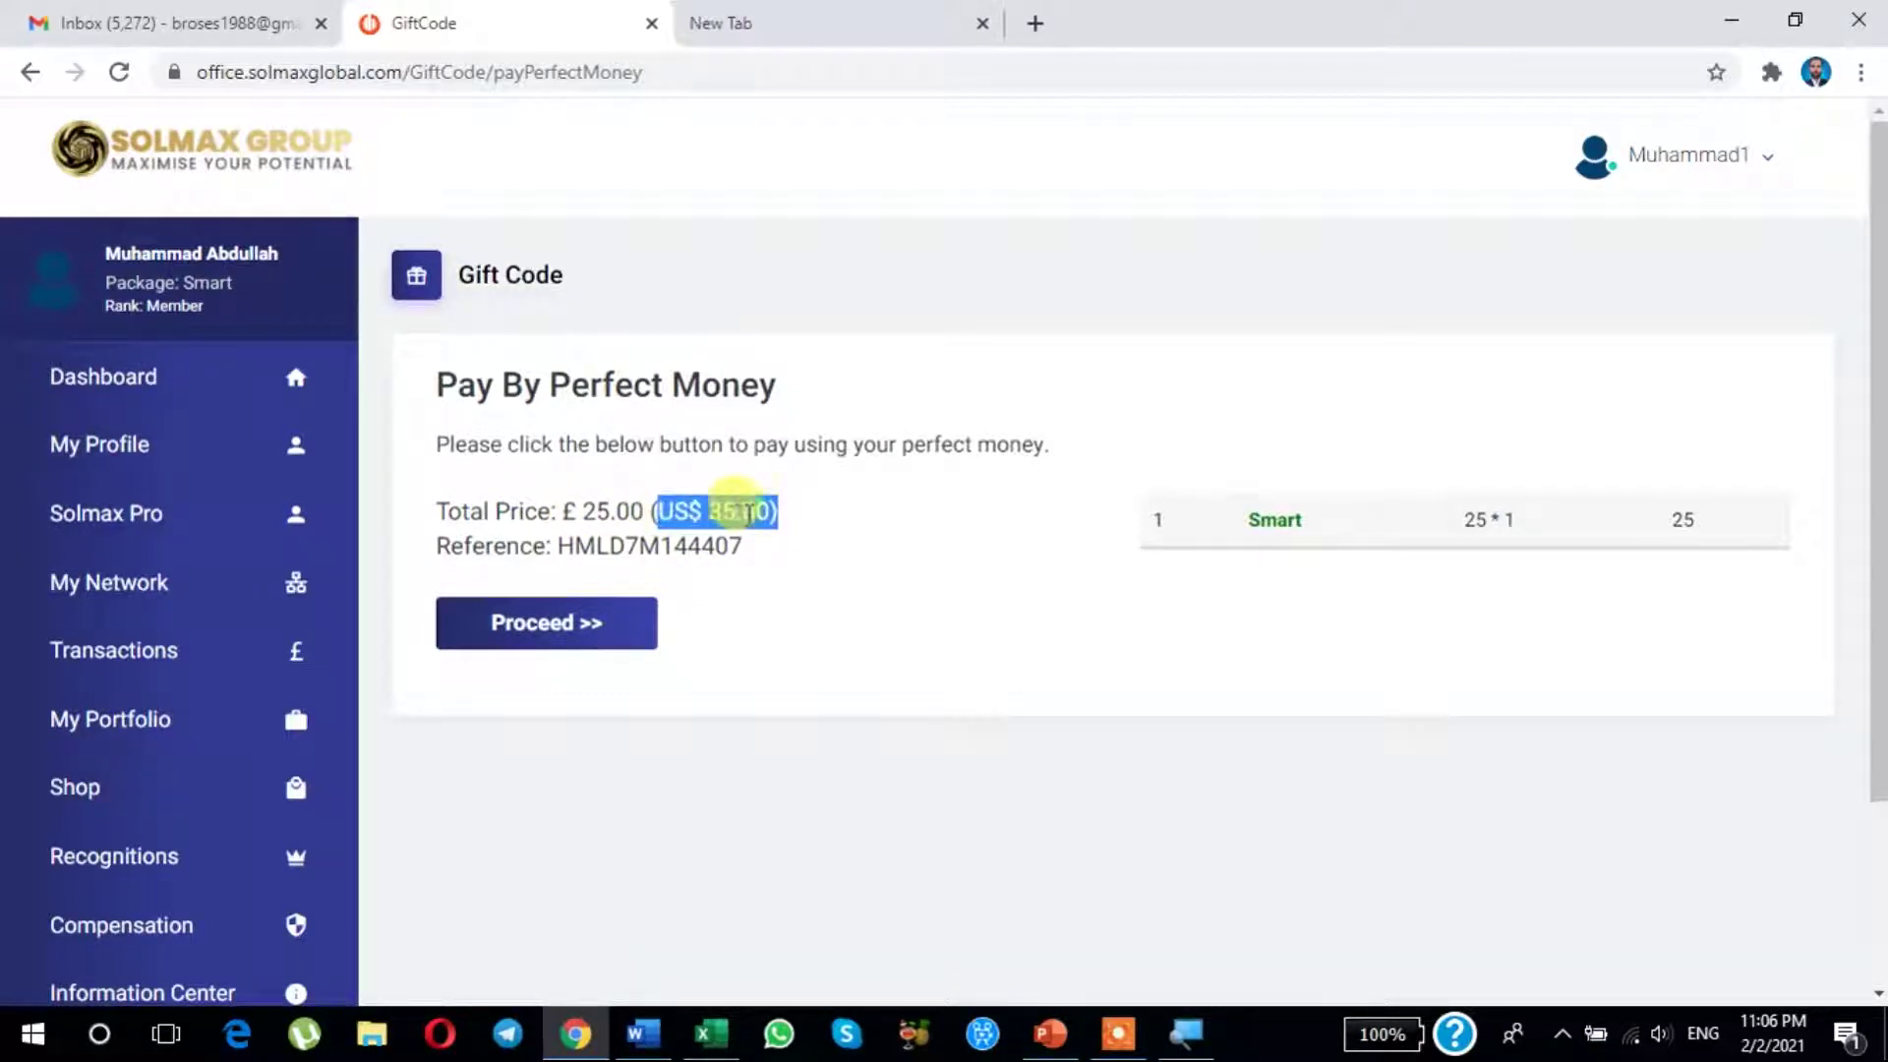
drag(656, 513, 776, 512)
click(588, 513)
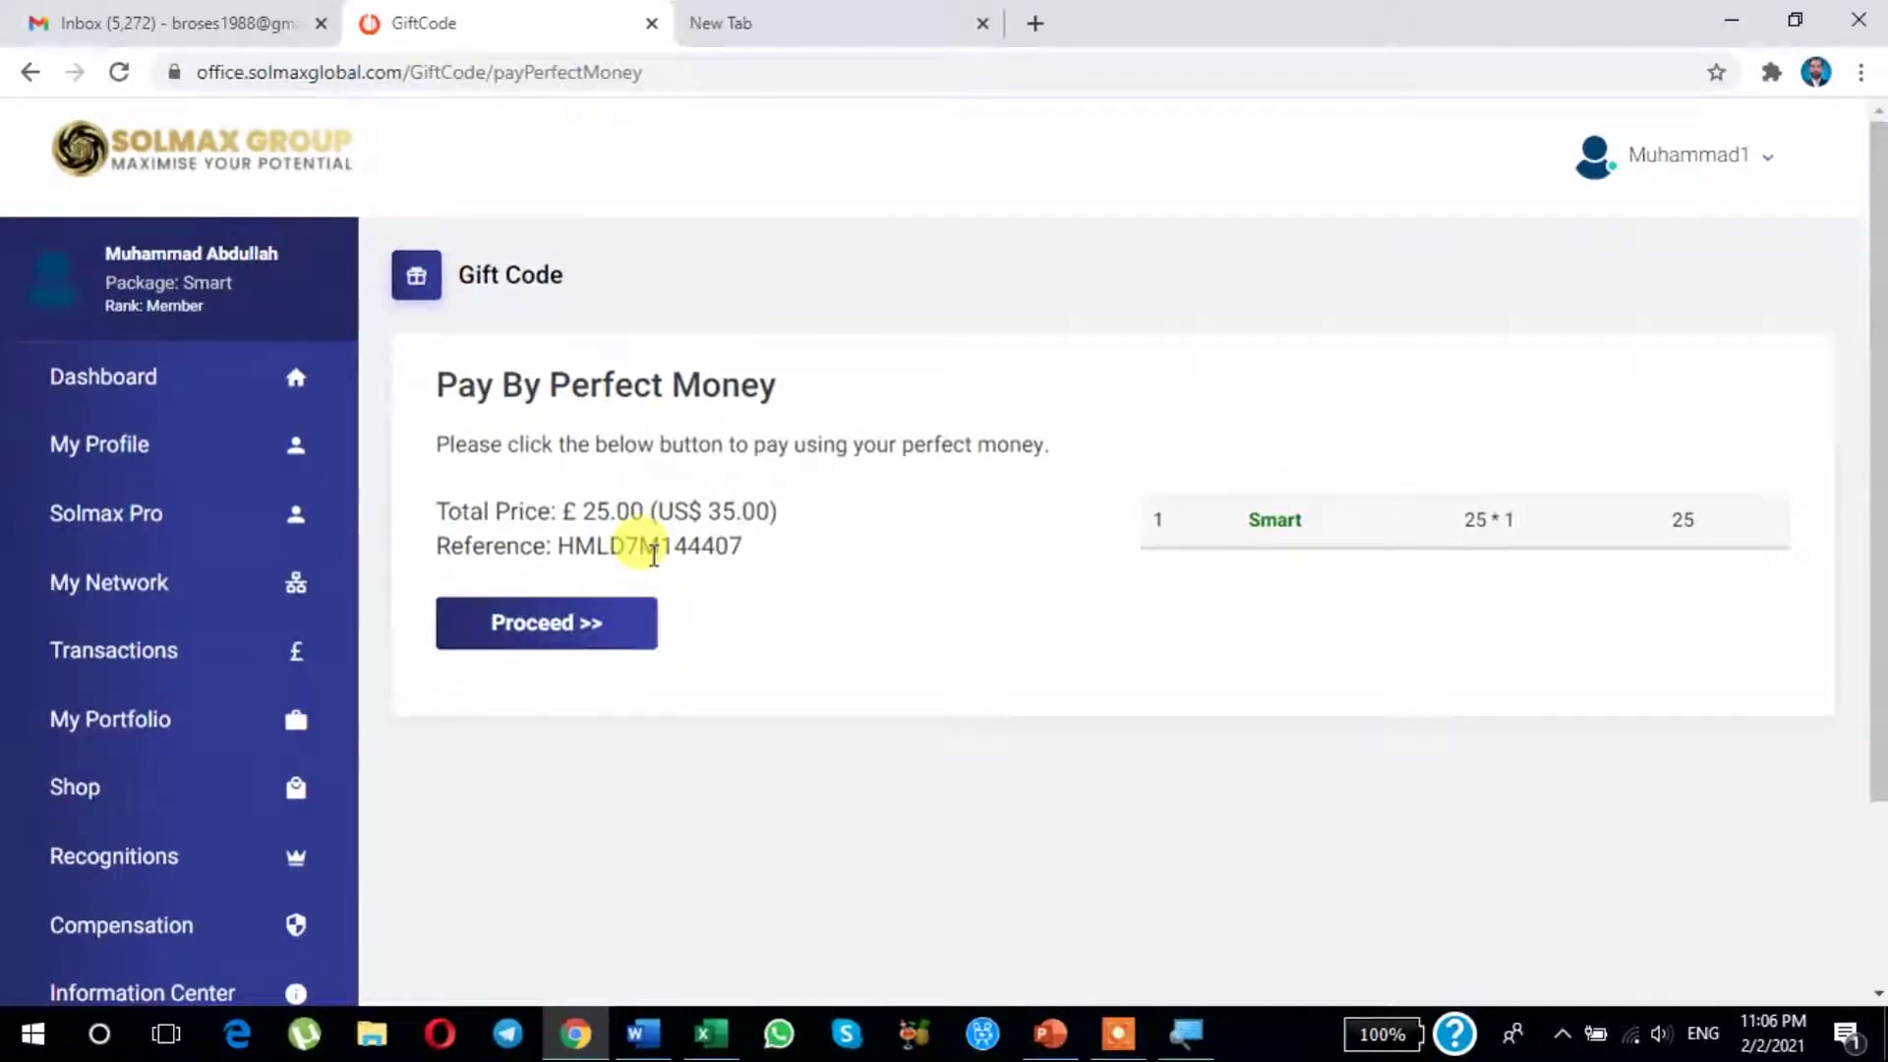
click(514, 624)
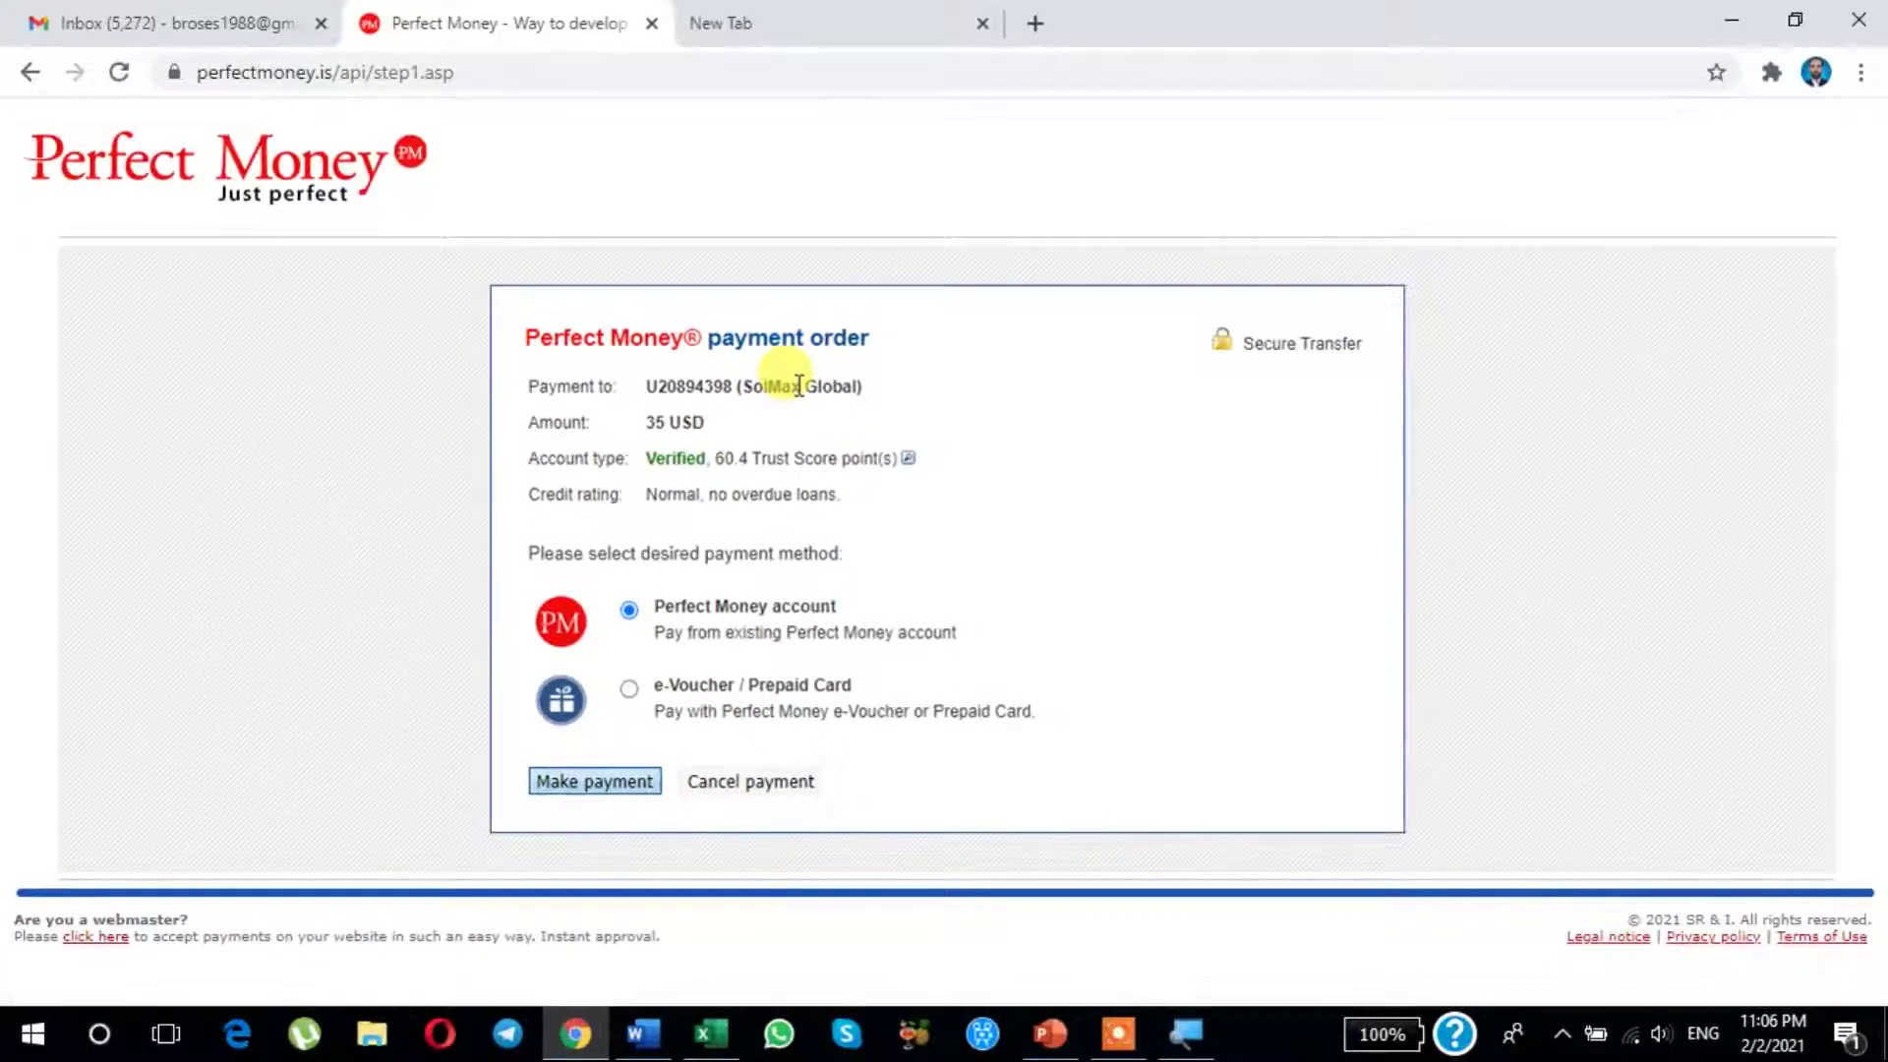
Step: Pay from a Perfect Money account, enter the Turing Number, and submit for payment preview
click(596, 783)
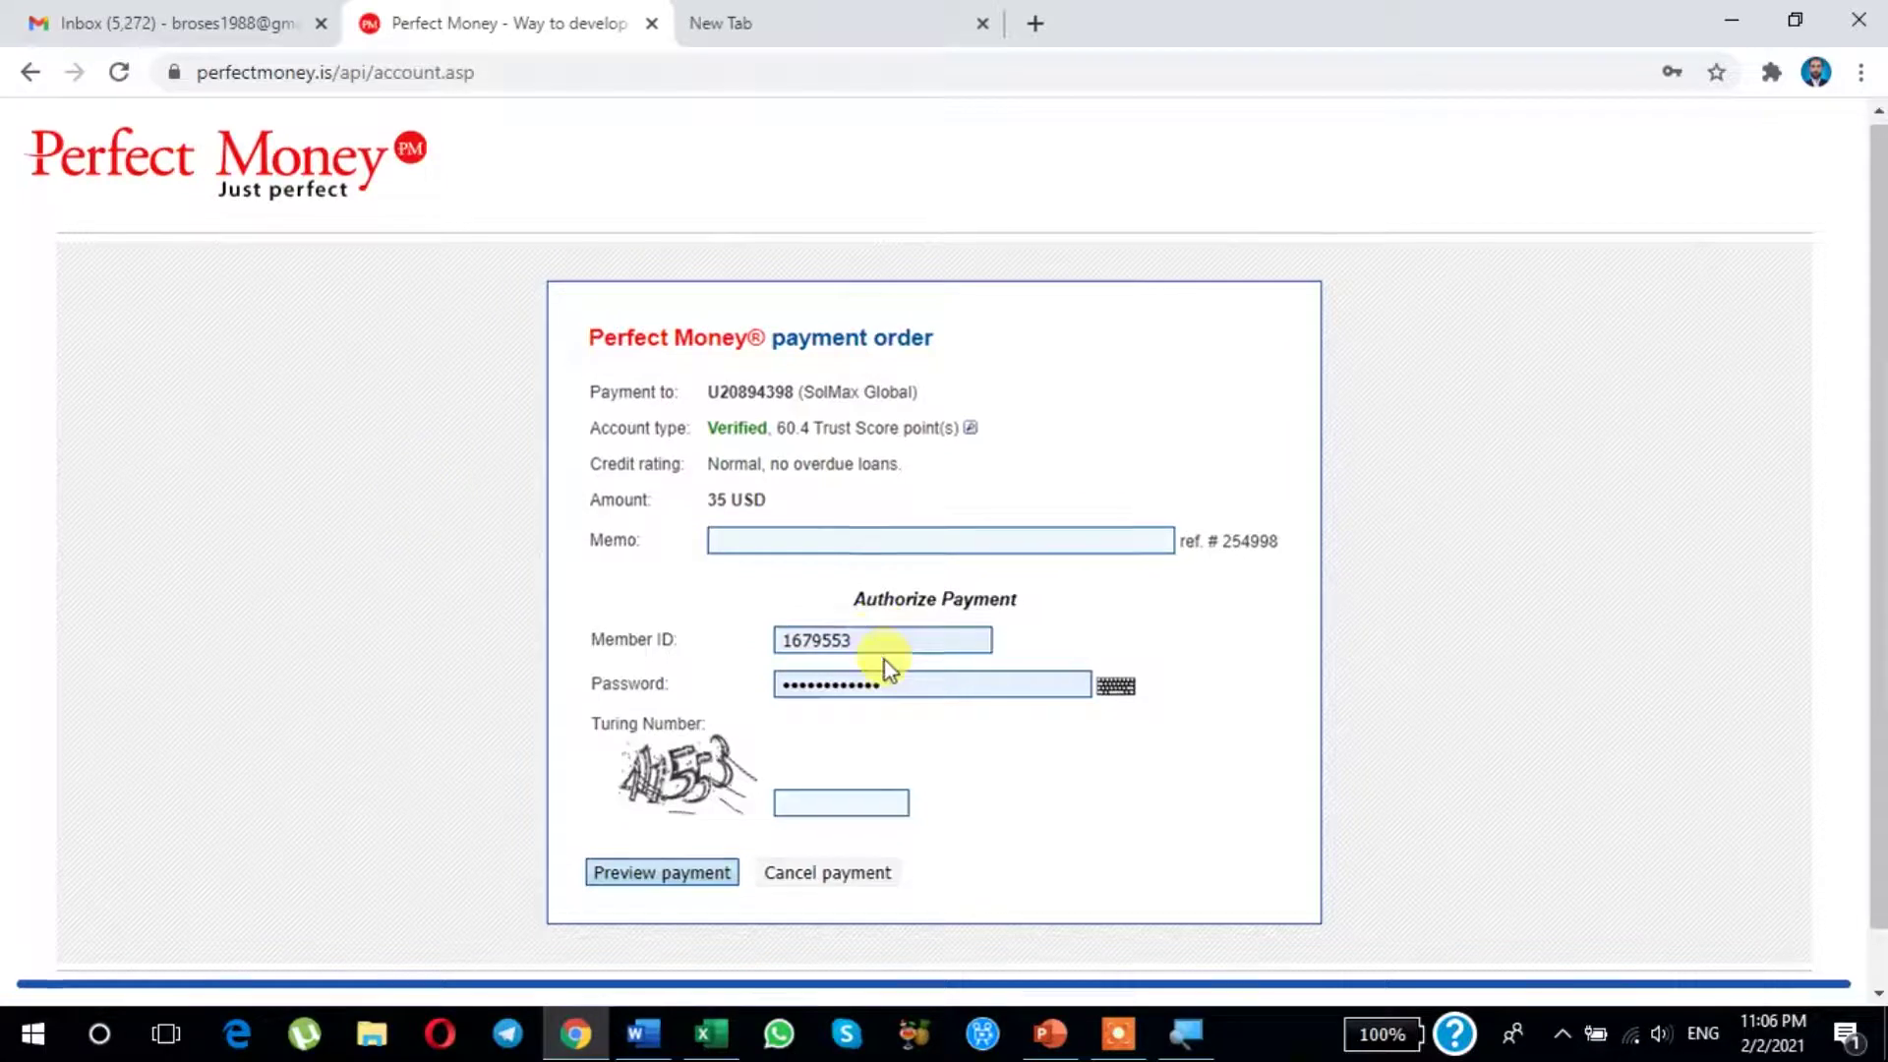
scroll(883, 659, down, 2)
click(808, 750)
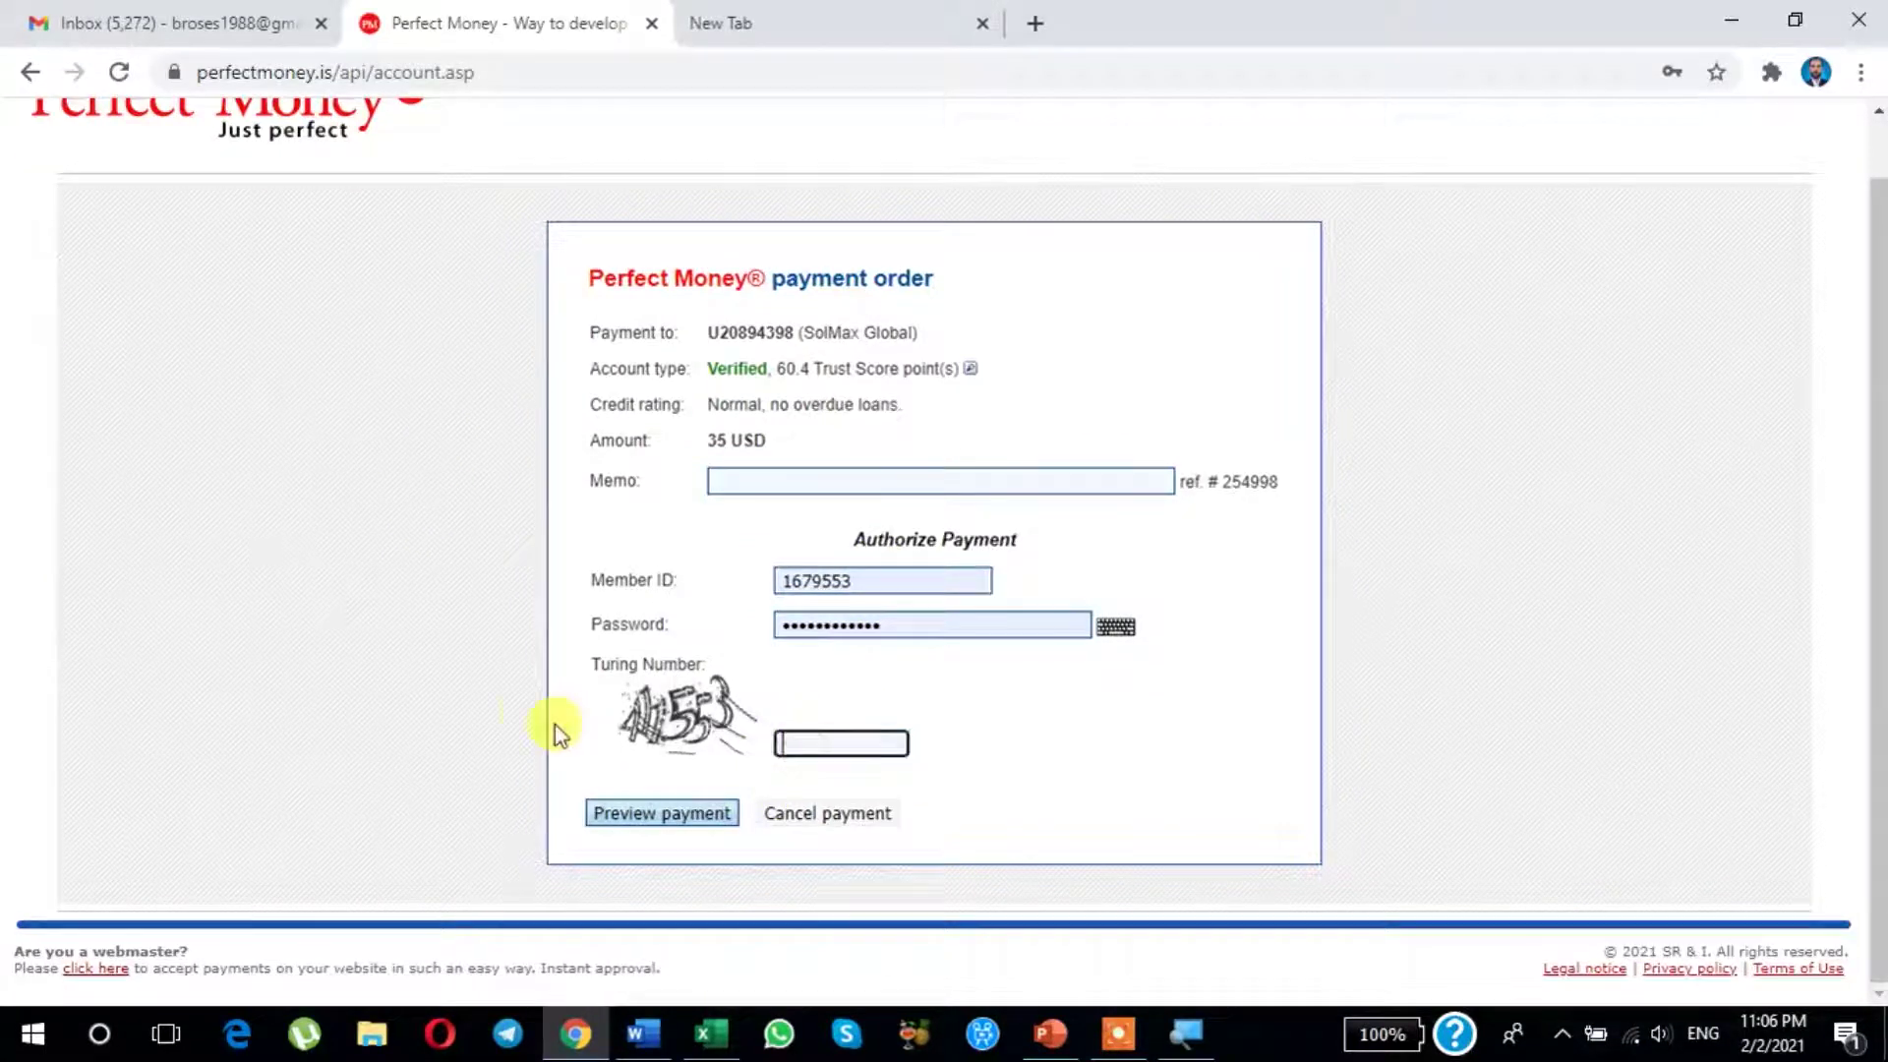
text(411553)
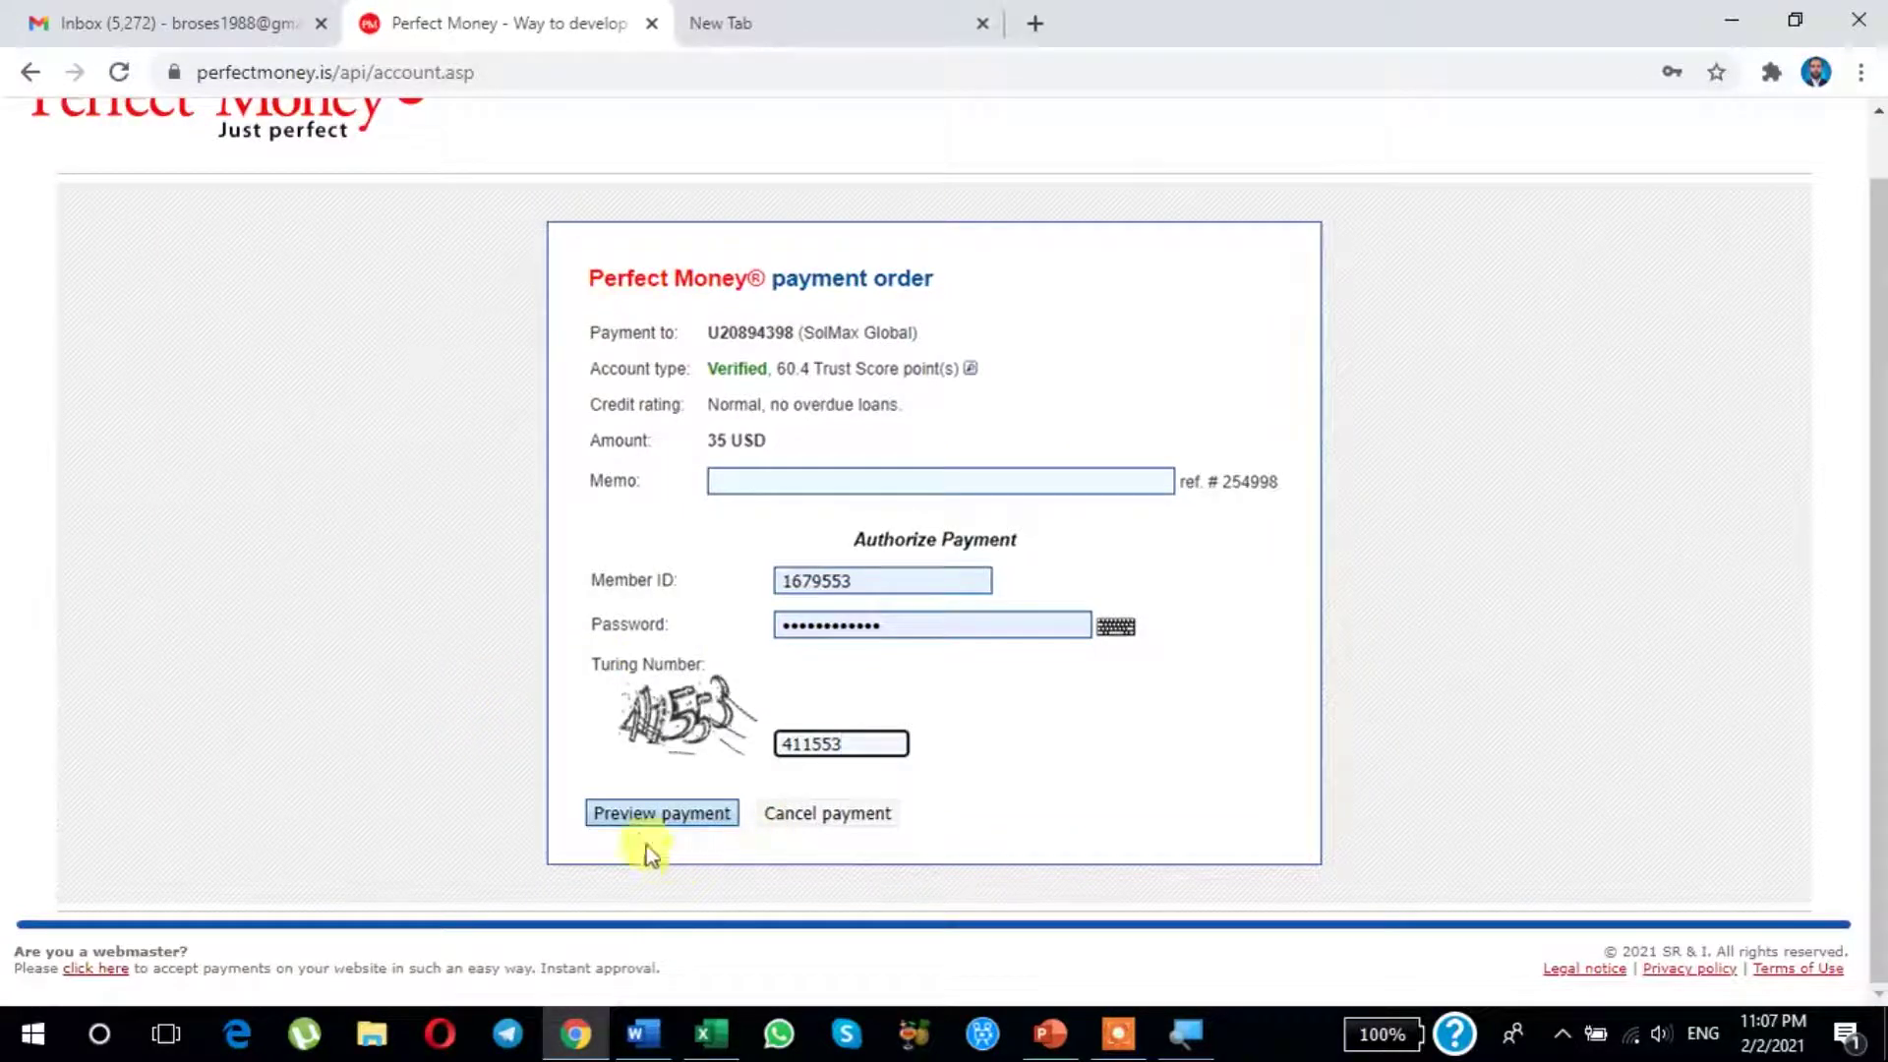
click(639, 816)
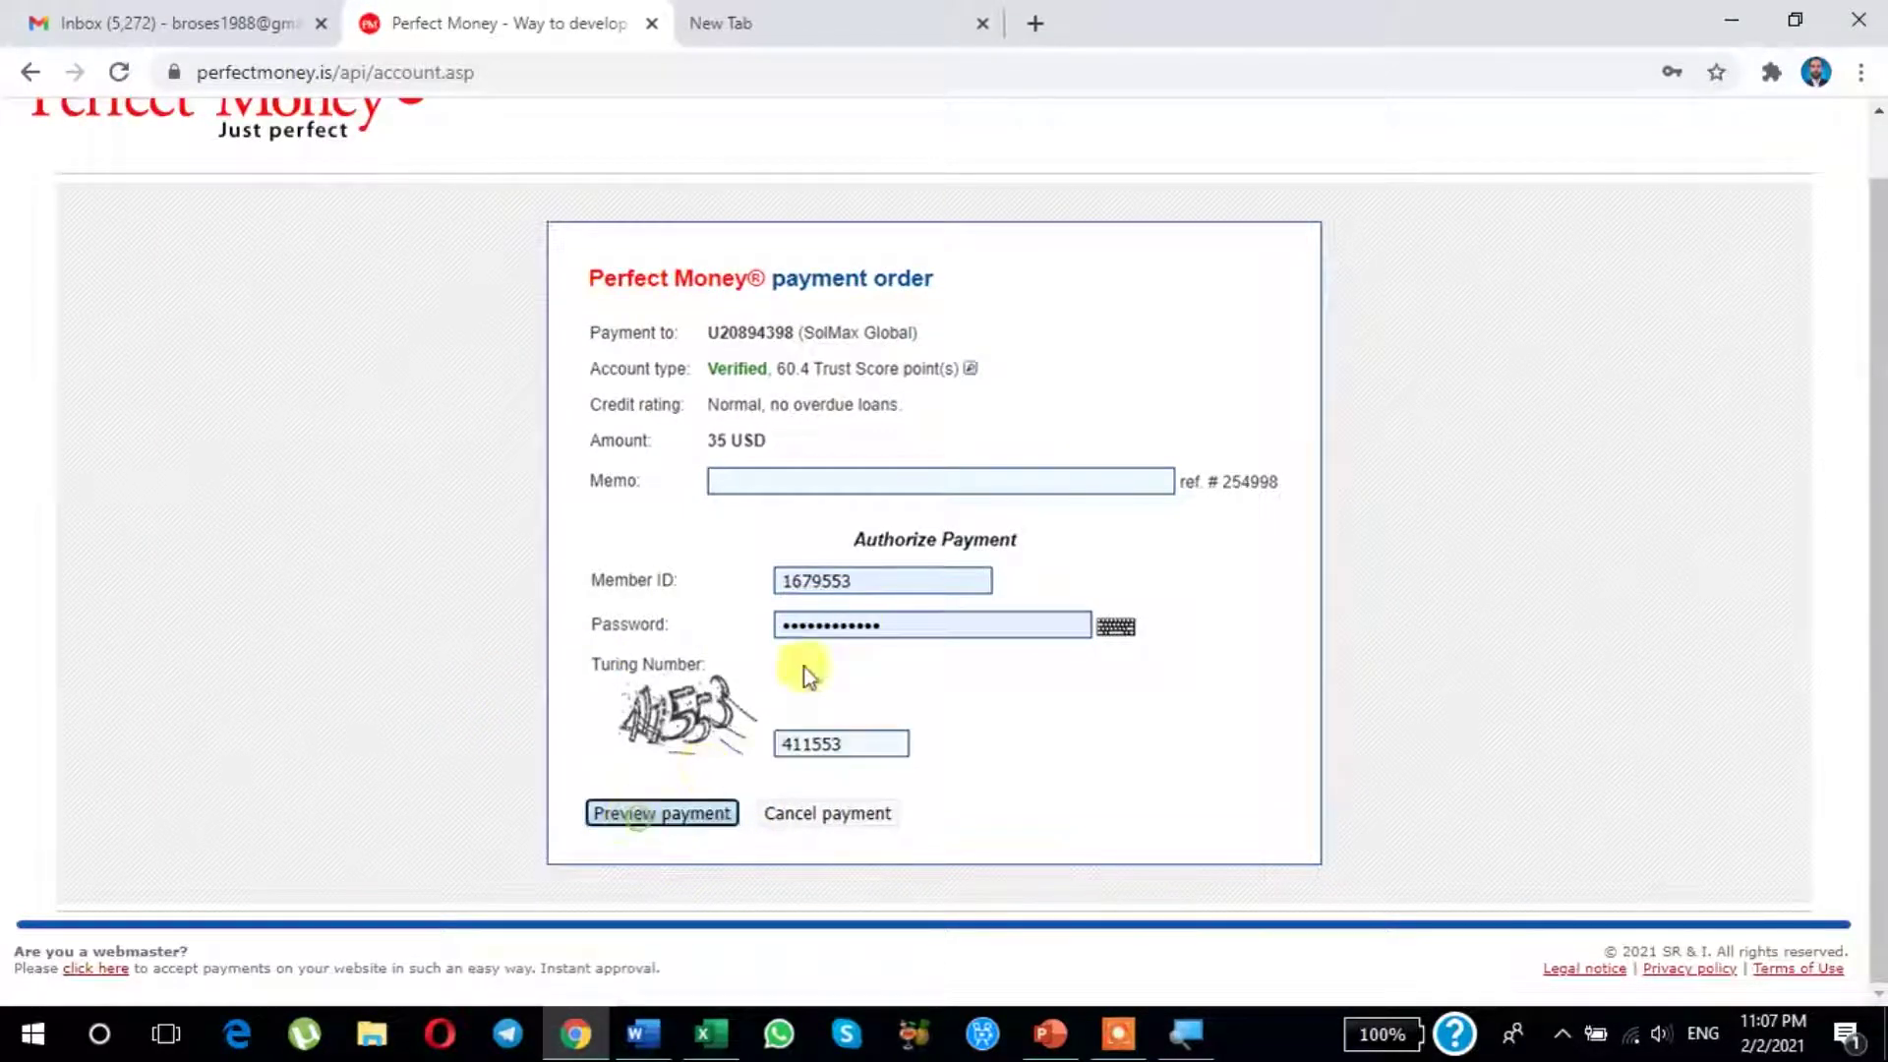
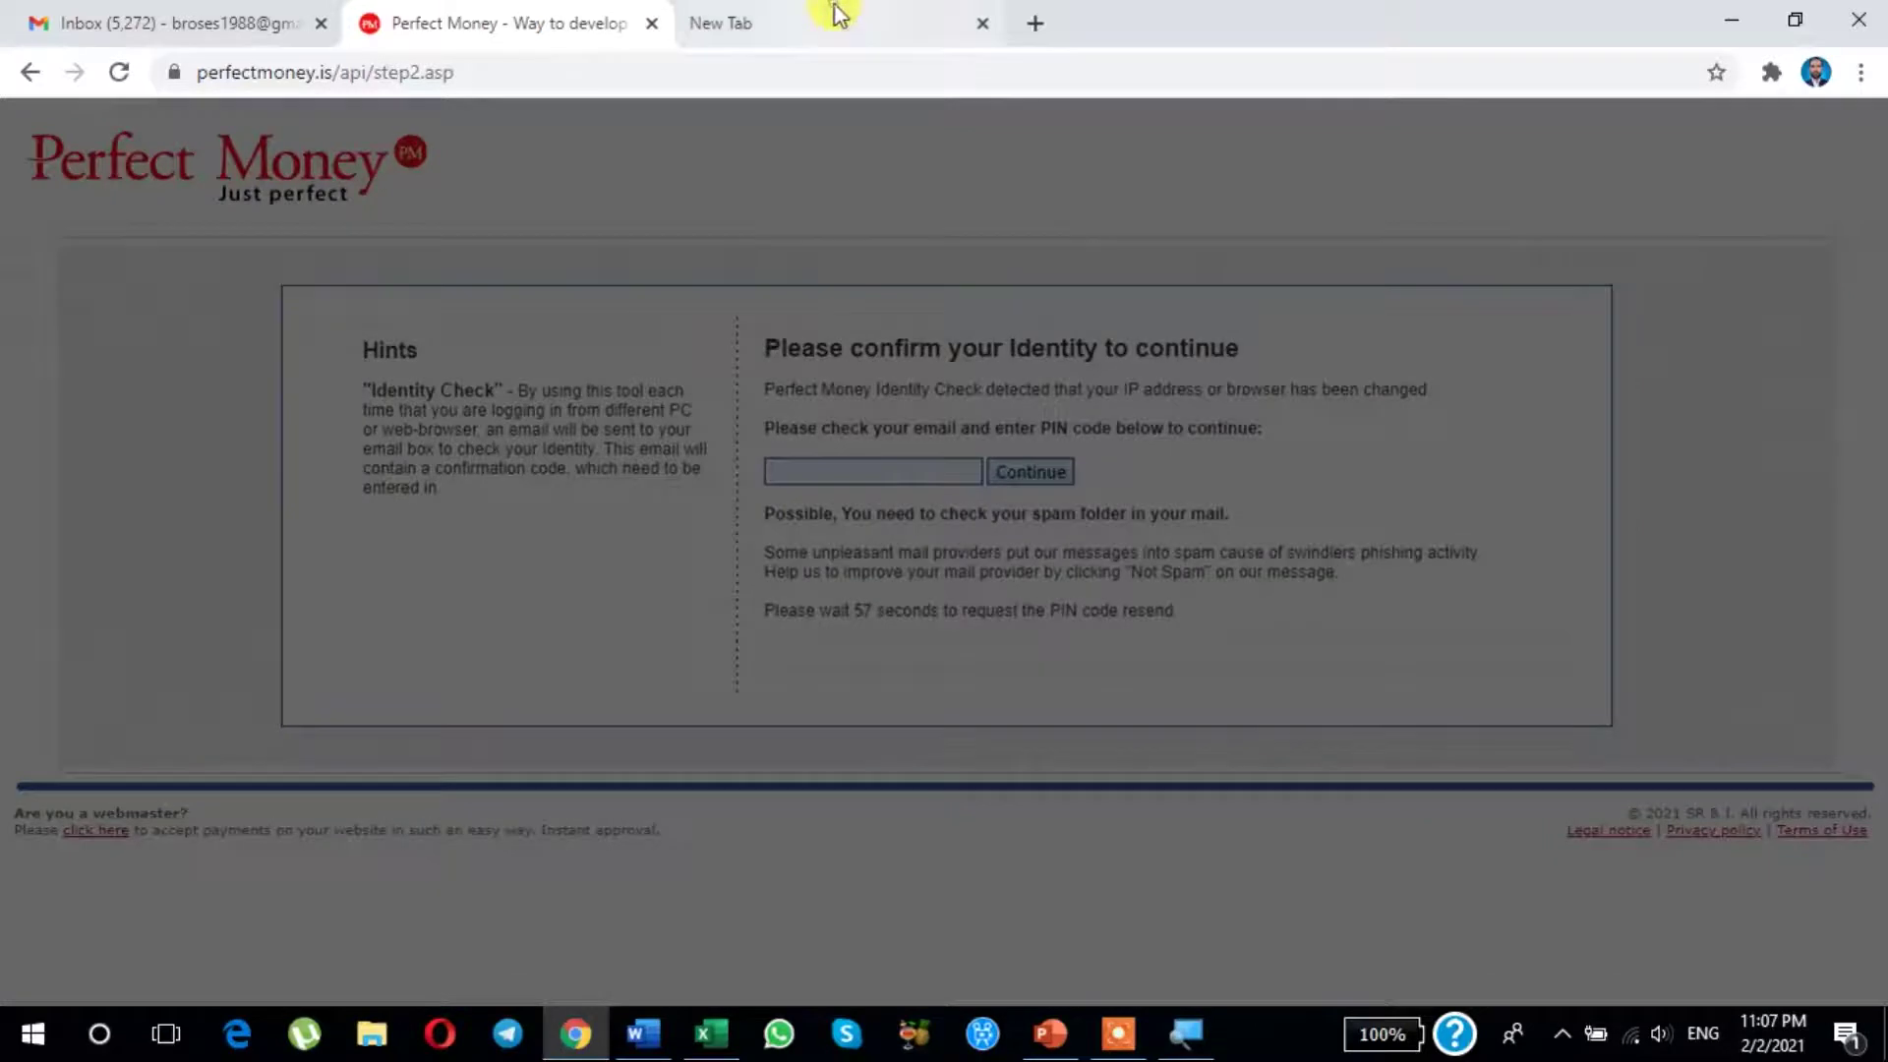
Step: Open Gmail's Perfect Money PIN Code email, select the newest PIN, and return to the identity check page
click(833, 21)
click(577, 23)
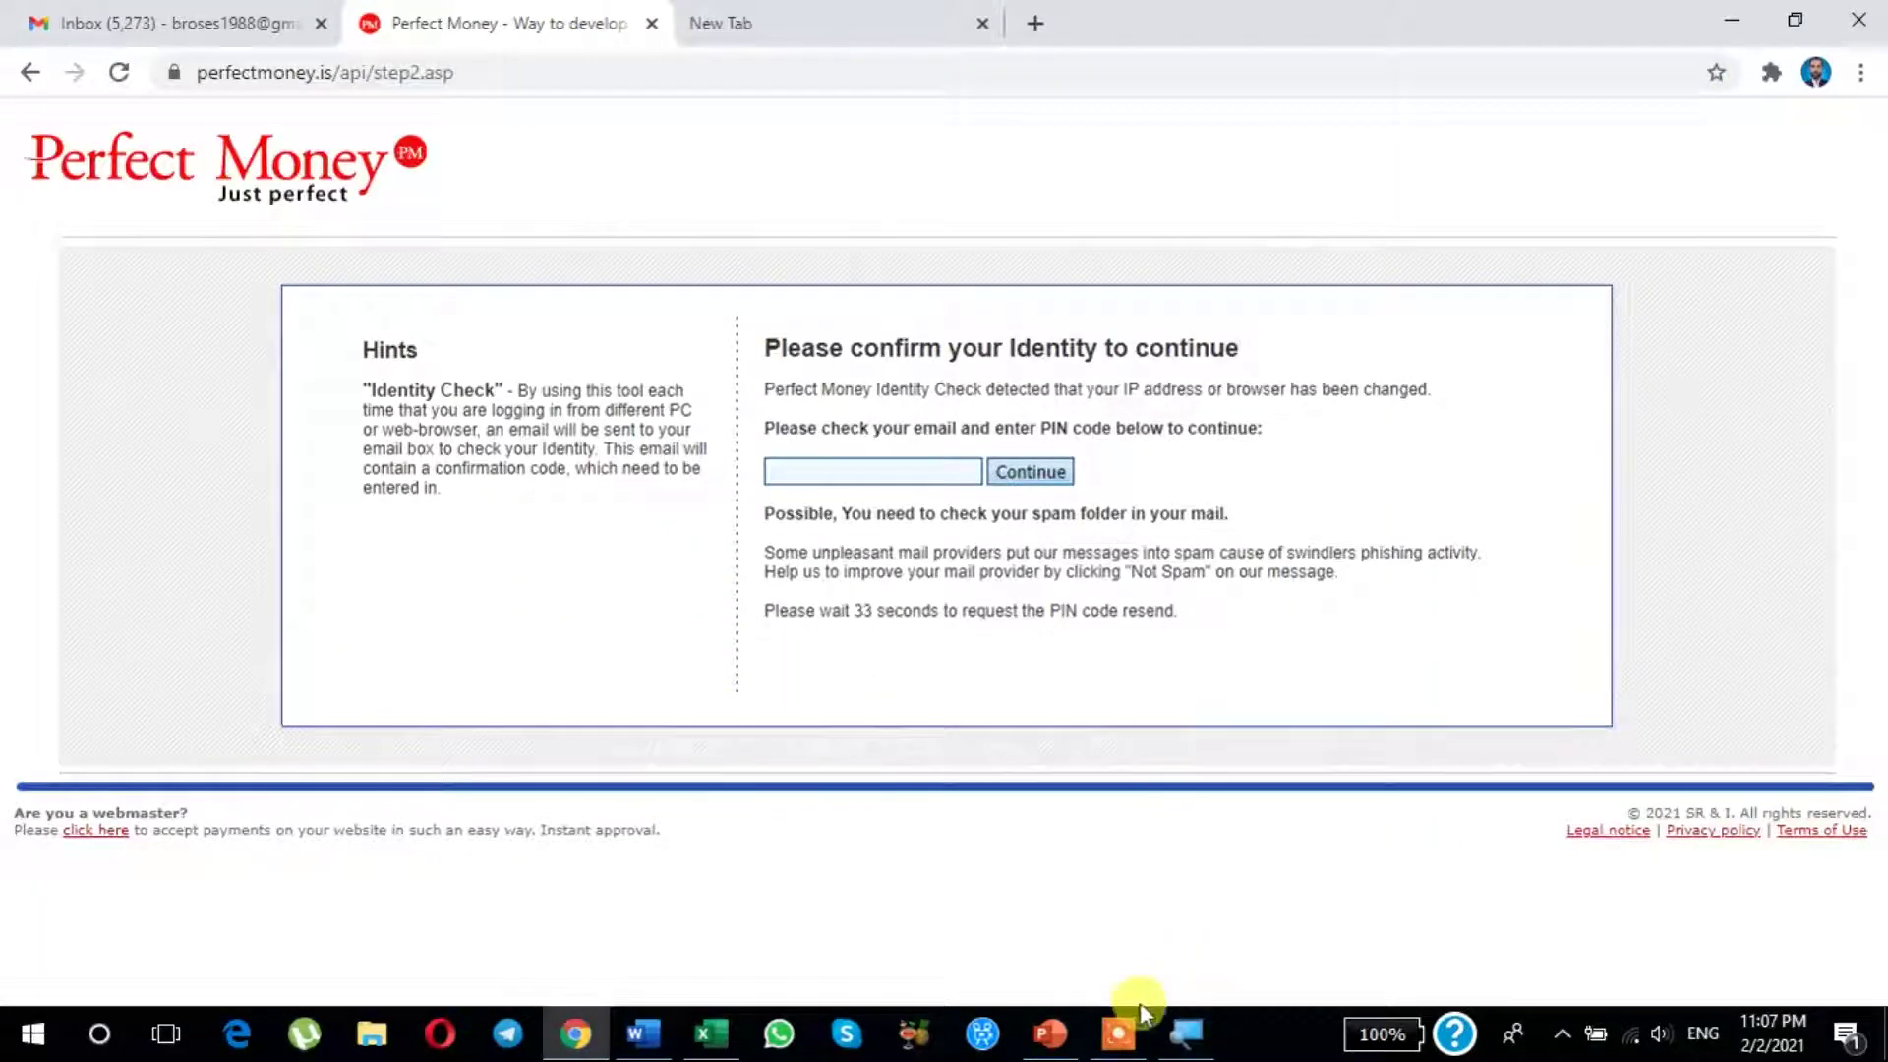
mouse_move(1129, 1023)
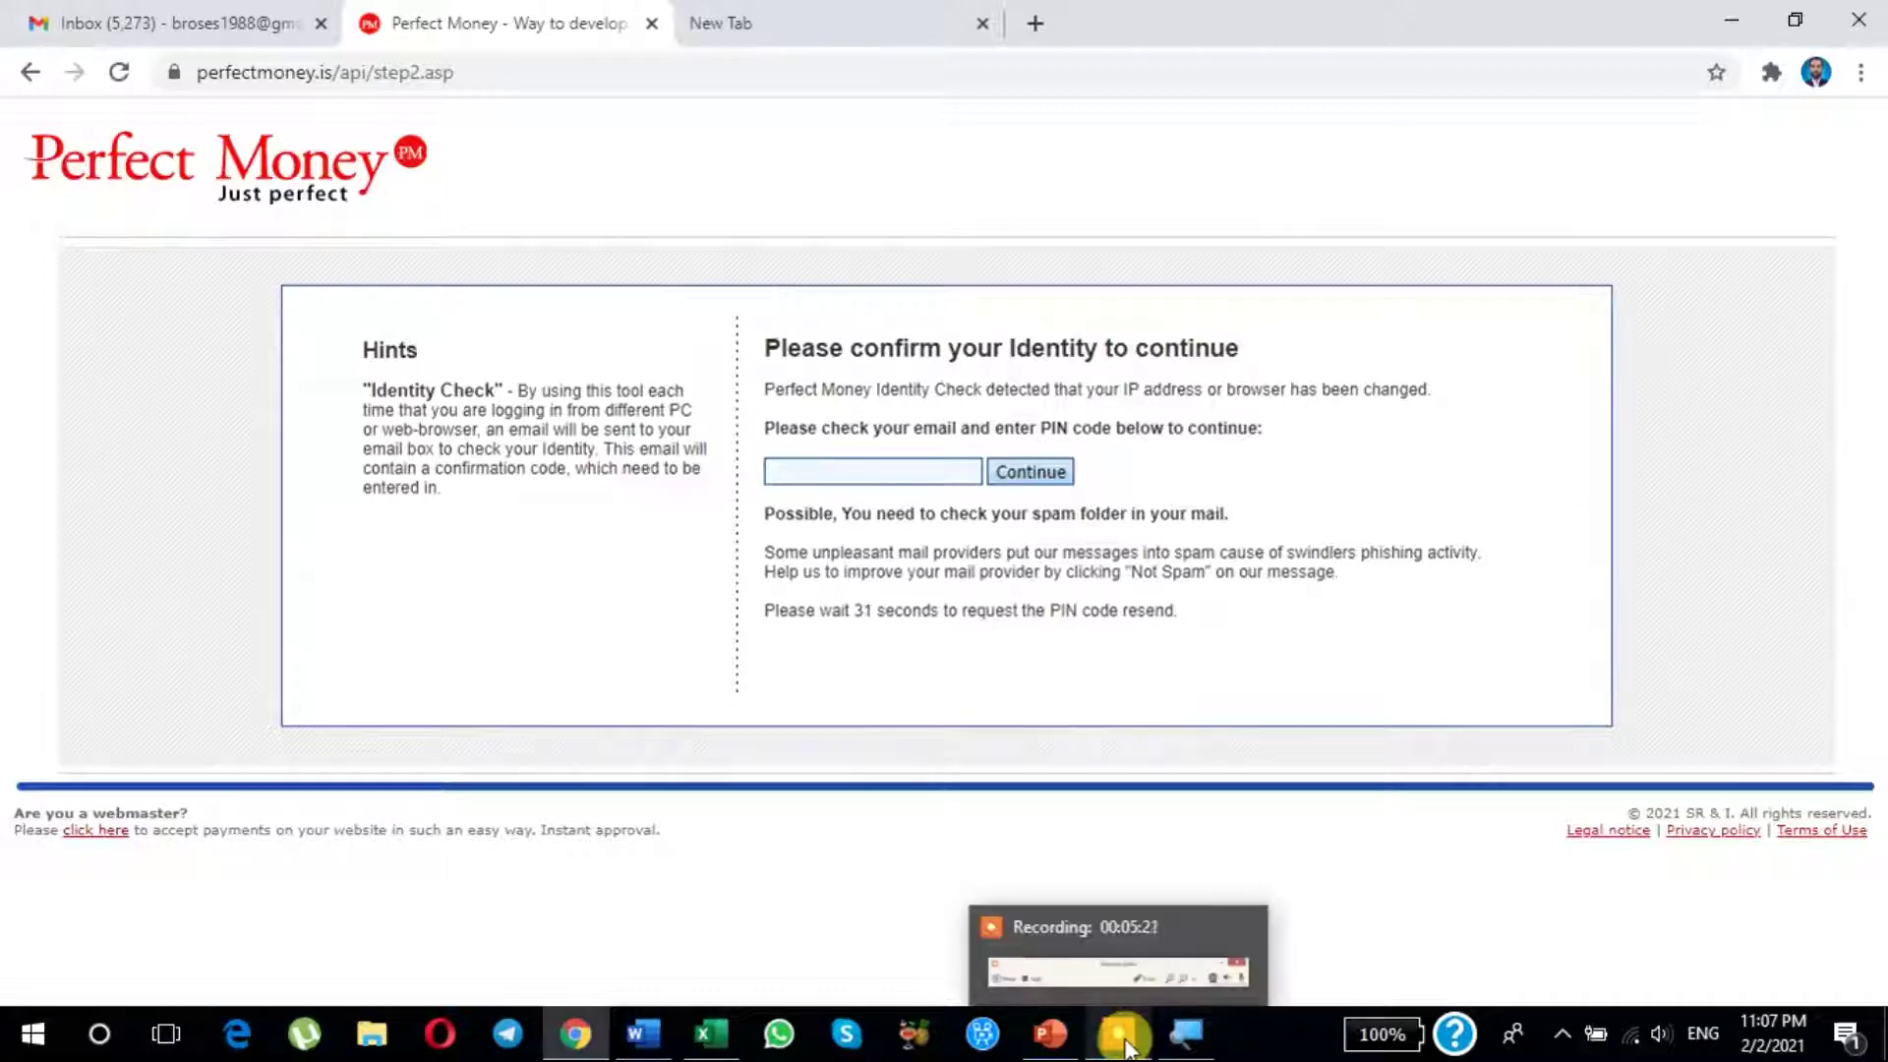
click(59, 21)
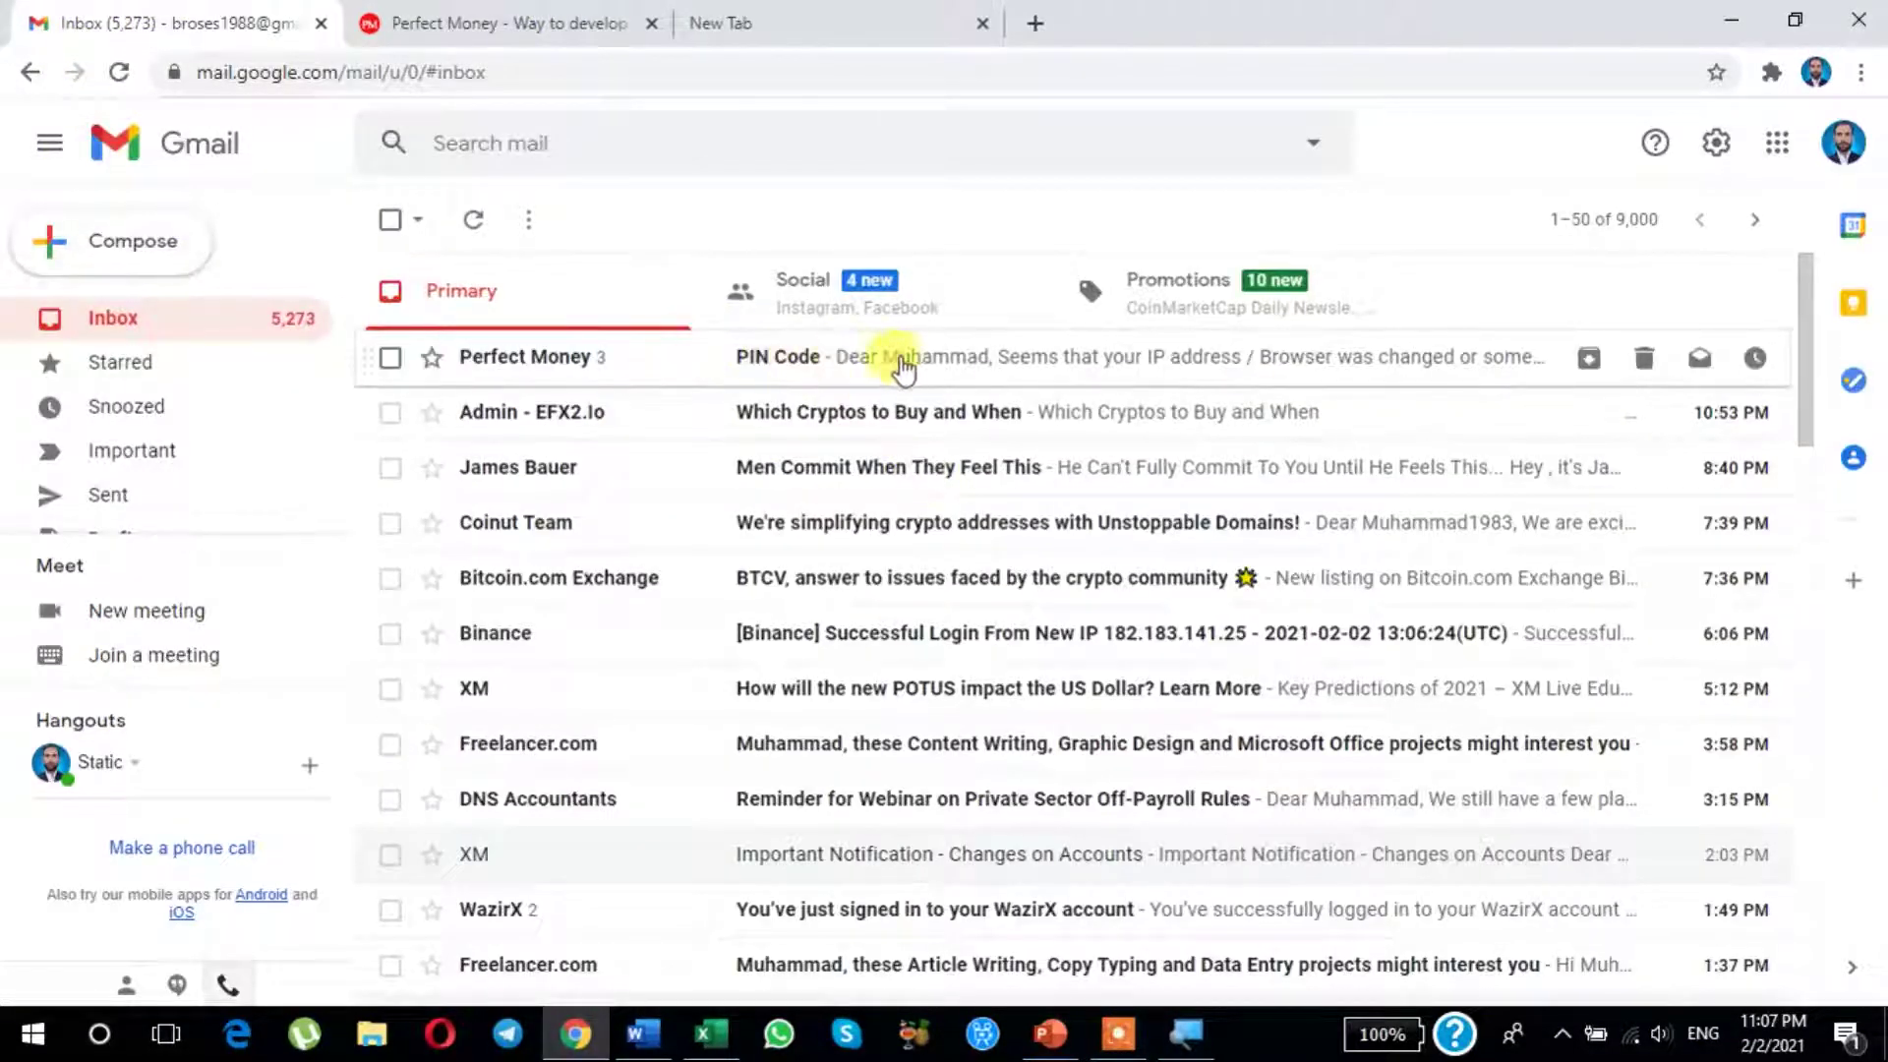
click(979, 358)
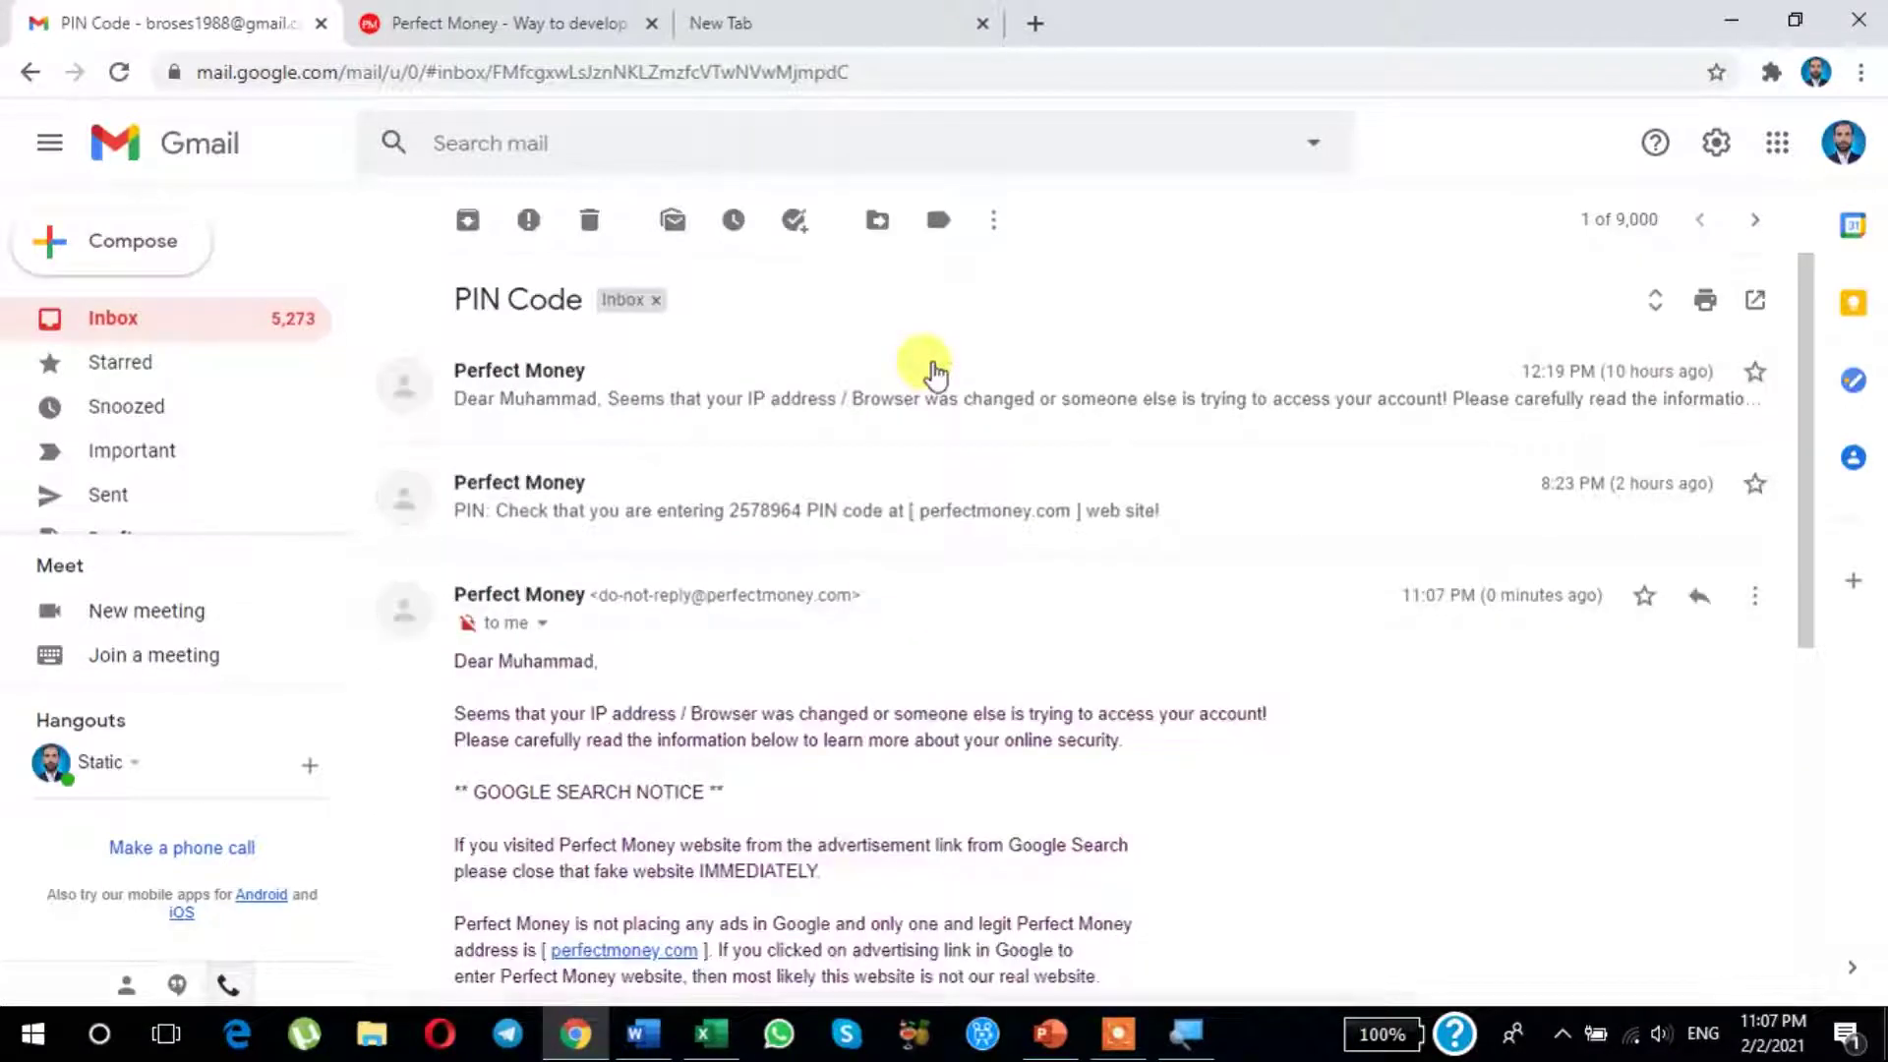
scroll(900, 598, down, 6)
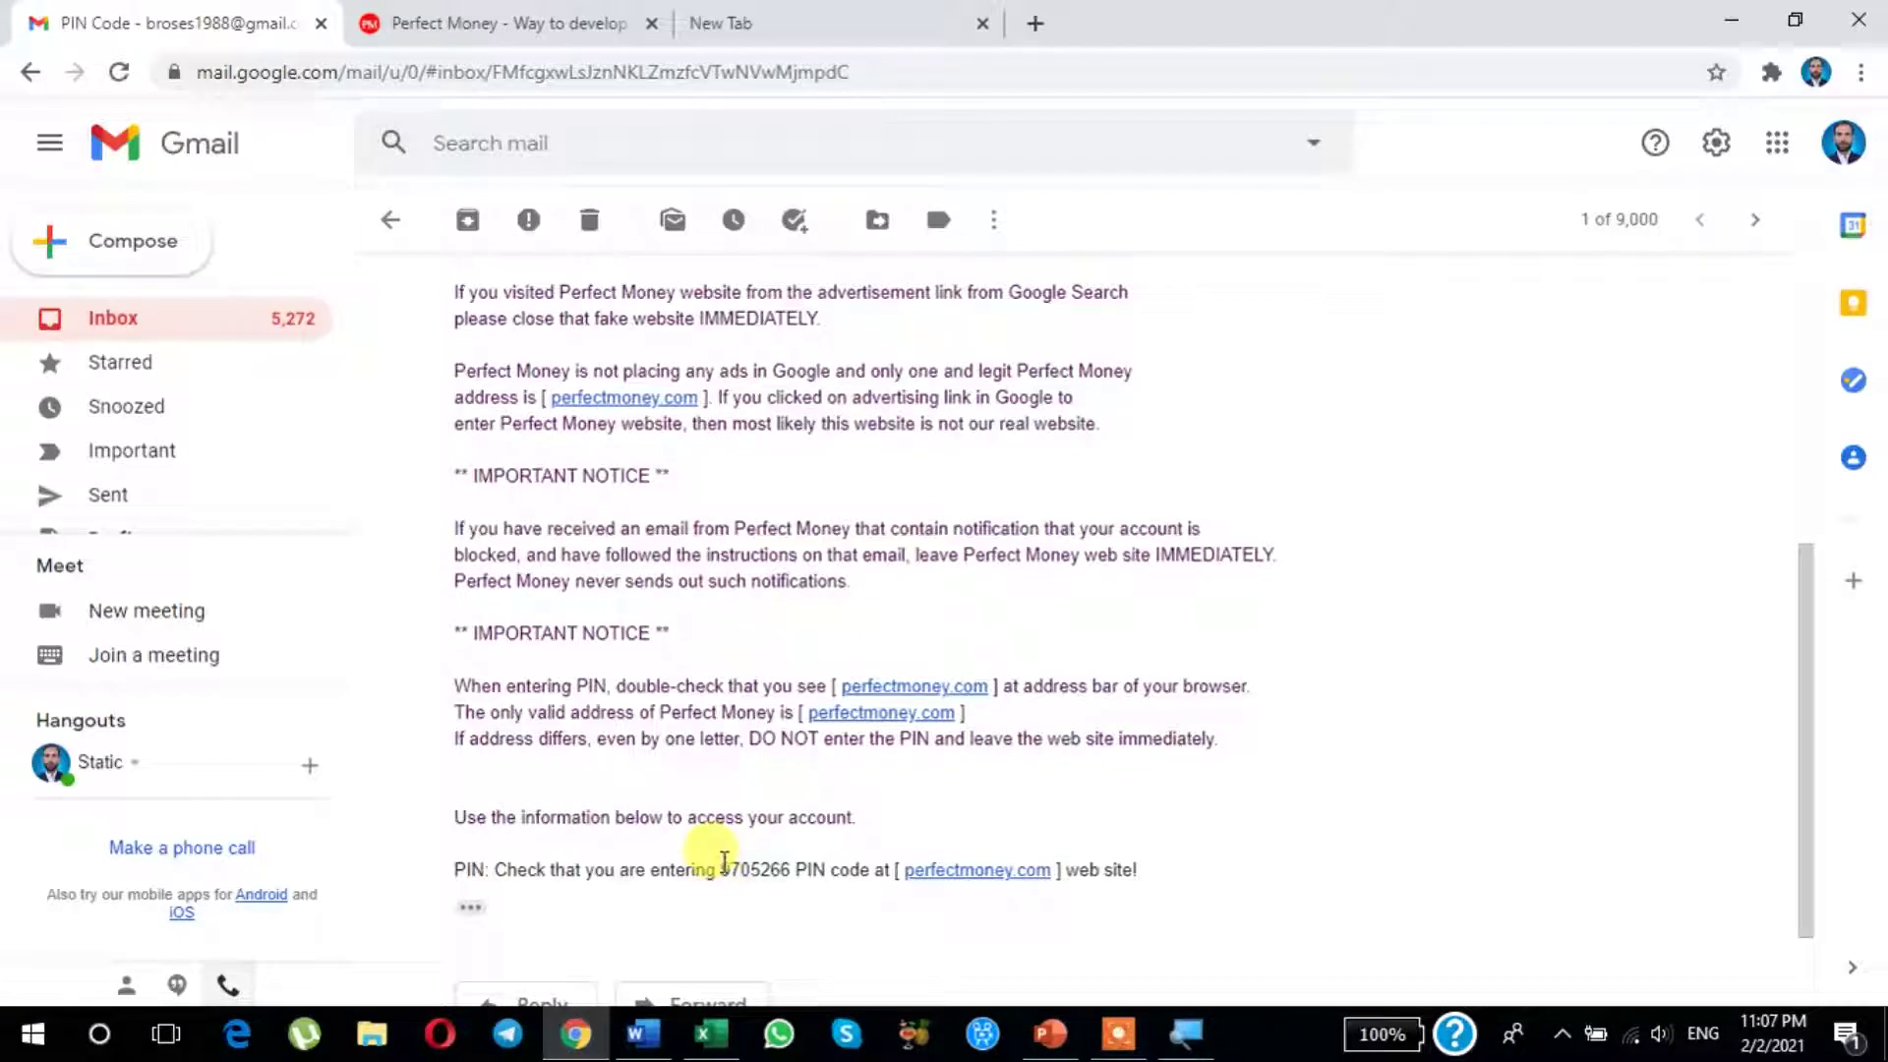
drag(724, 862, 783, 861)
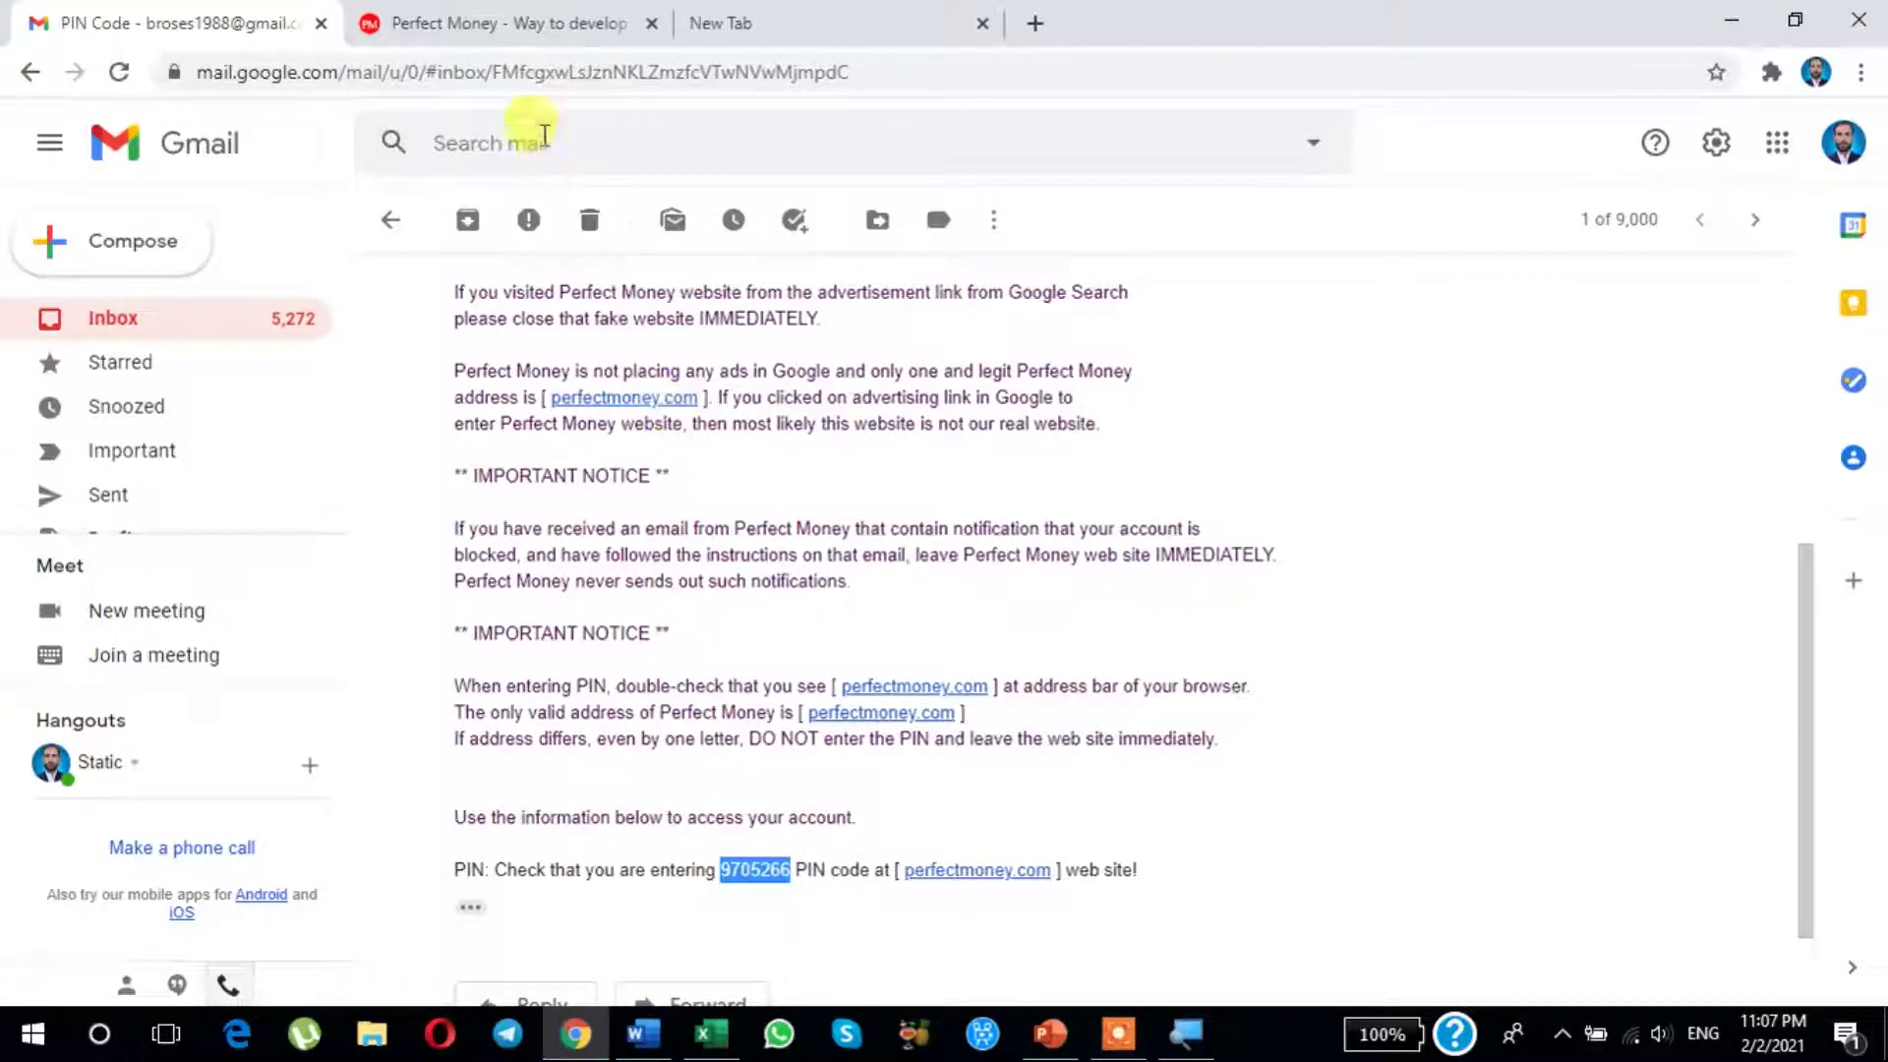
click(534, 21)
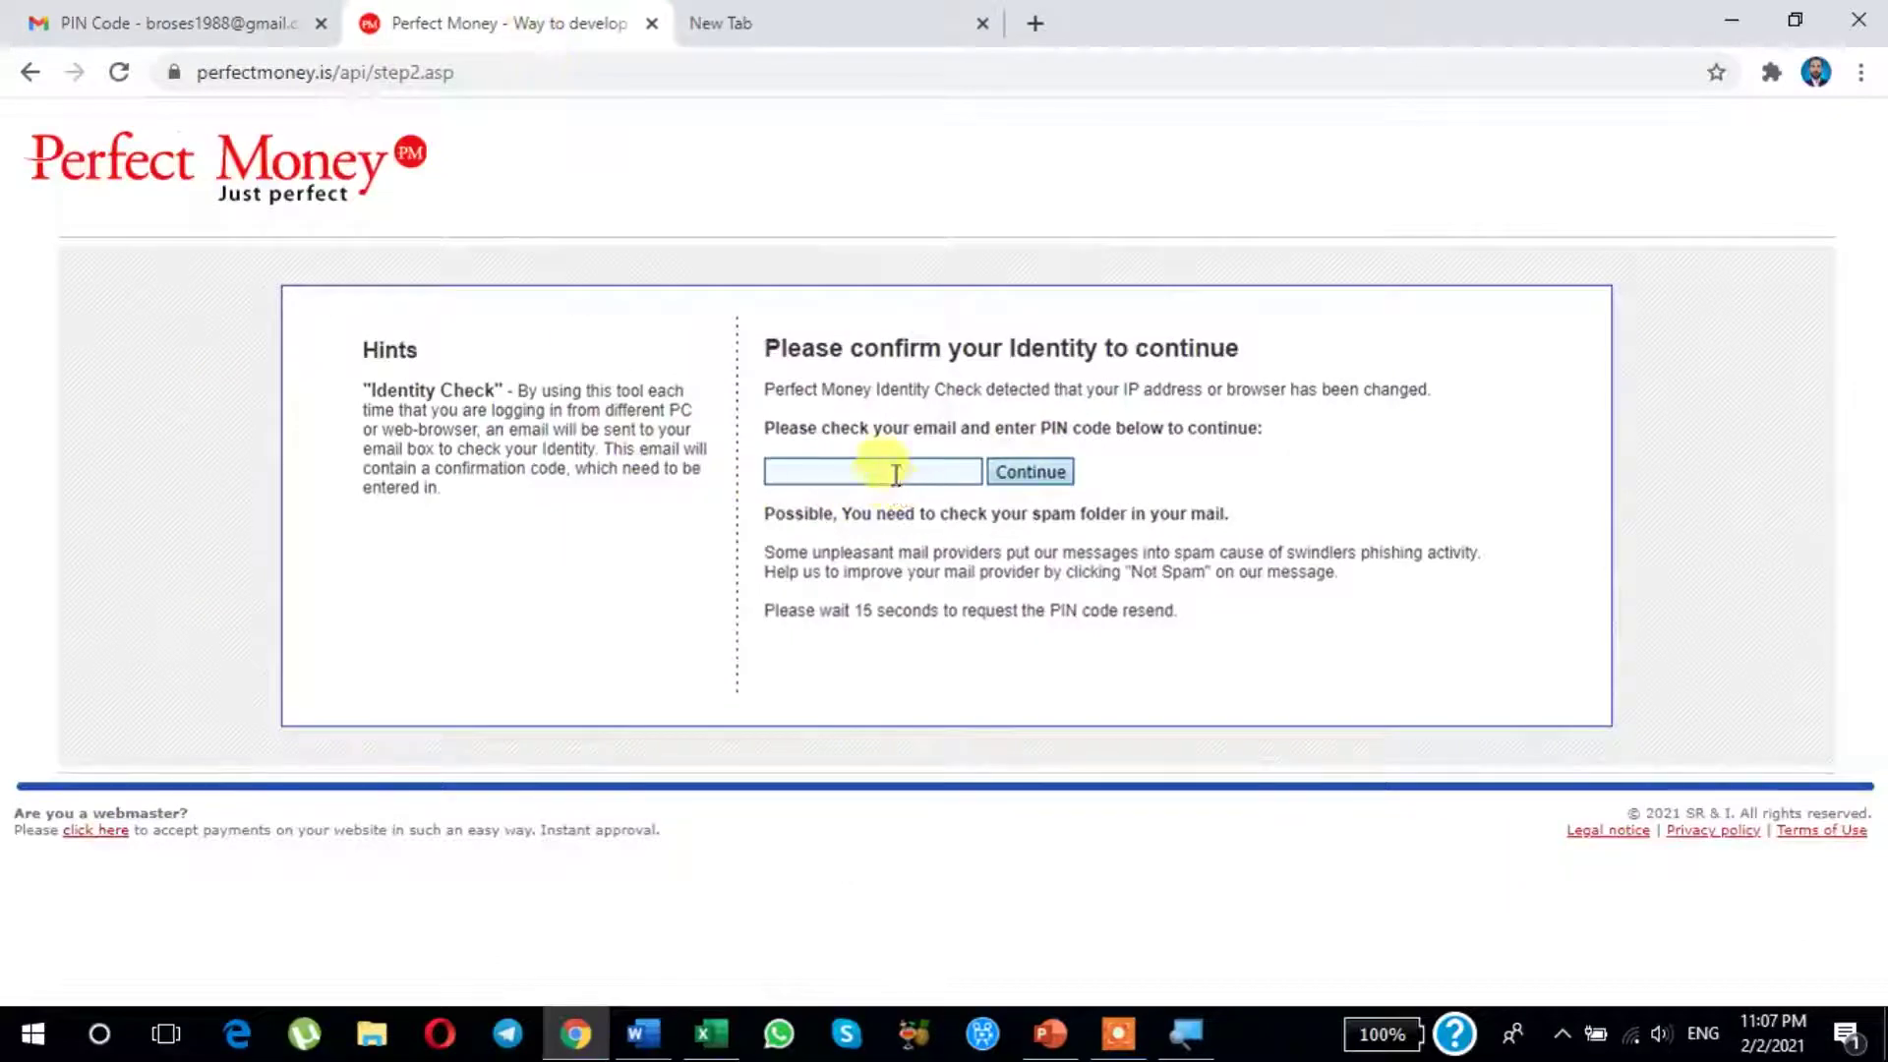
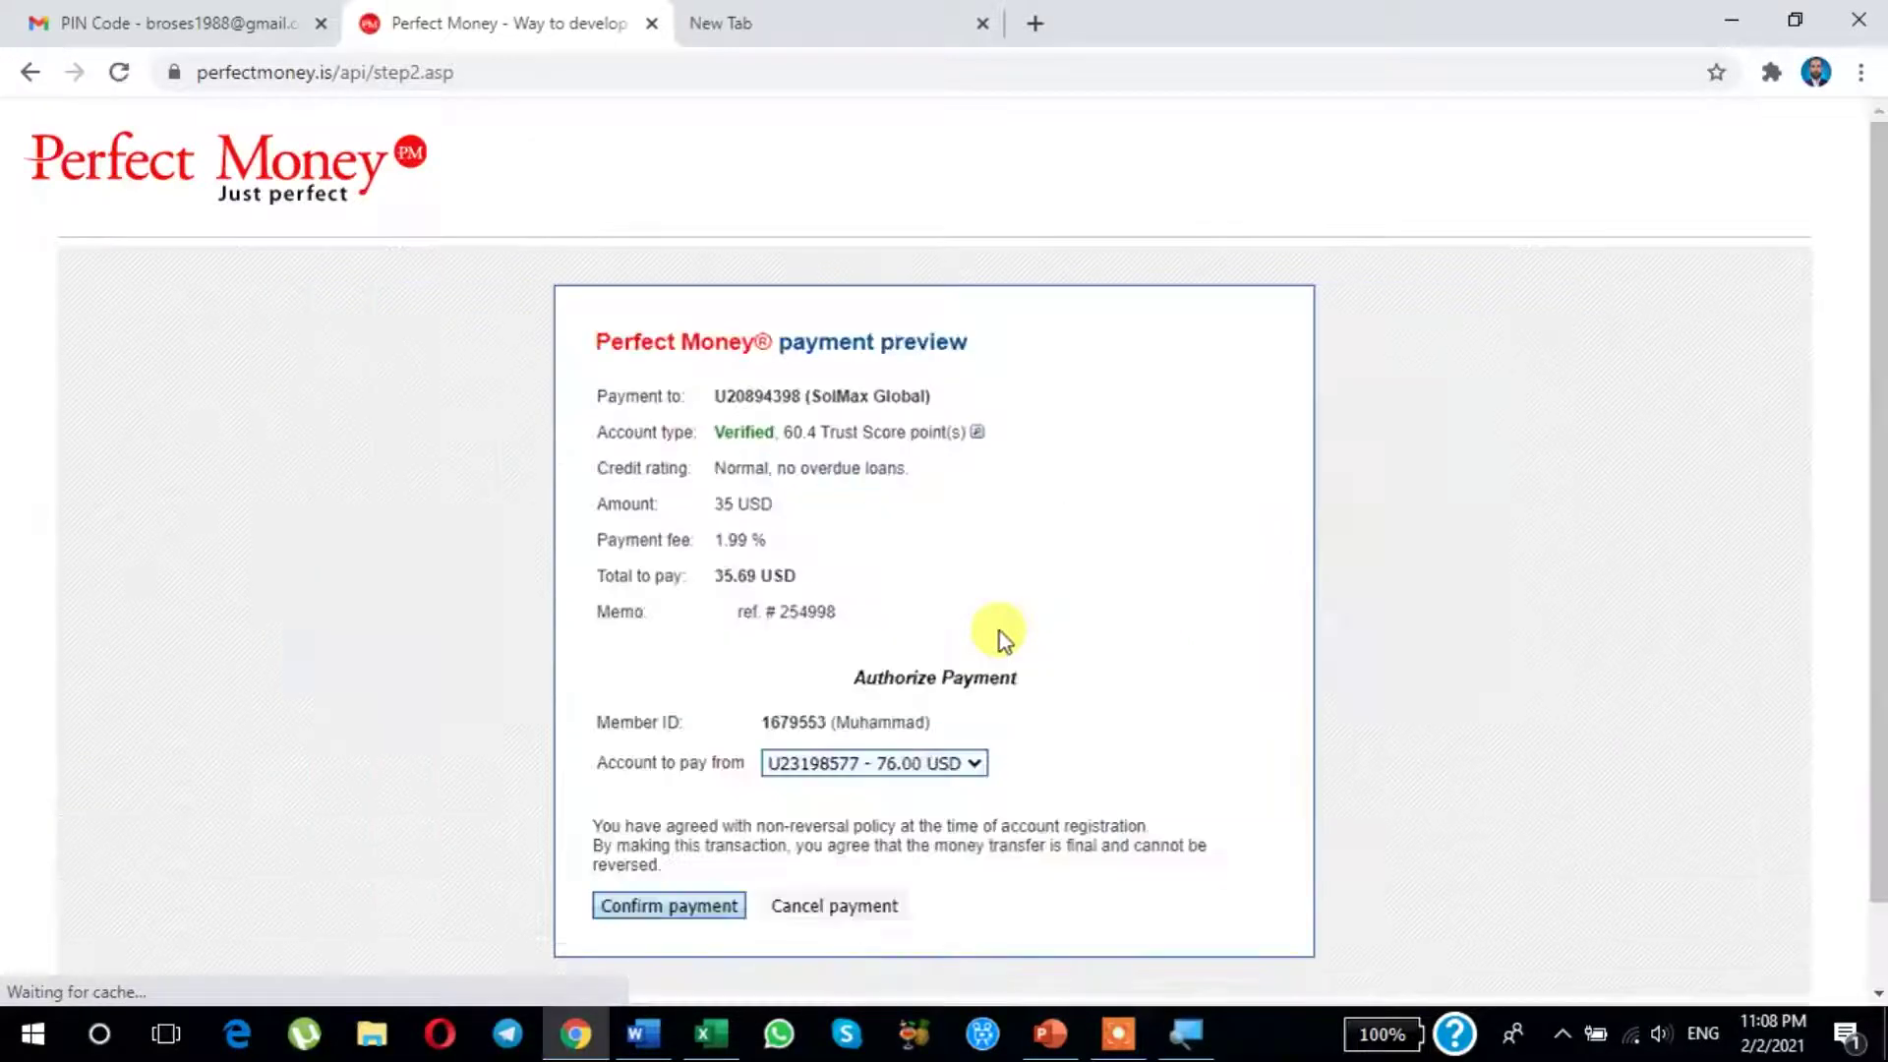
Step: Confirm the 35 USD Perfect Money payment to SolMax Global
scroll(961, 651, down, 1)
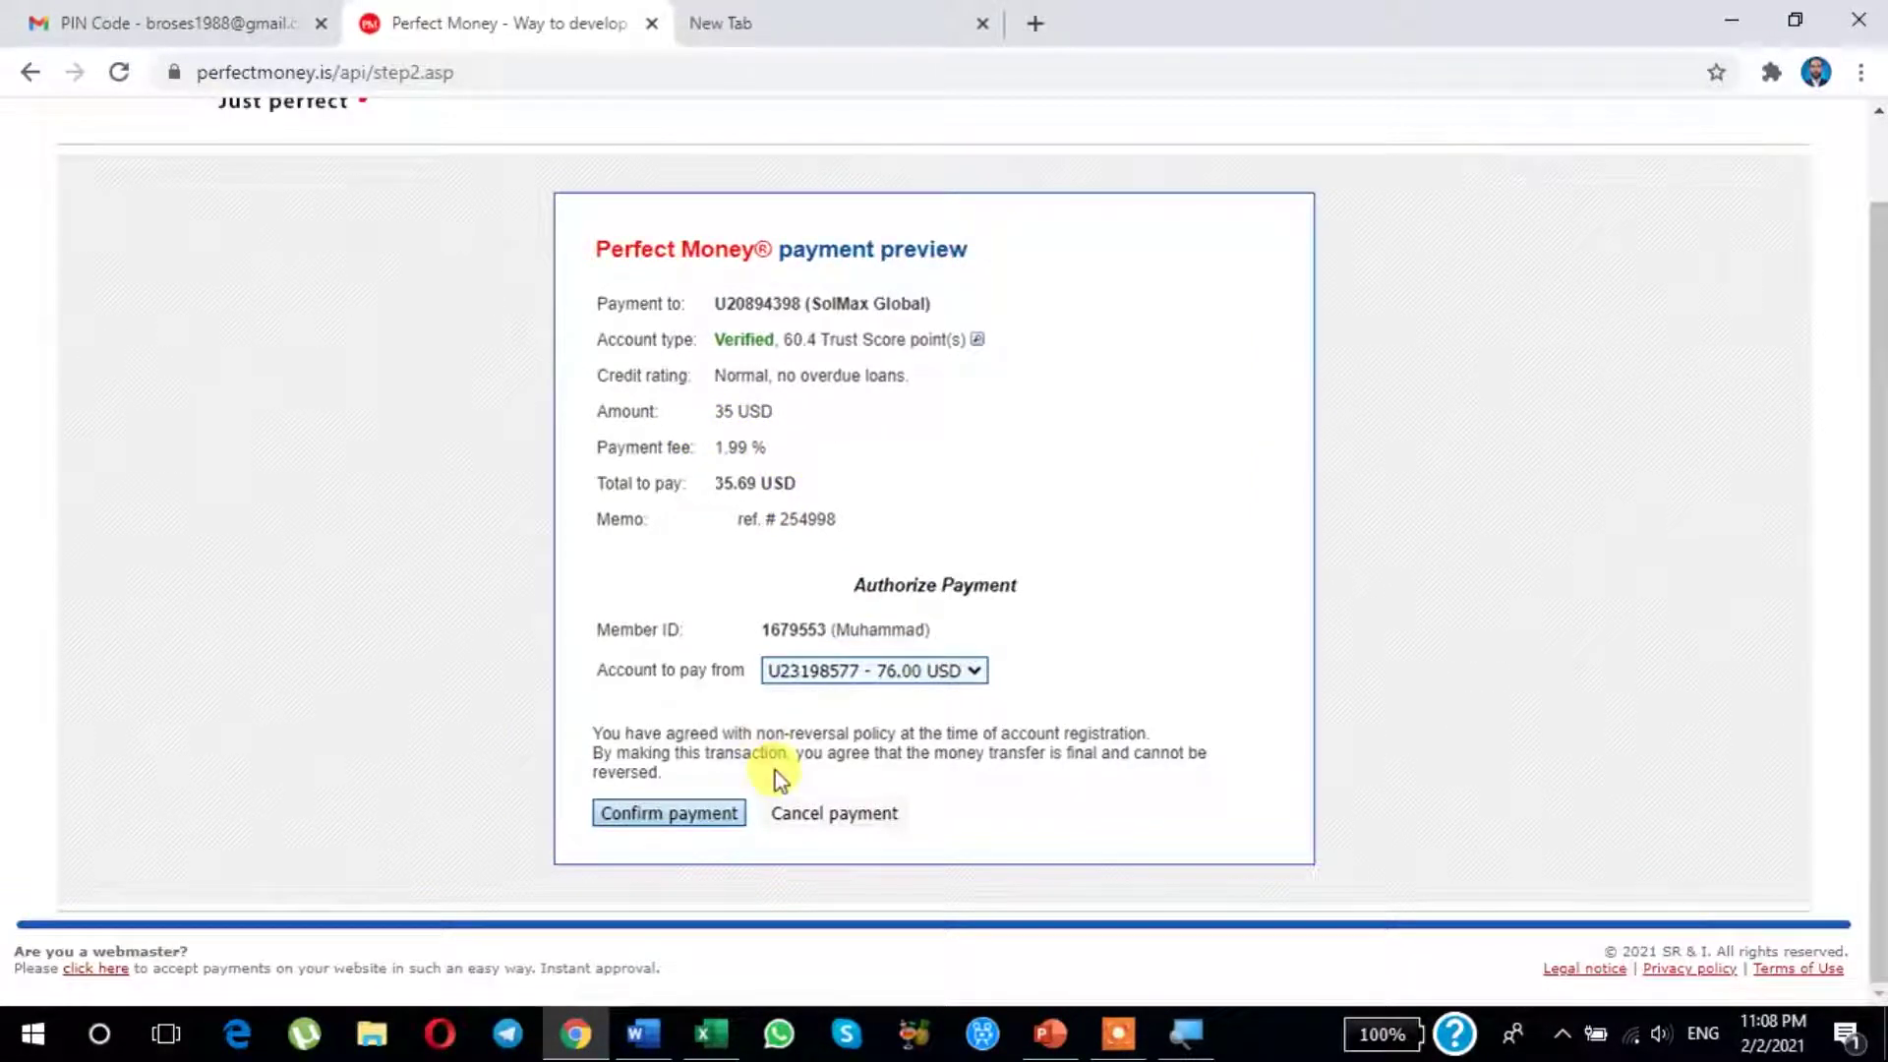
click(645, 823)
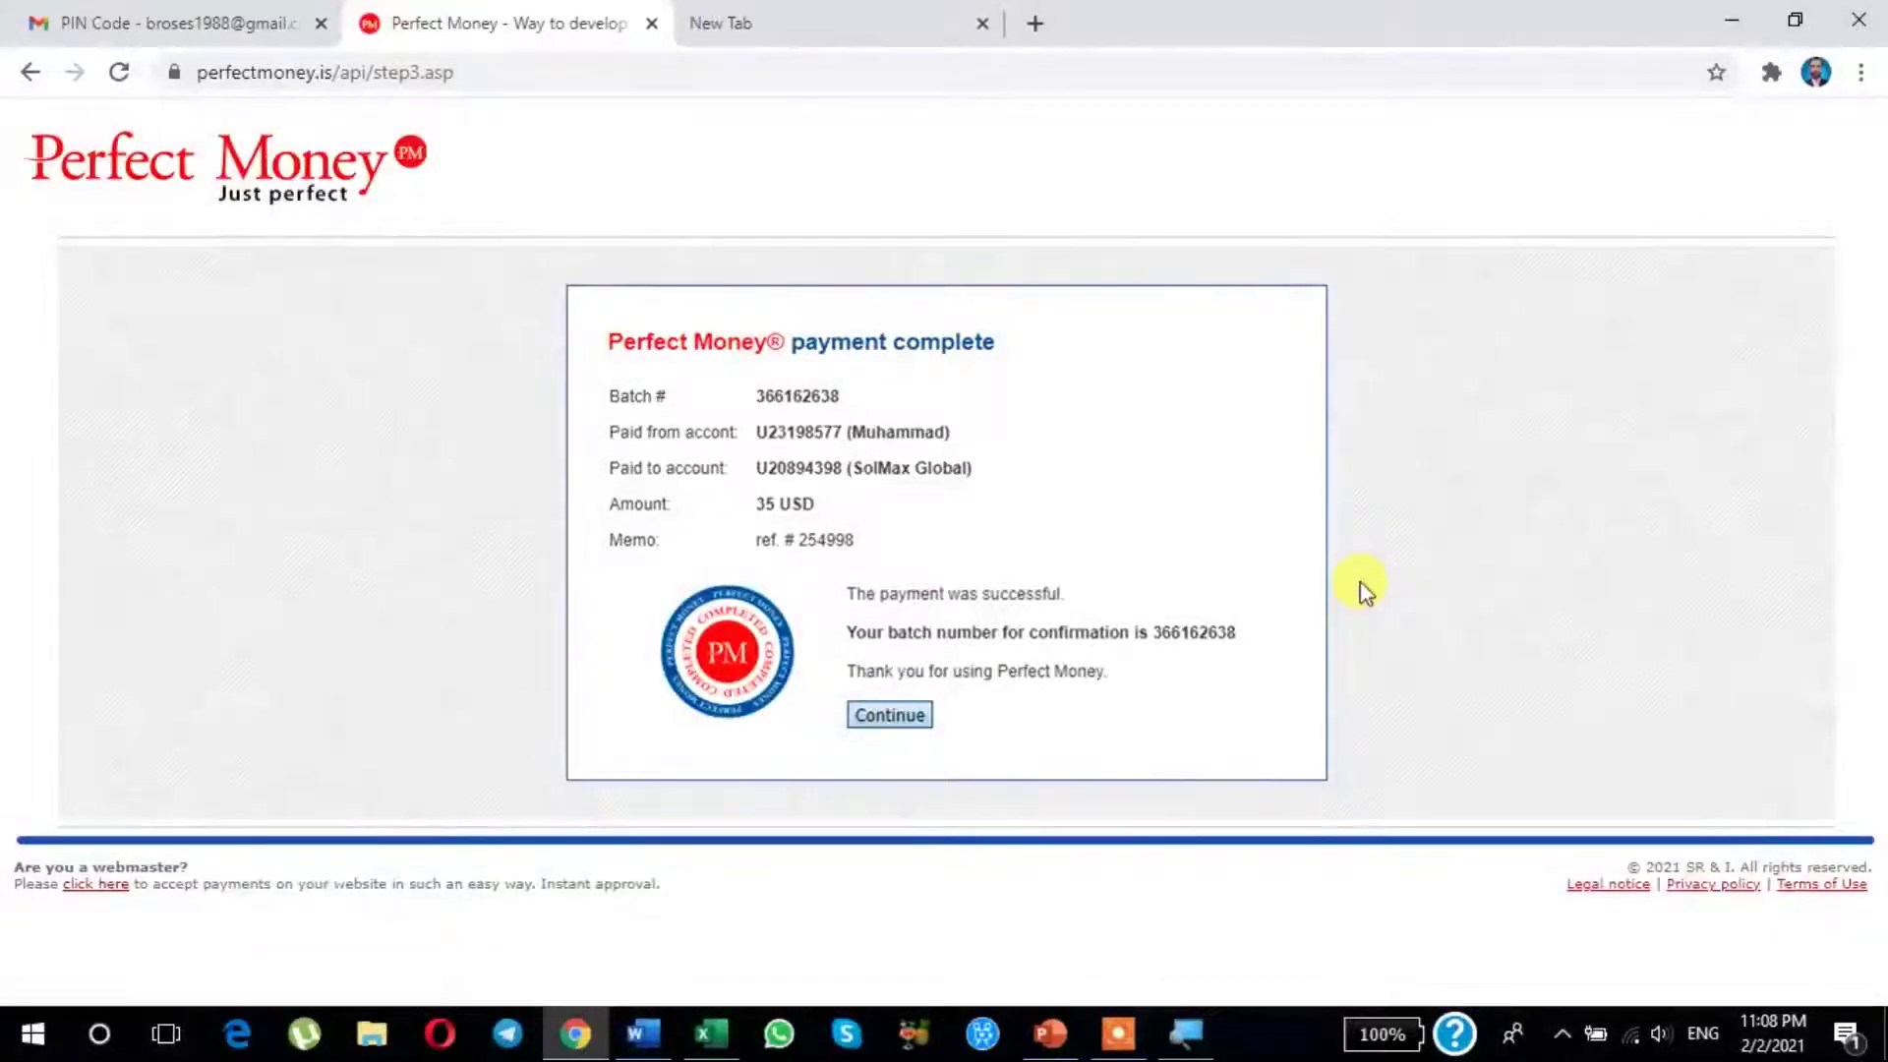
Step: Continue from the Perfect Money payment-complete page back to the SolMax sign-in page
click(900, 716)
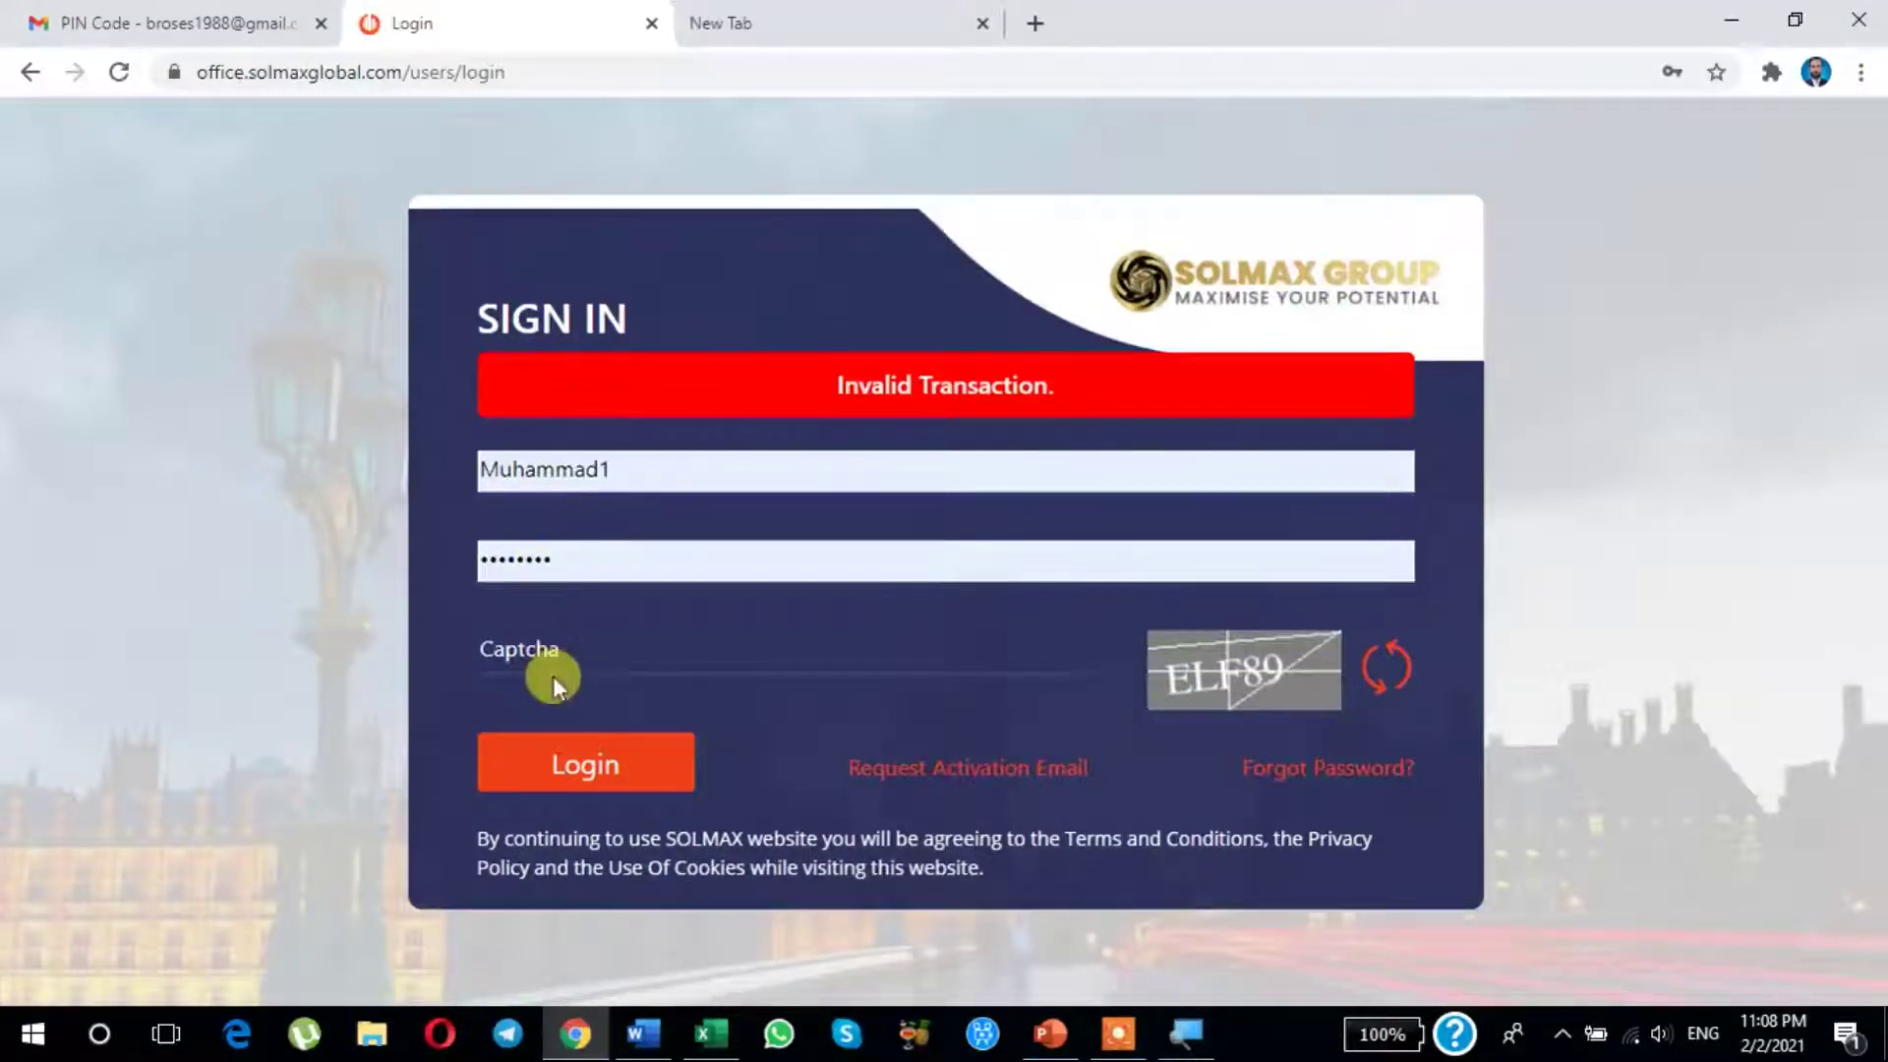
Step: Enter the captcha shown and log back into SolMax Global
click(509, 647)
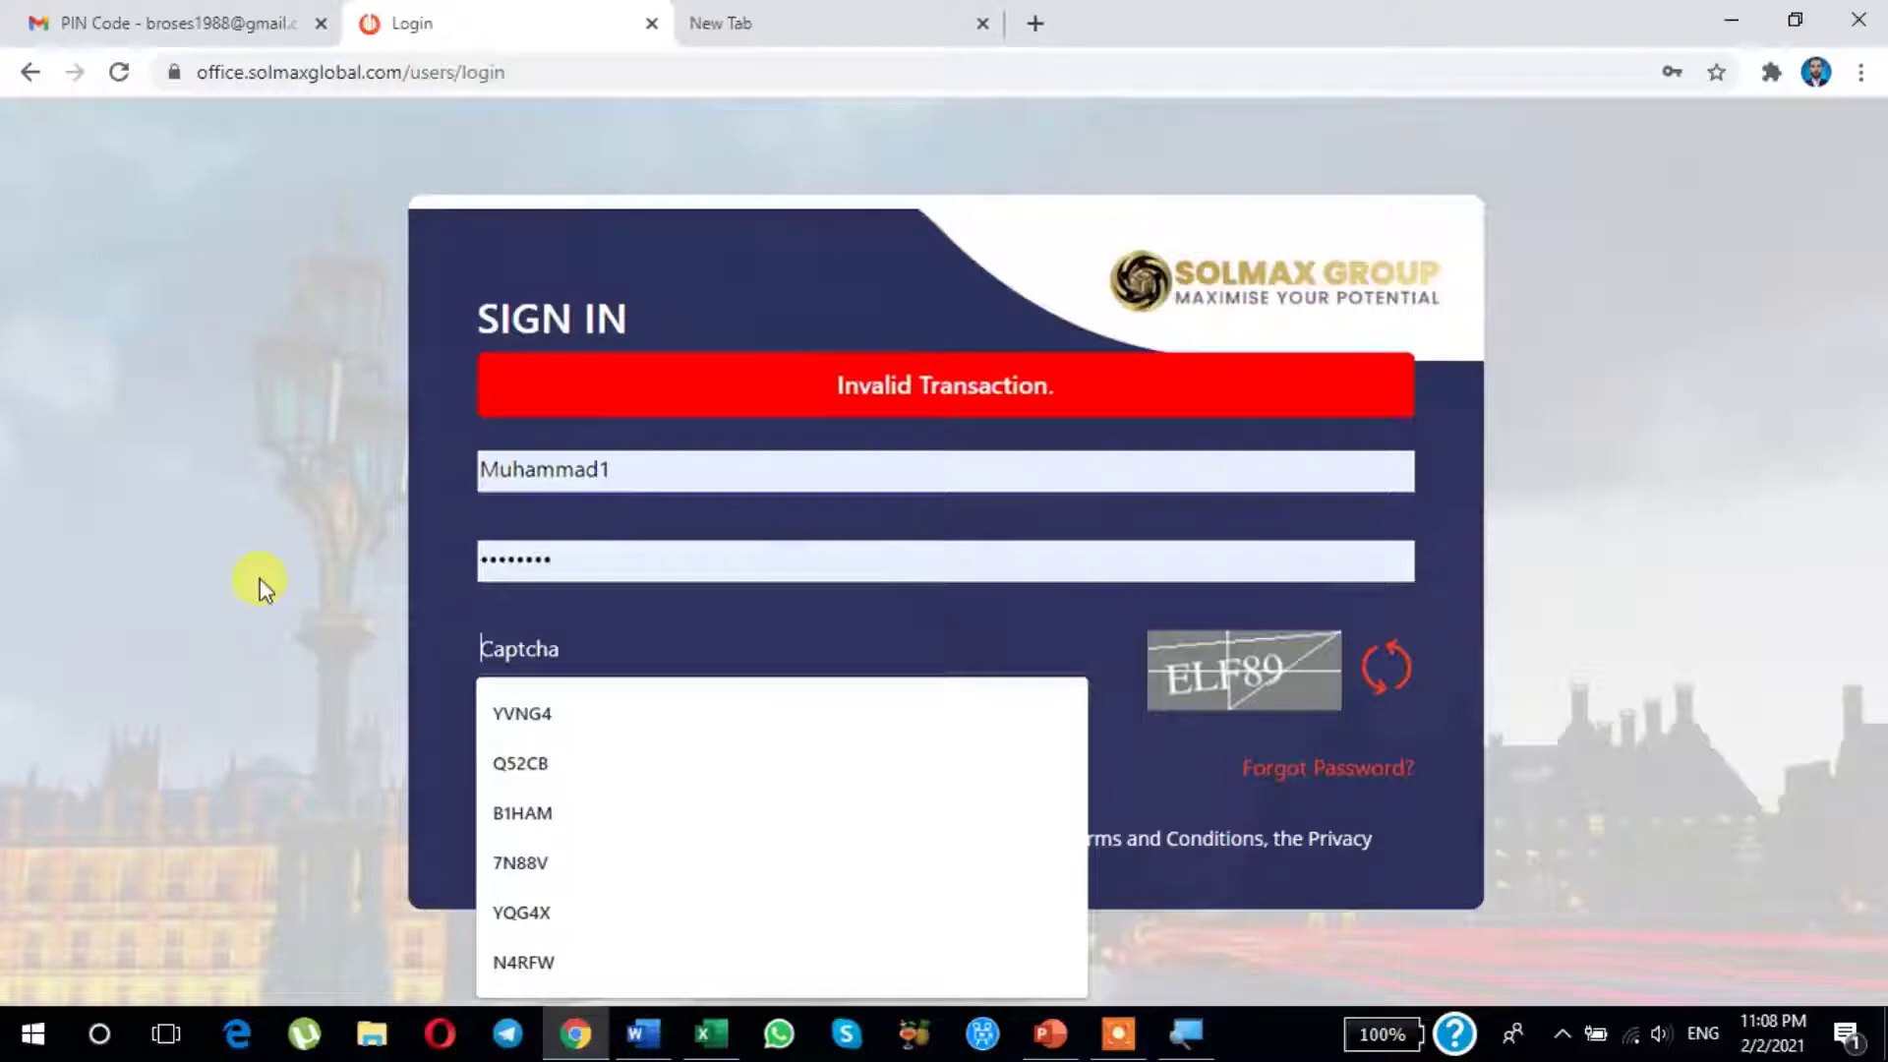
text(EL)
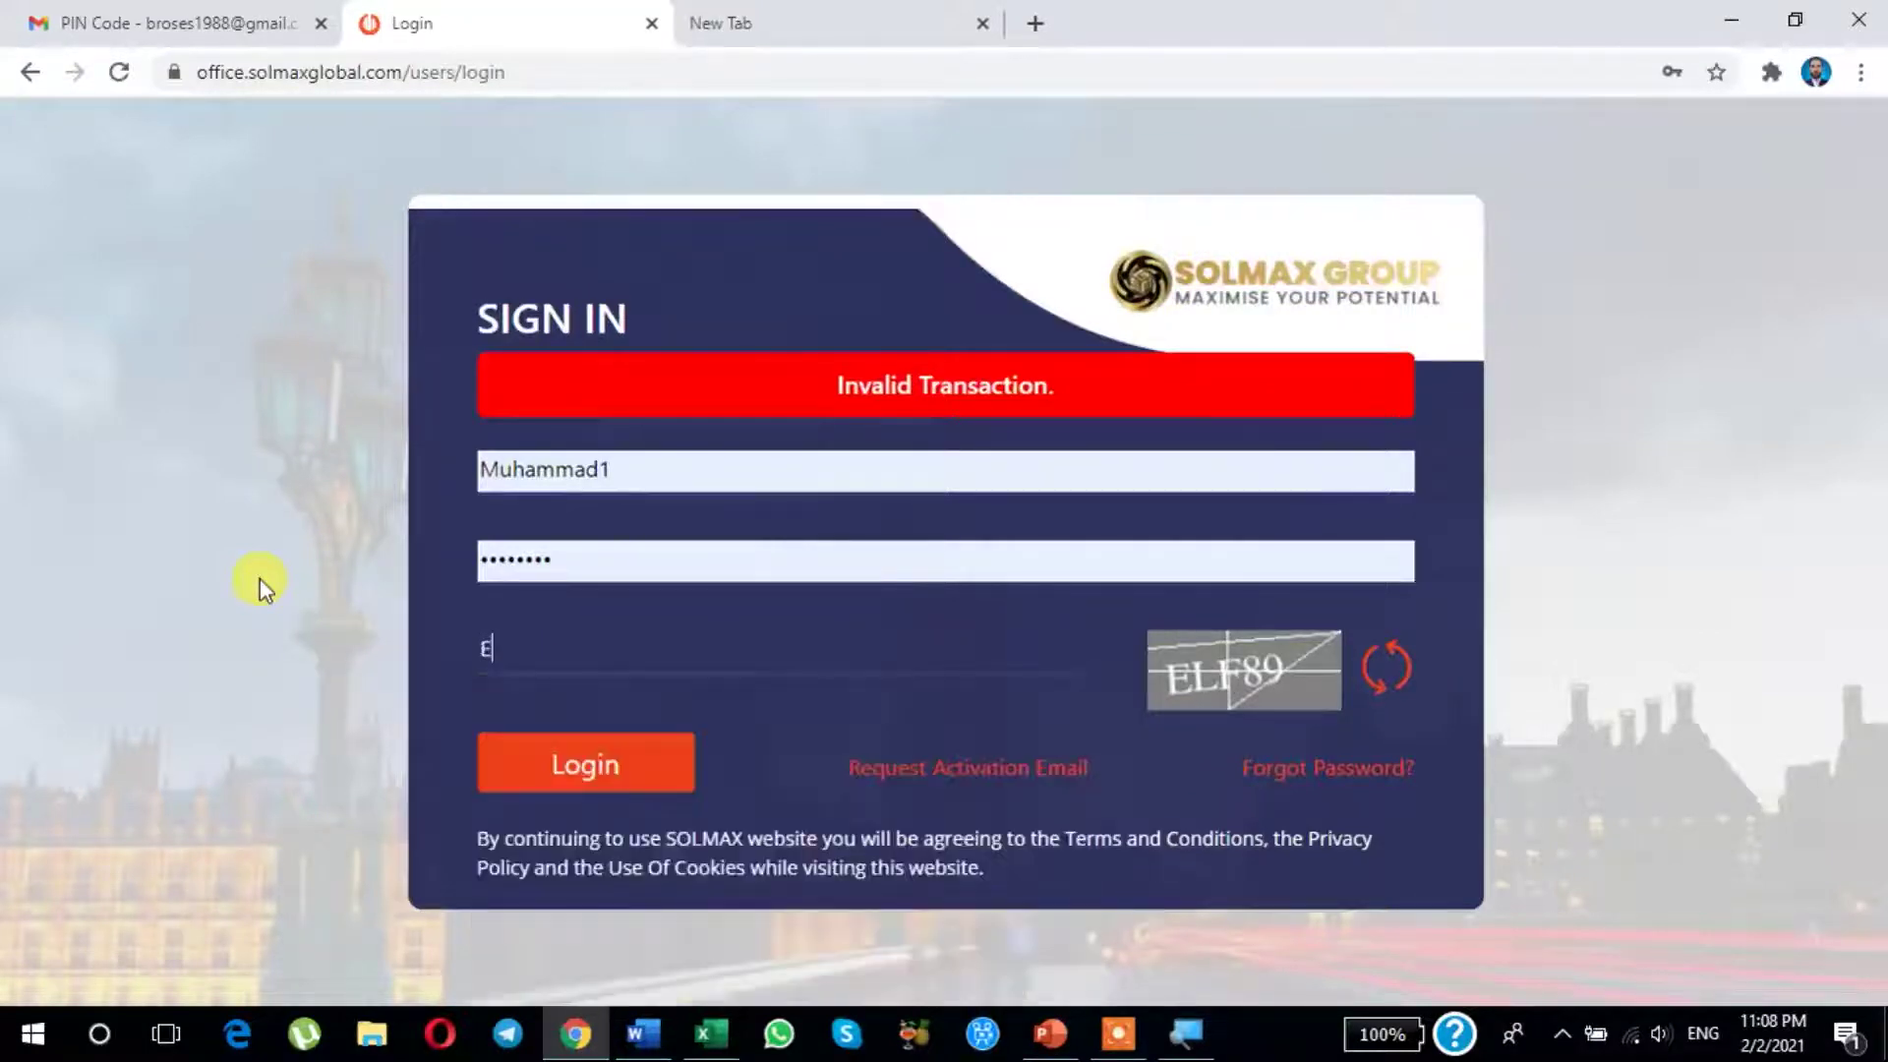
text(F89)
click(575, 771)
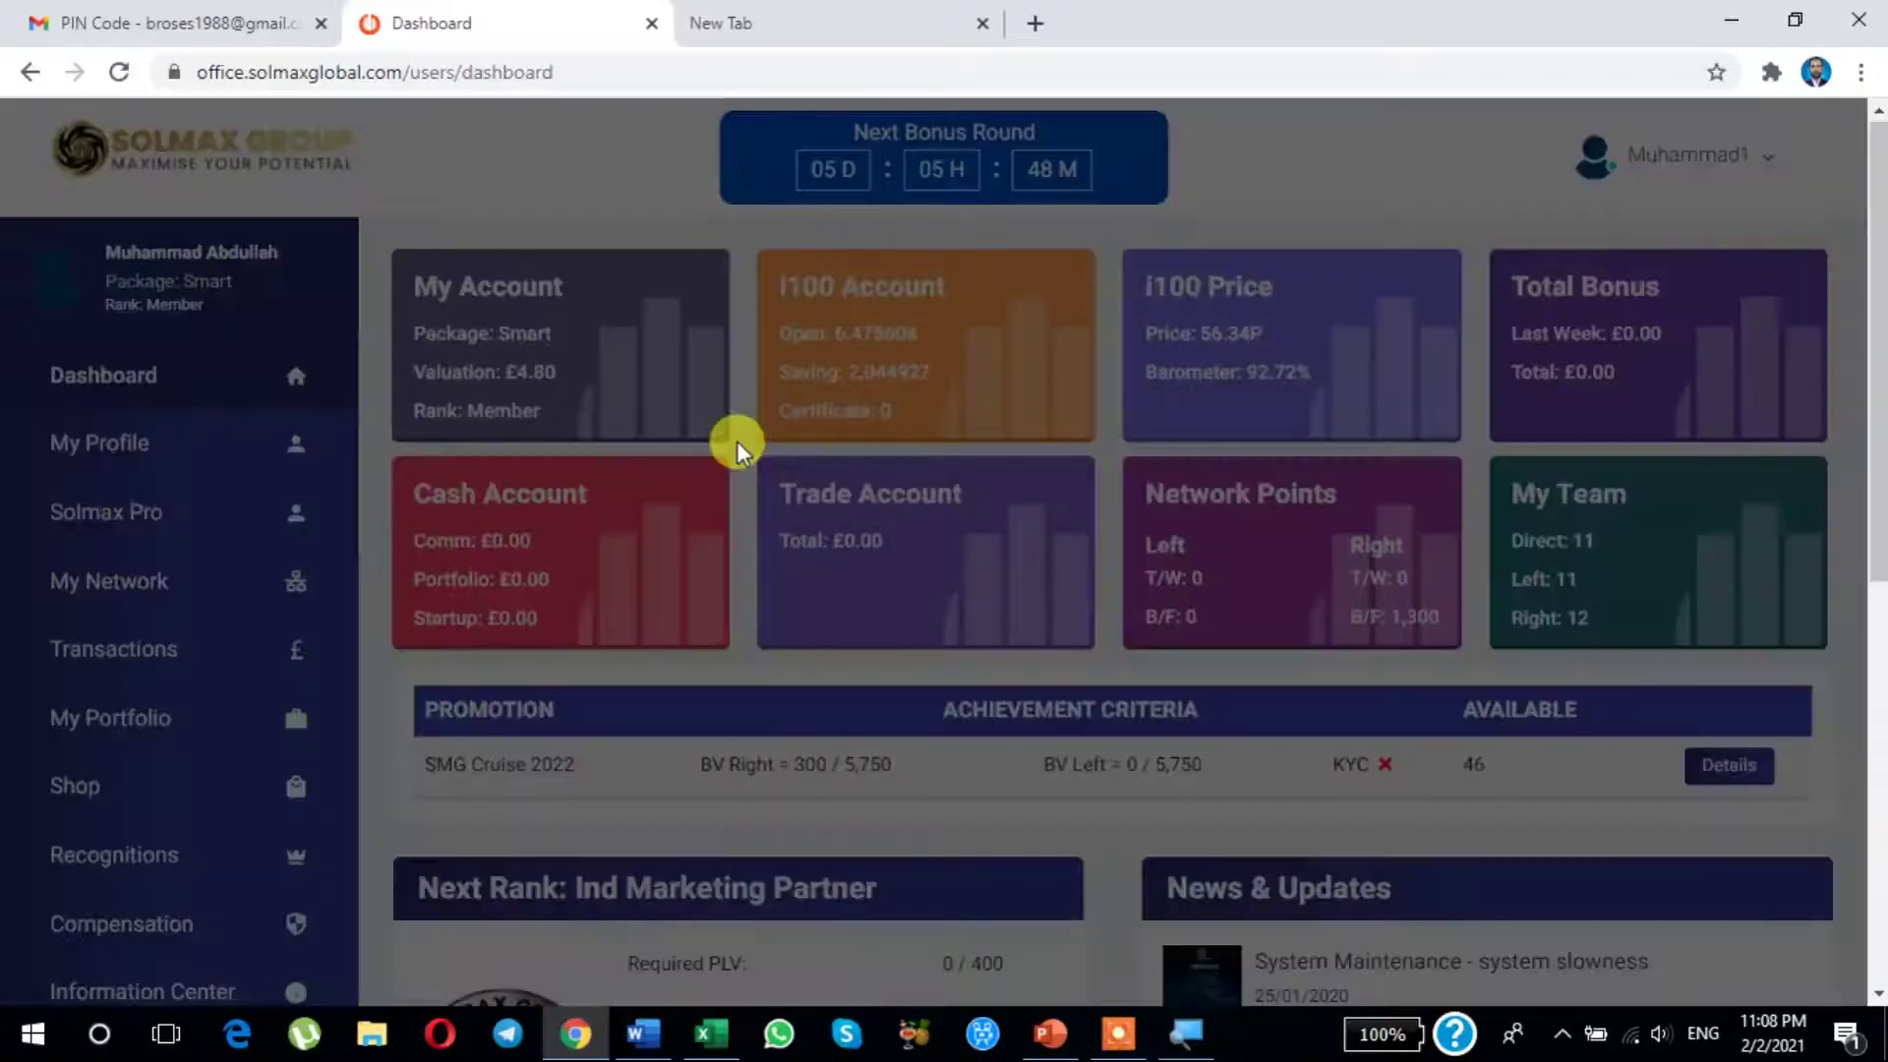
Step: Return to the SolMax dashboard tab and go to the Shop page from the sidebar
click(830, 17)
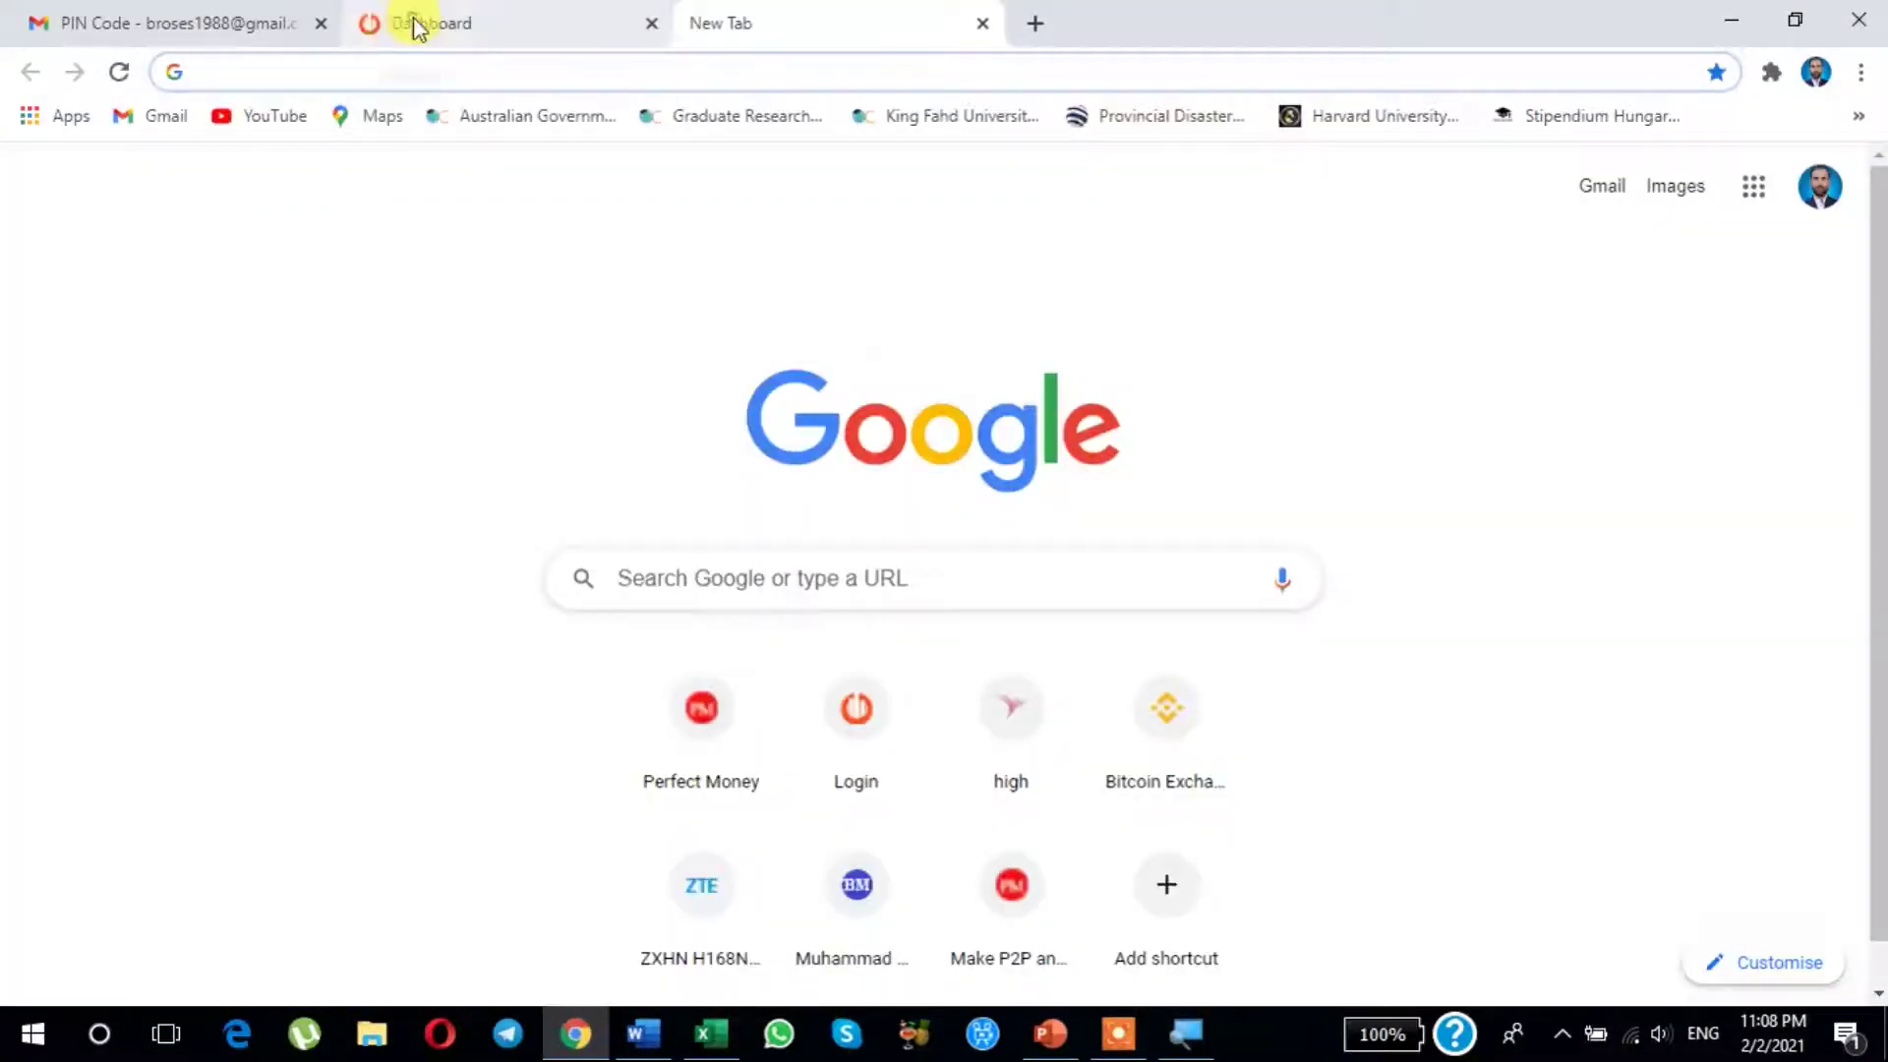
click(416, 26)
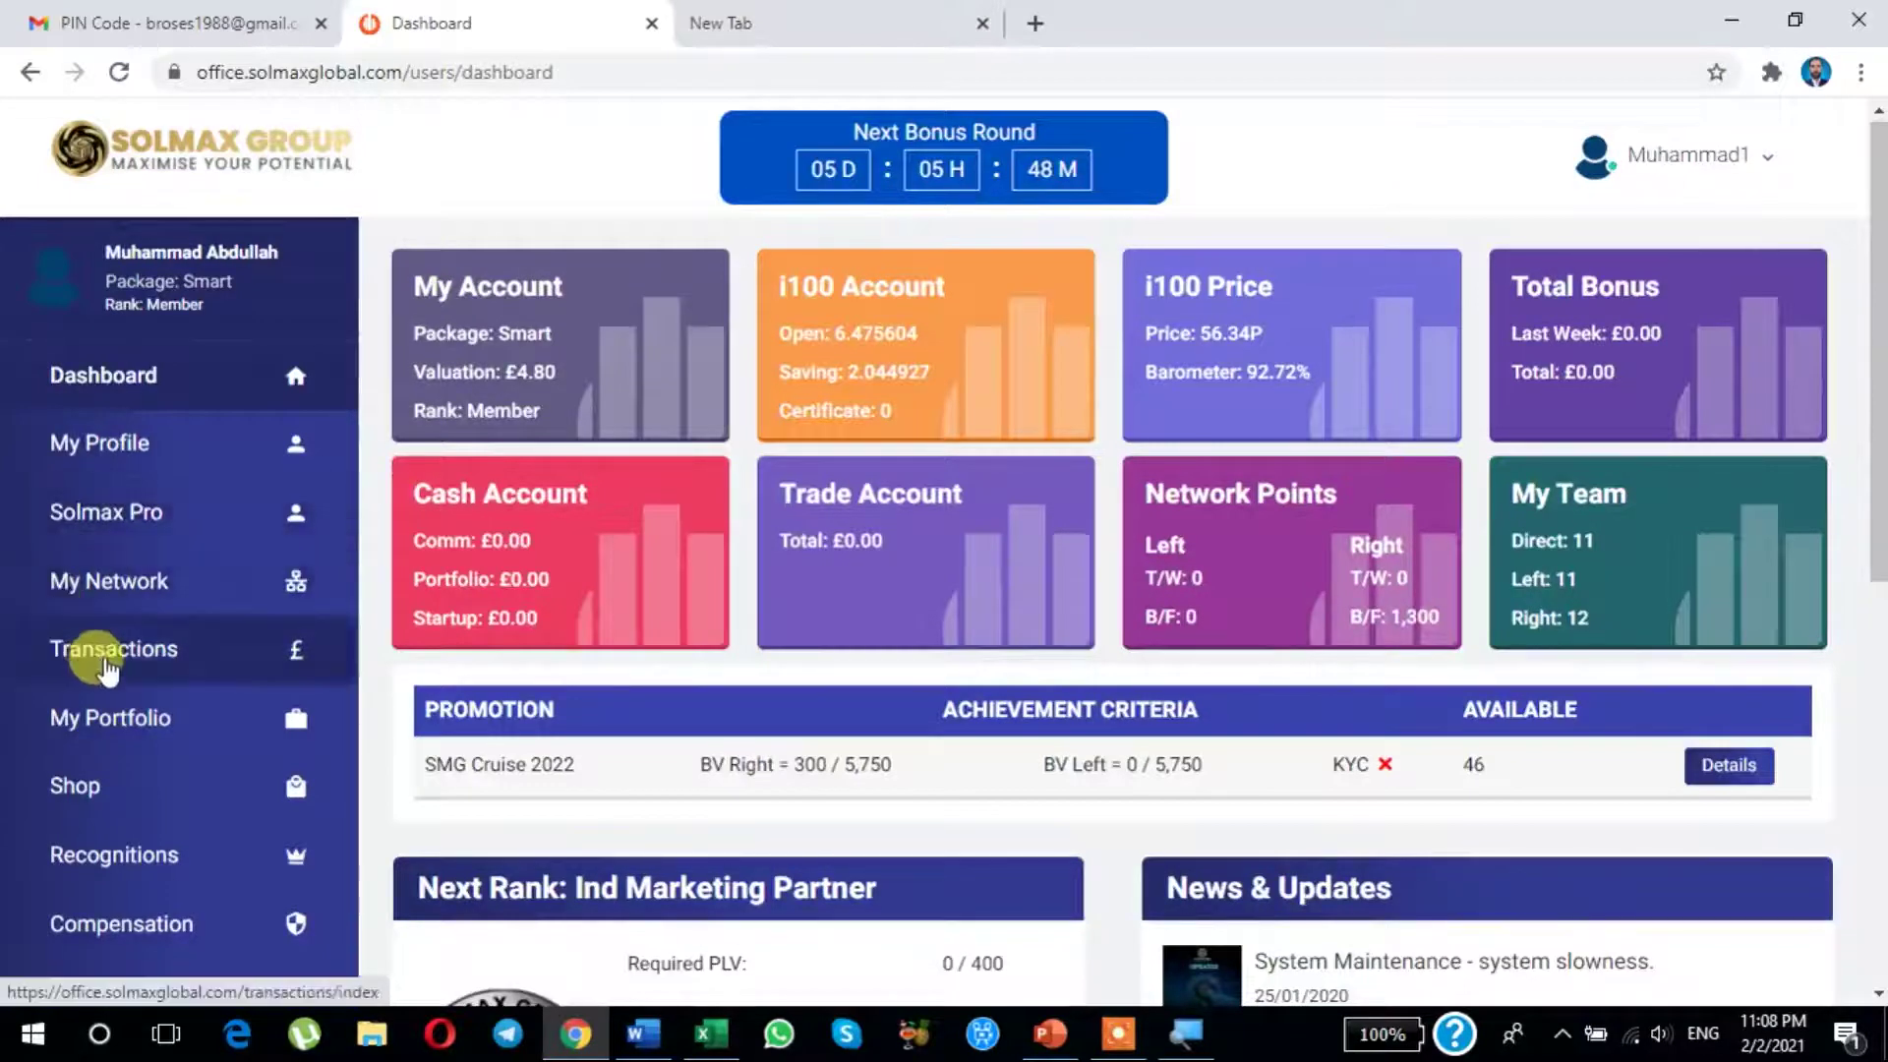
scroll(109, 668, down, 1)
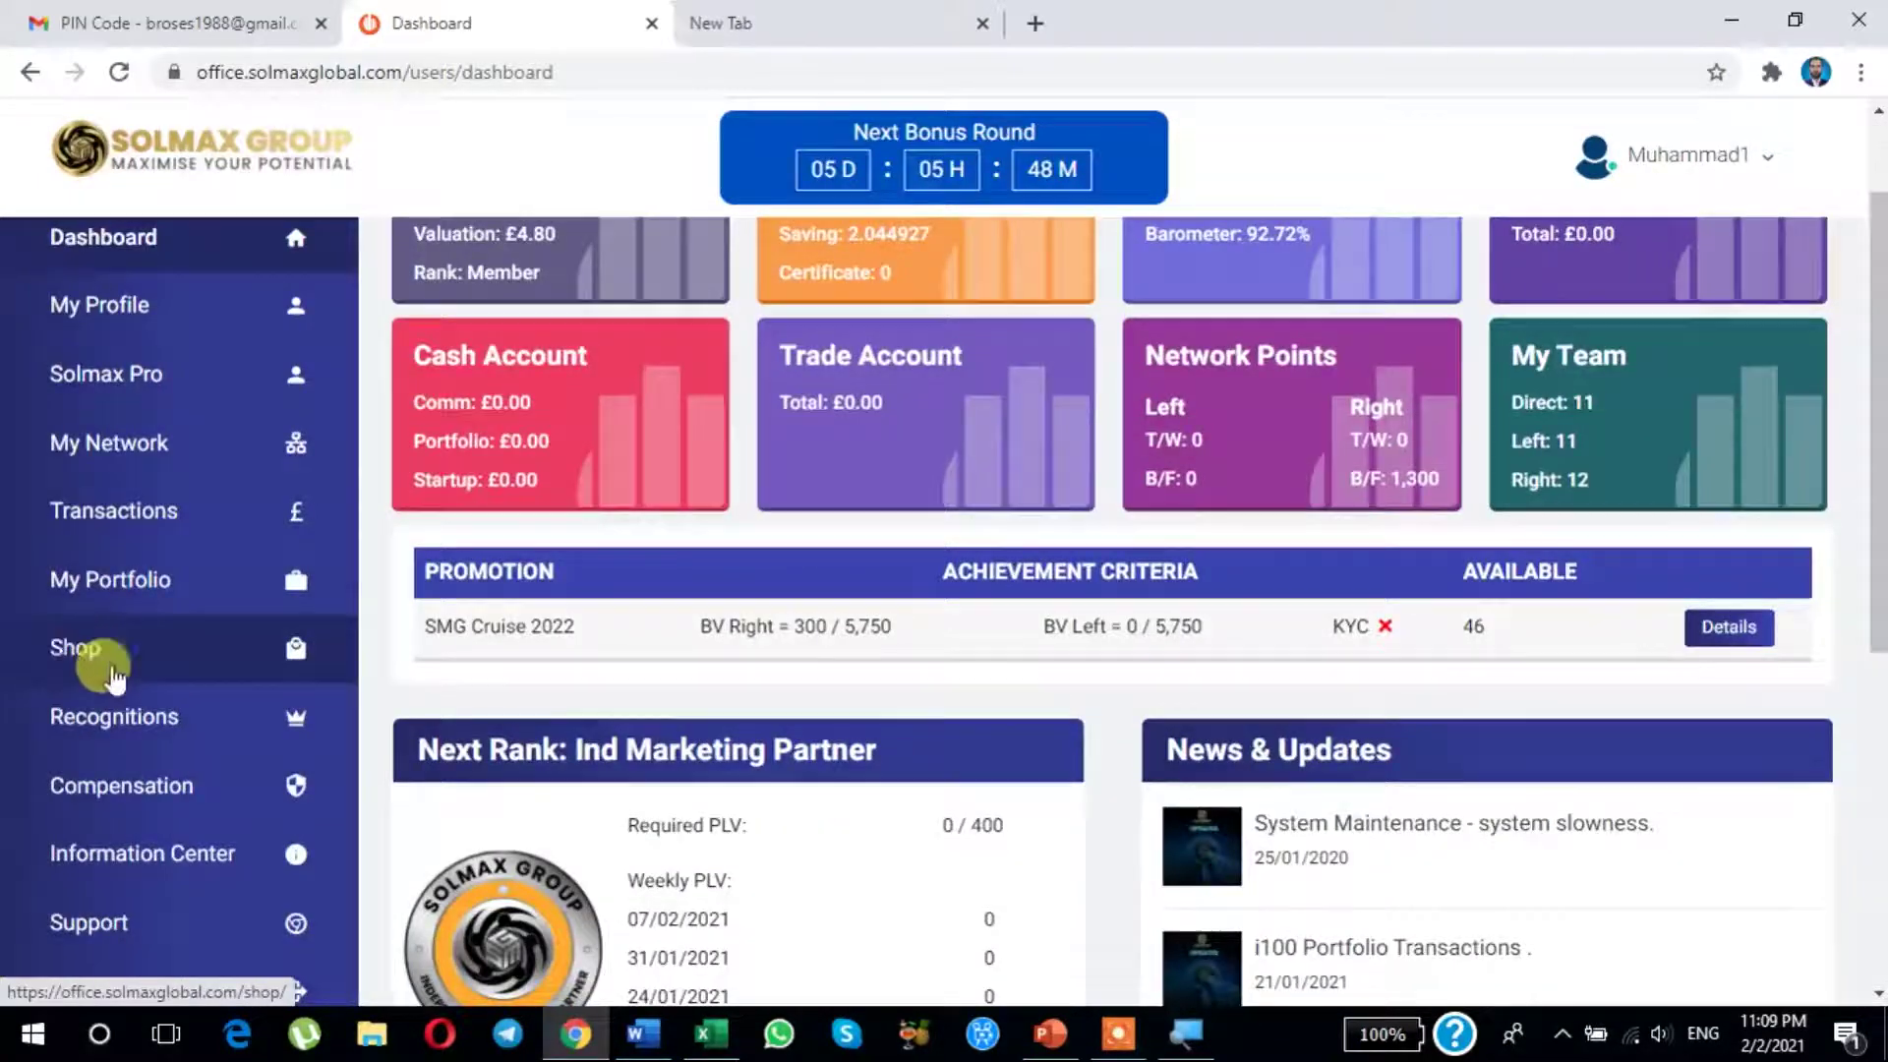
click(73, 657)
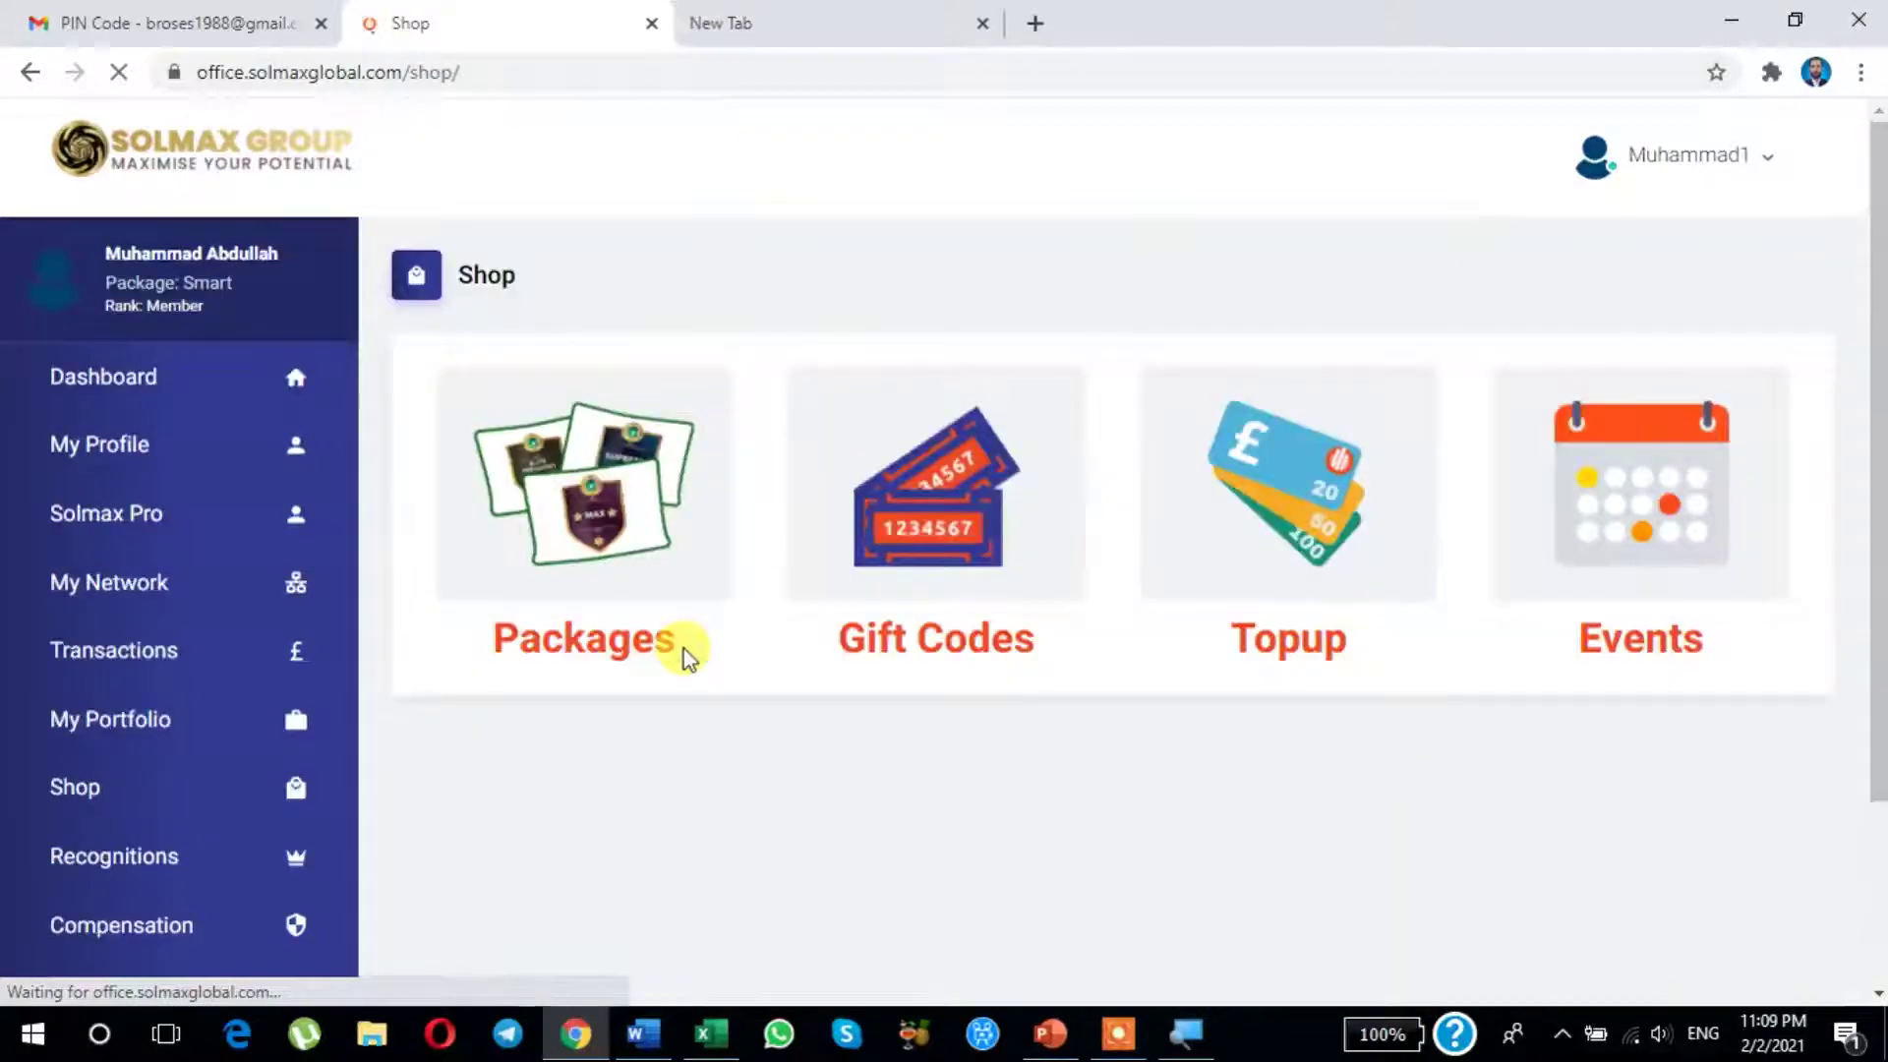
scroll(682, 649, down, 3)
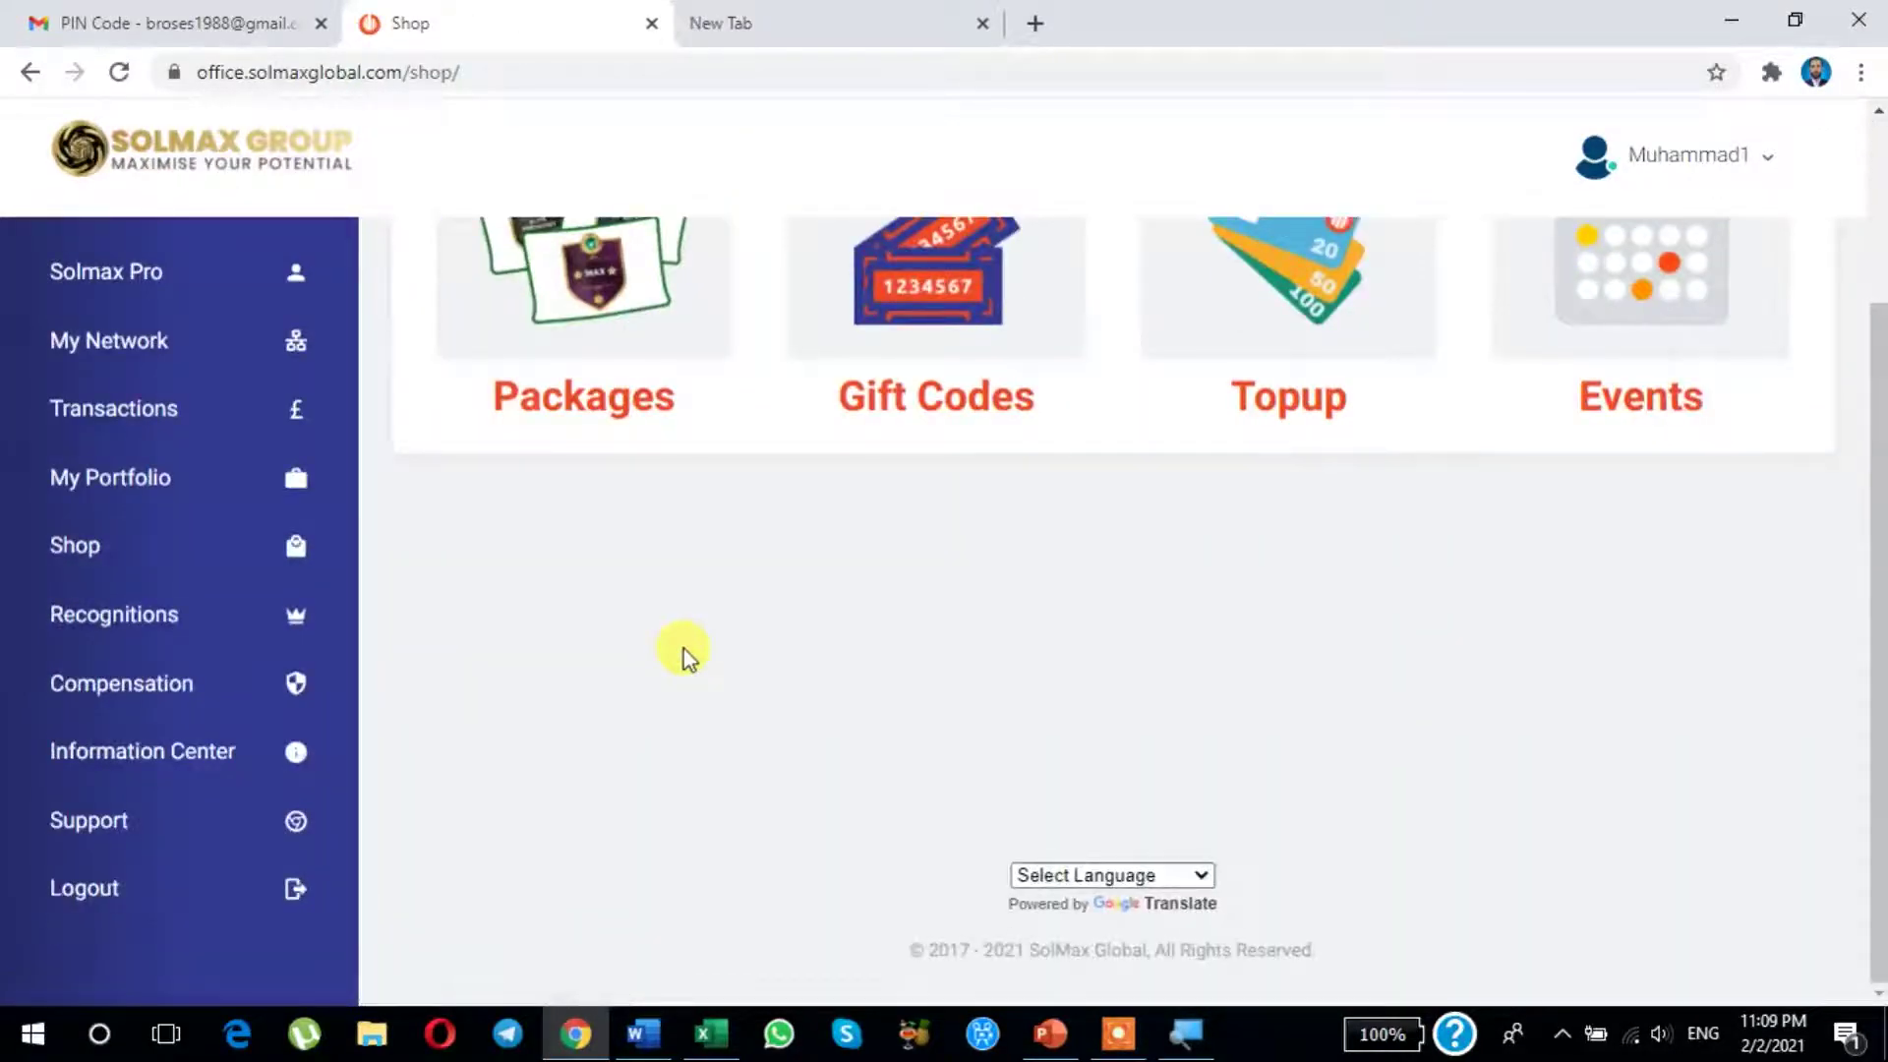
scroll(683, 649, up, 2)
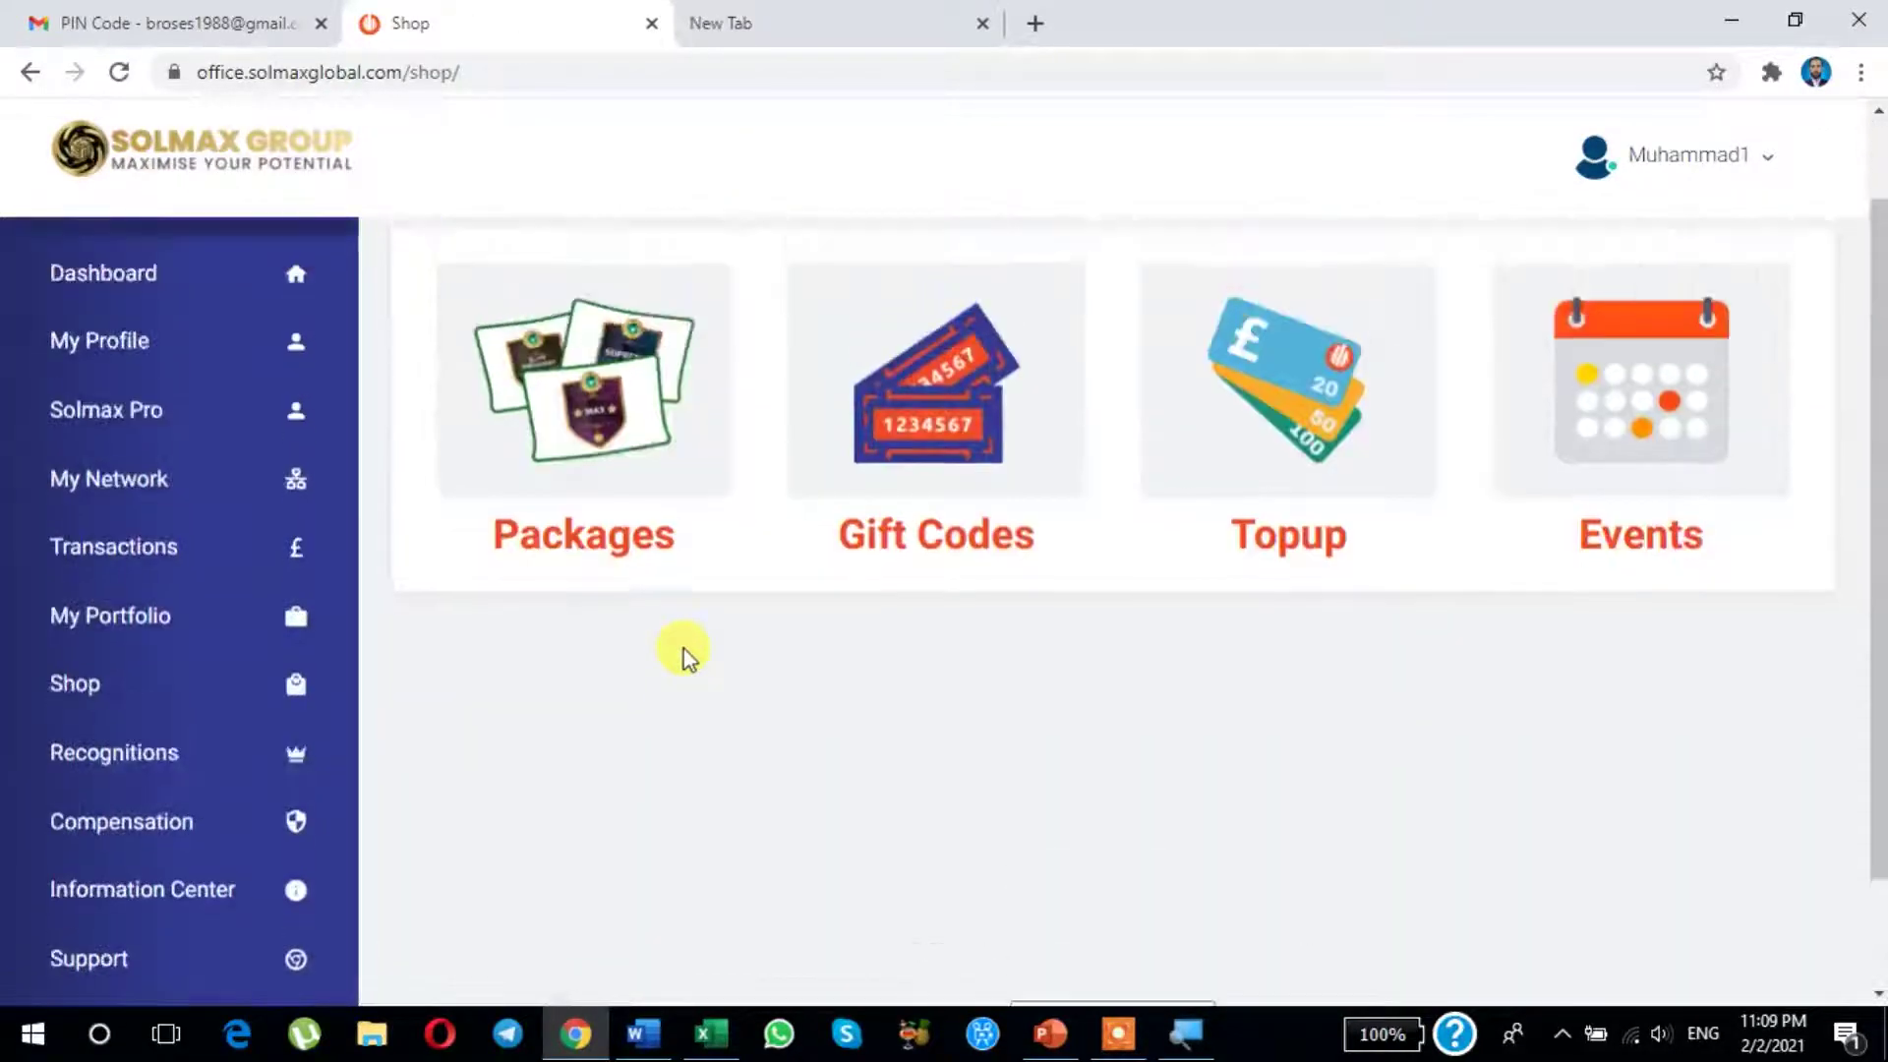
Step: Open the Gift Codes list and select the newest Active £25.00 Smart code
click(944, 423)
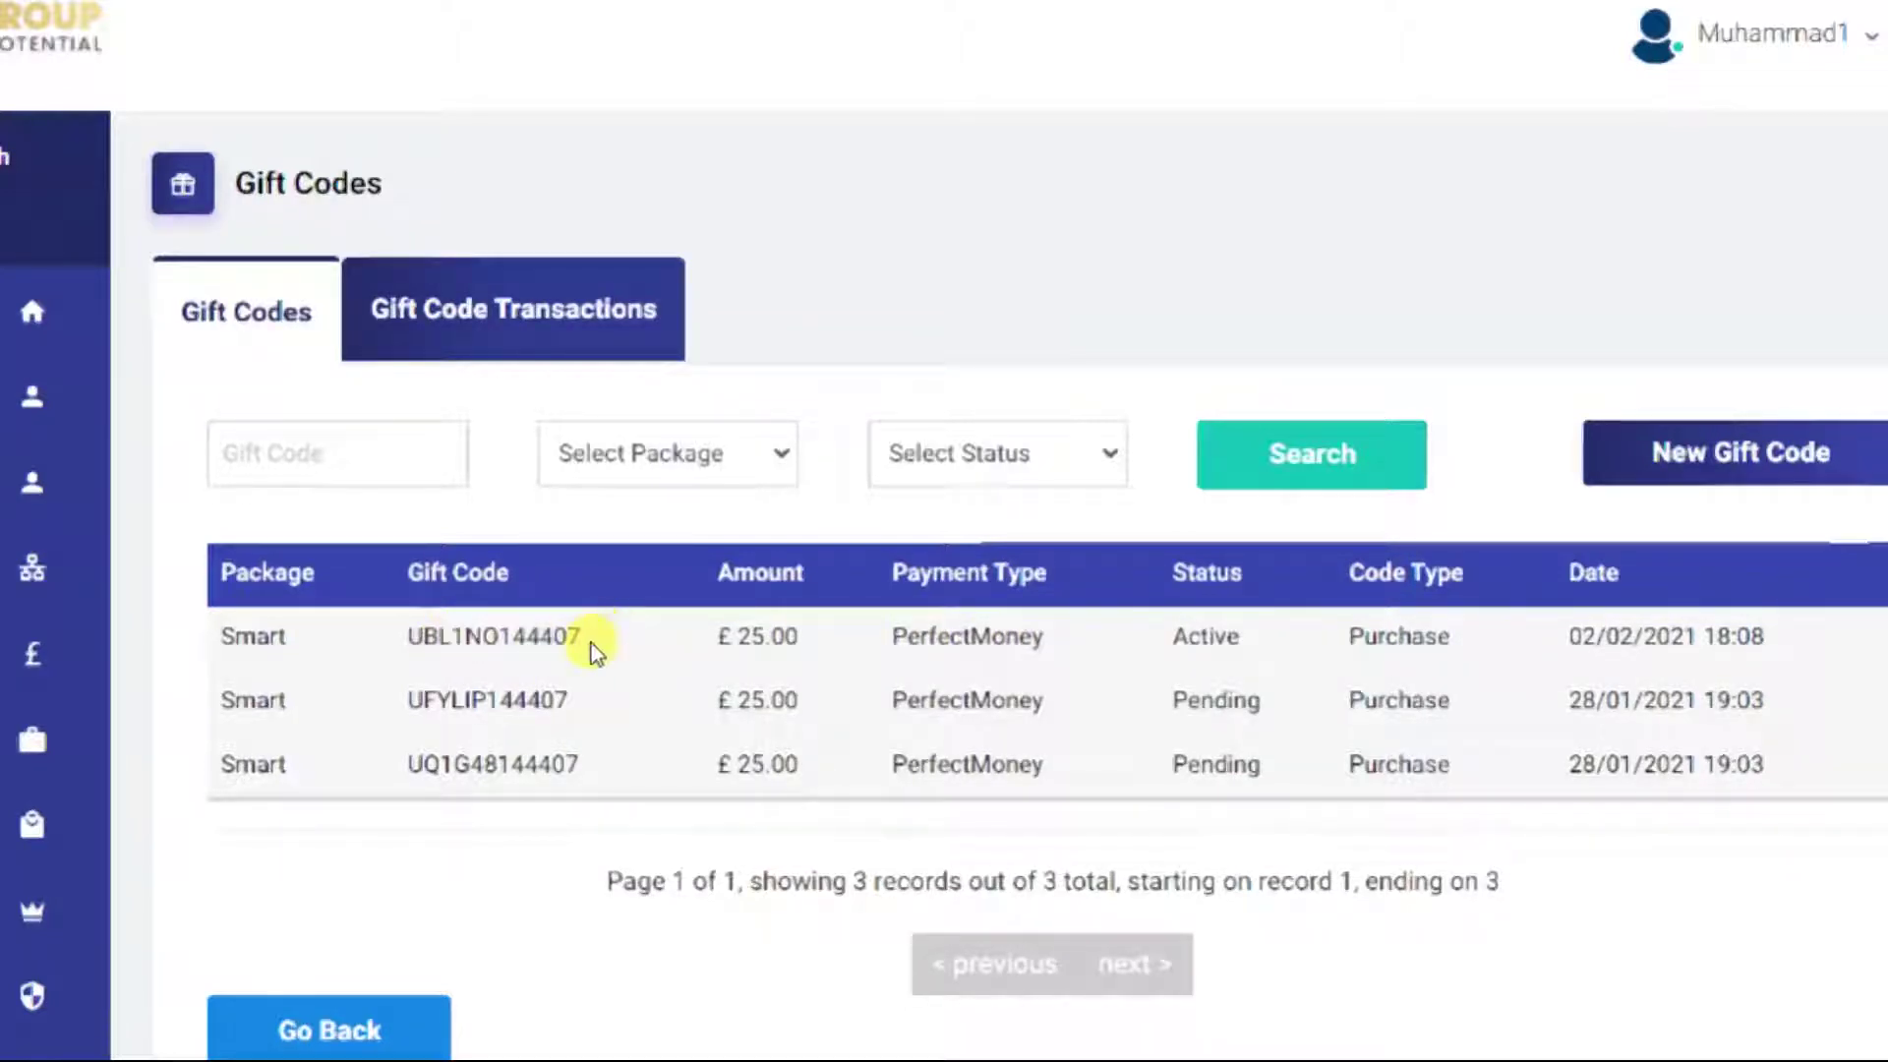
double_click(598, 647)
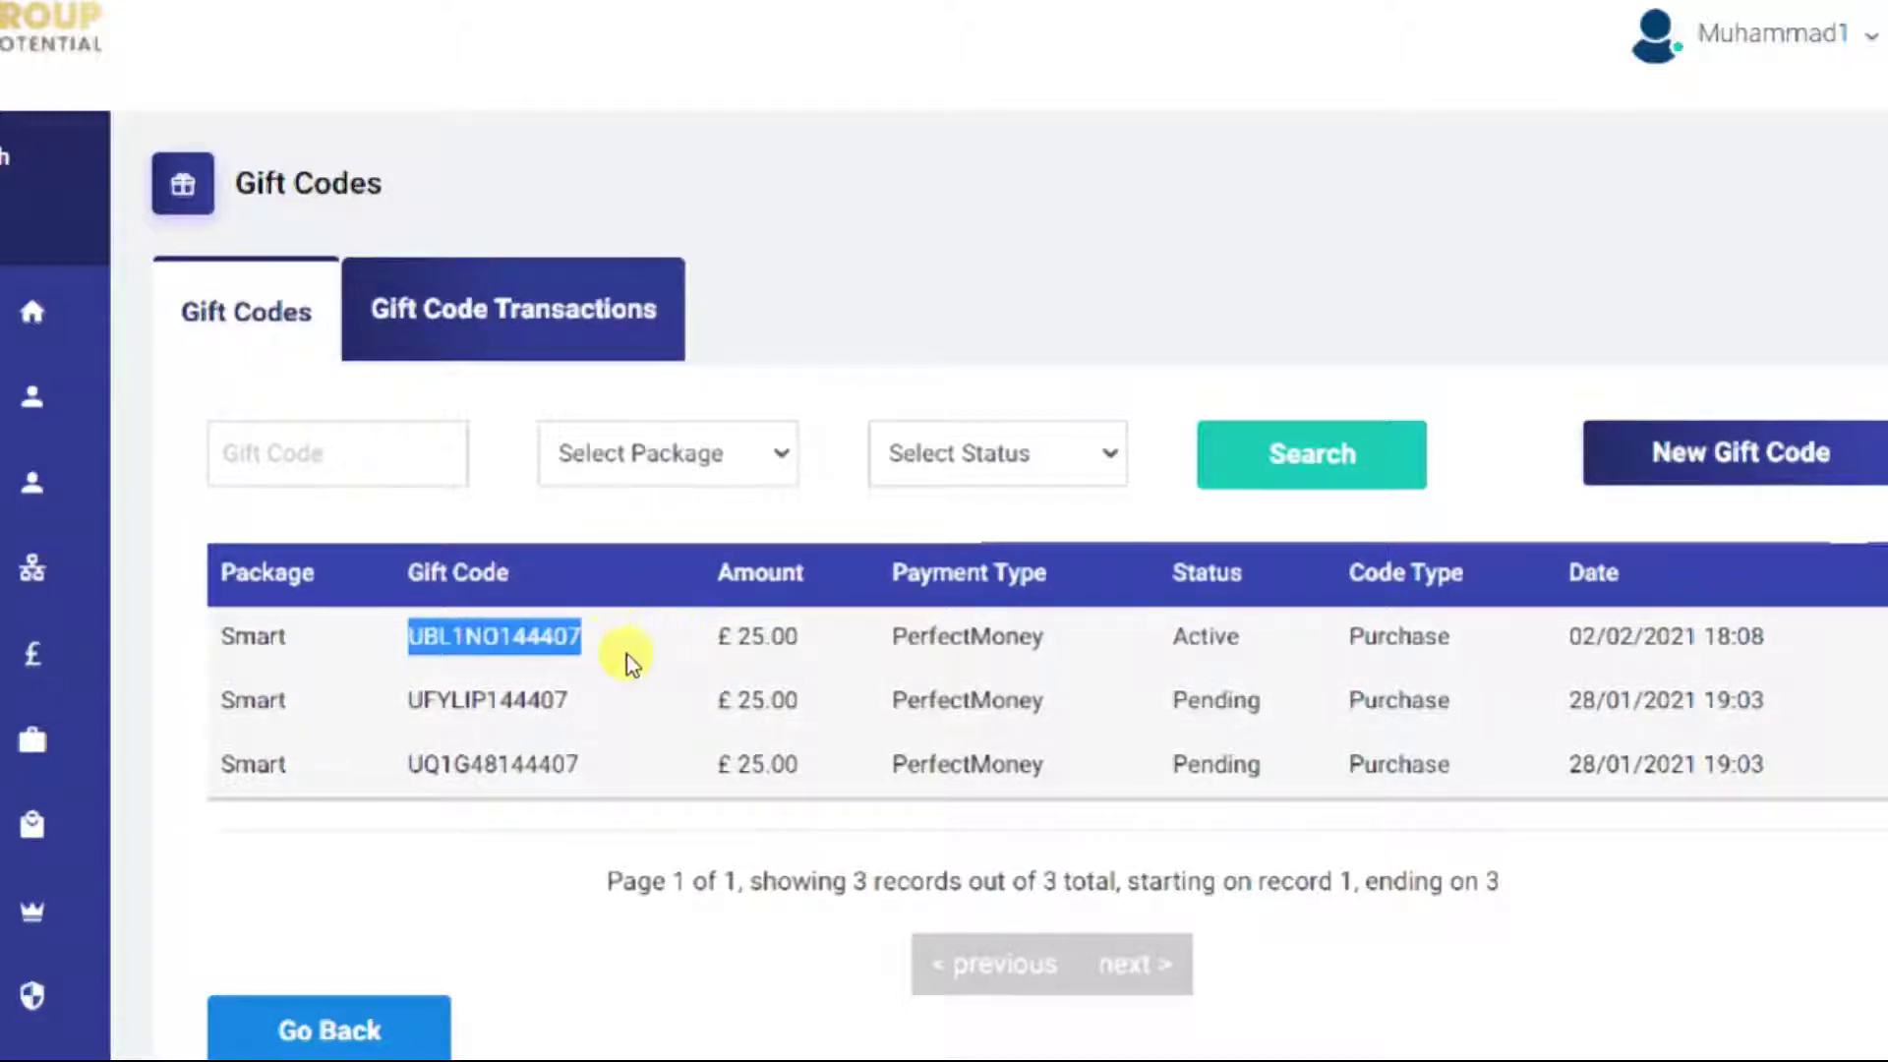
click(637, 641)
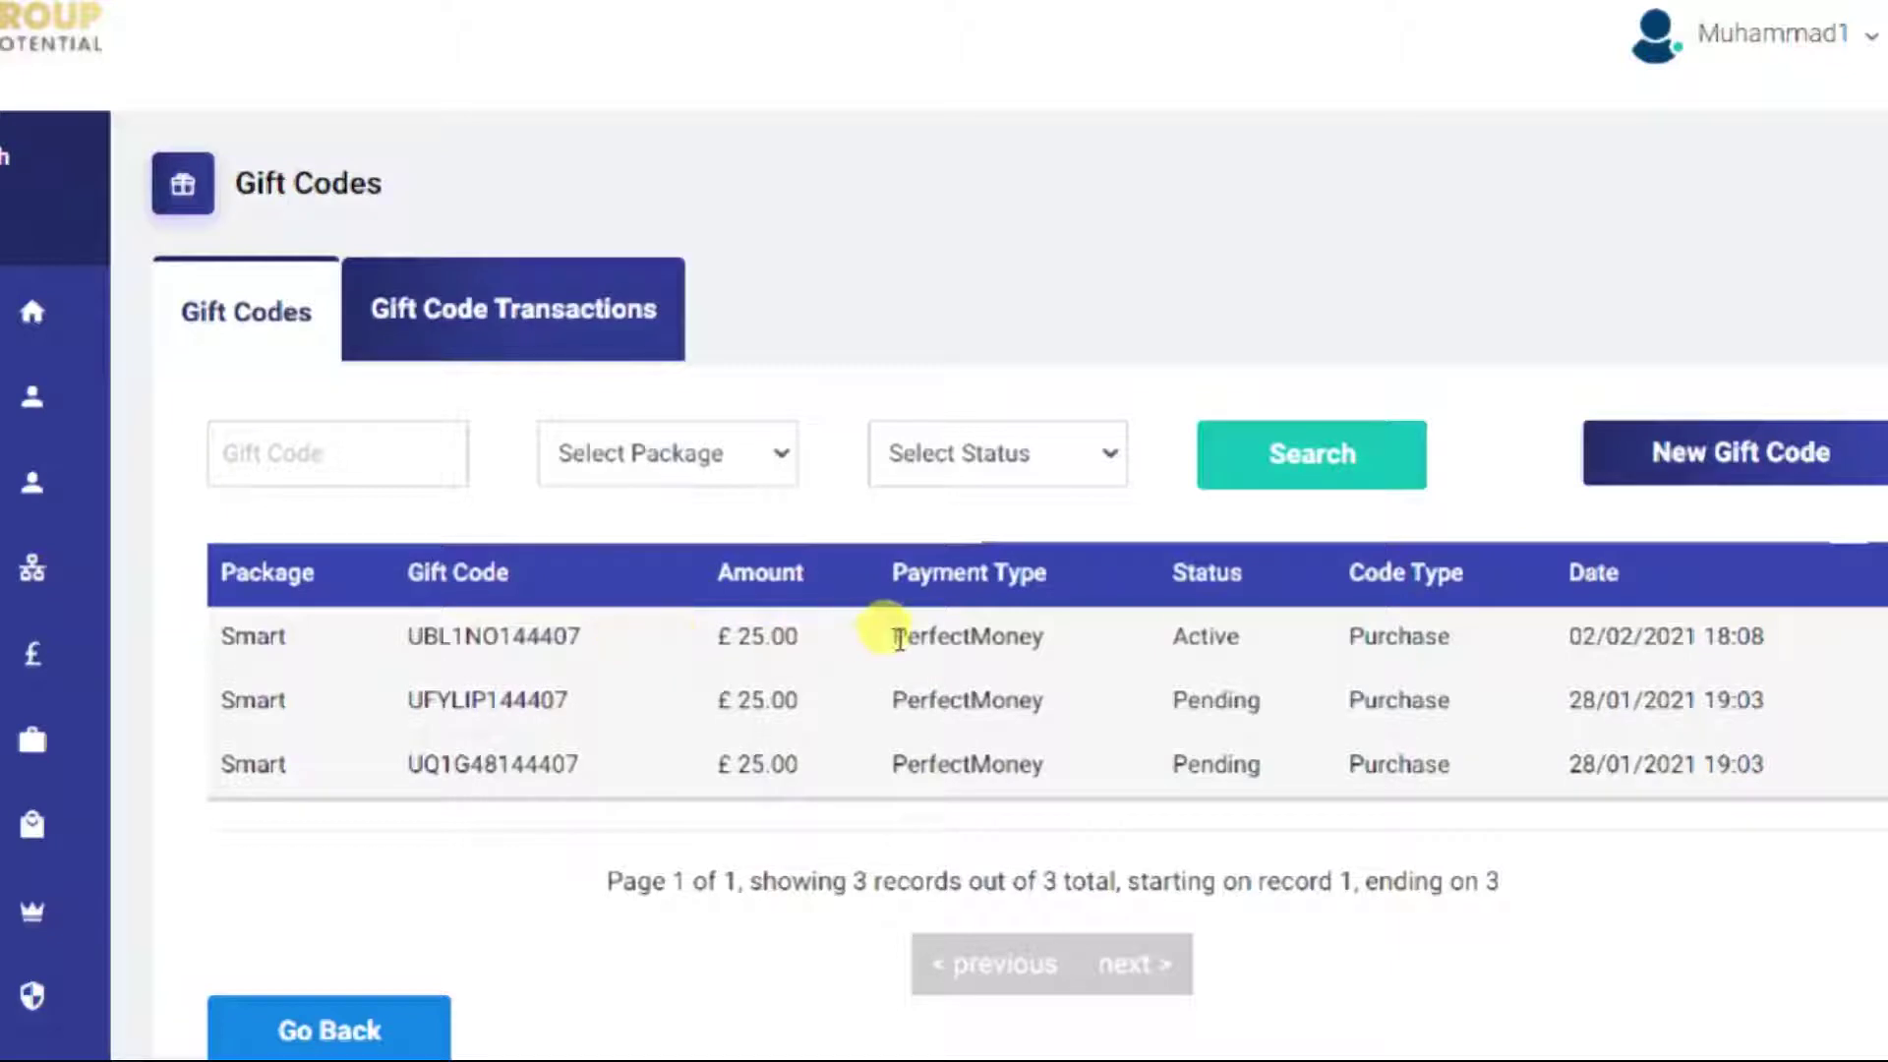
double_click(865, 639)
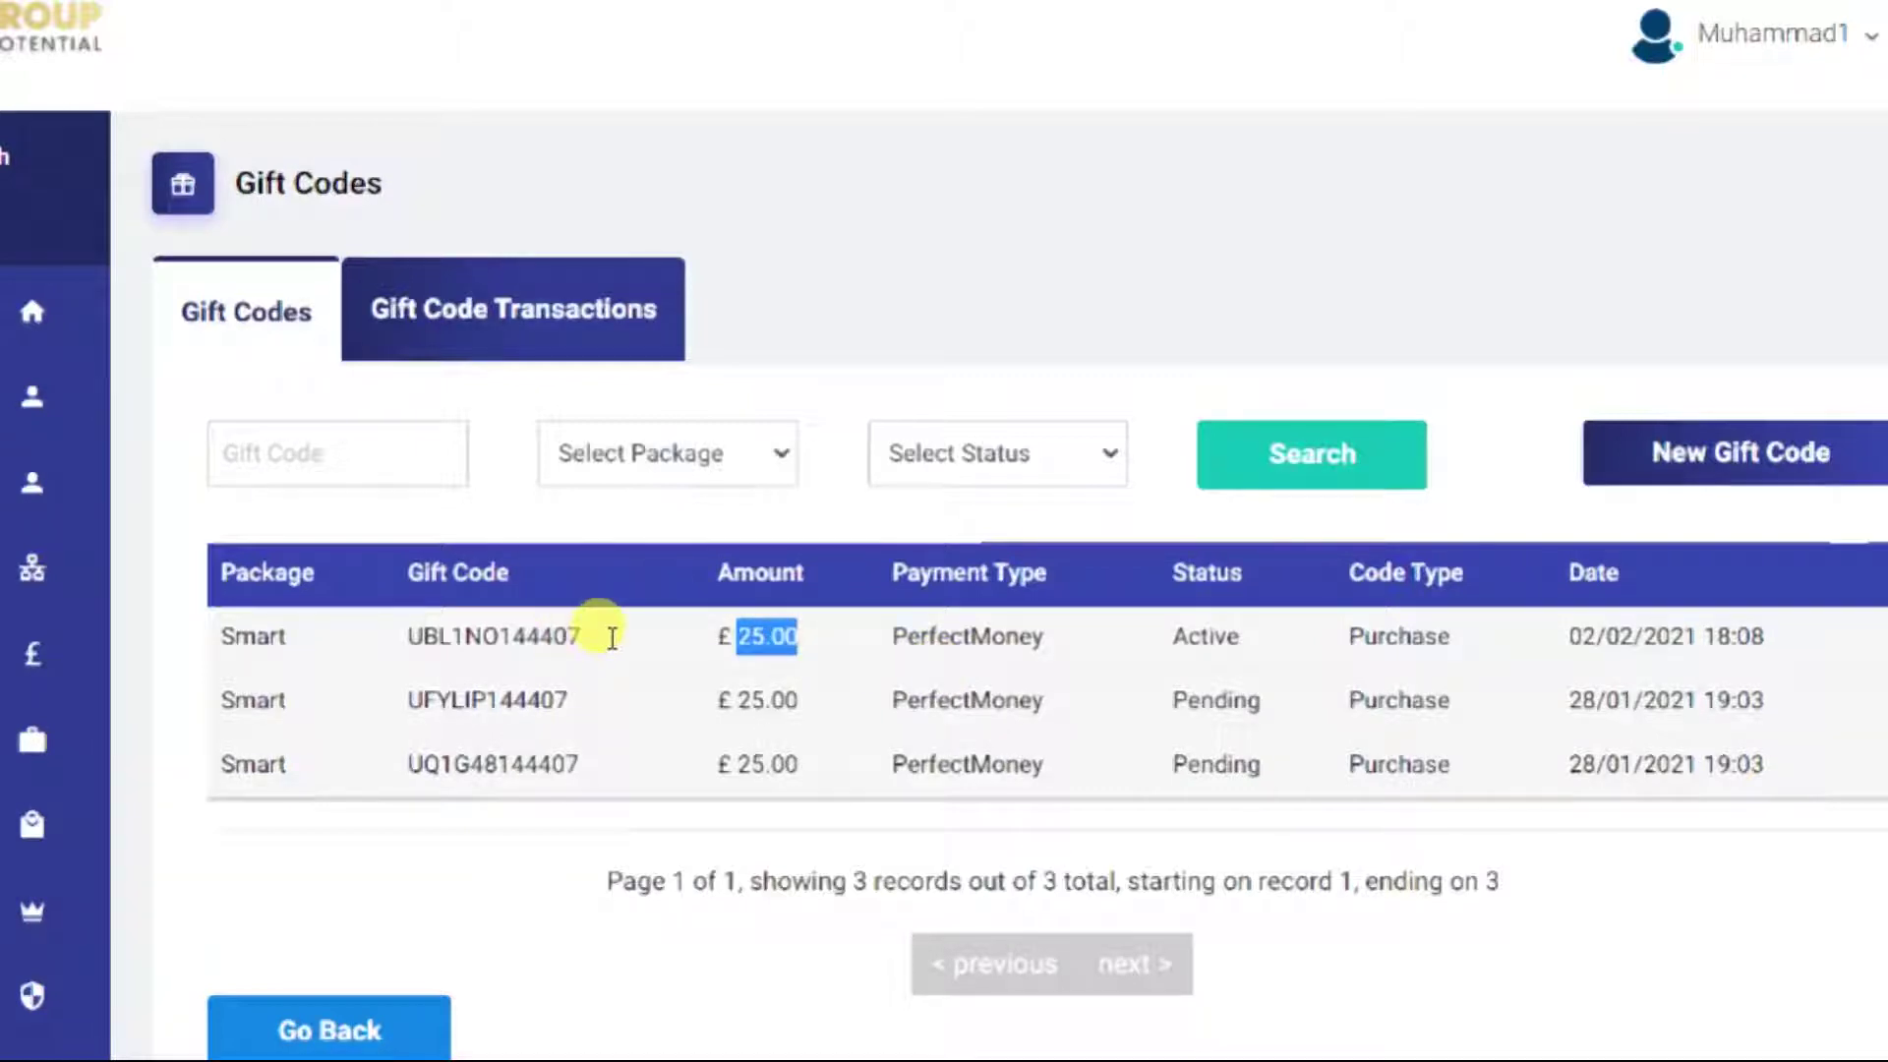
drag(408, 638, 726, 639)
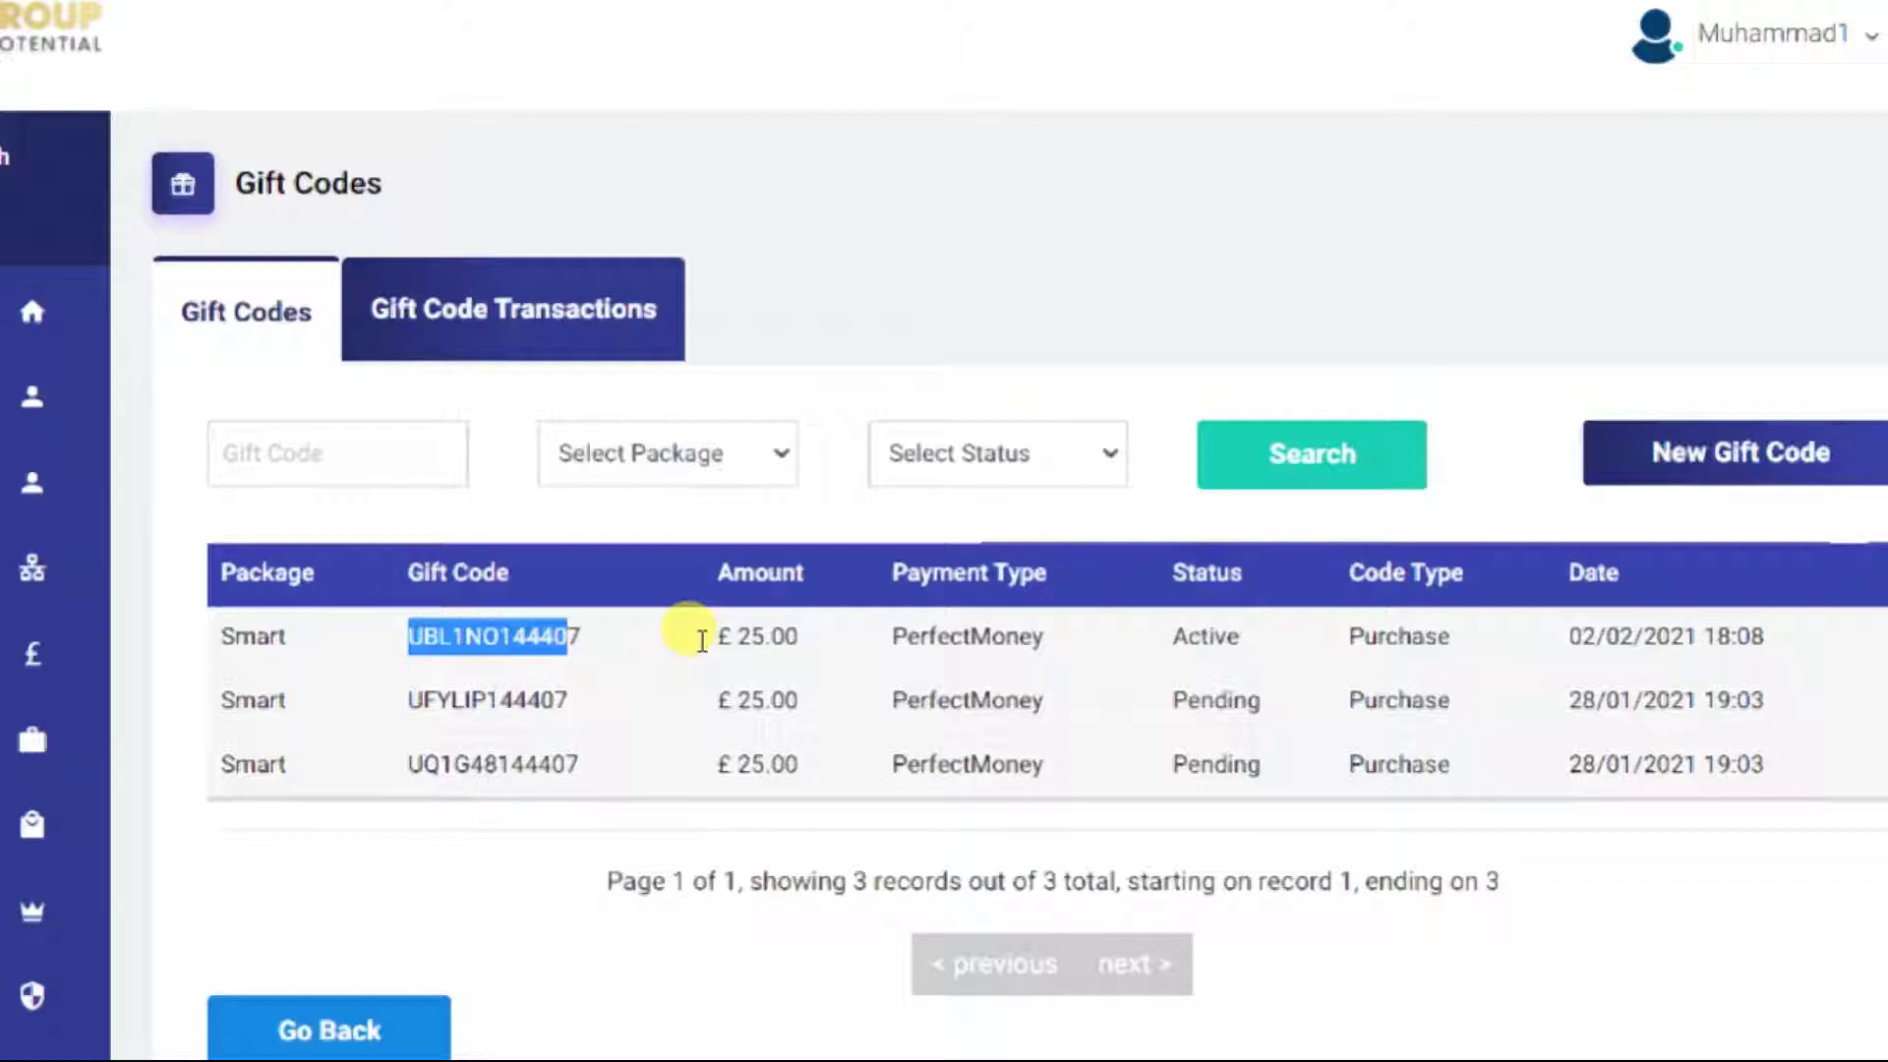
scroll(702, 641, down, 3)
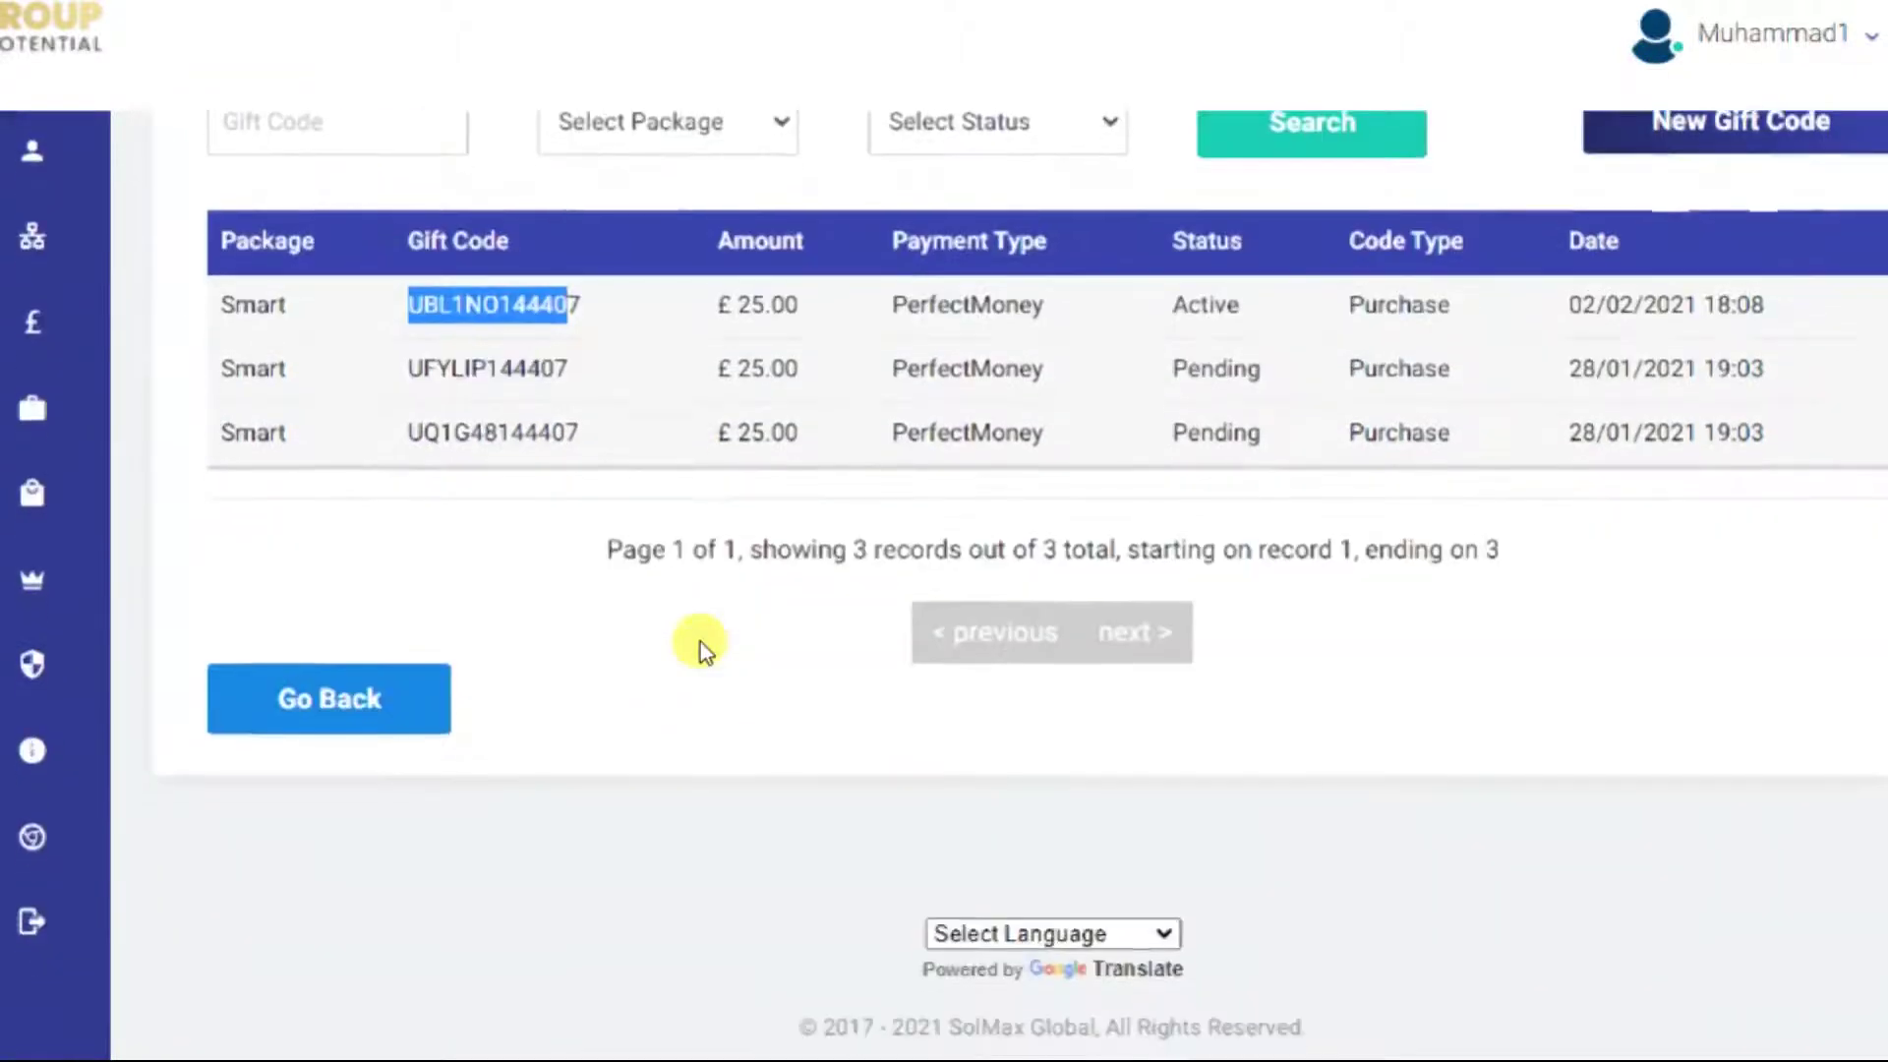
scroll(702, 641, up, 1)
scroll(702, 641, up, 2)
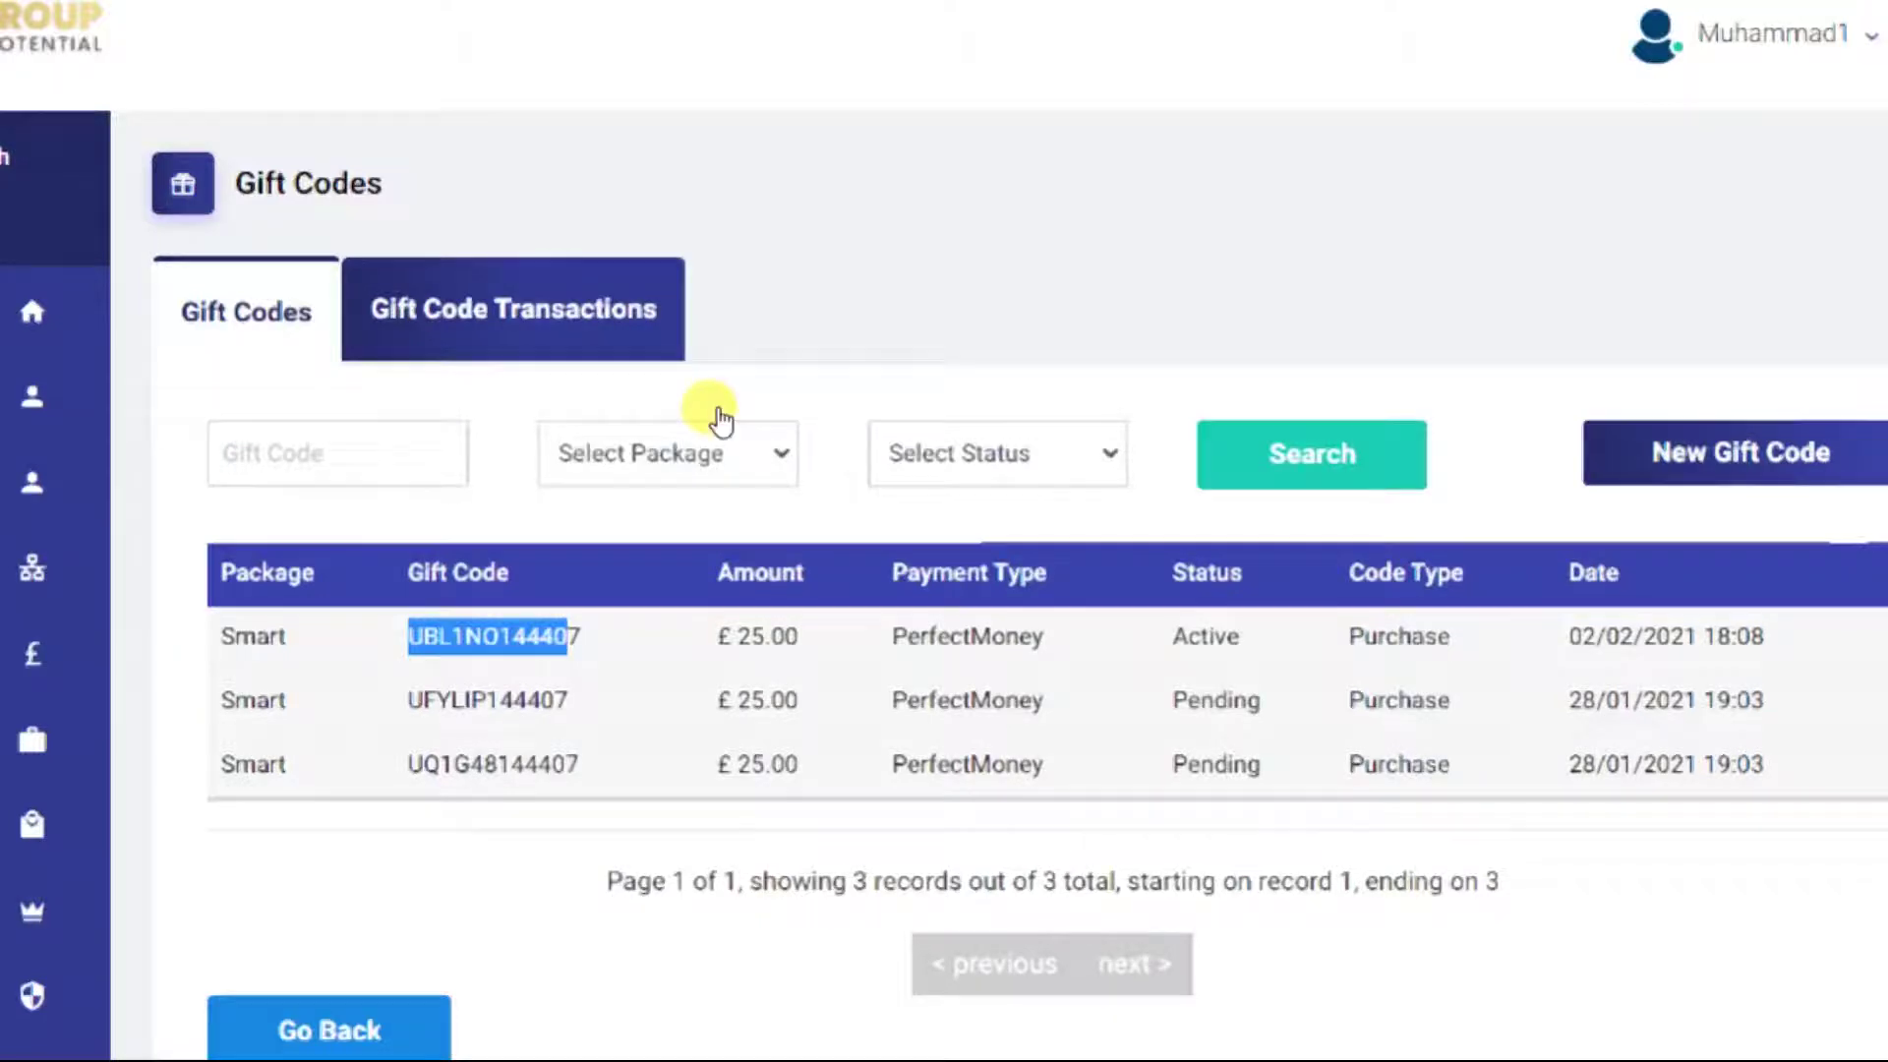
click(661, 346)
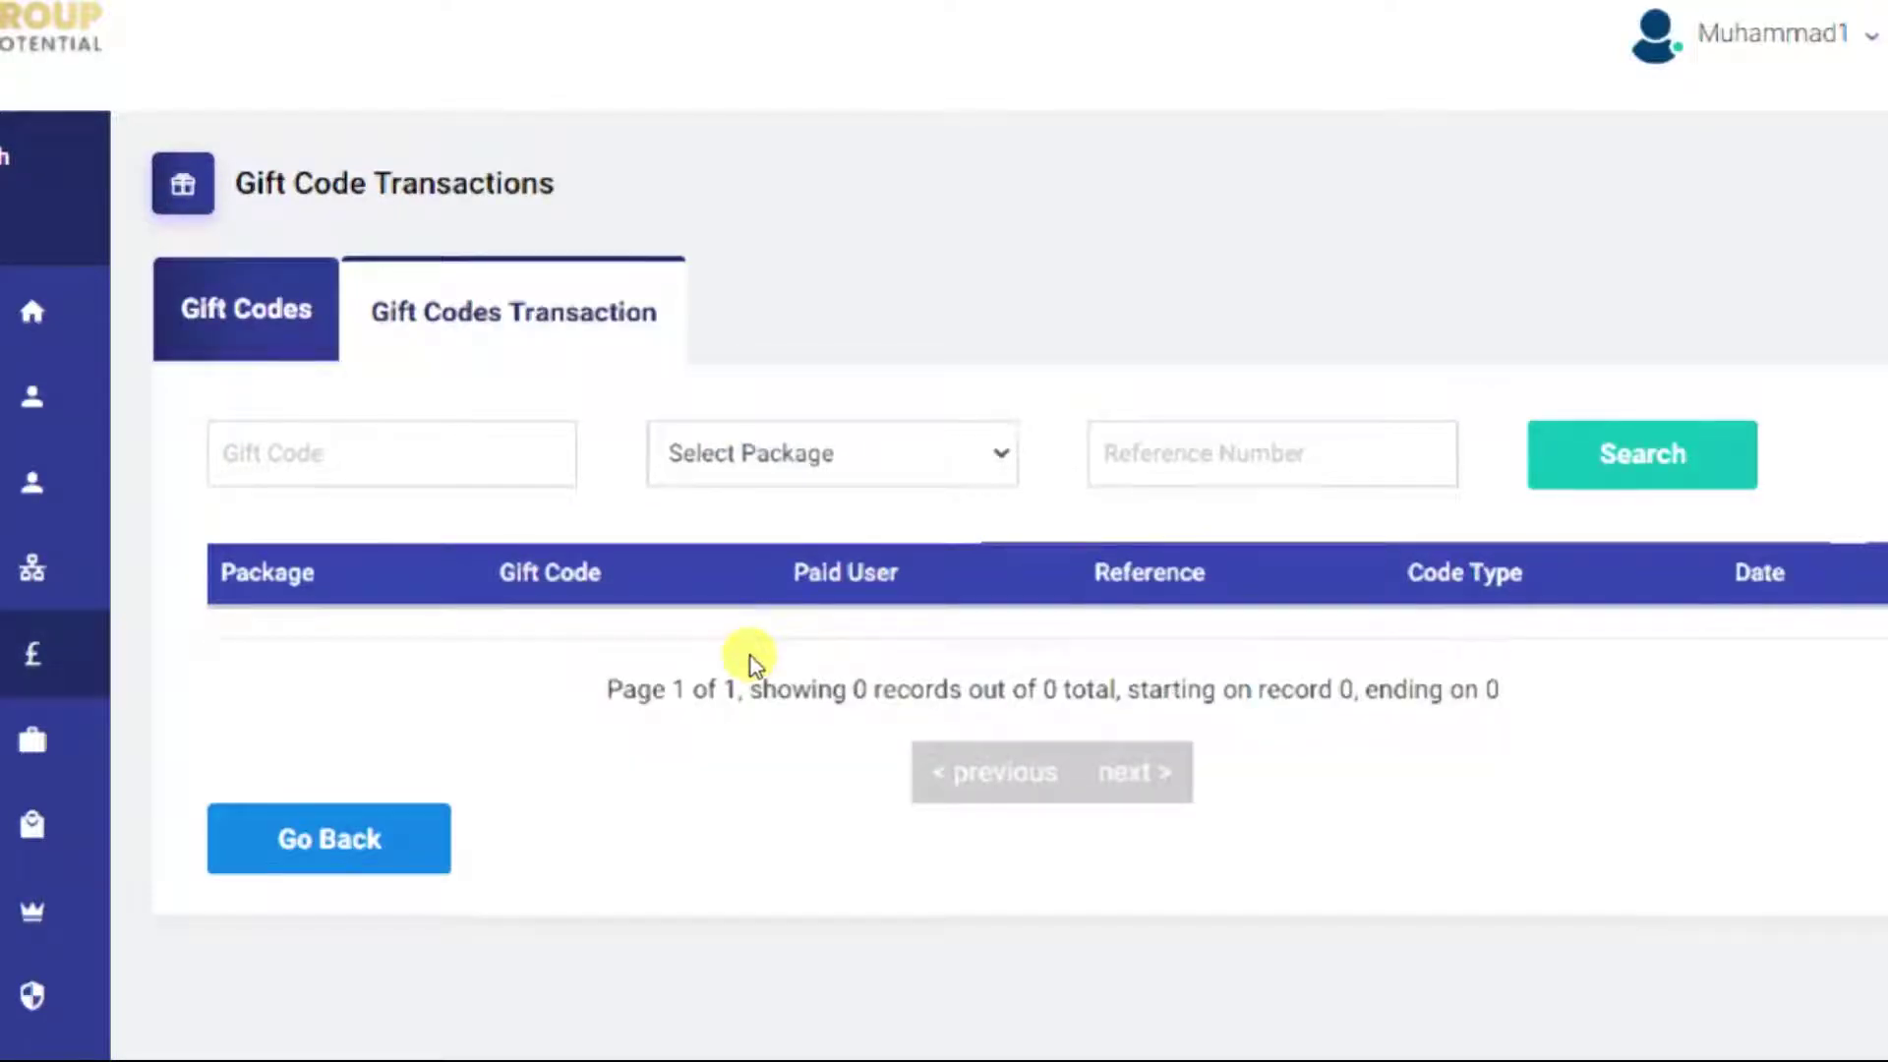
scroll(752, 661, down, 2)
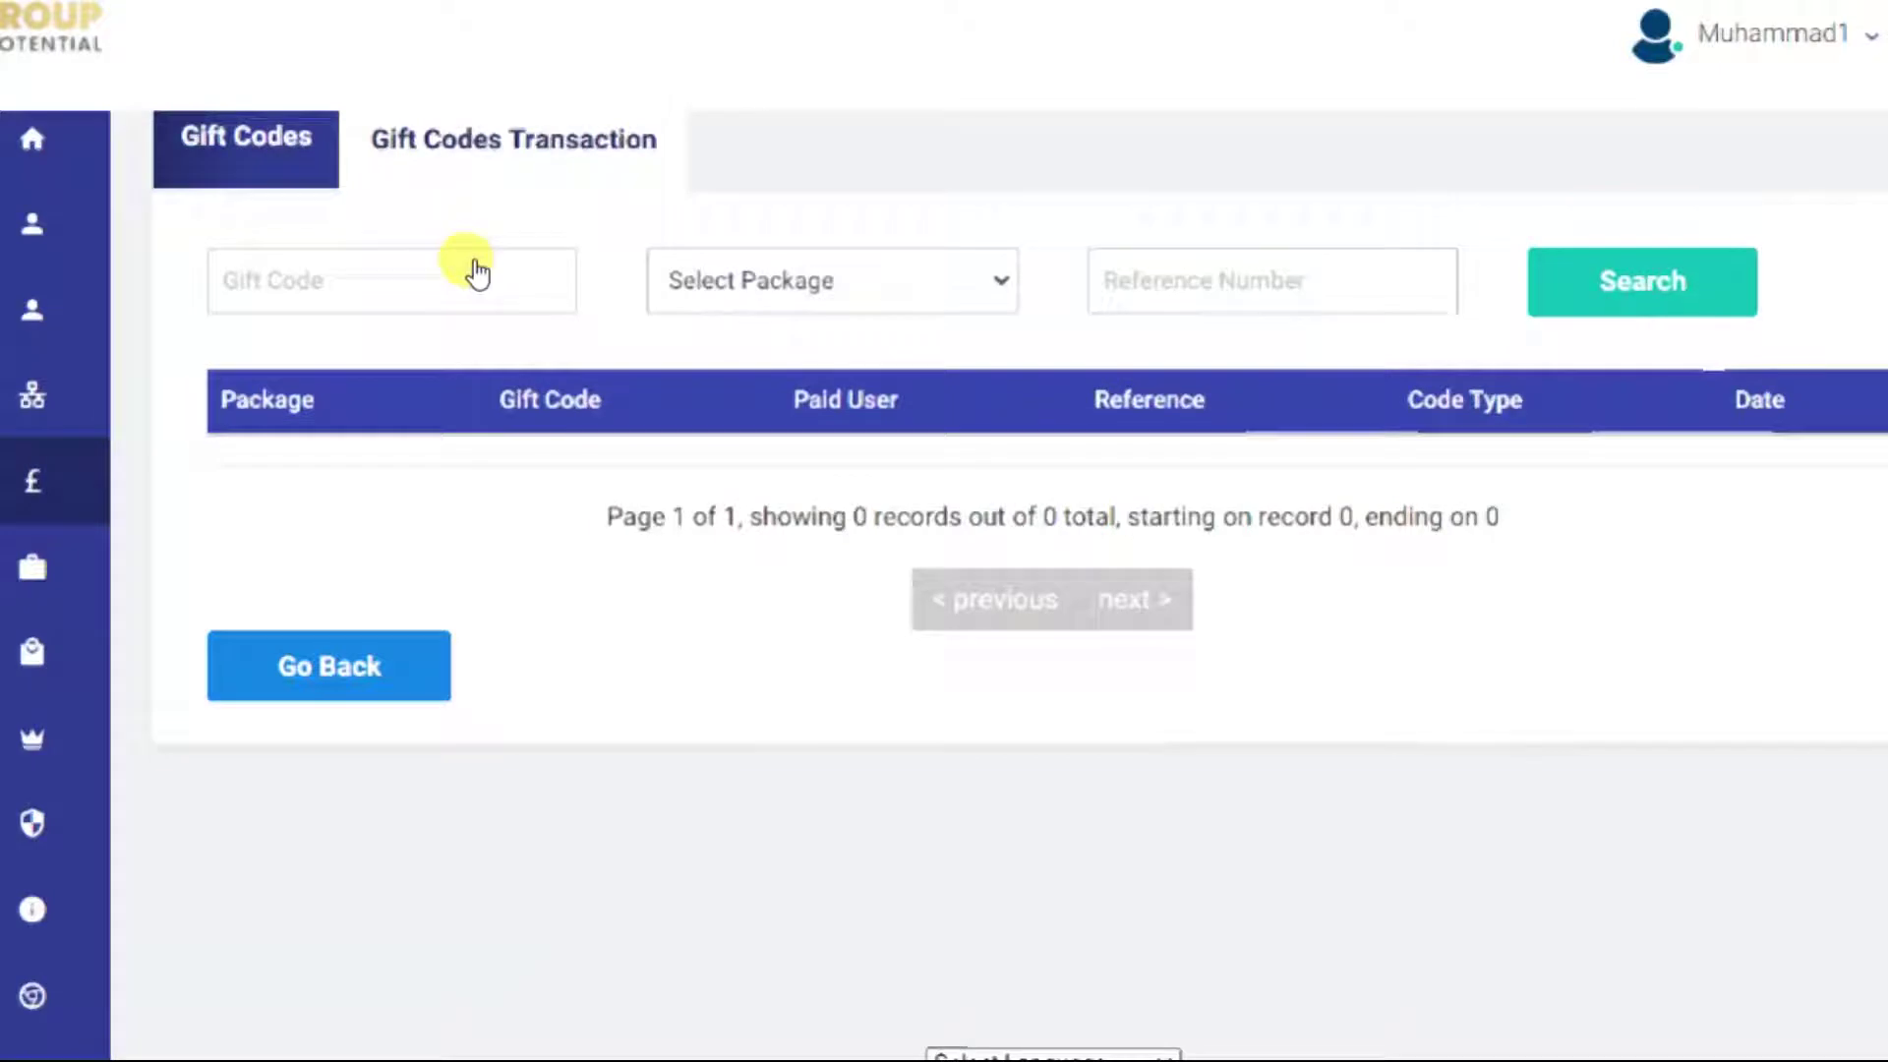
key(alt+Left)
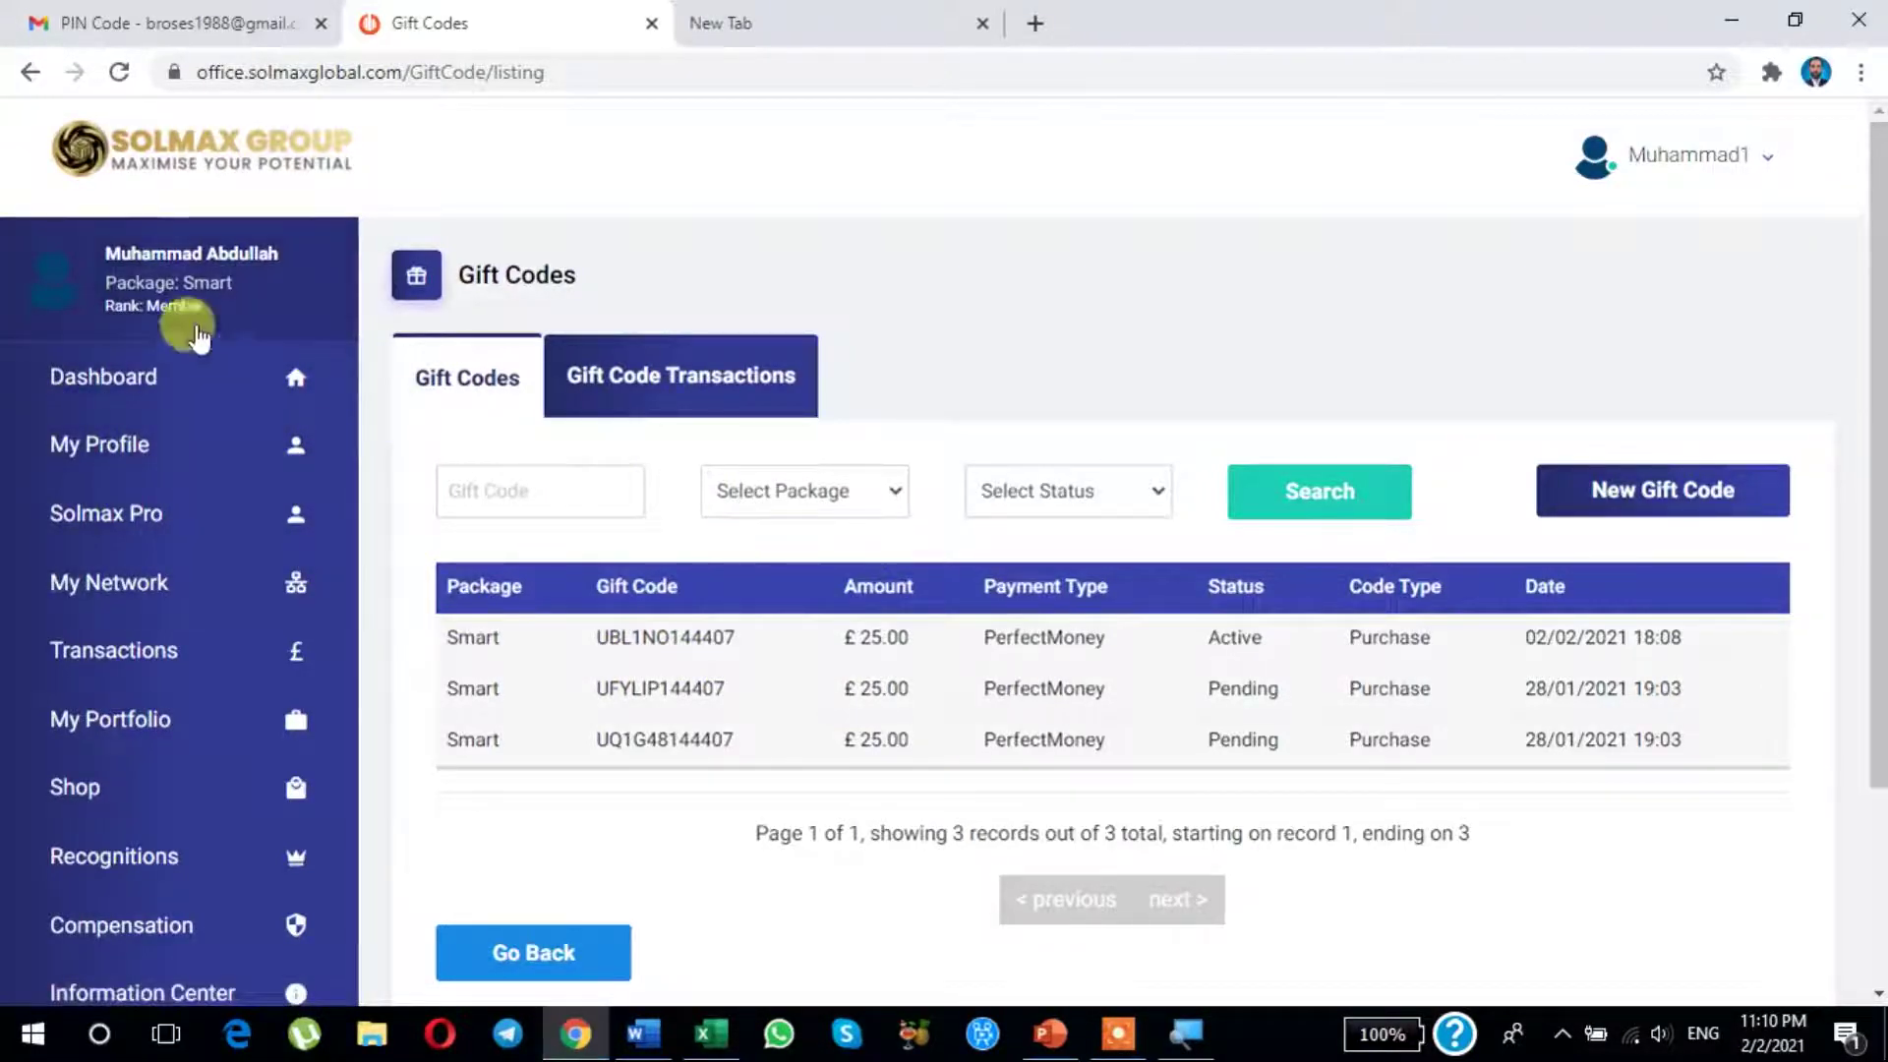
Step: Reopen Shop > Gift Codes, select the active Smart gift code, and bring up Windows Run
click(89, 413)
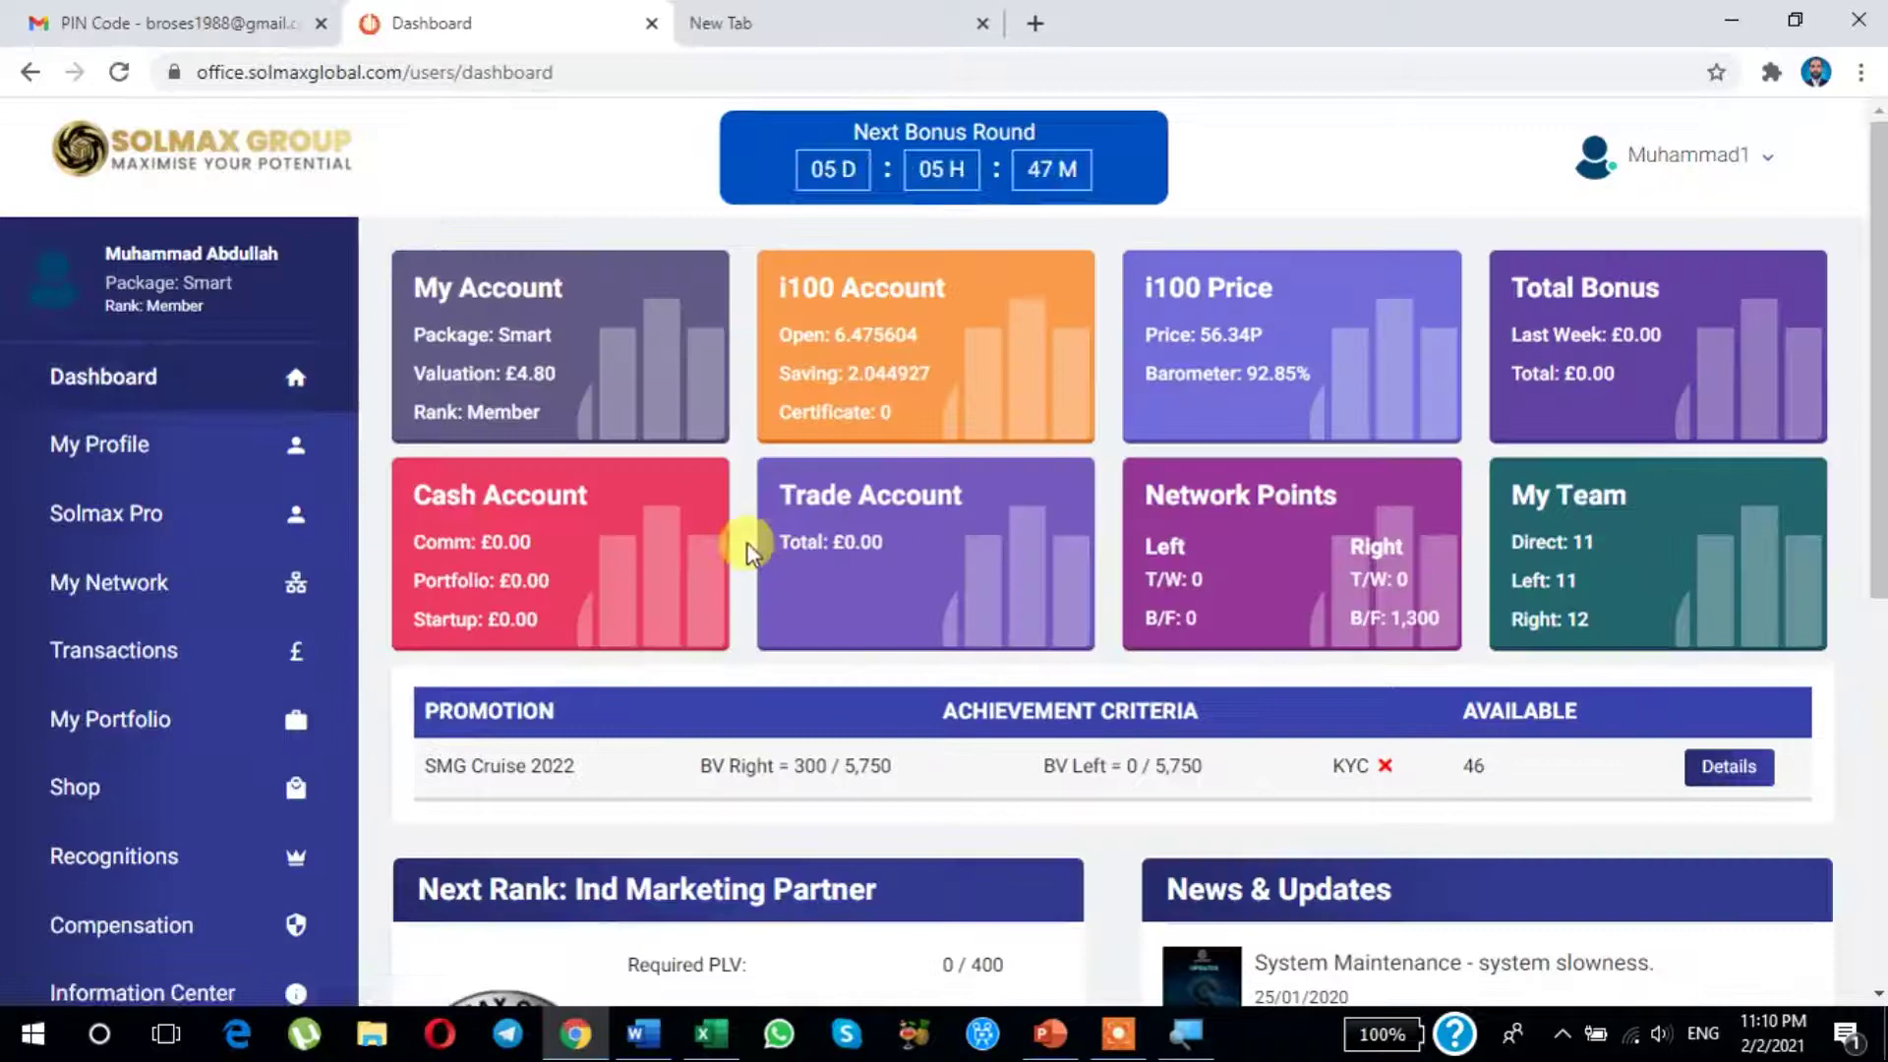
scroll(747, 541, down, 6)
scroll(747, 541, up, 4)
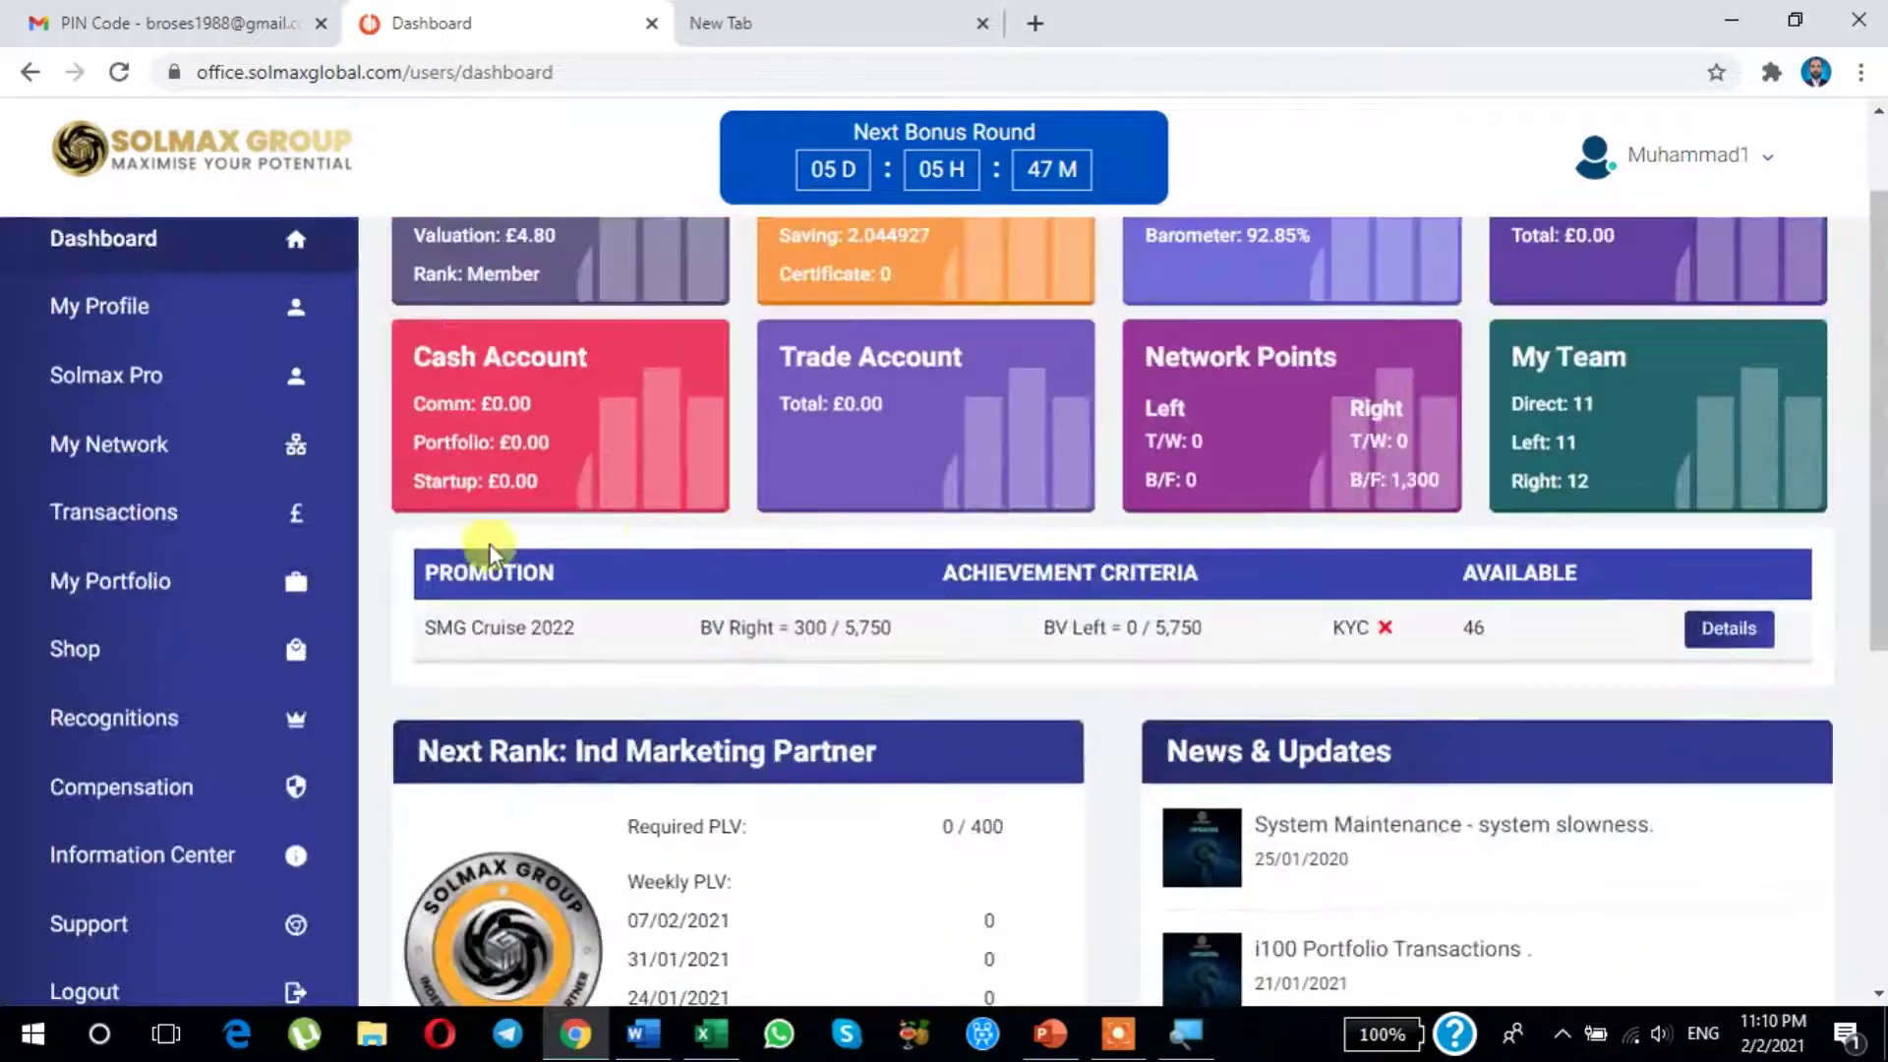
click(84, 662)
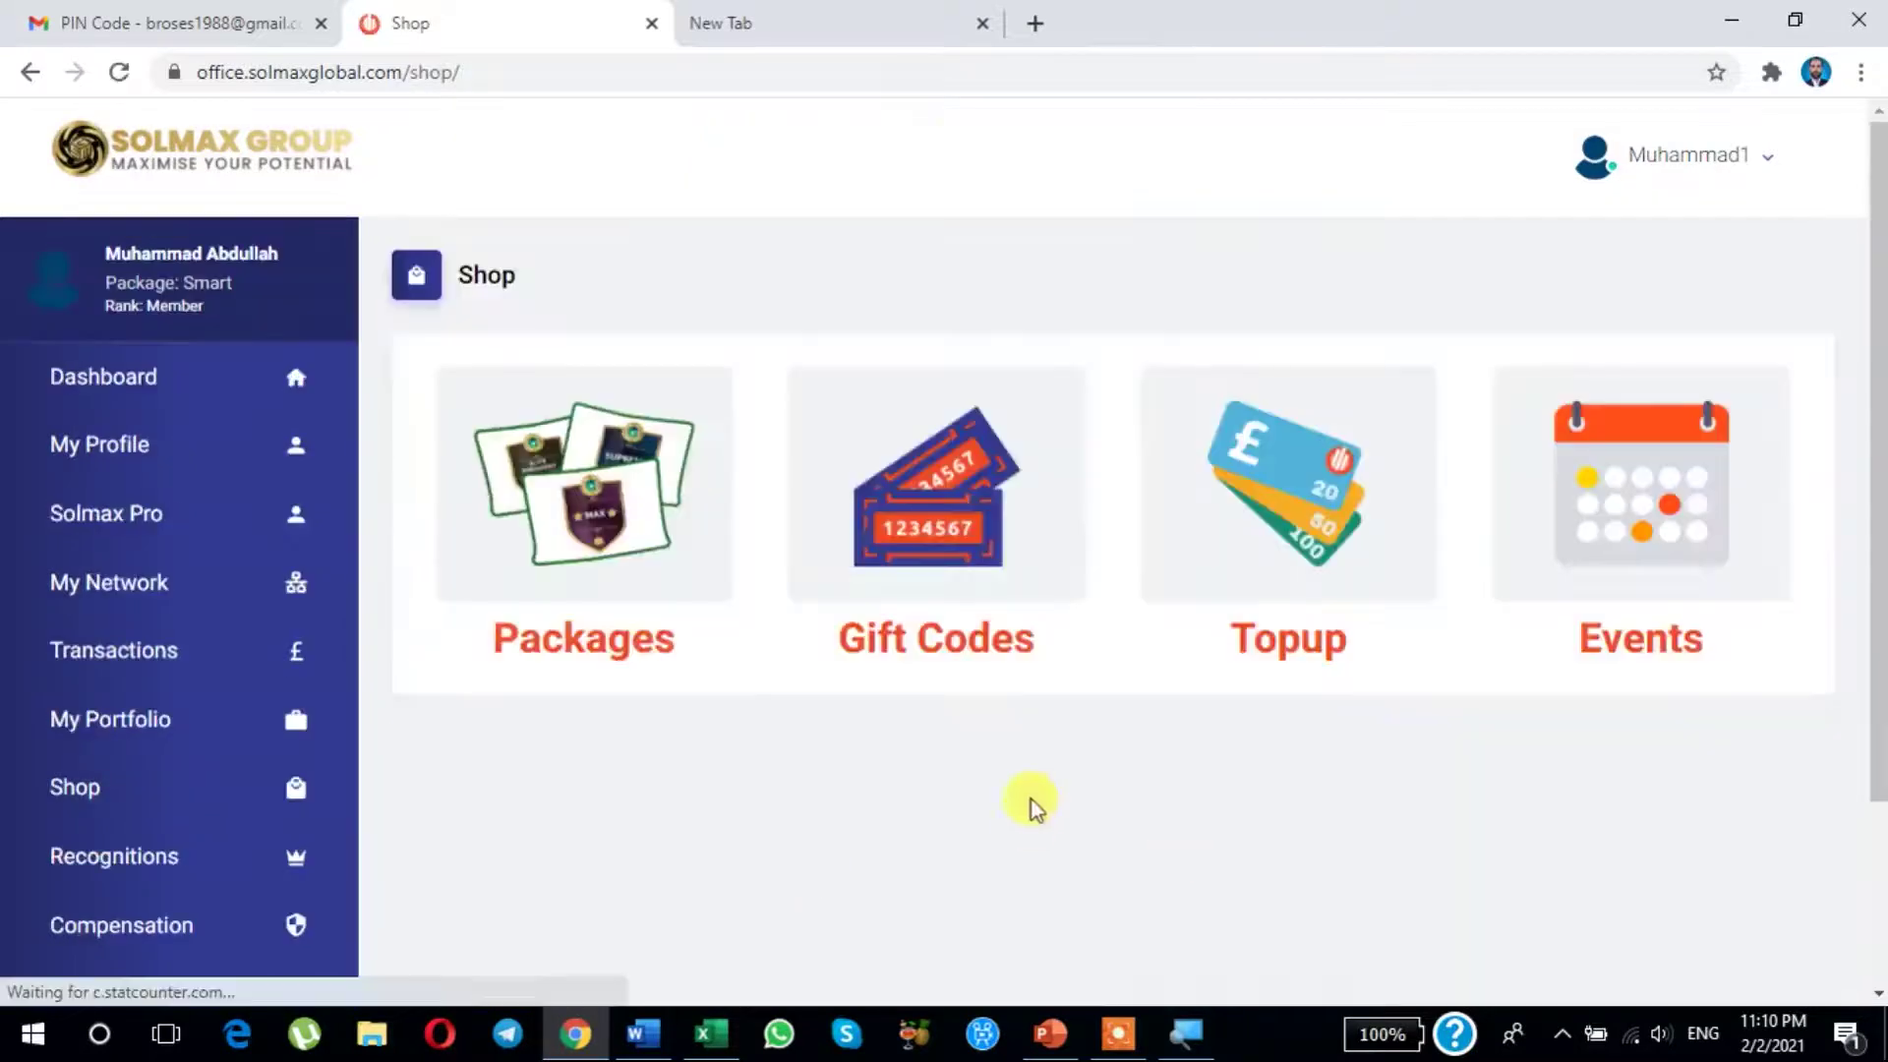
click(909, 550)
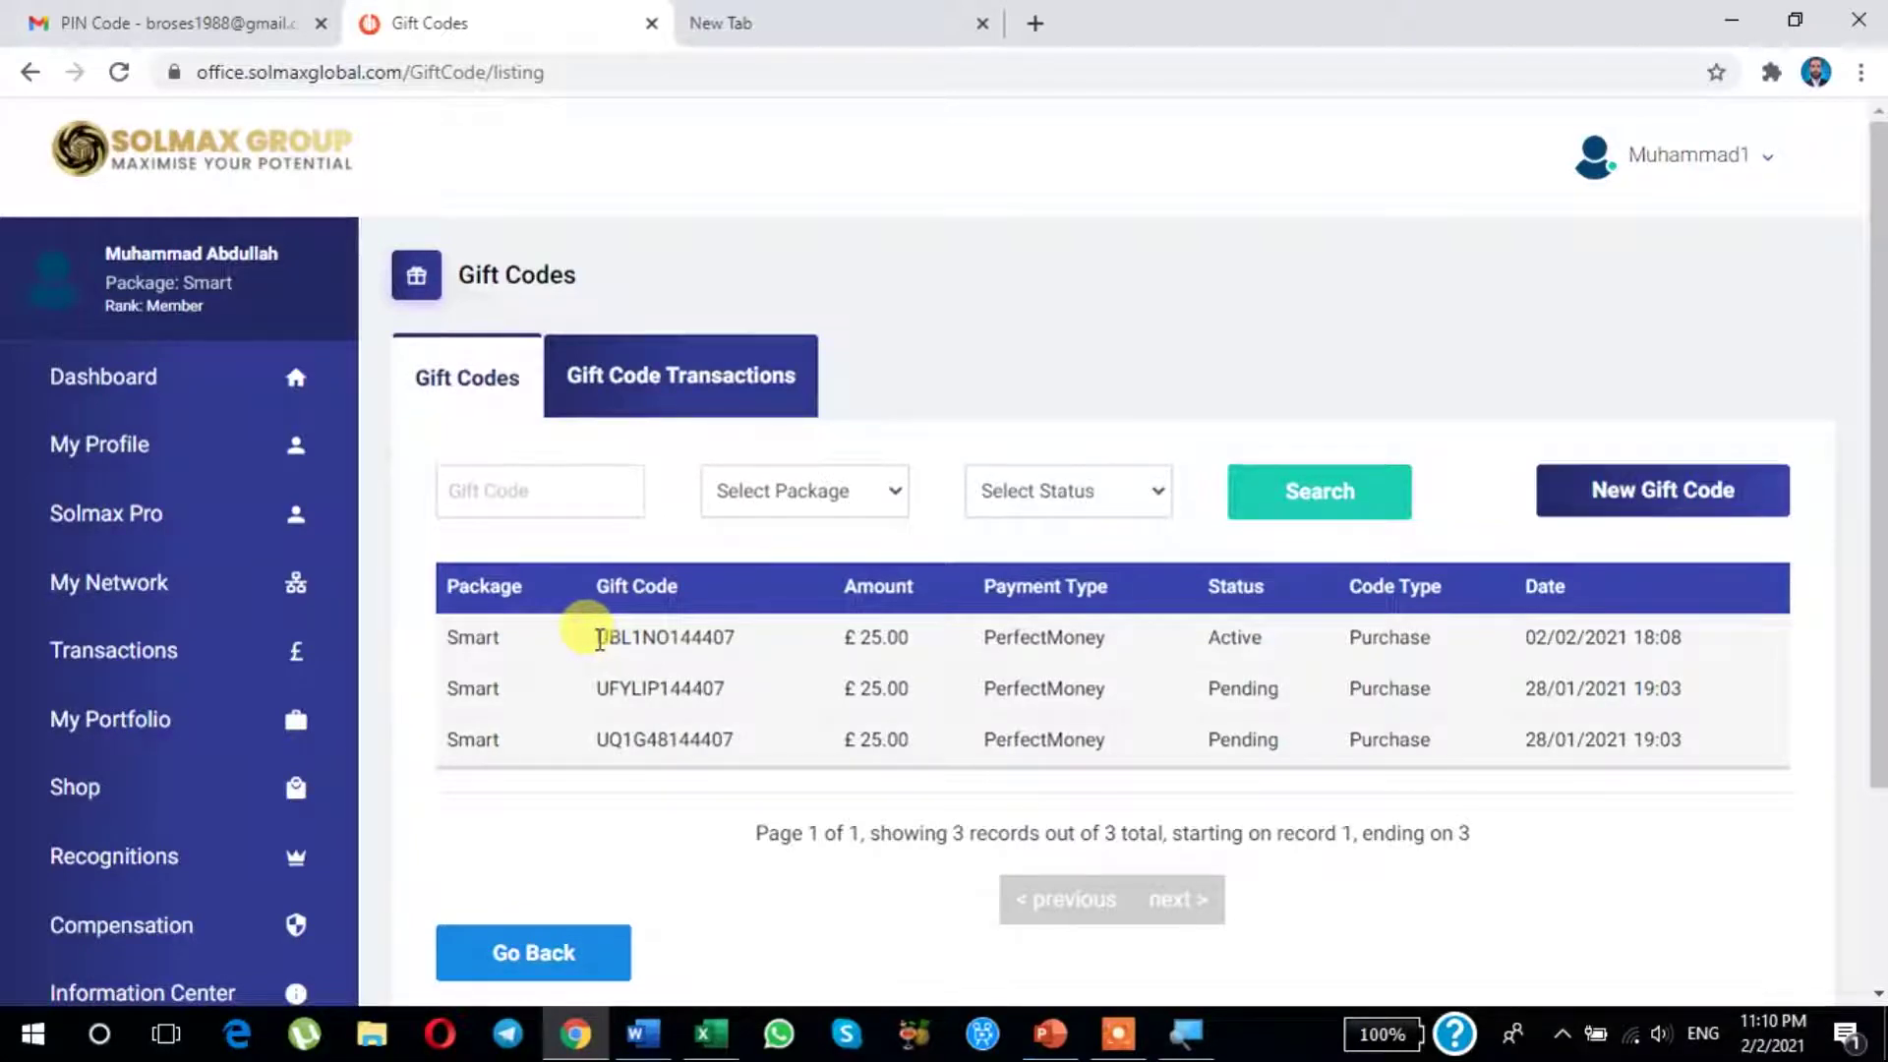
drag(599, 639, 781, 641)
key(ctrl+c)
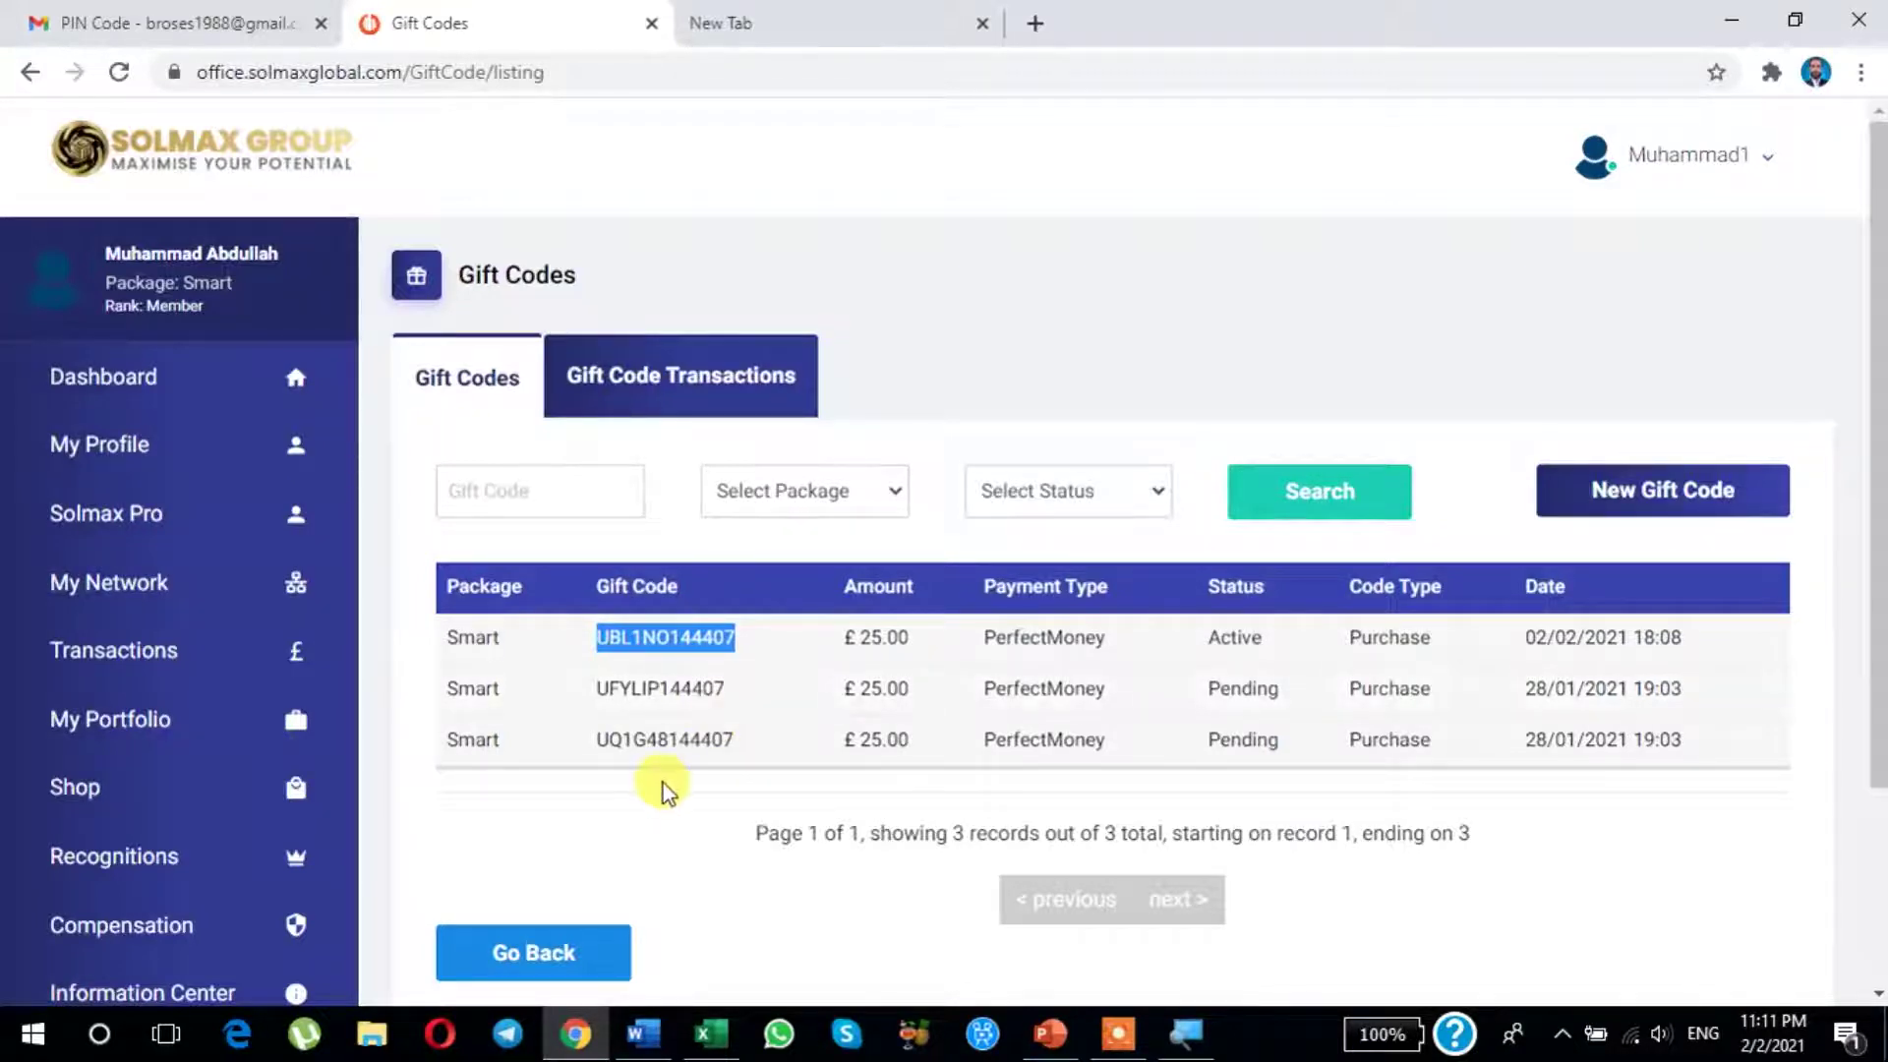
key(super+r)
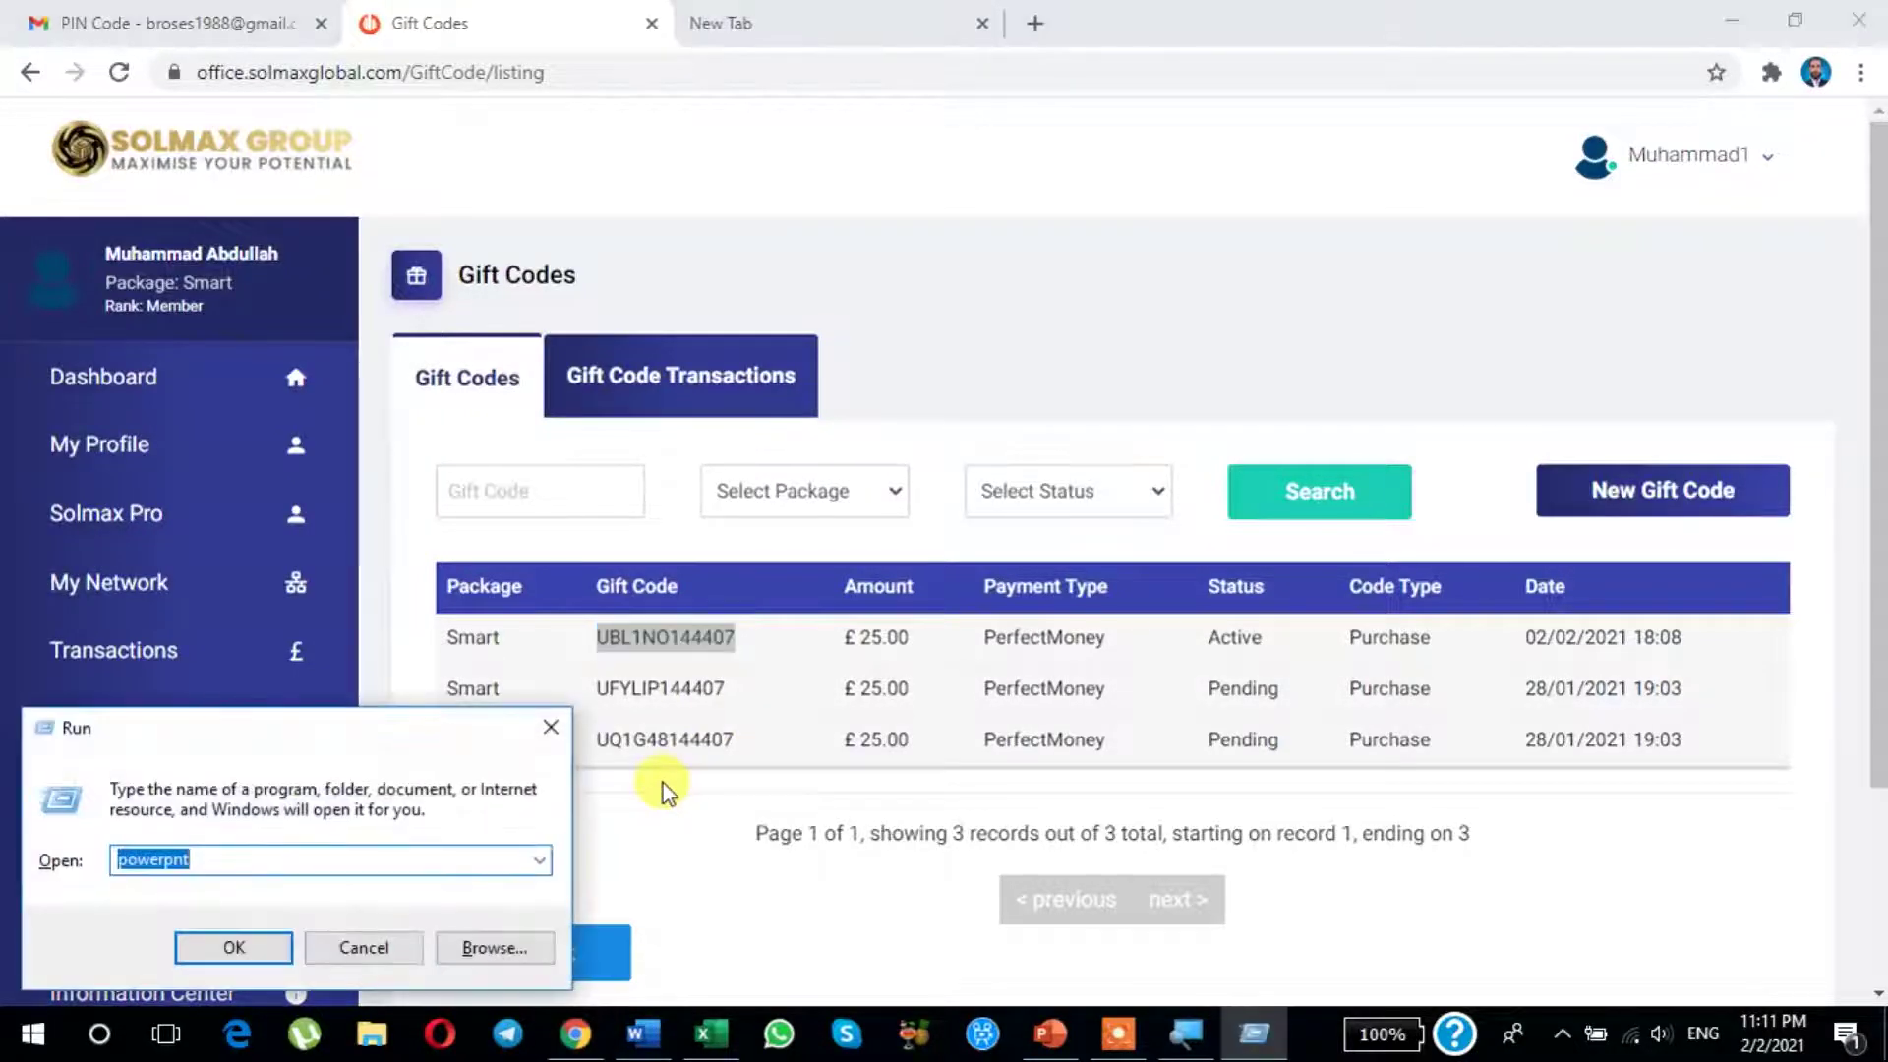
Step: Launch Notepad and paste the copied gift code into a new note
text(notepad)
key(Return)
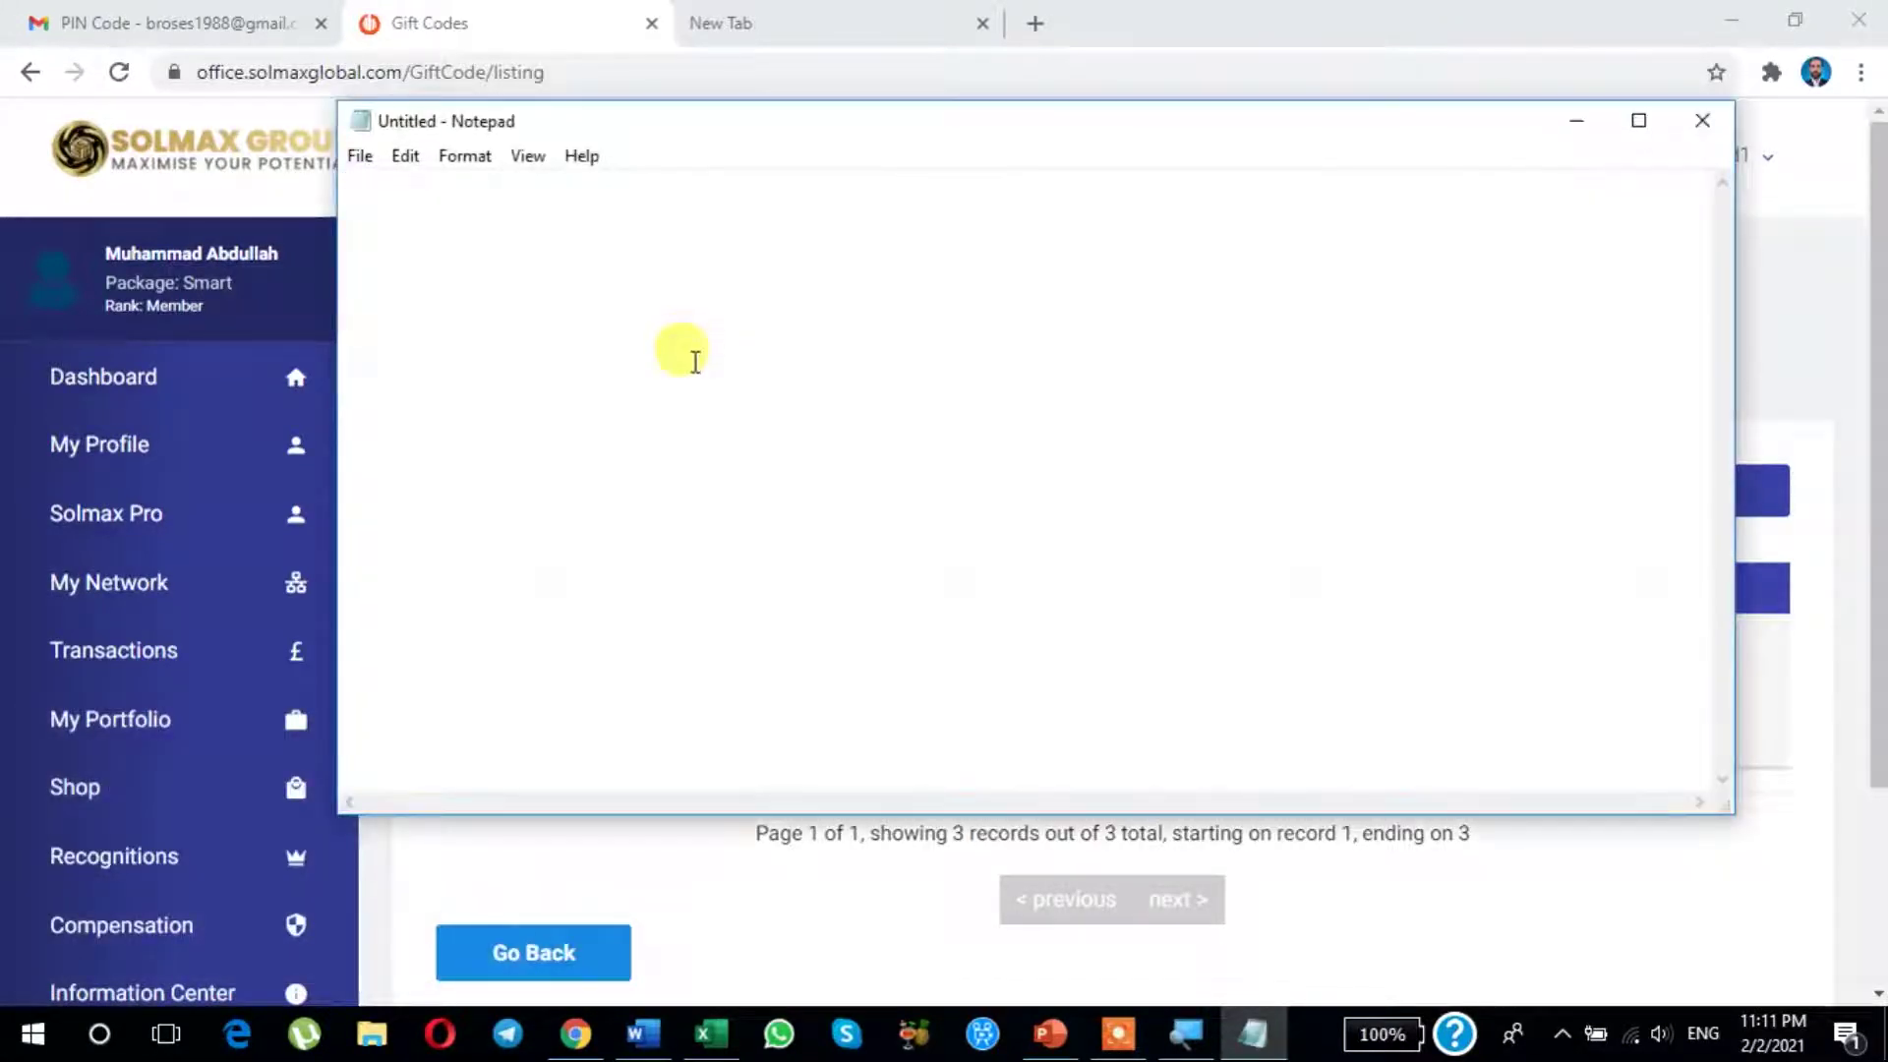
key(ctrl+v)
Step: Move Notepad aside, minimize it, and log out of the SolMax account
drag(856, 131, 1158, 362)
drag(1481, 378, 1295, 386)
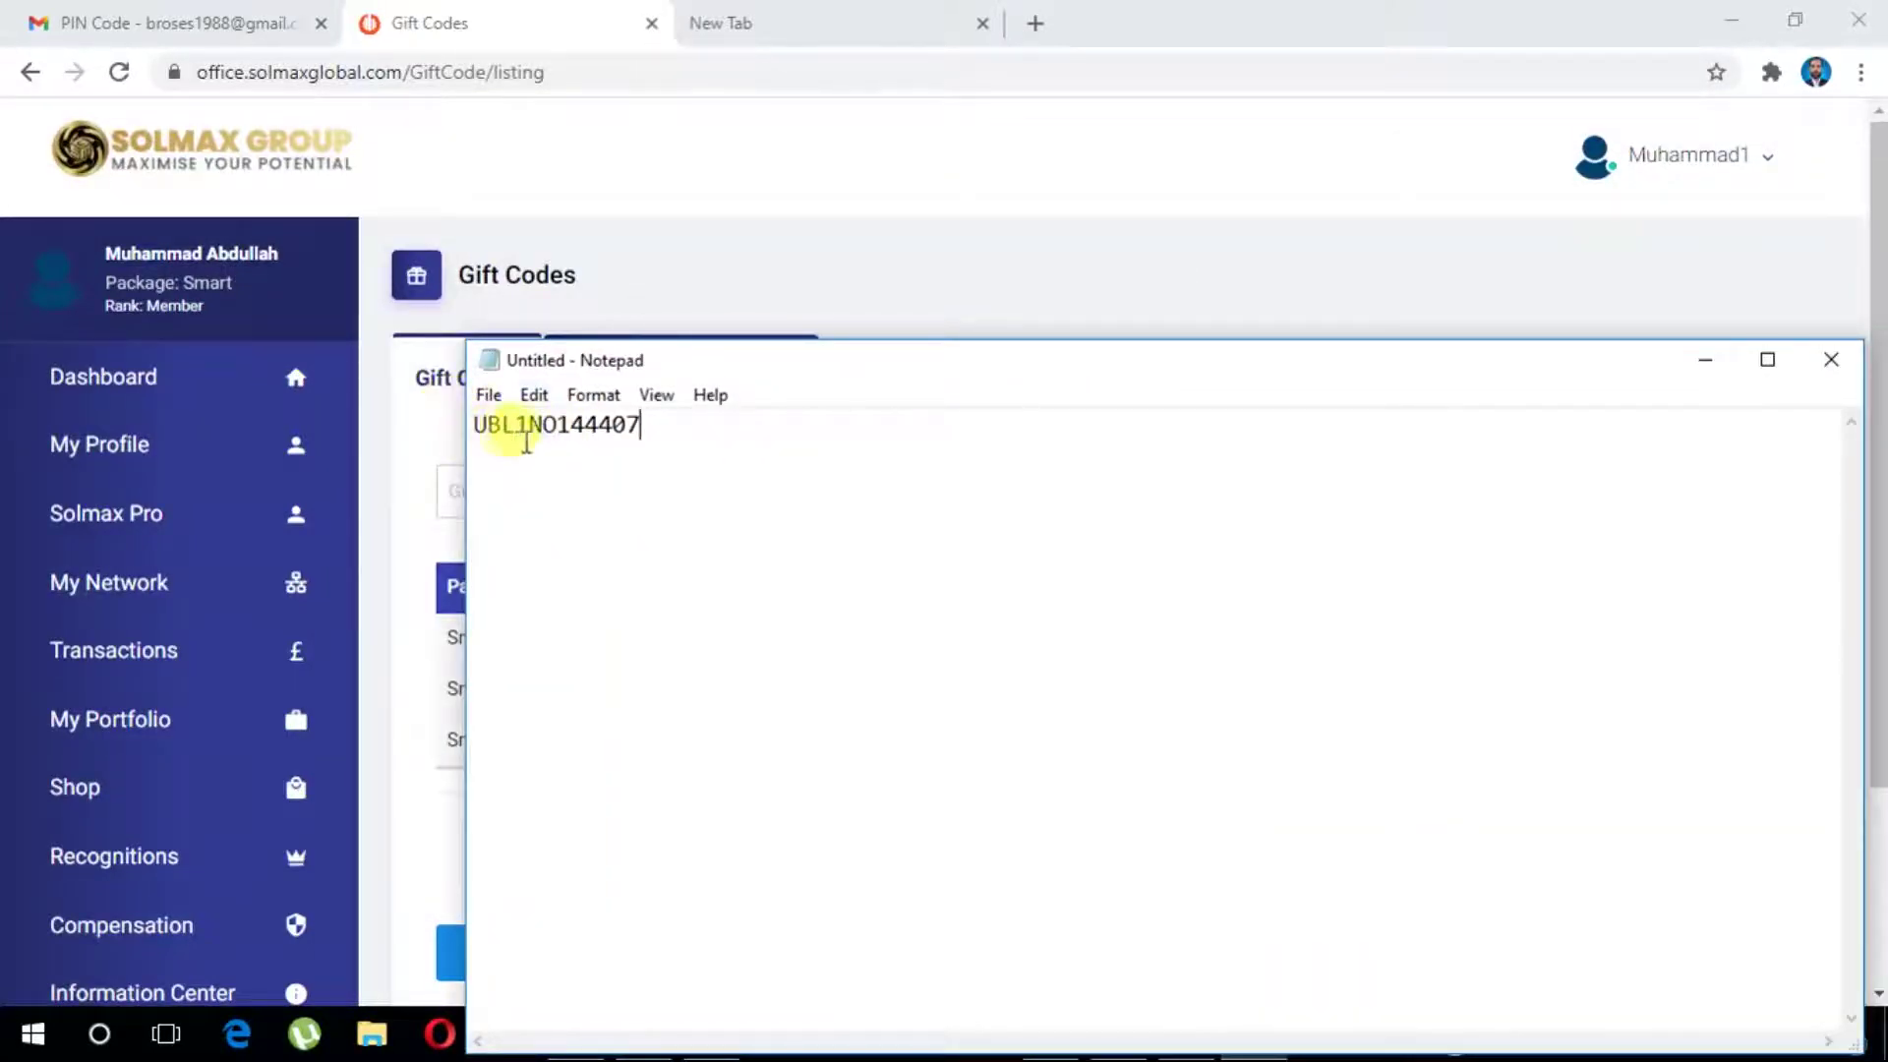
drag(1129, 379, 973, 421)
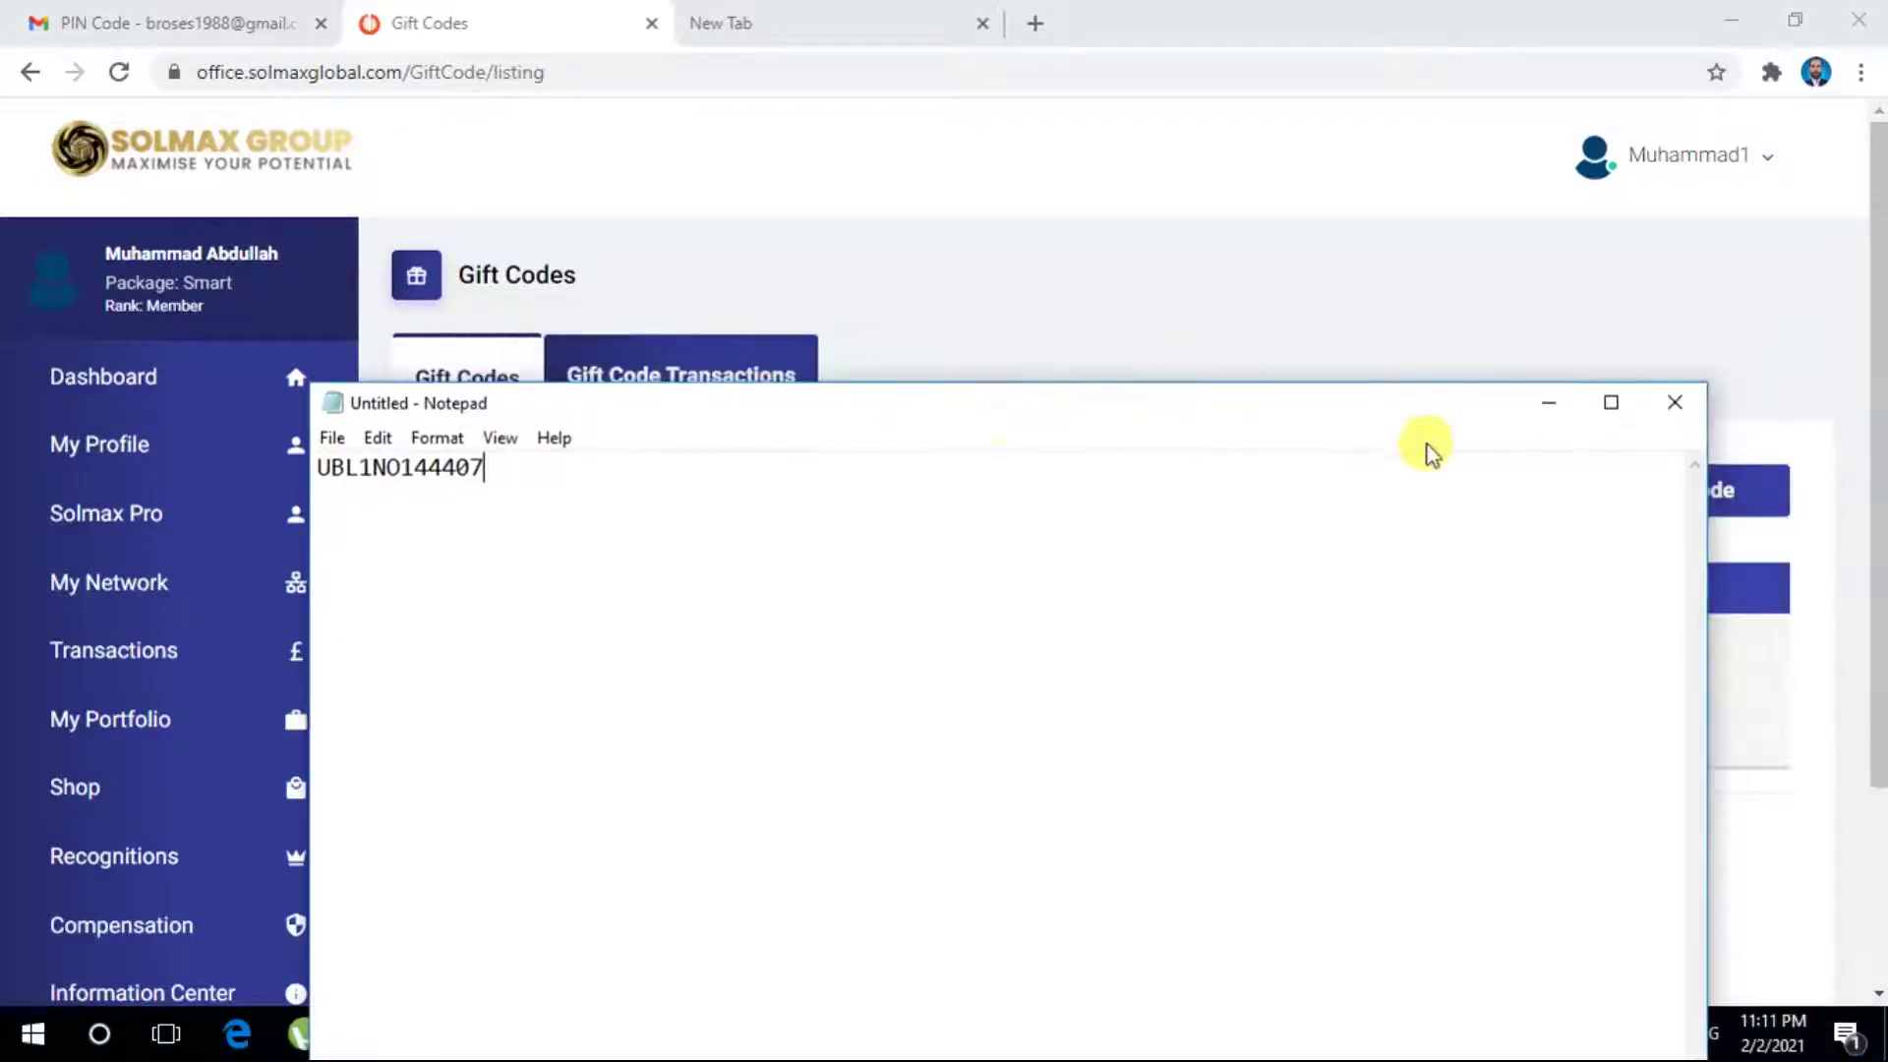
click(1549, 403)
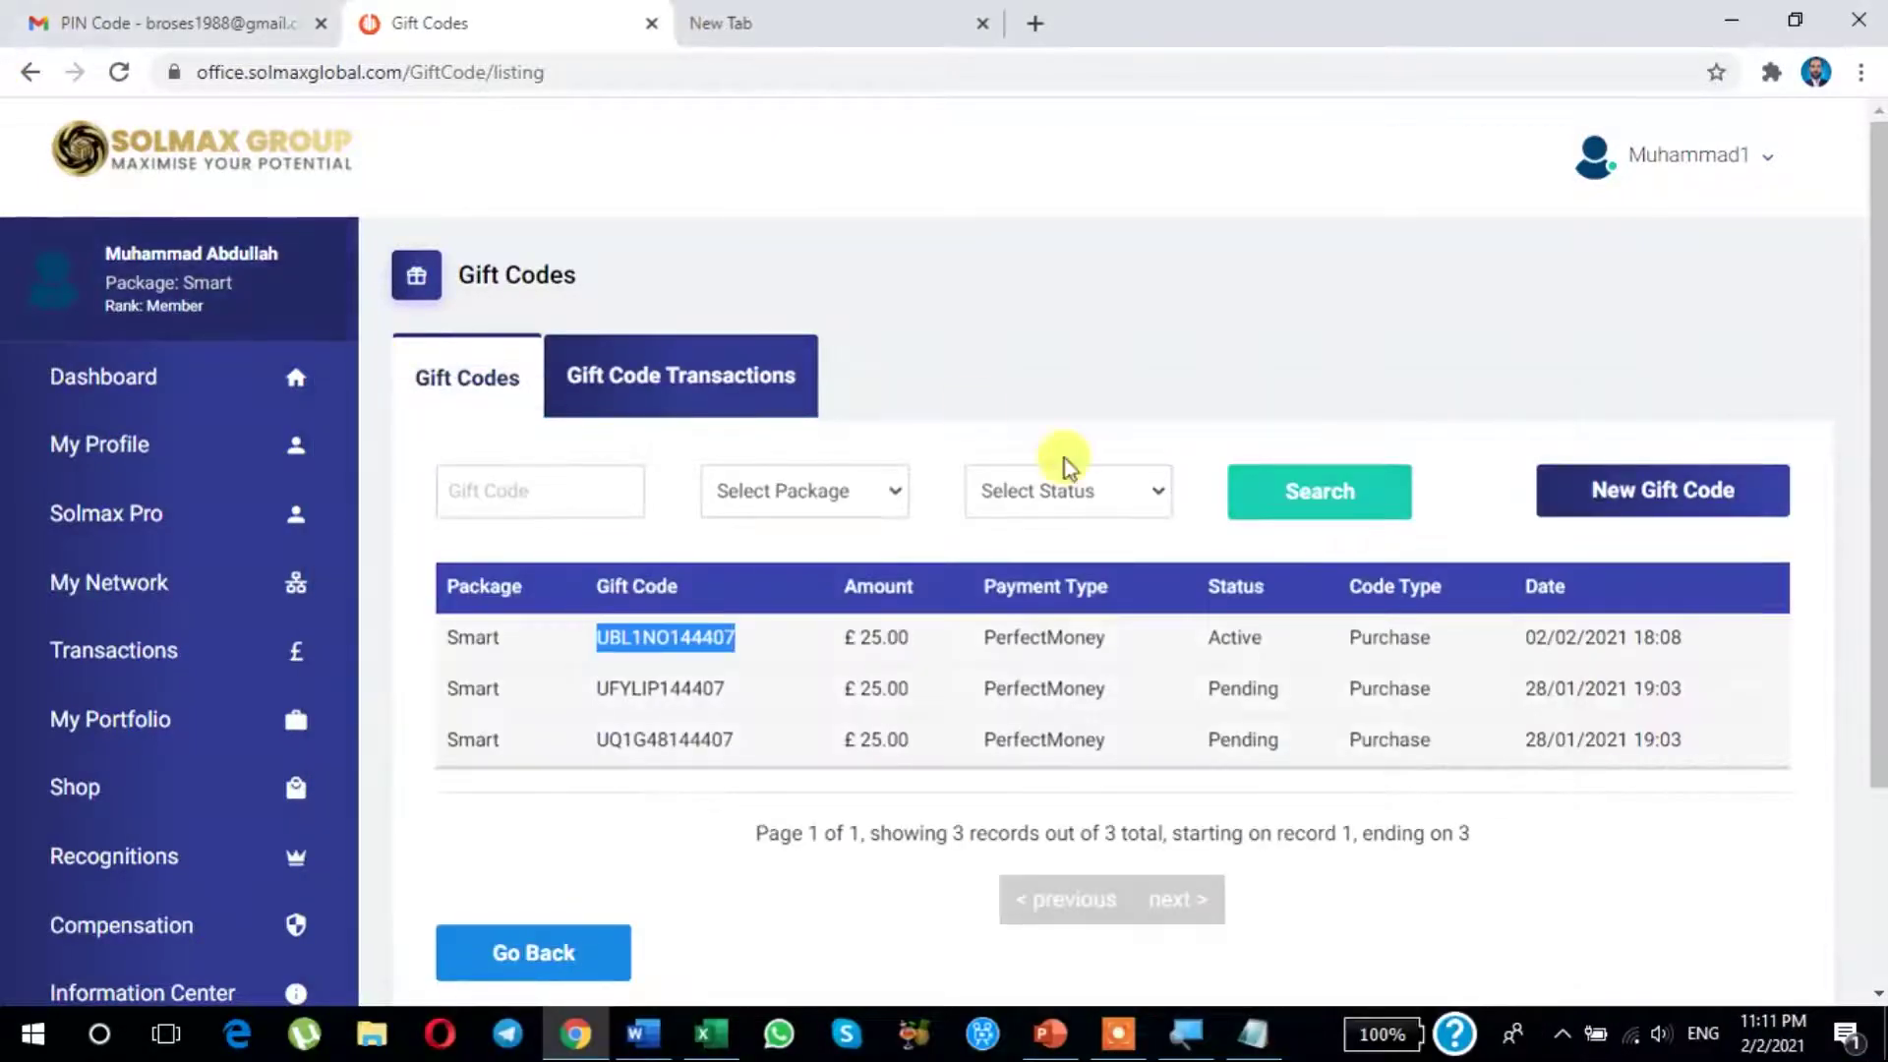
click(1723, 167)
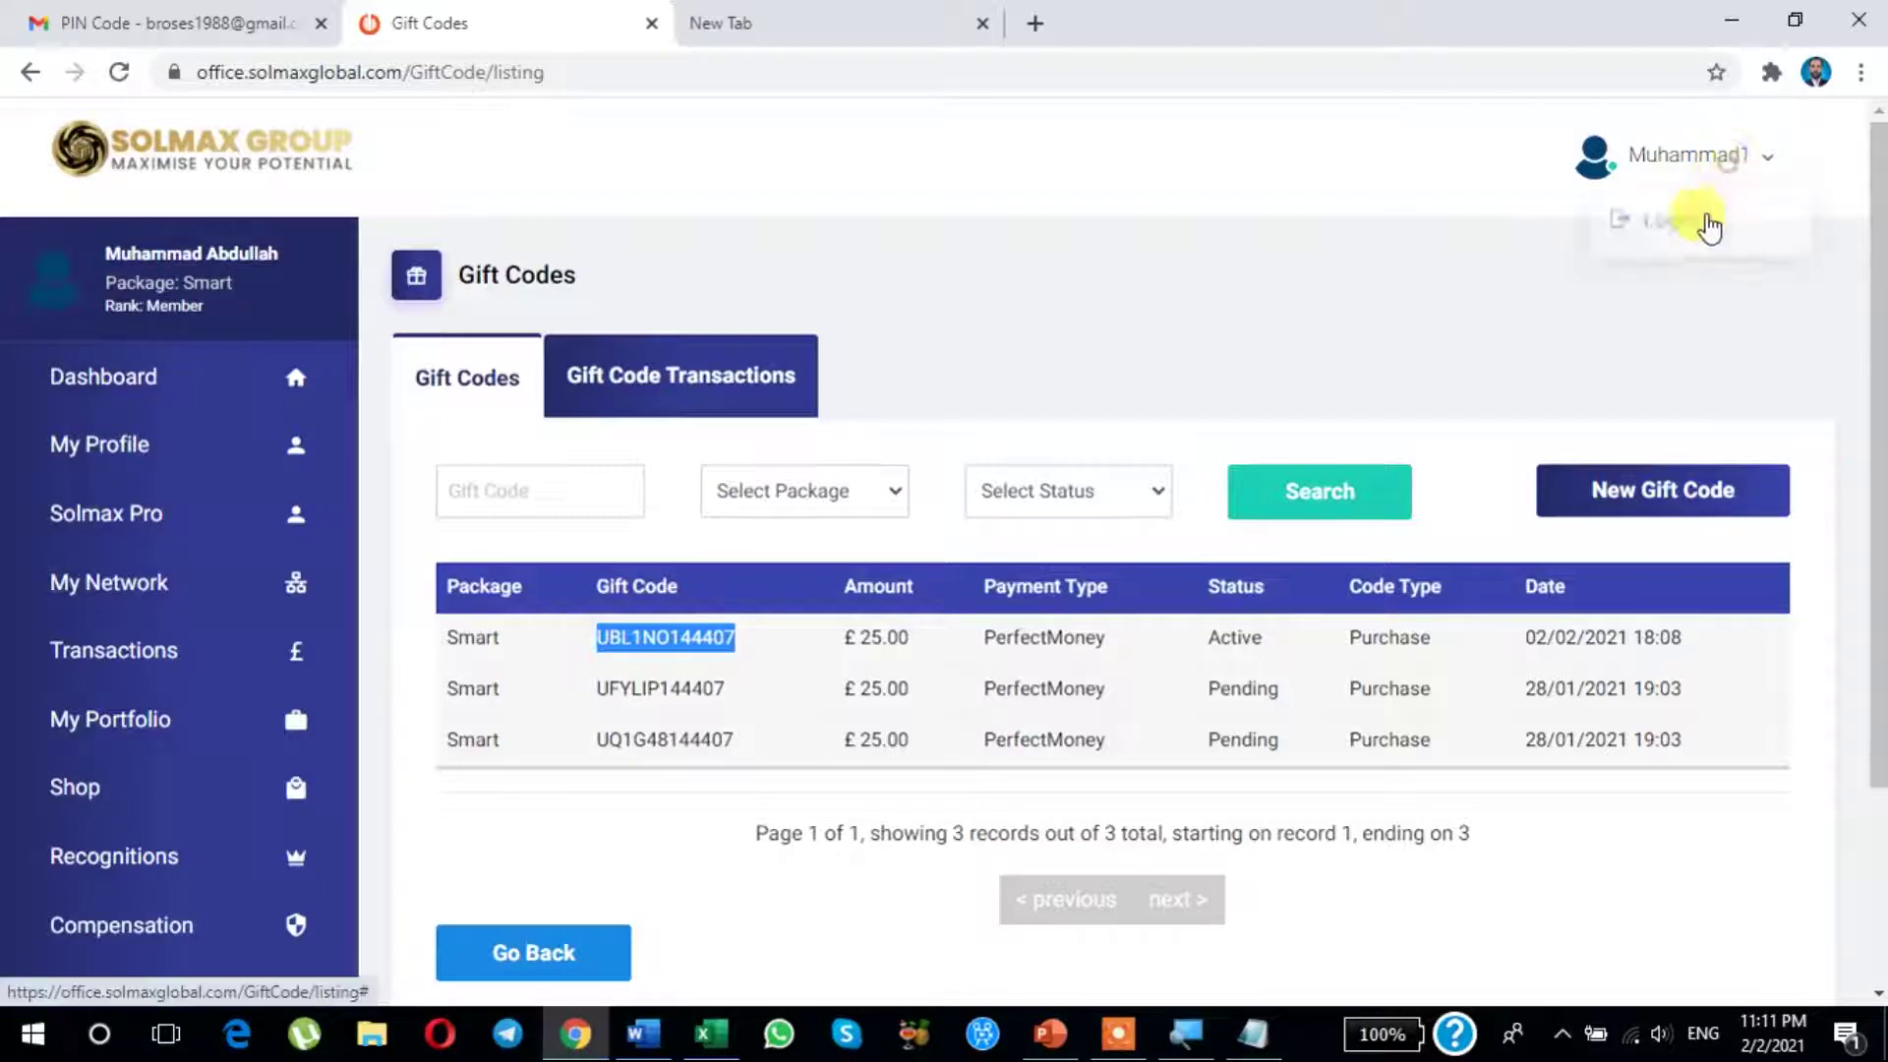
click(1673, 266)
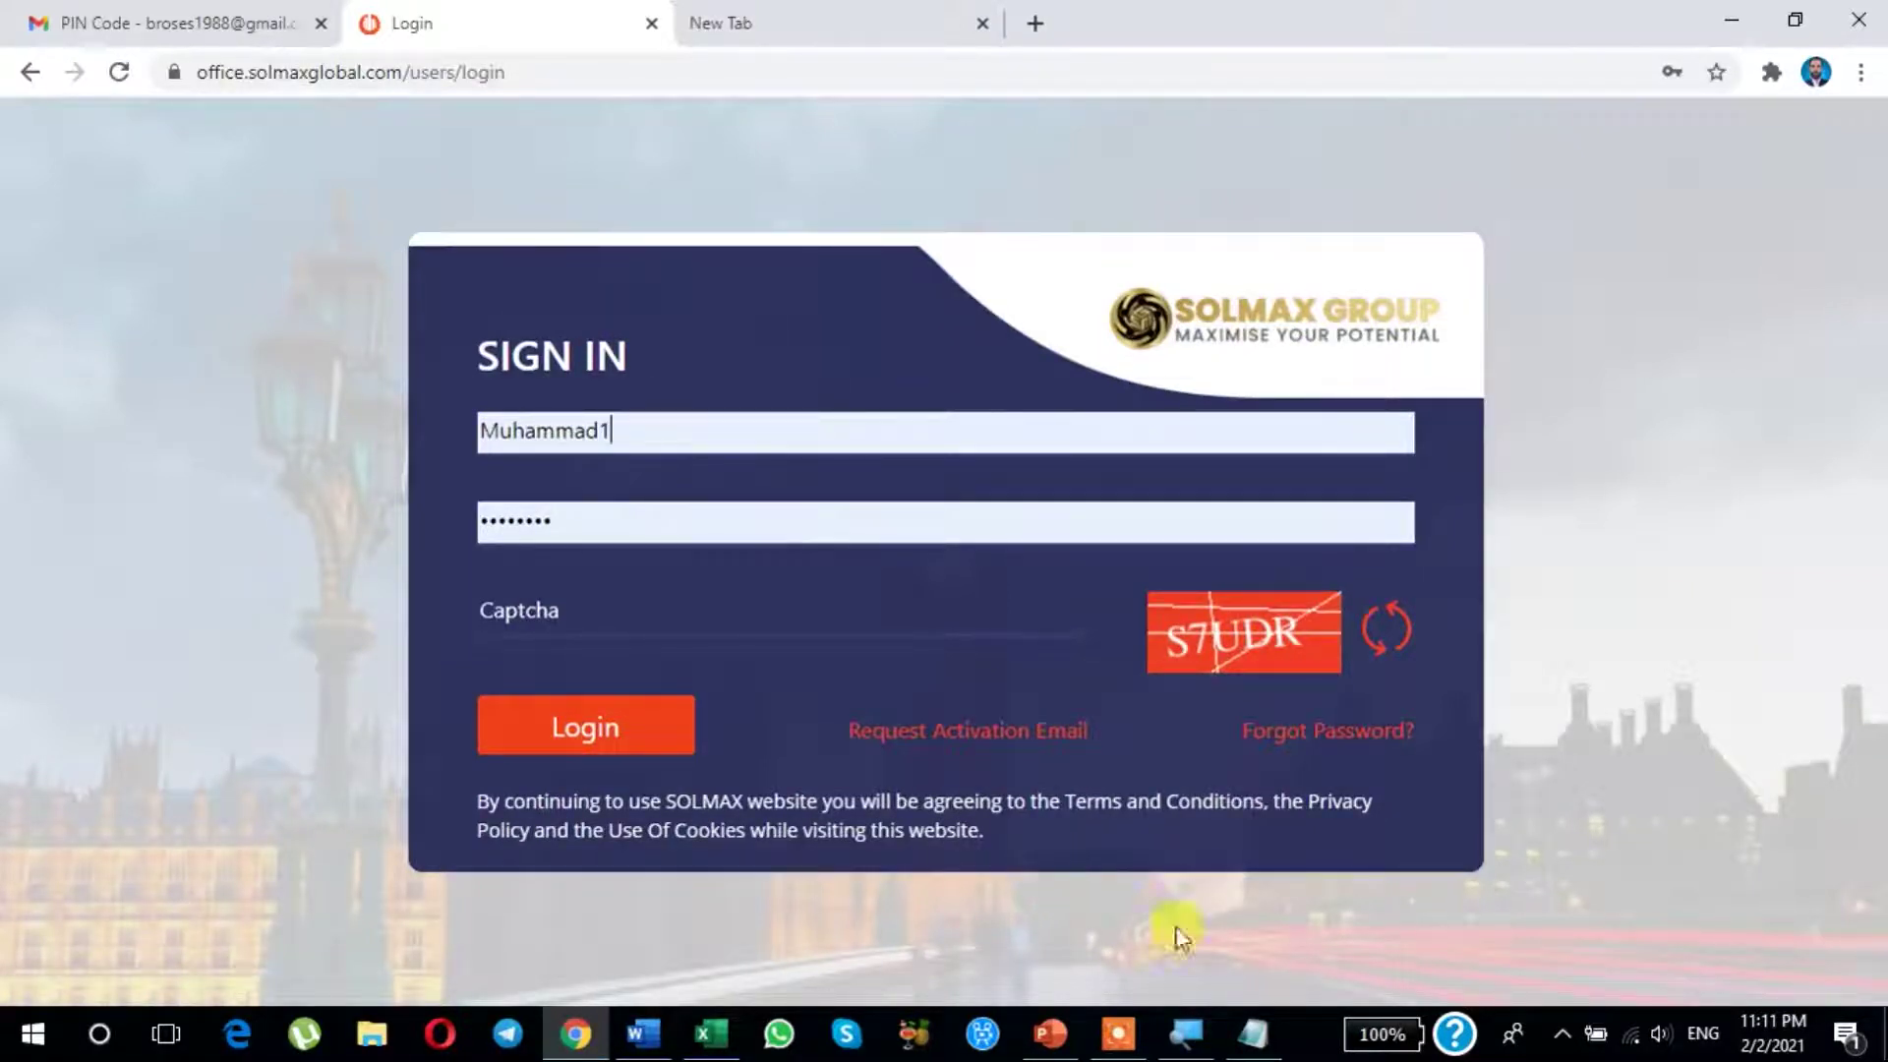
Step: Sign in with the second saved account's login and the captcha answer
mouse_move(1117, 1027)
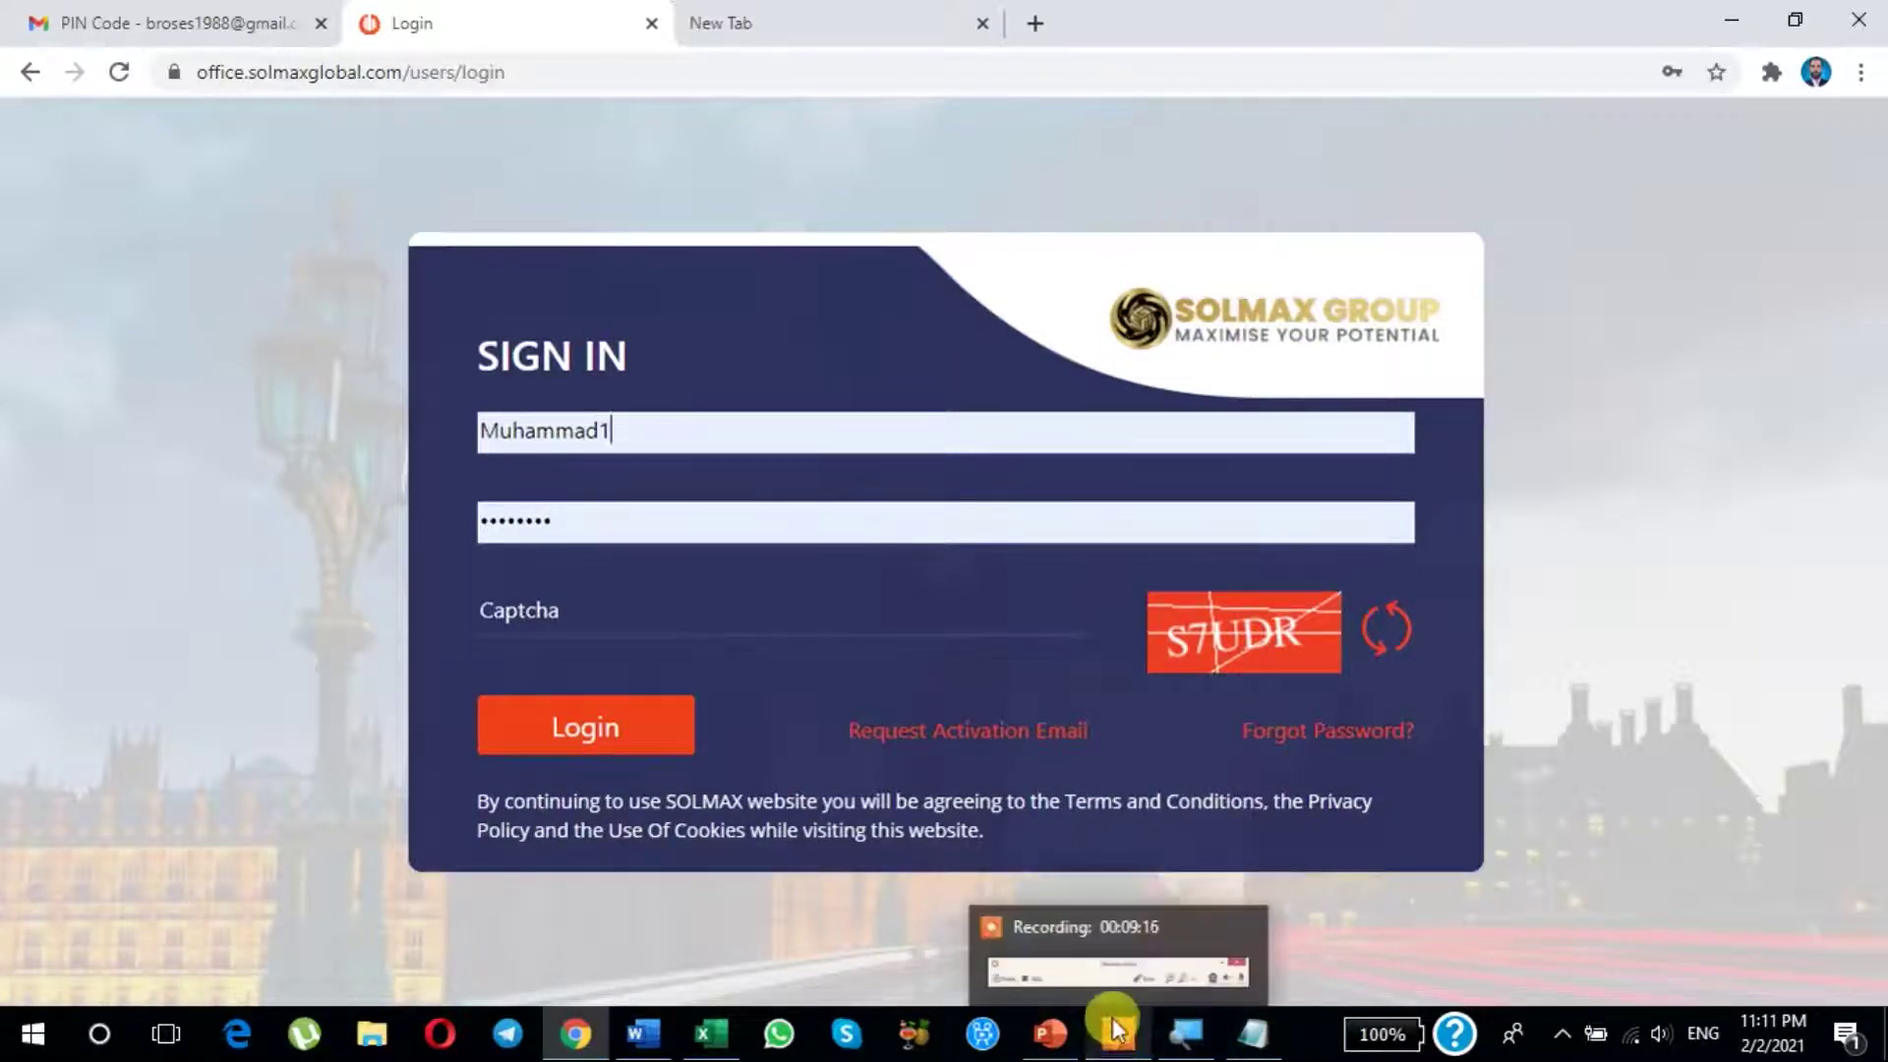
click(629, 433)
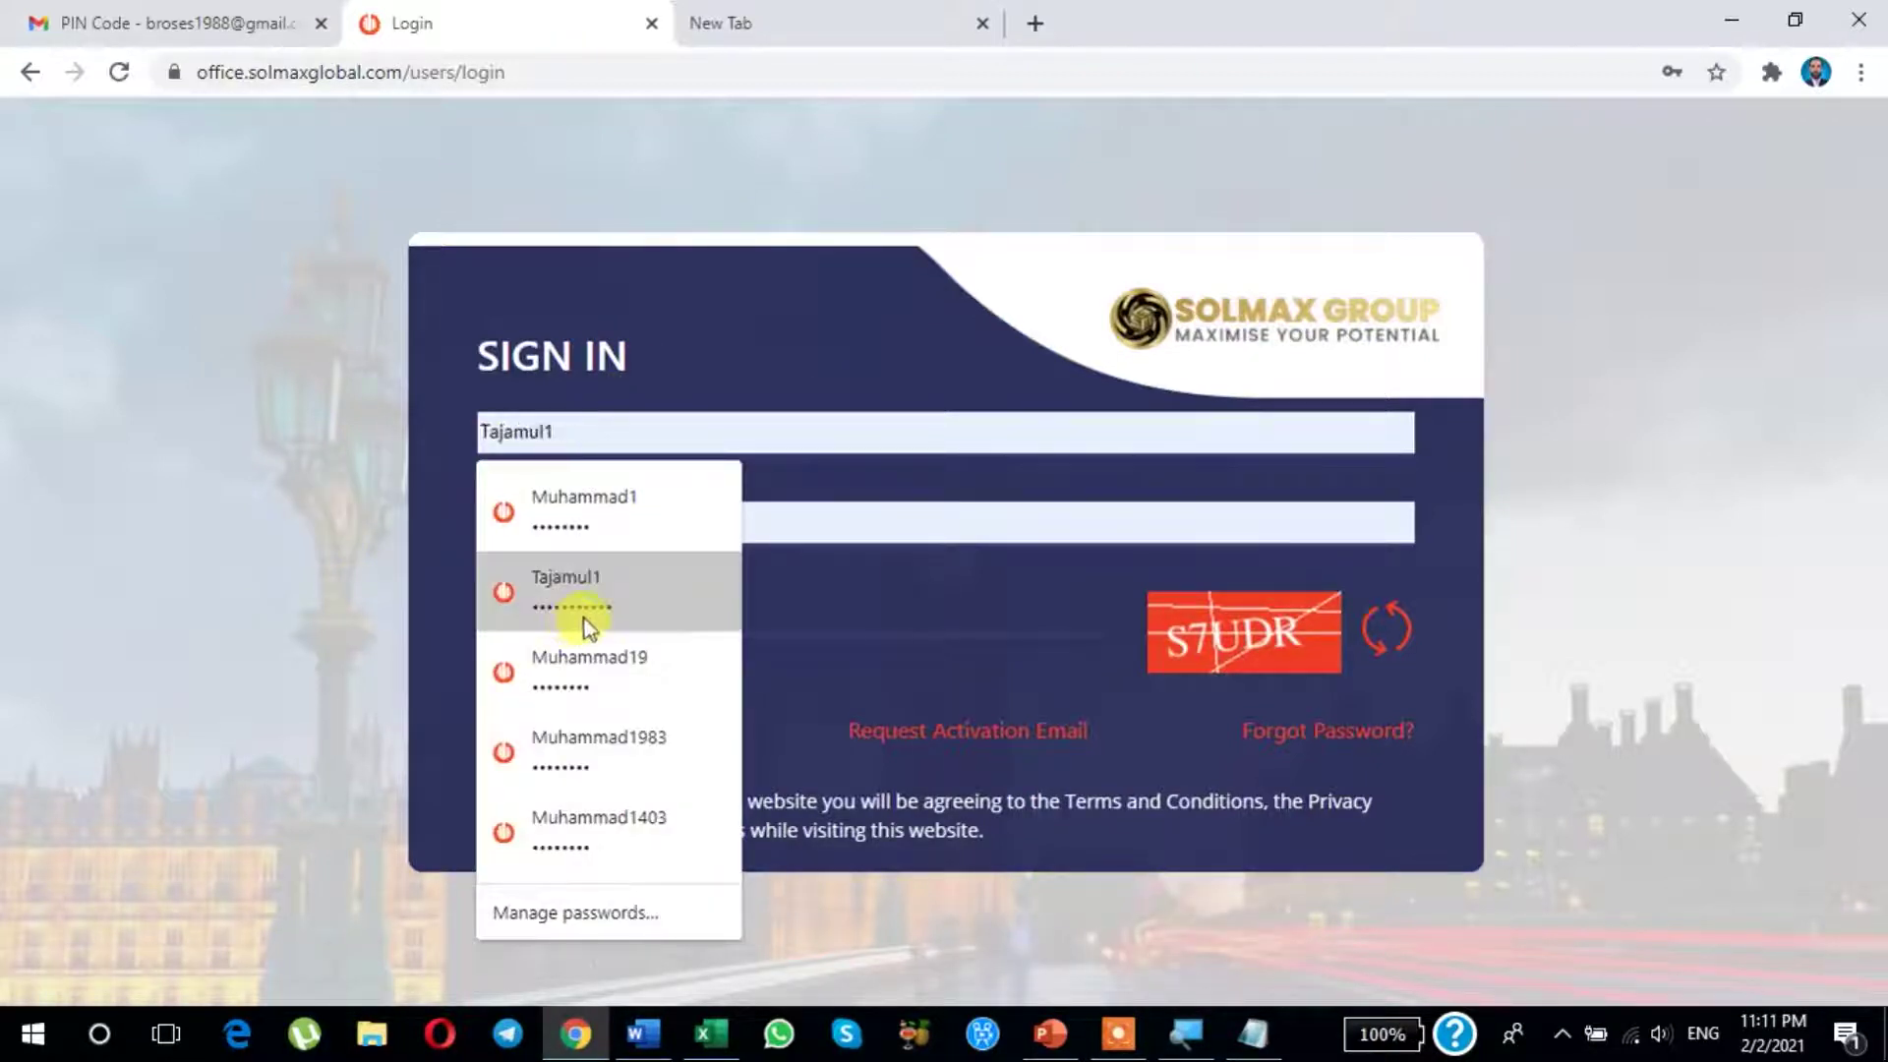
click(561, 594)
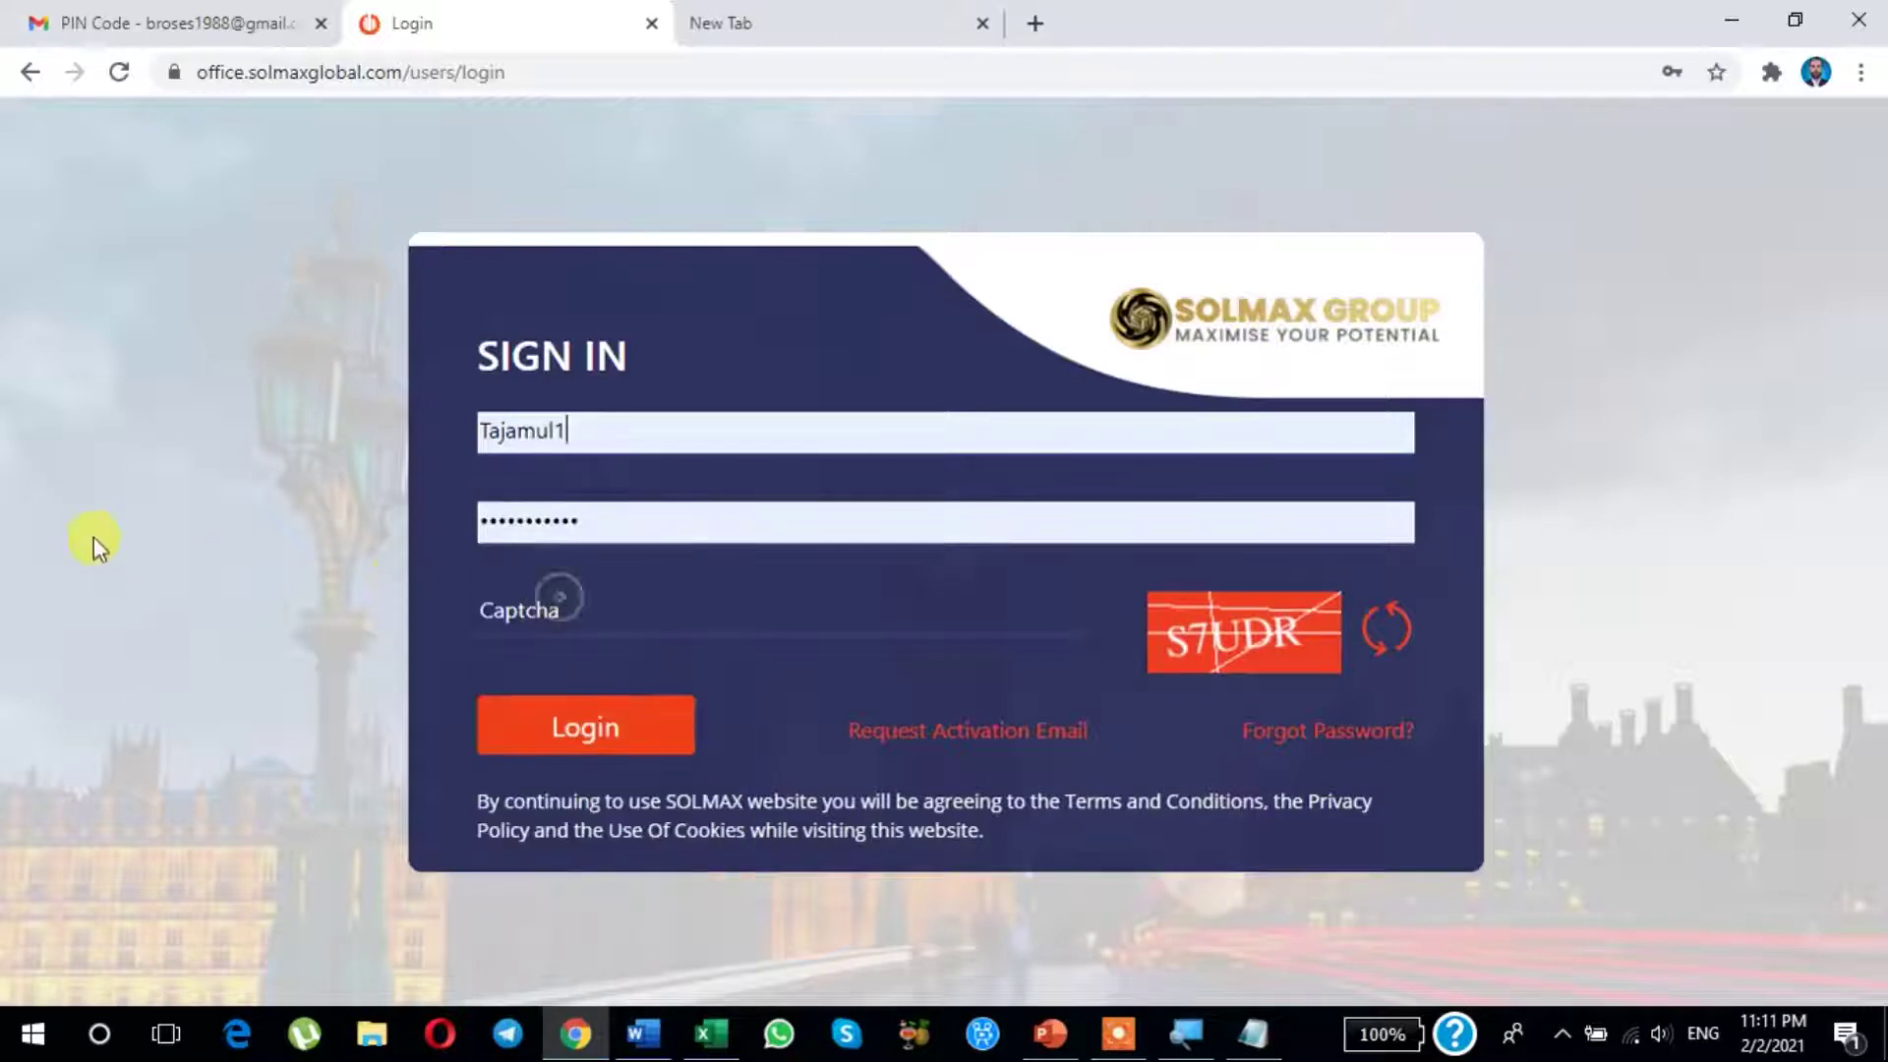
click(541, 612)
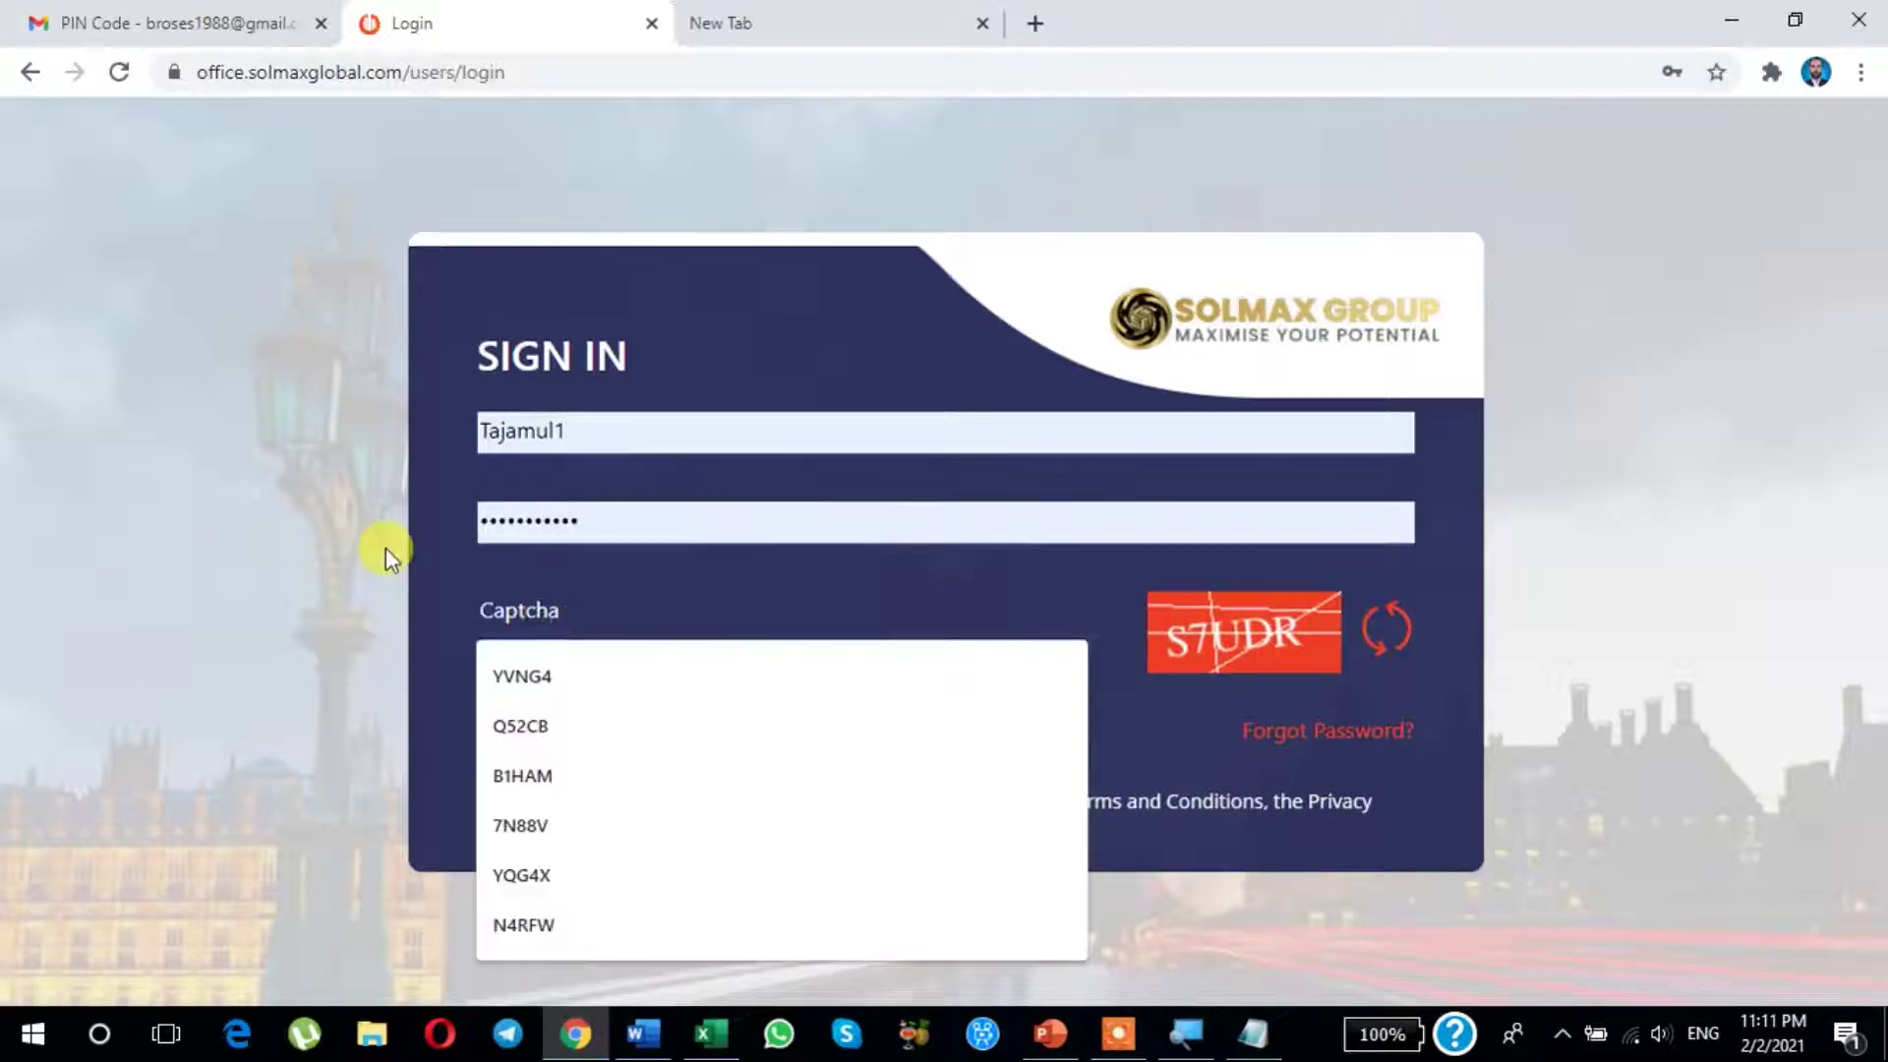
text(S7U)
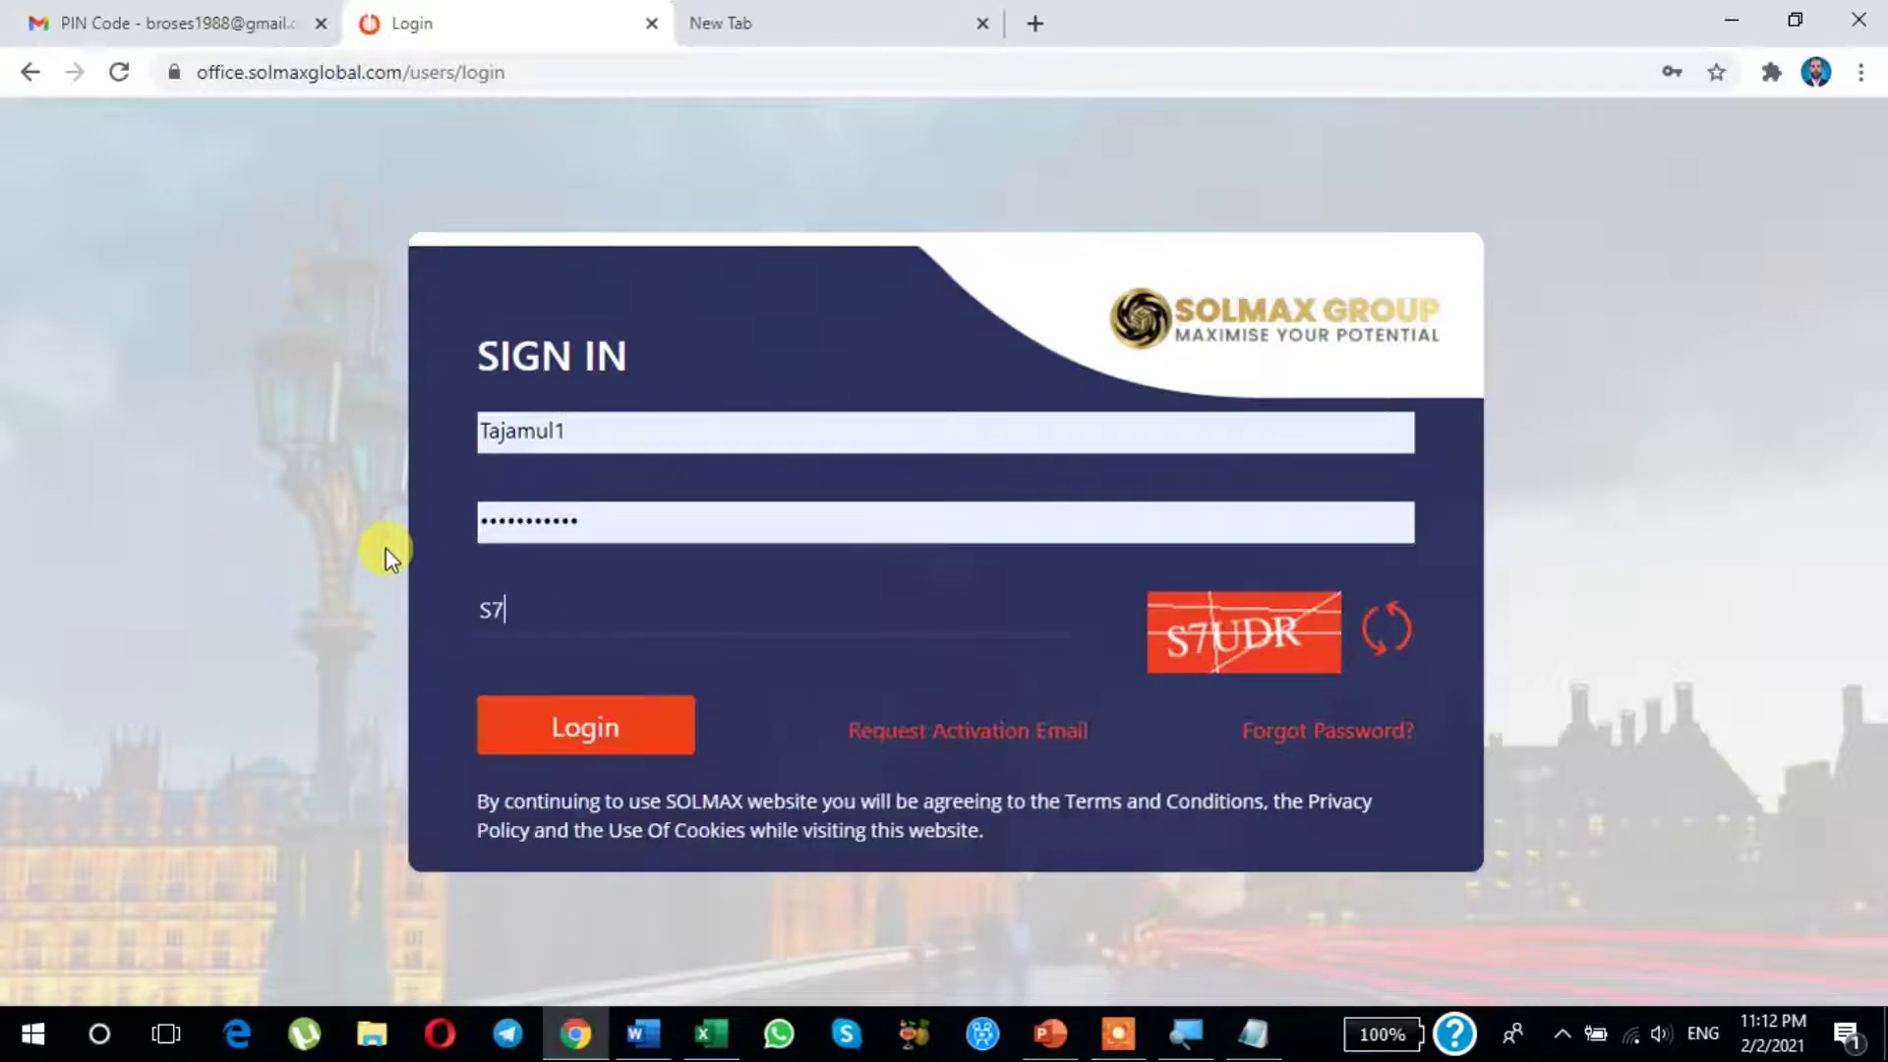
text(DR)
click(546, 716)
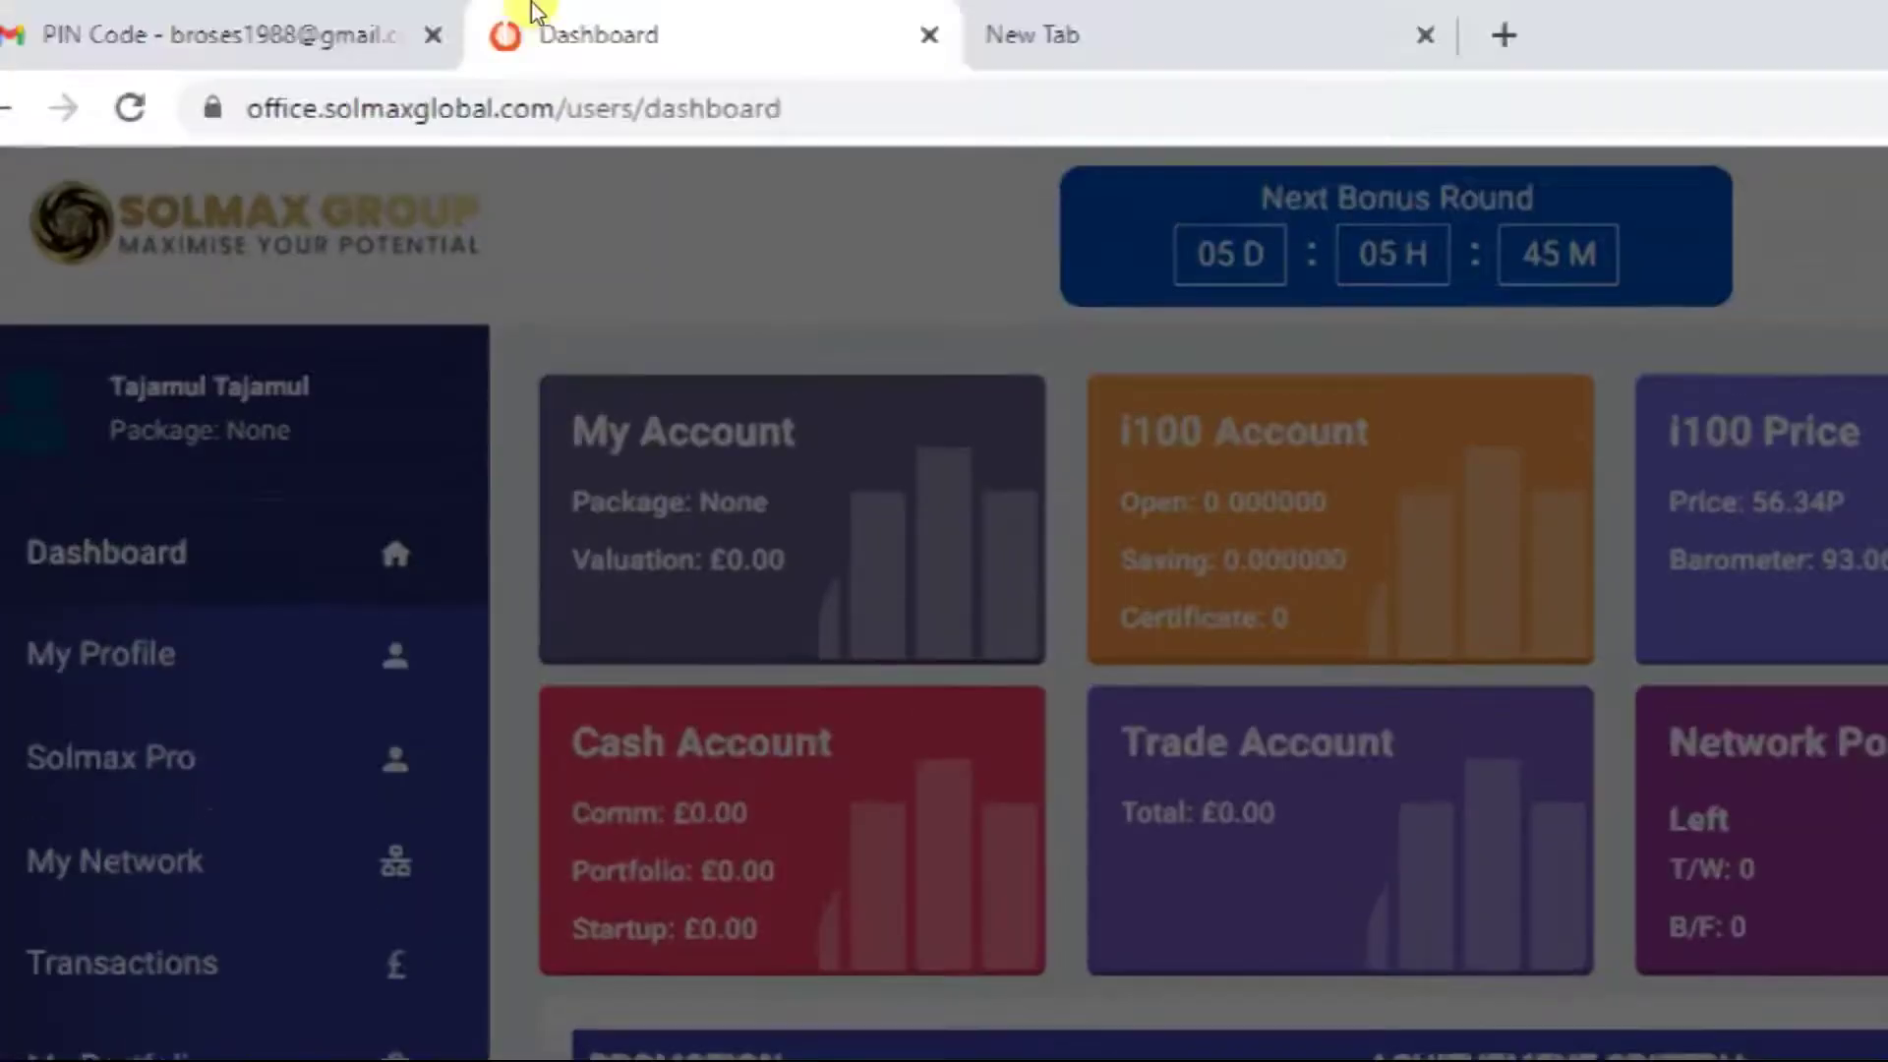
key(ctrl+Tab)
click(494, 37)
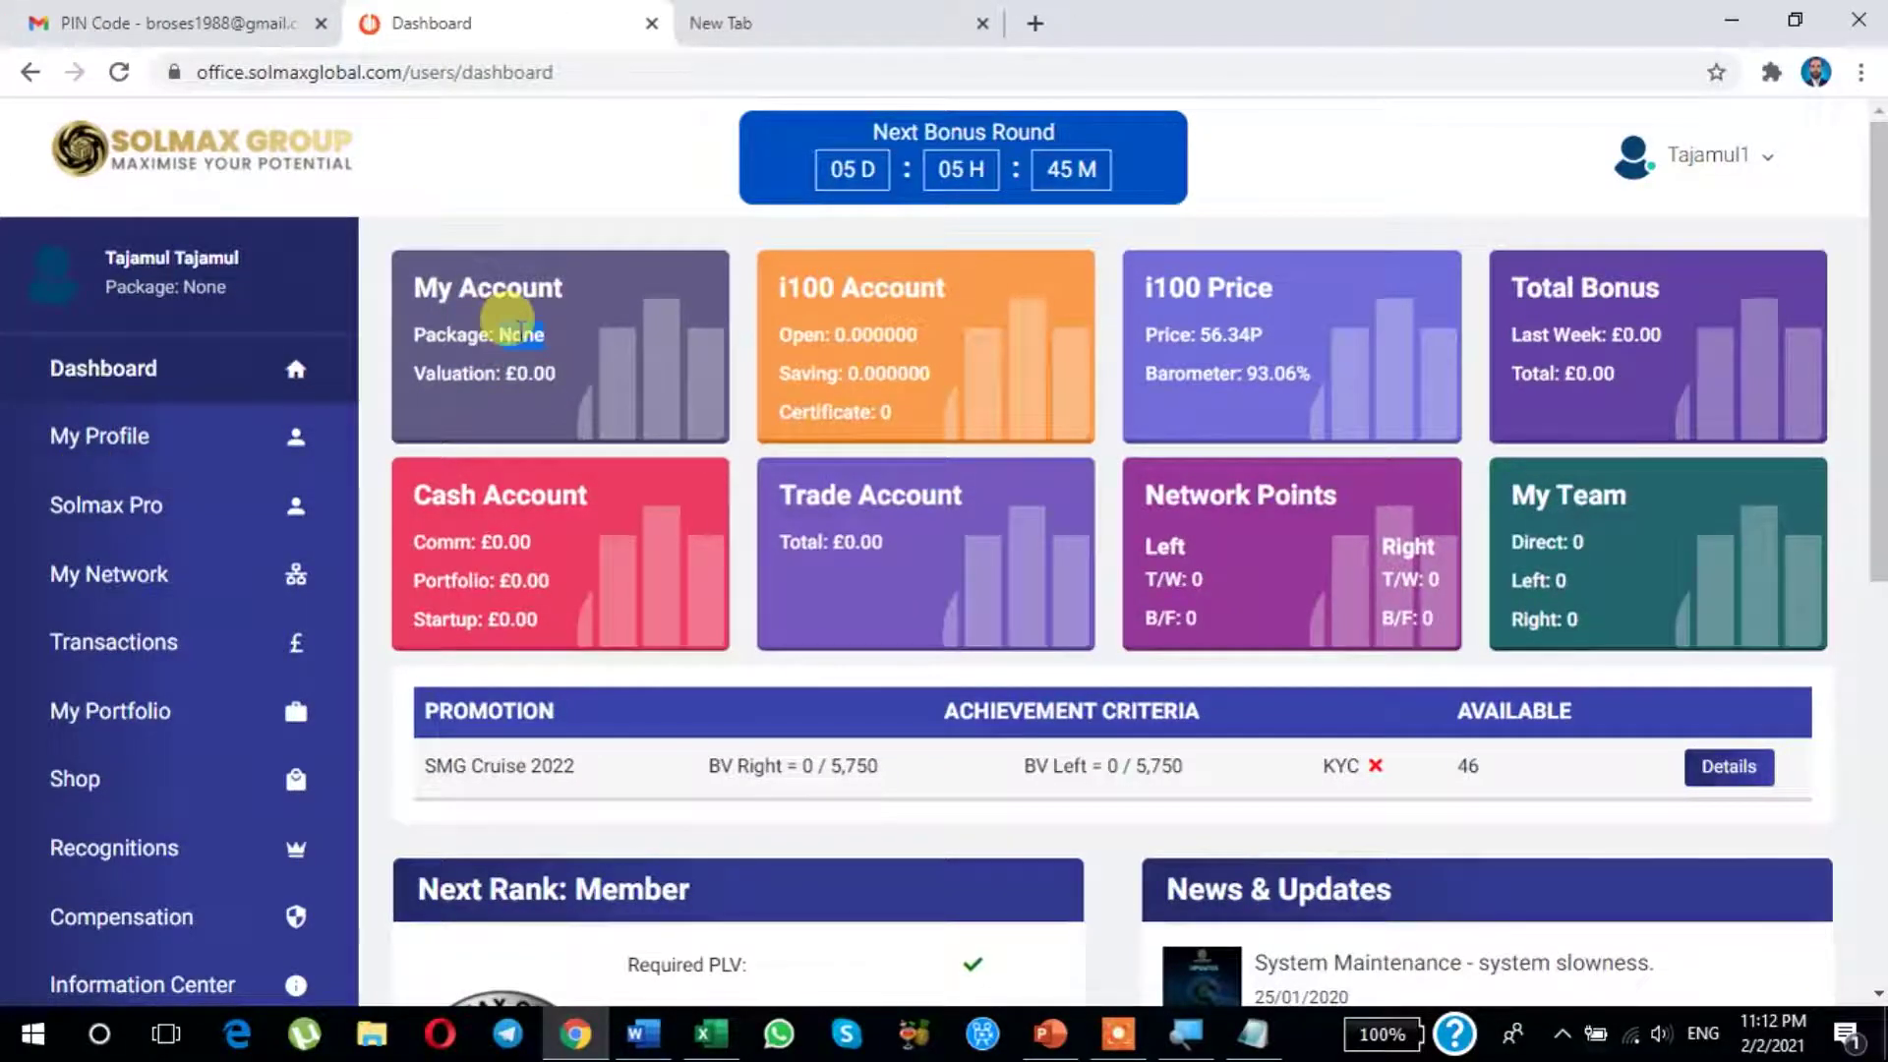
click(533, 403)
scroll(576, 380, down, 1)
scroll(576, 381, up, 1)
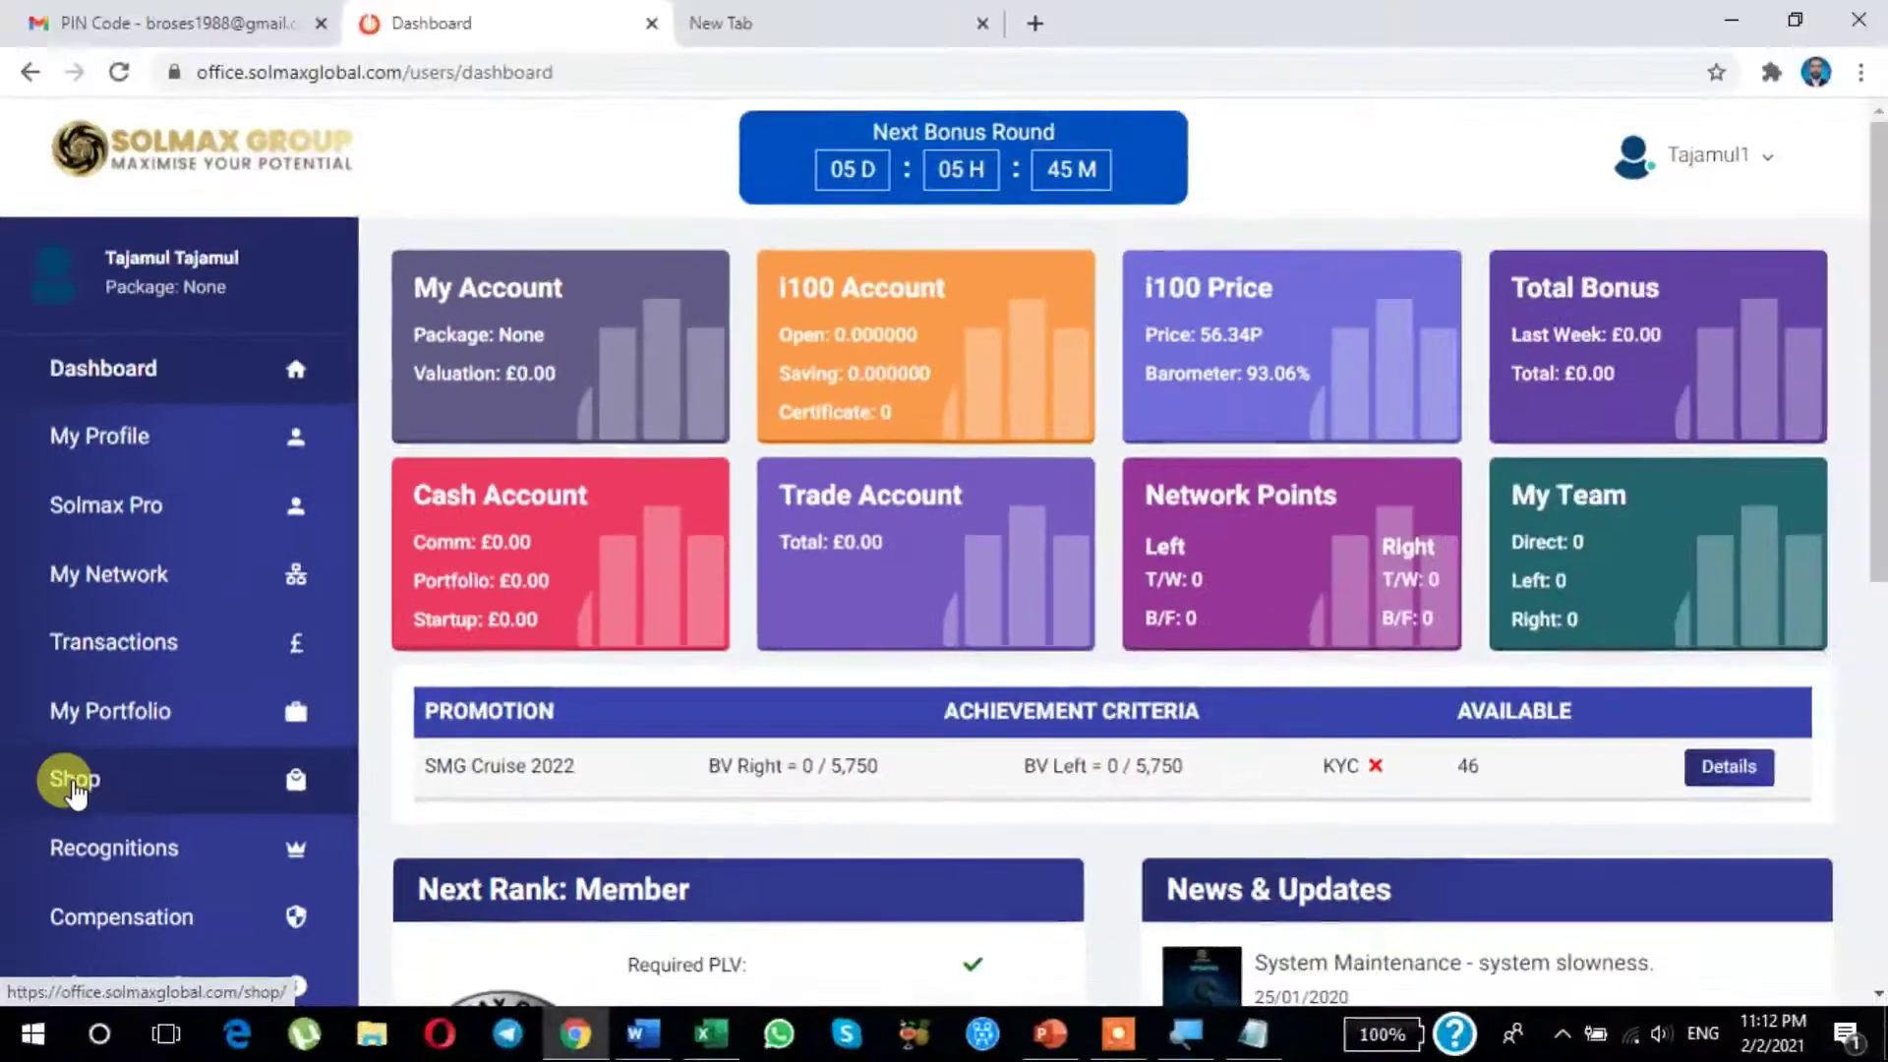
Step: Open Shop > Packages and select the Smart £25 package
click(75, 790)
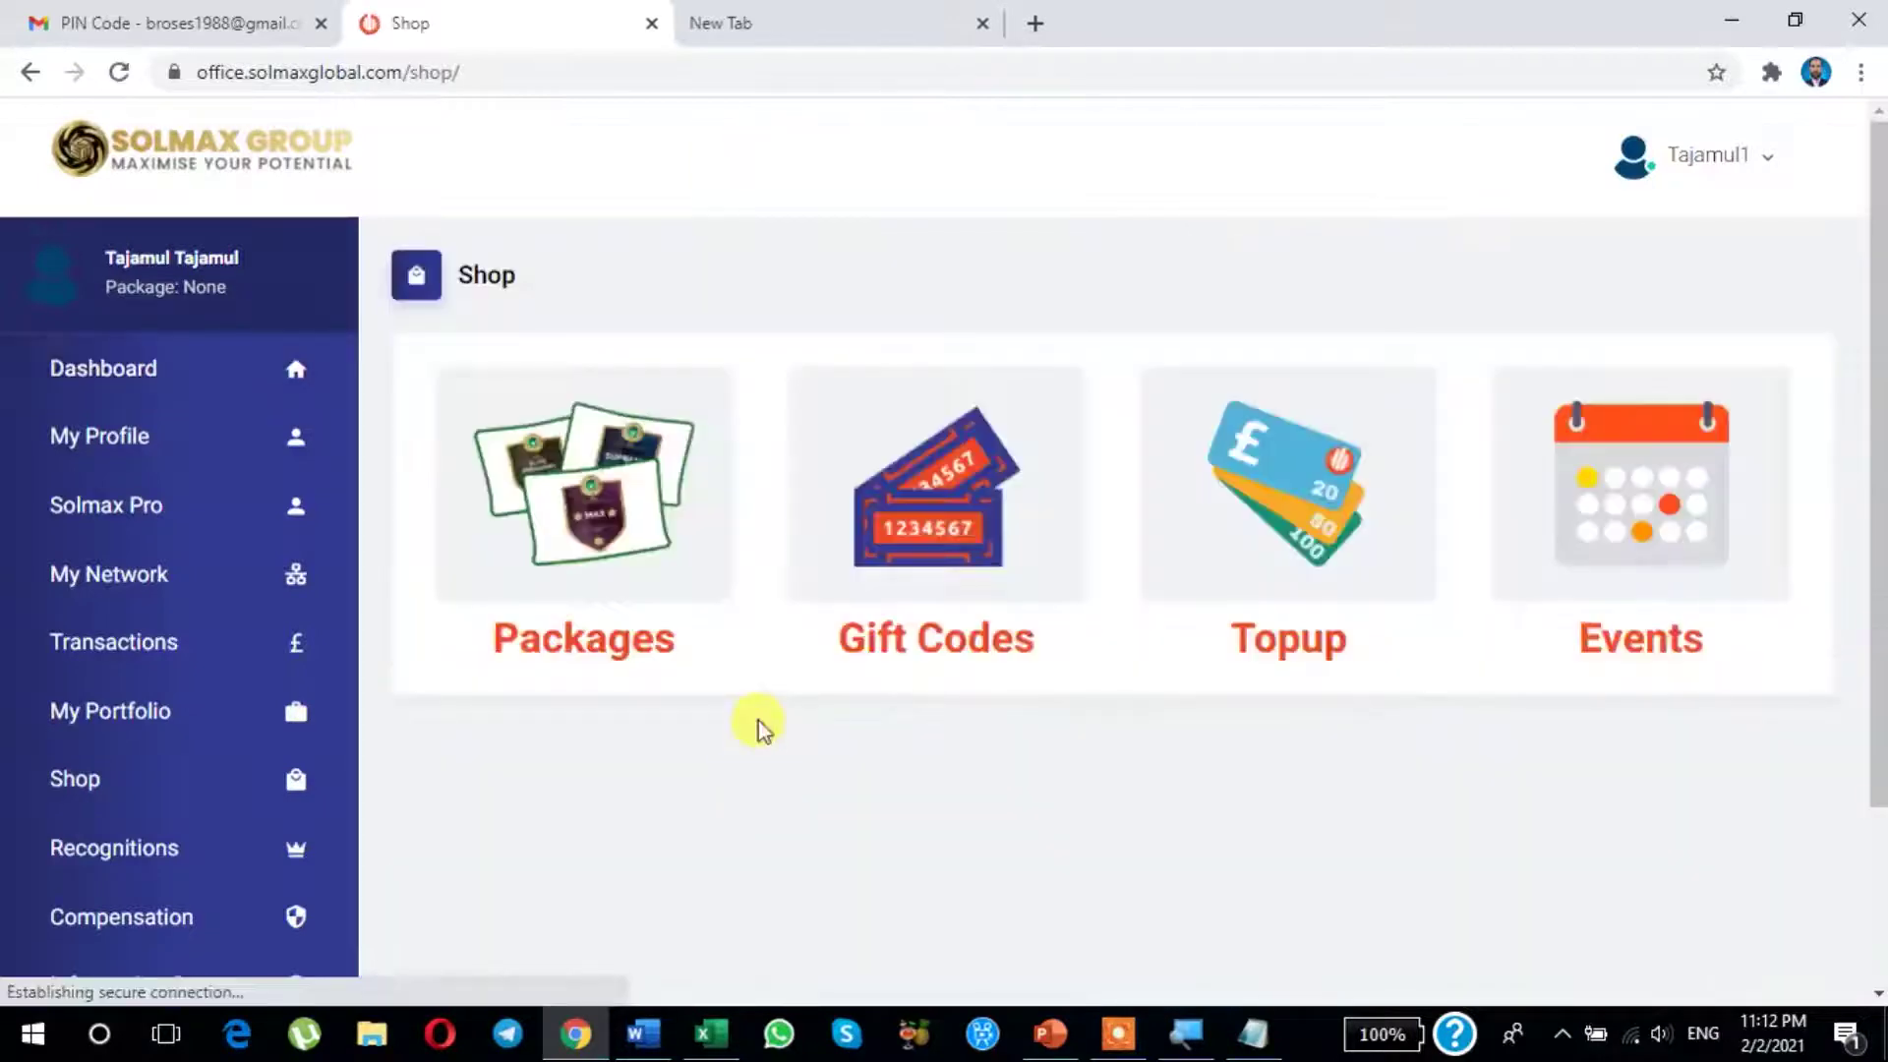
scroll(753, 664, down, 3)
scroll(668, 550, up, 3)
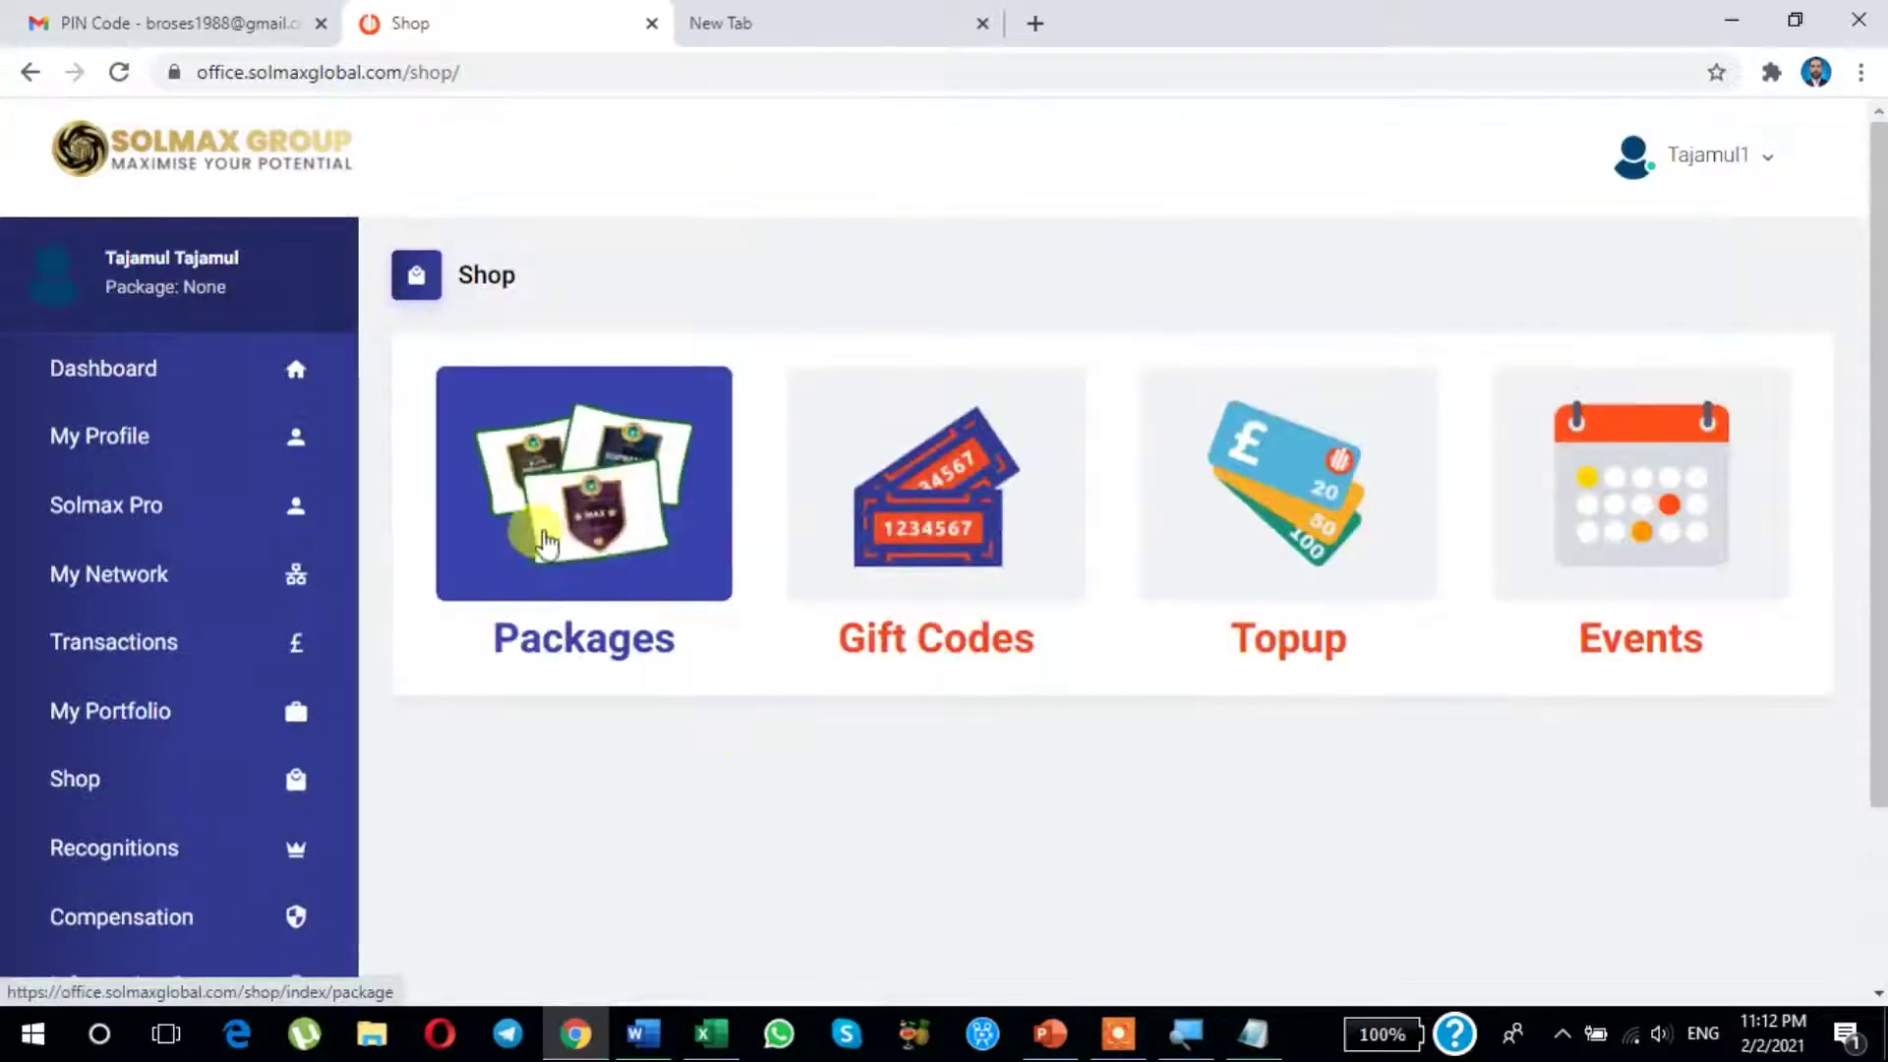
click(607, 573)
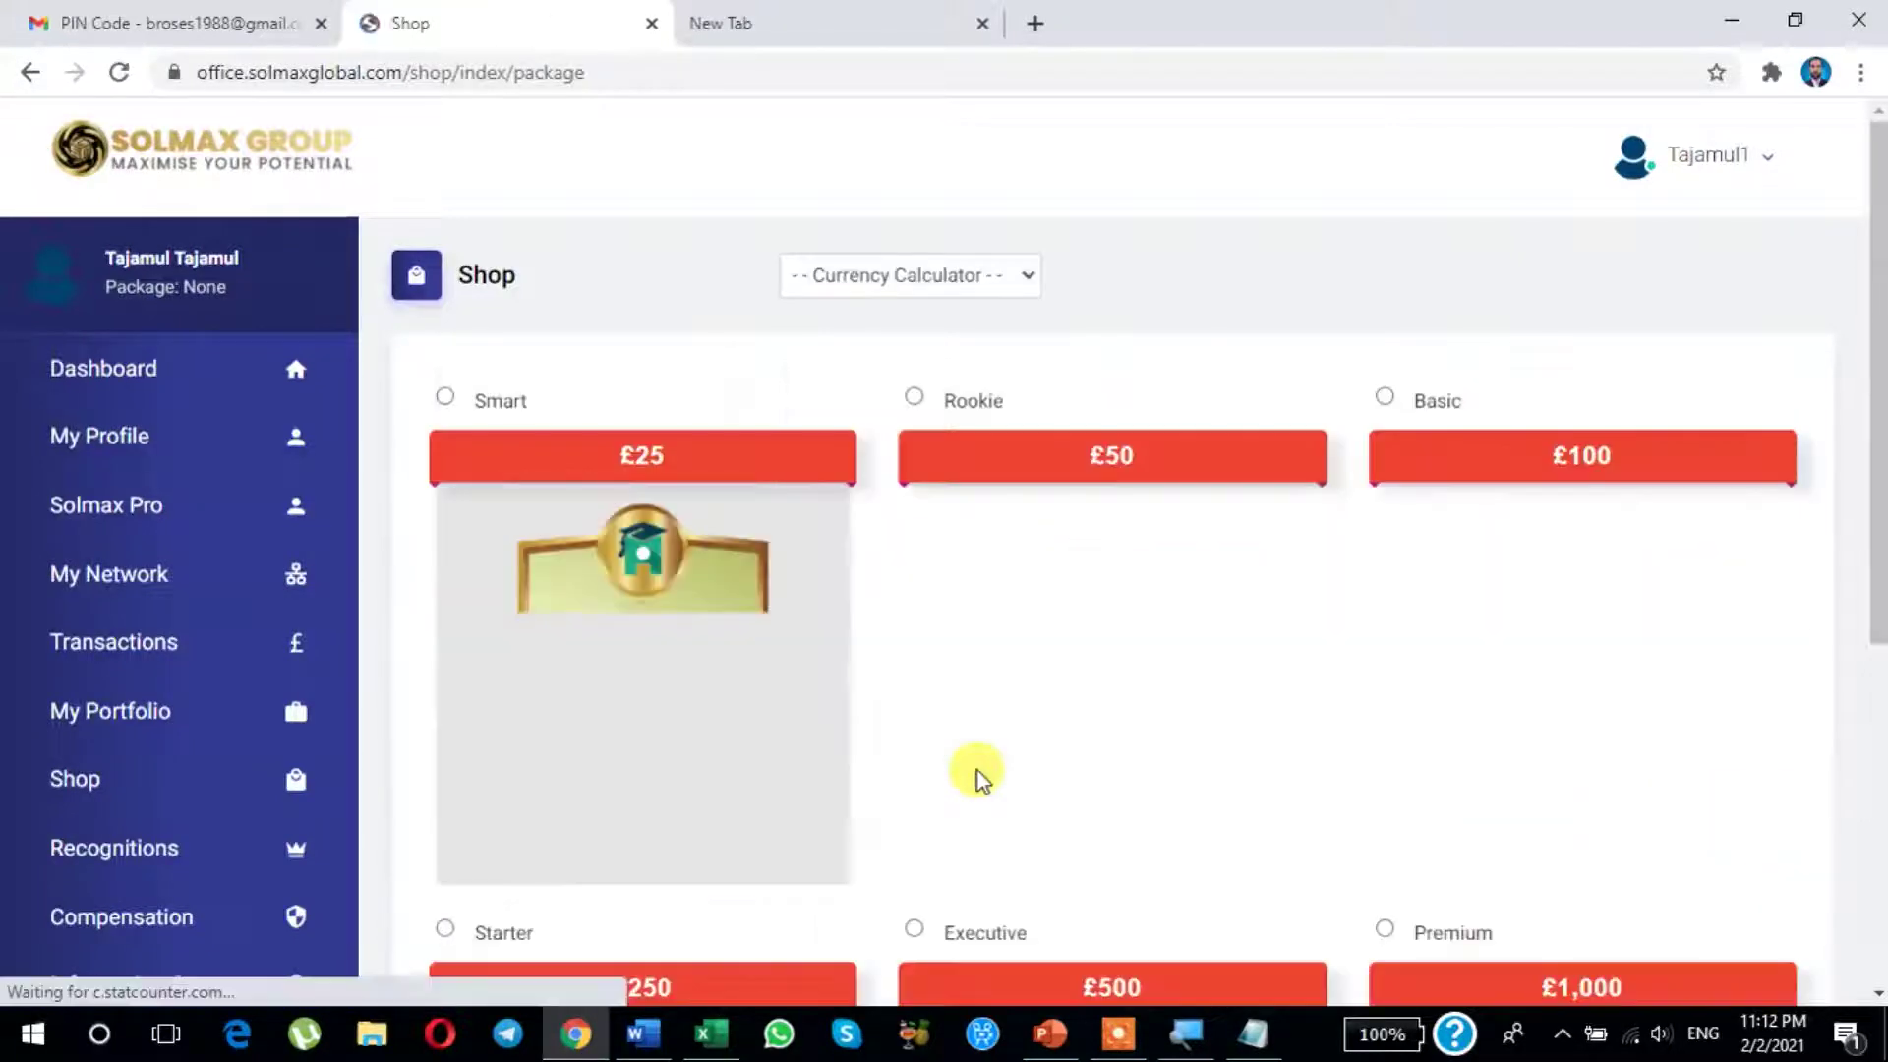
scroll(977, 770, down, 1)
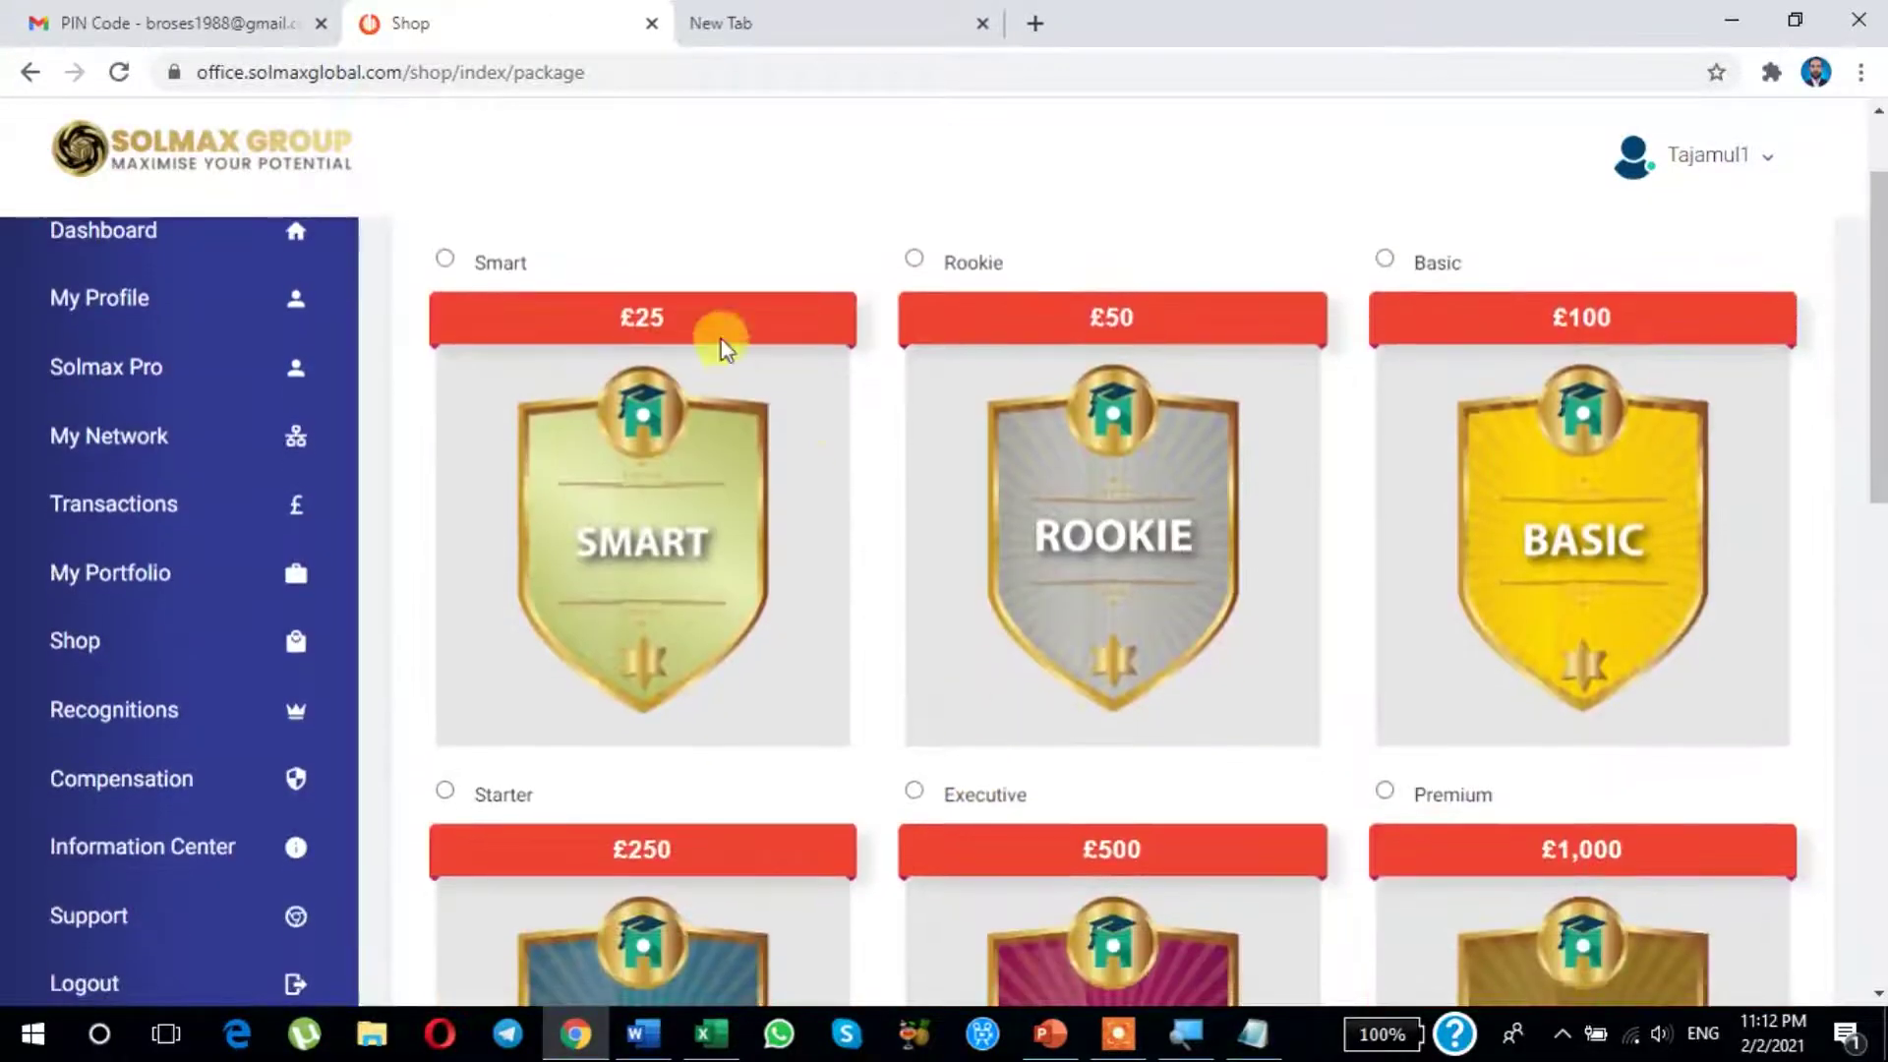
scroll(722, 338, up, 1)
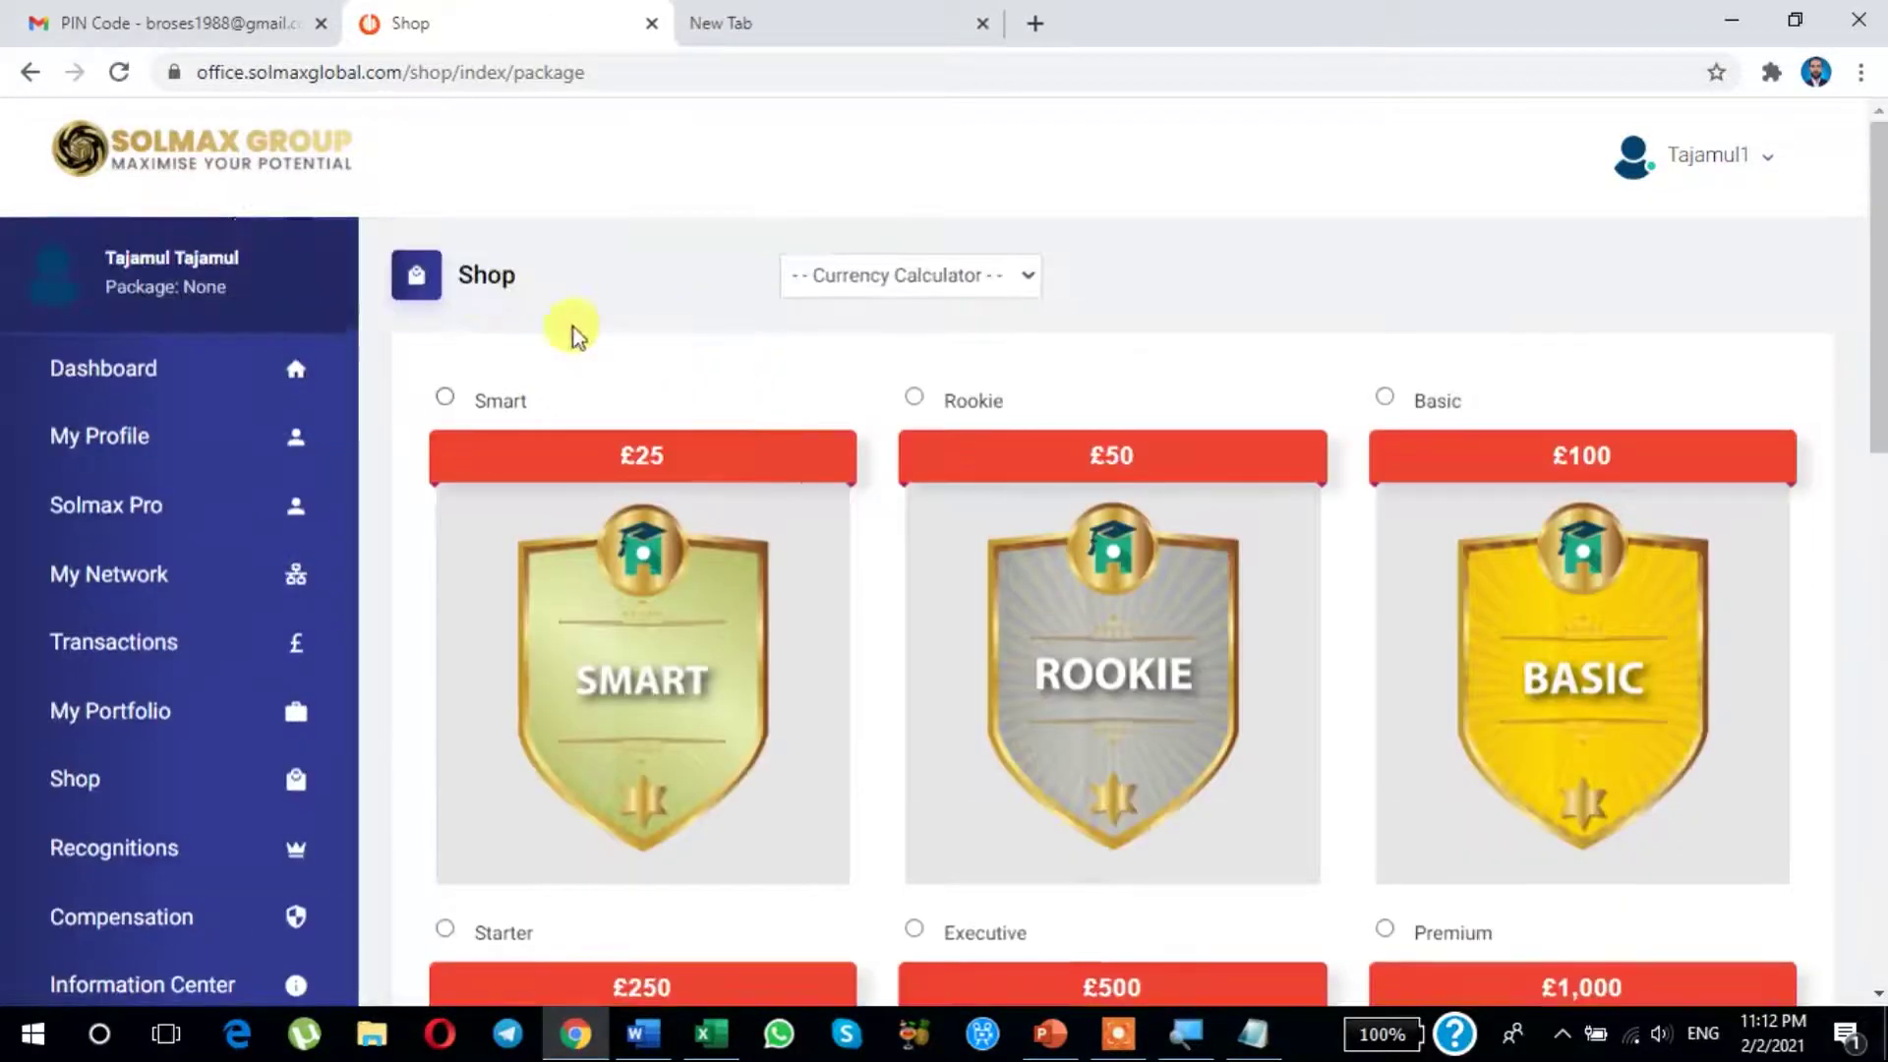
click(447, 398)
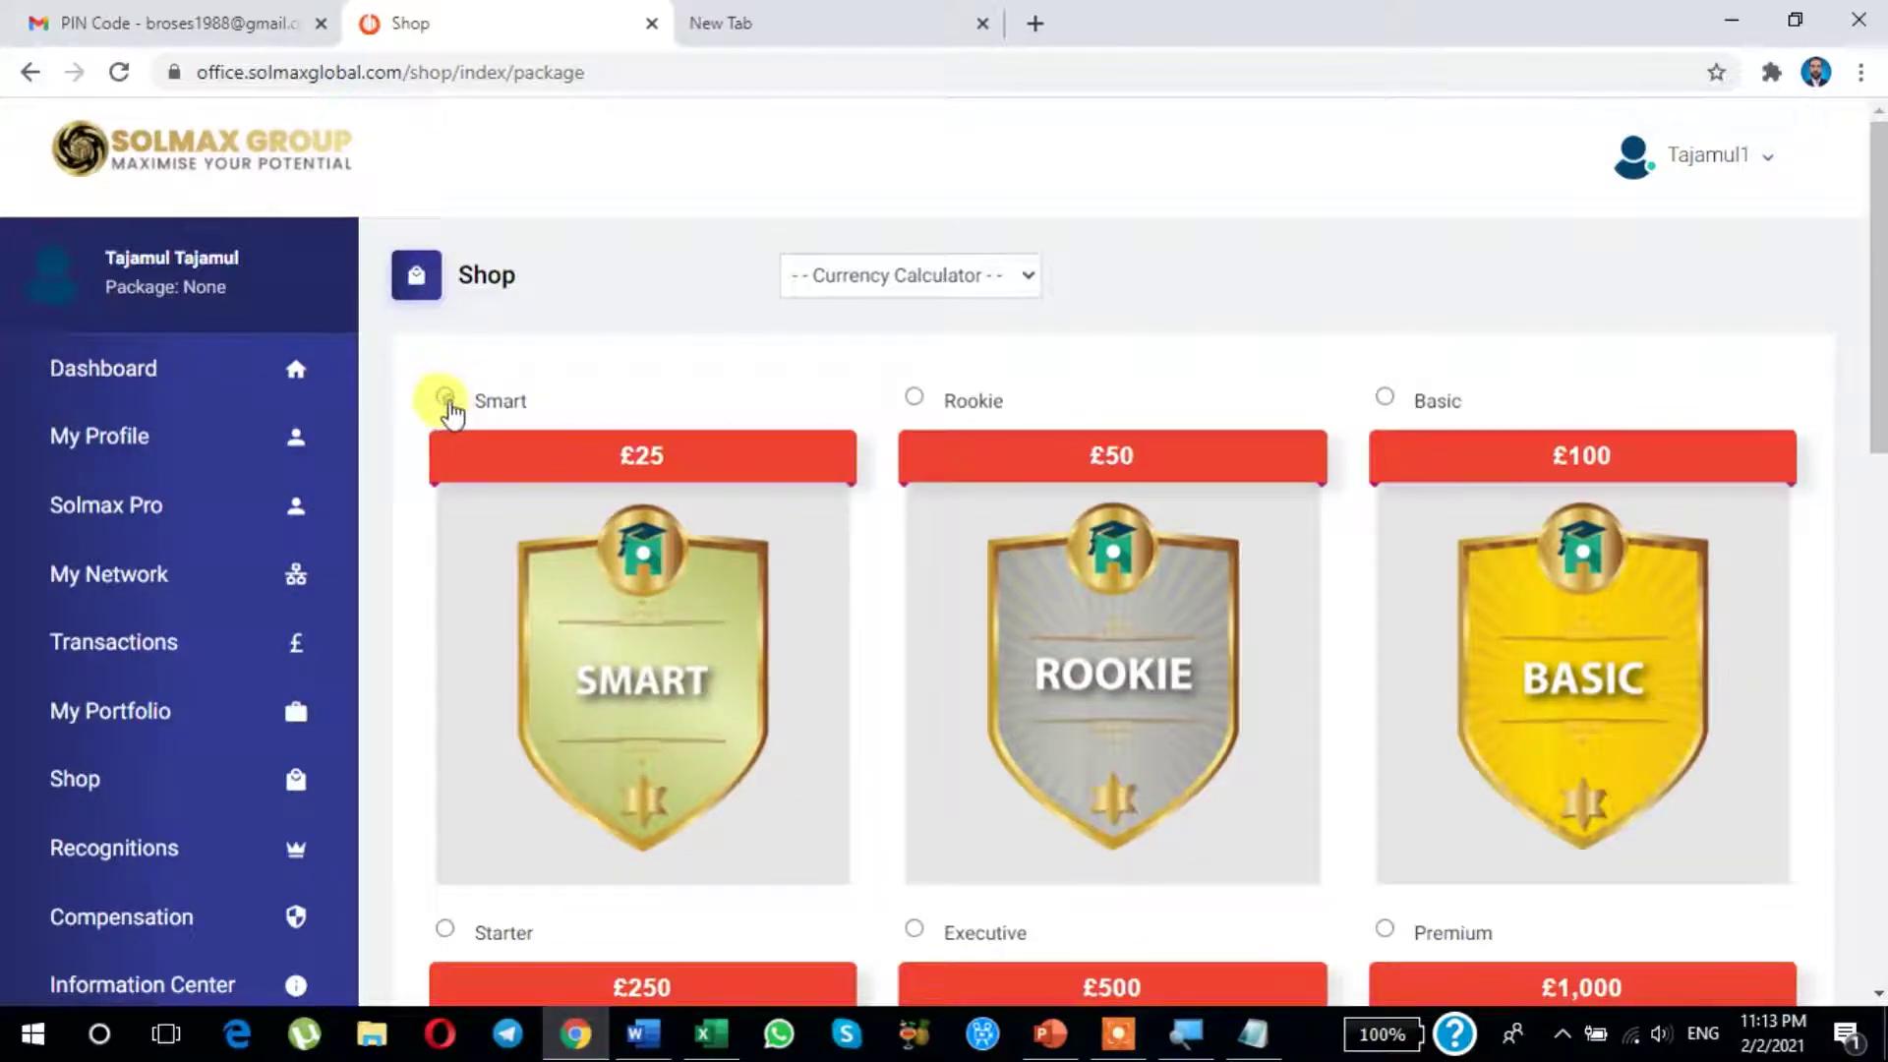
scroll(747, 486, down, 3)
scroll(741, 470, up, 3)
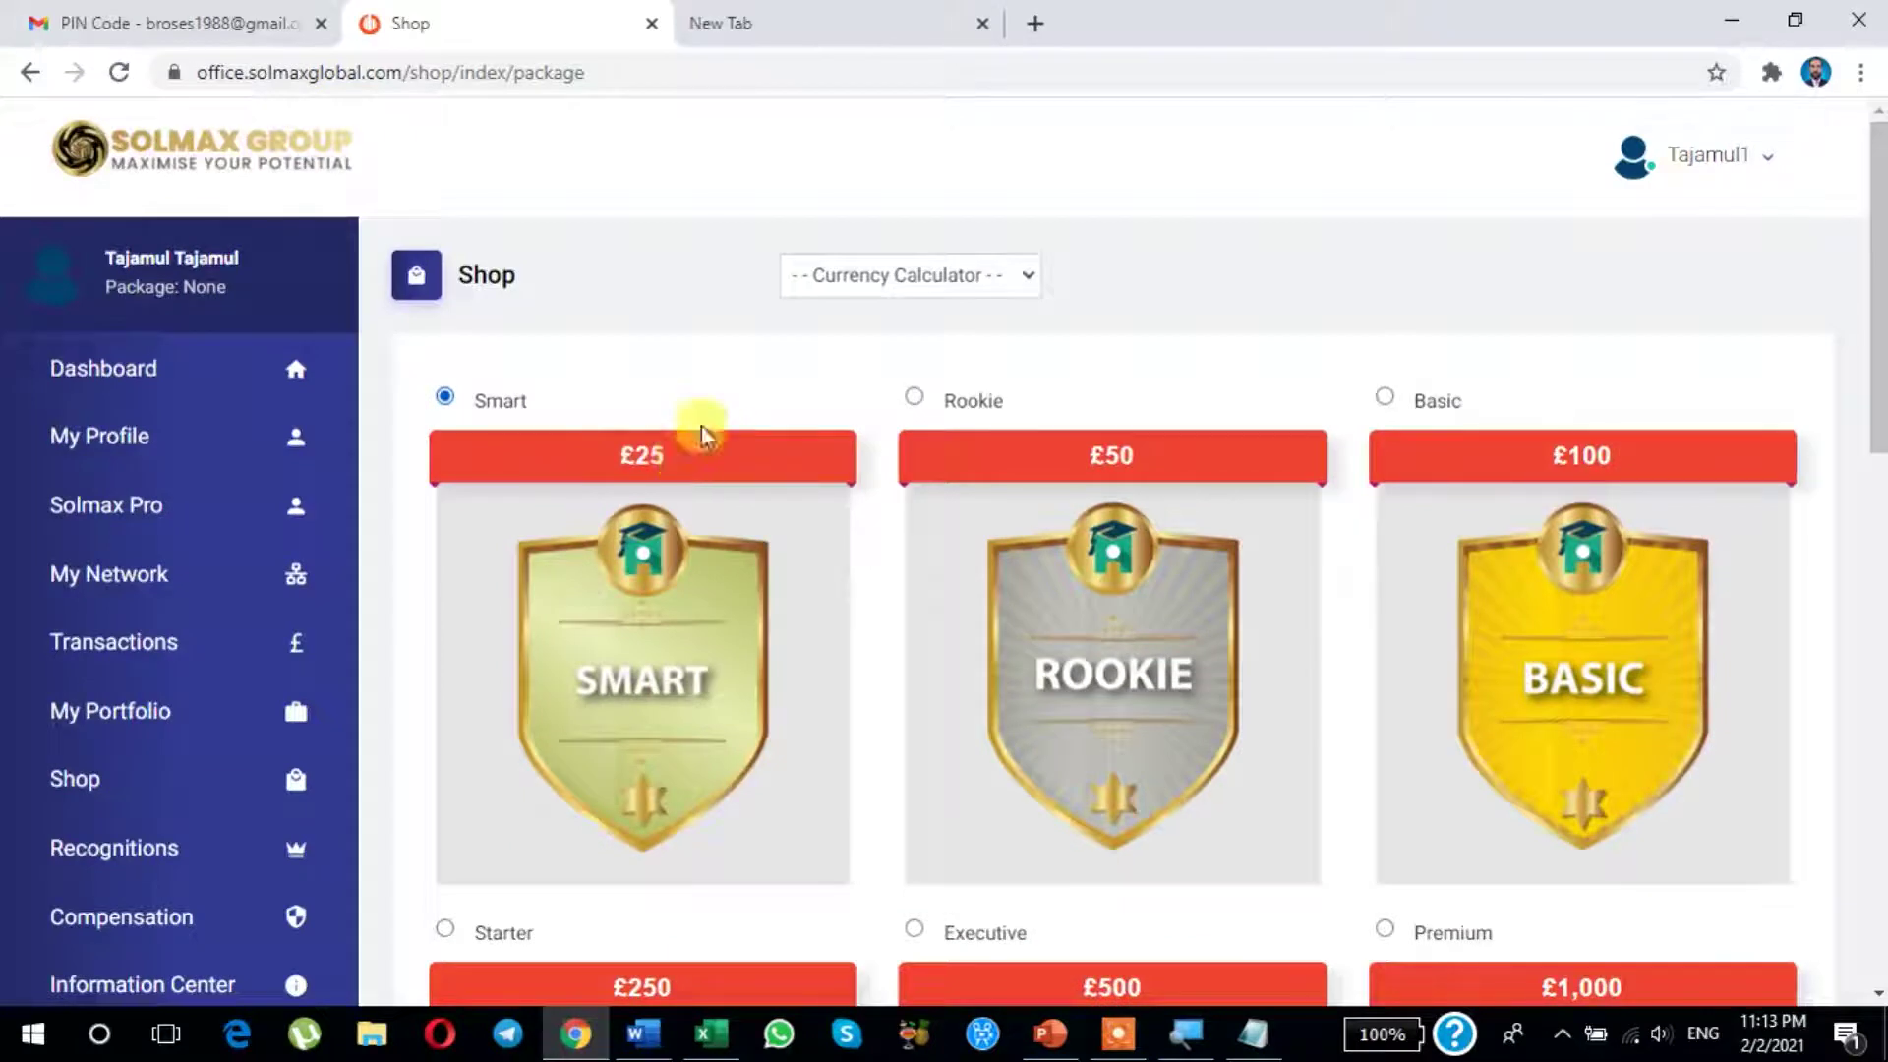
click(919, 281)
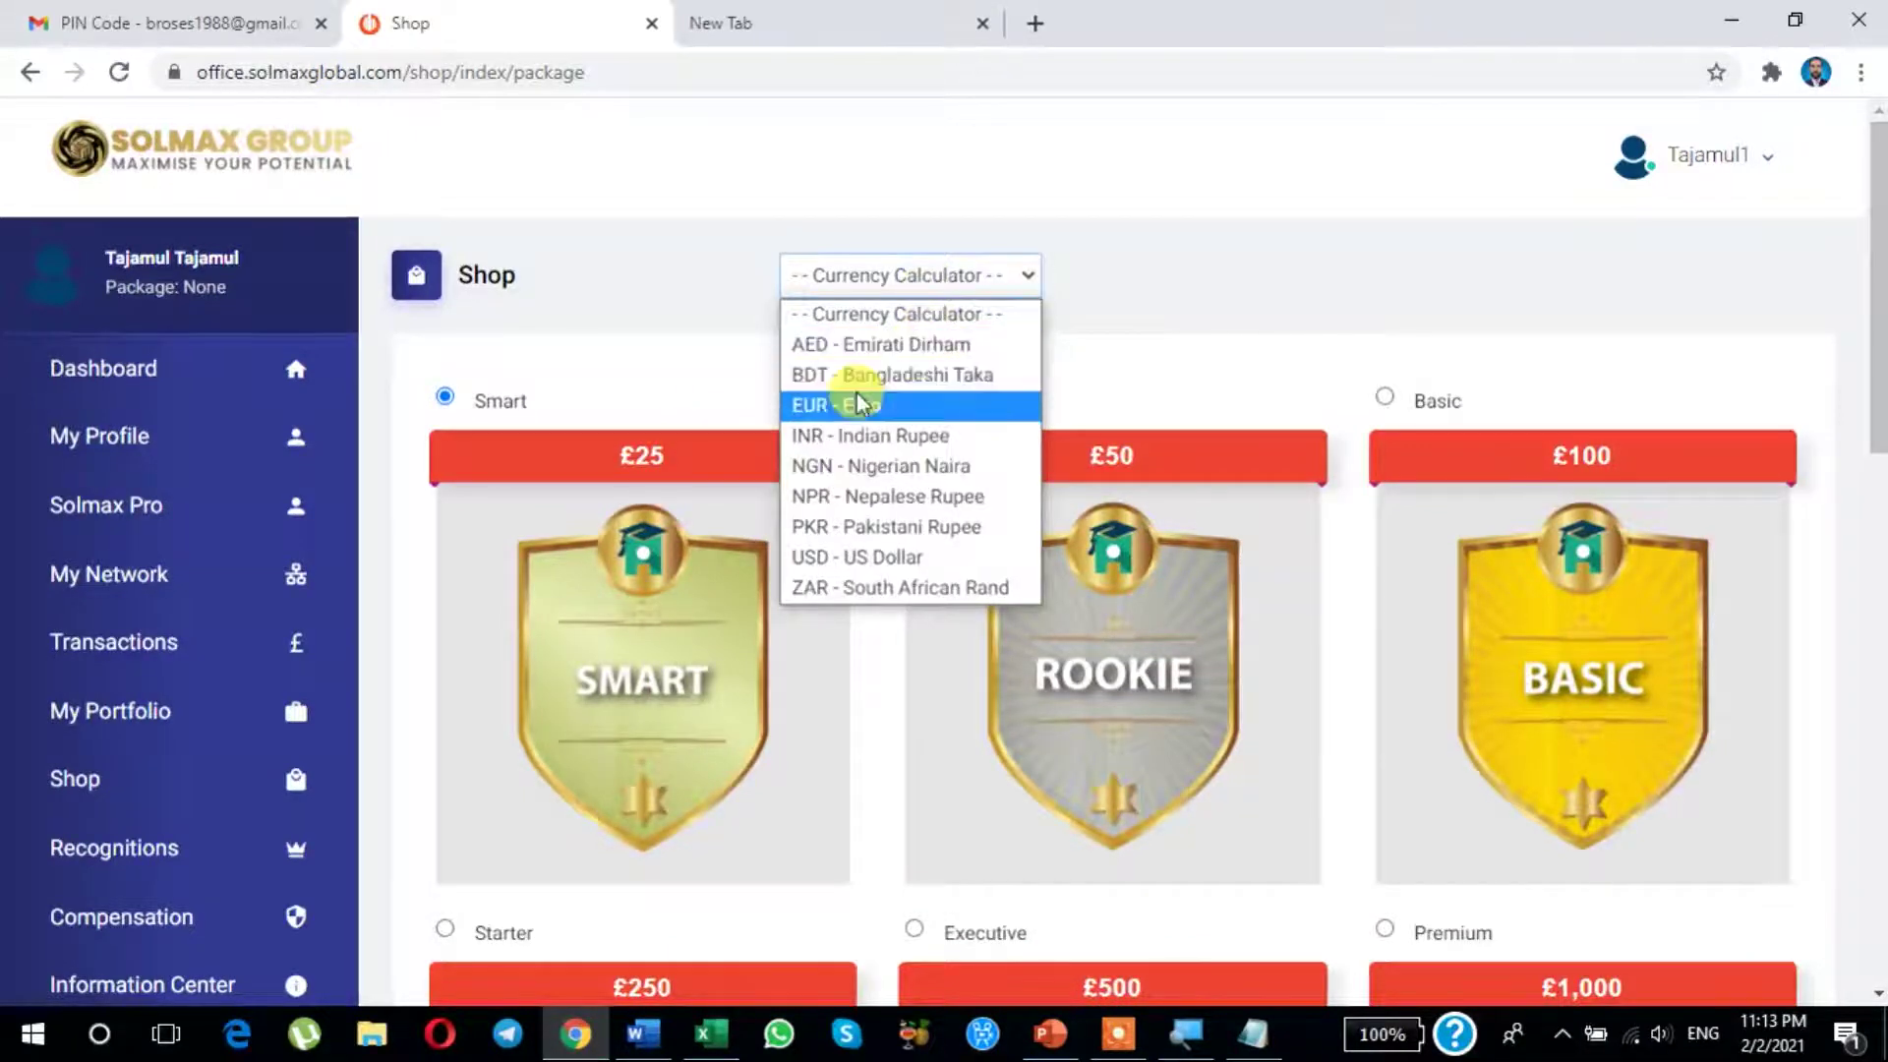
click(865, 556)
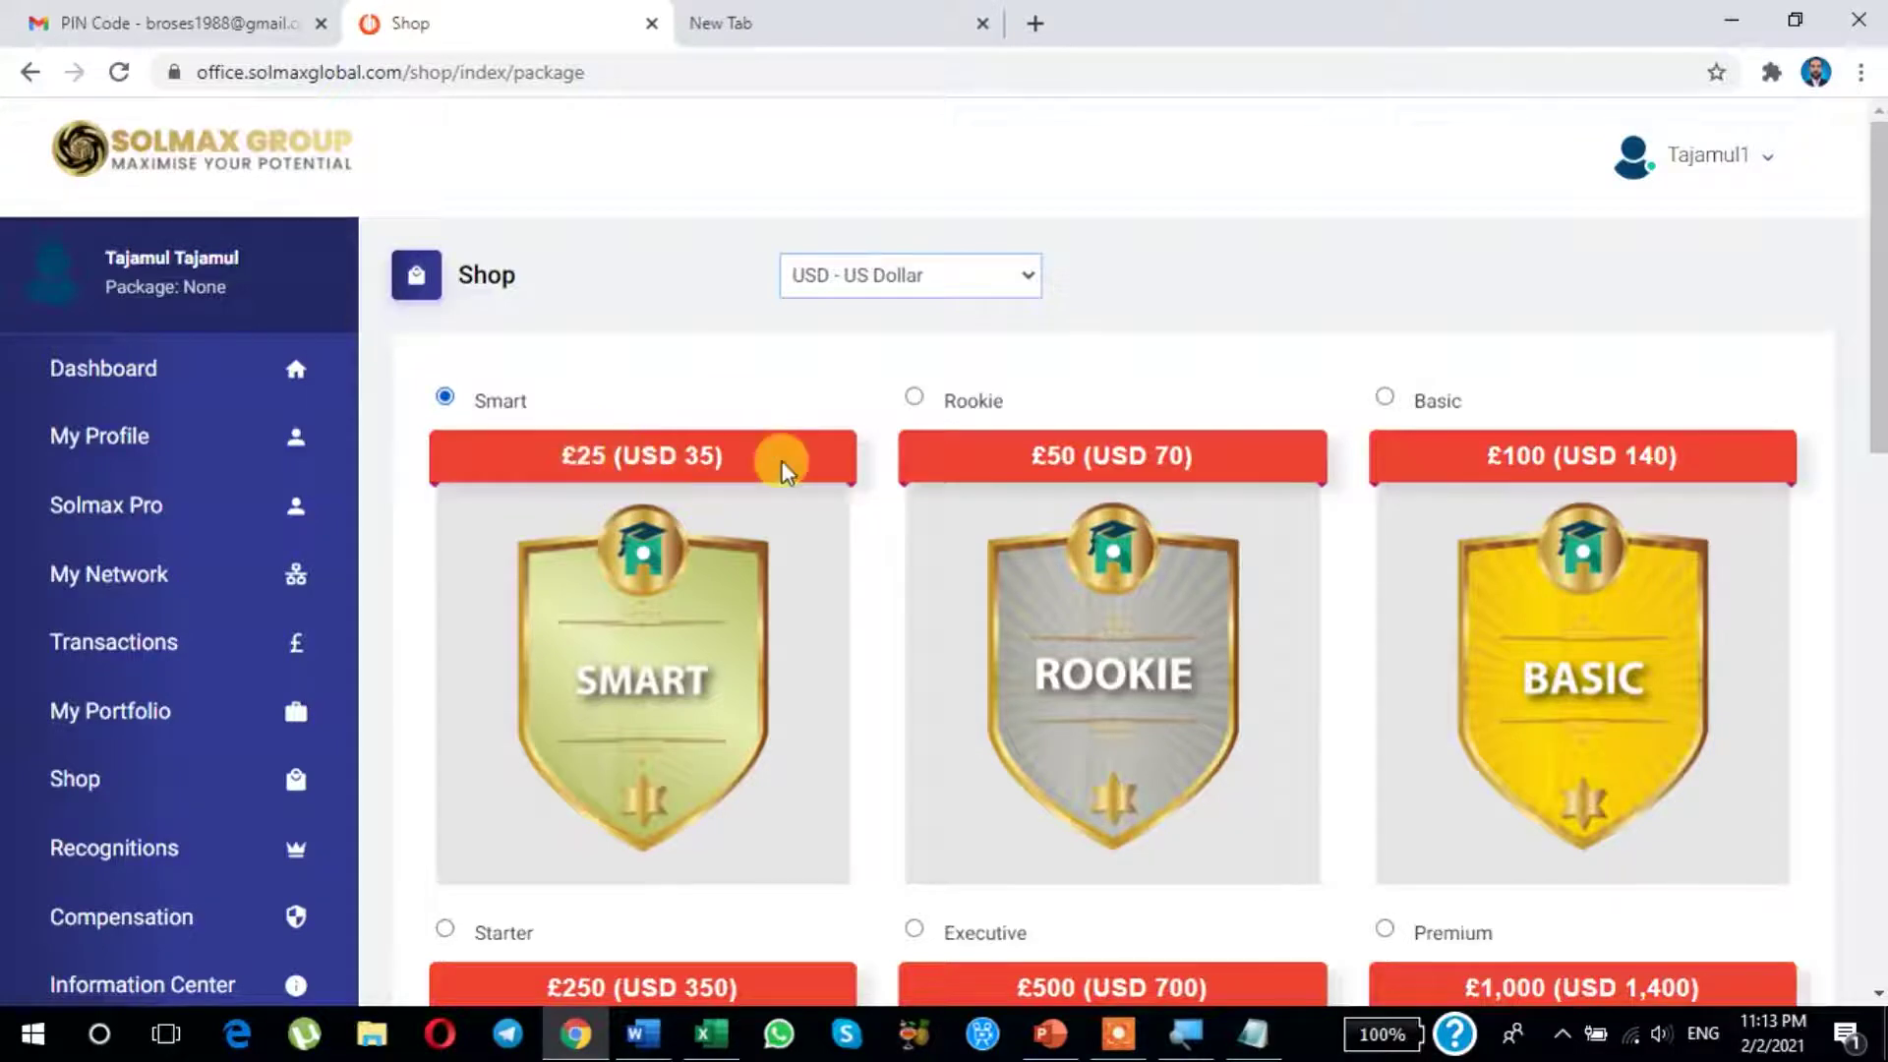
scroll(782, 462, down, 3)
scroll(781, 462, down, 6)
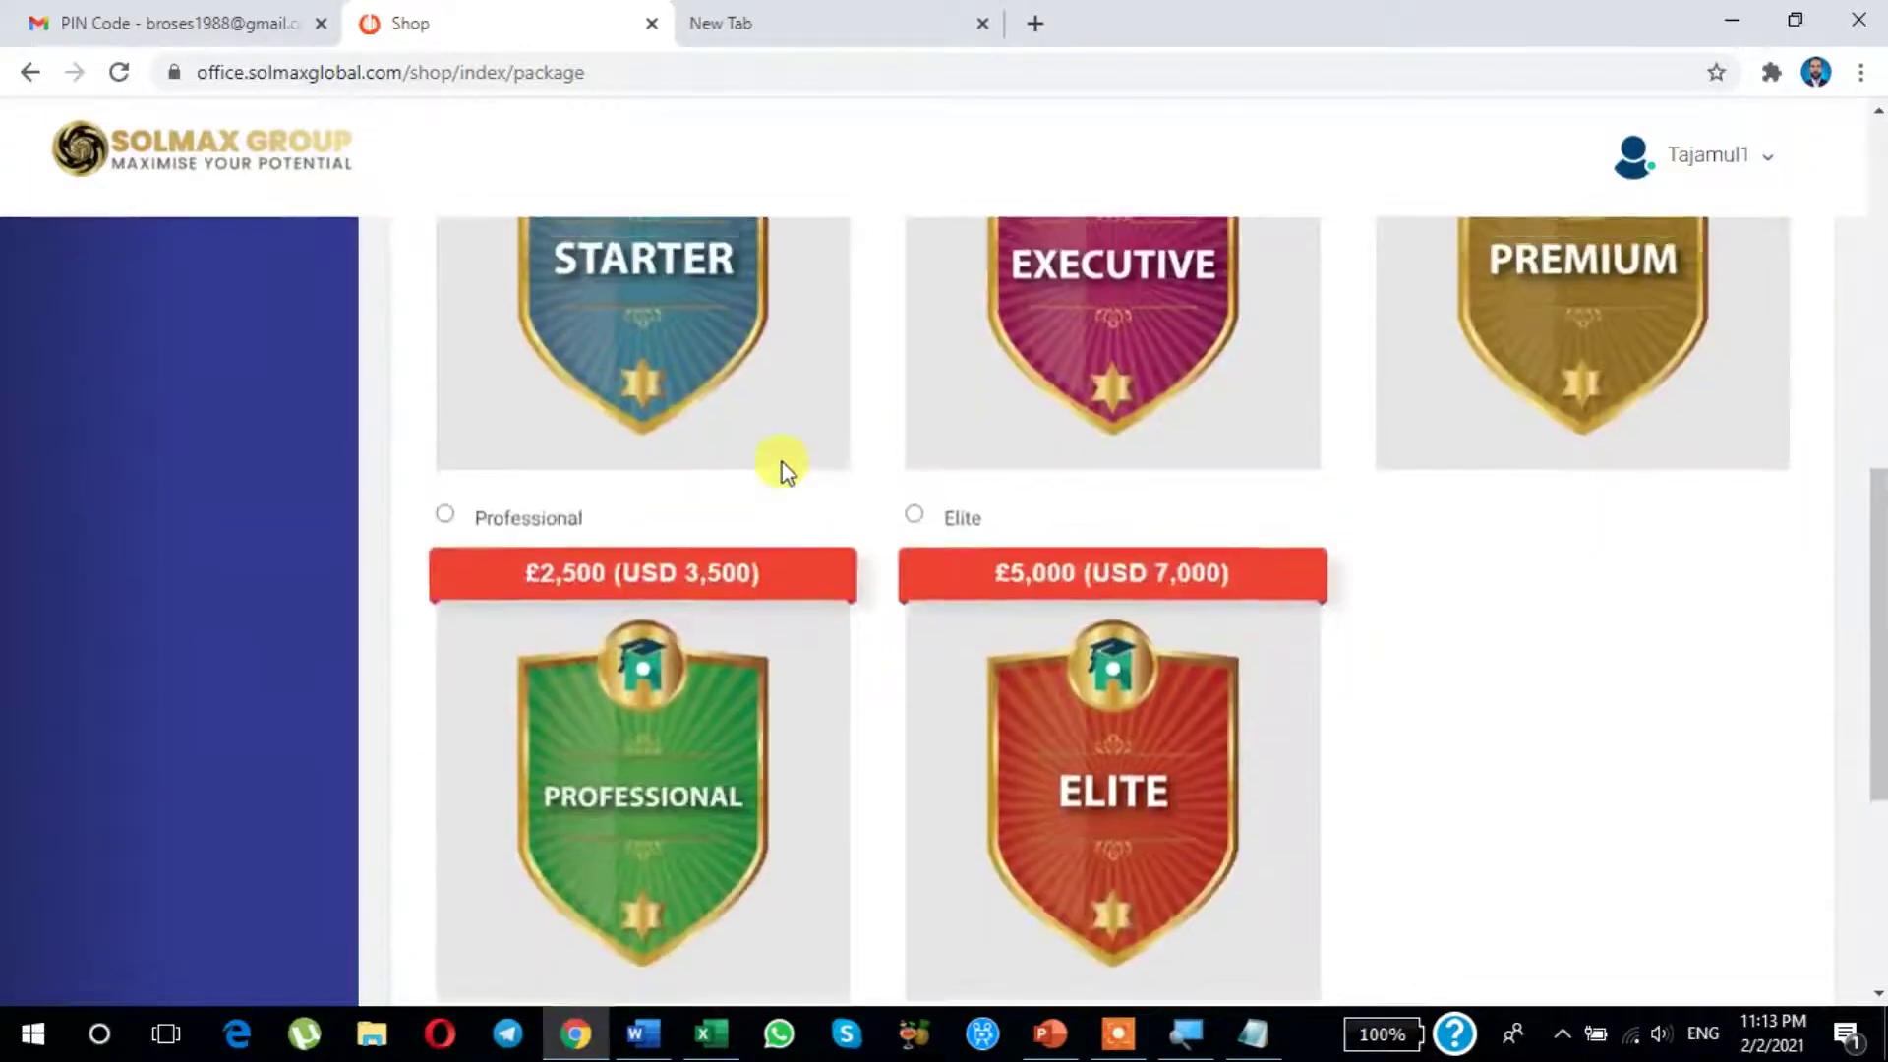
scroll(781, 462, down, 5)
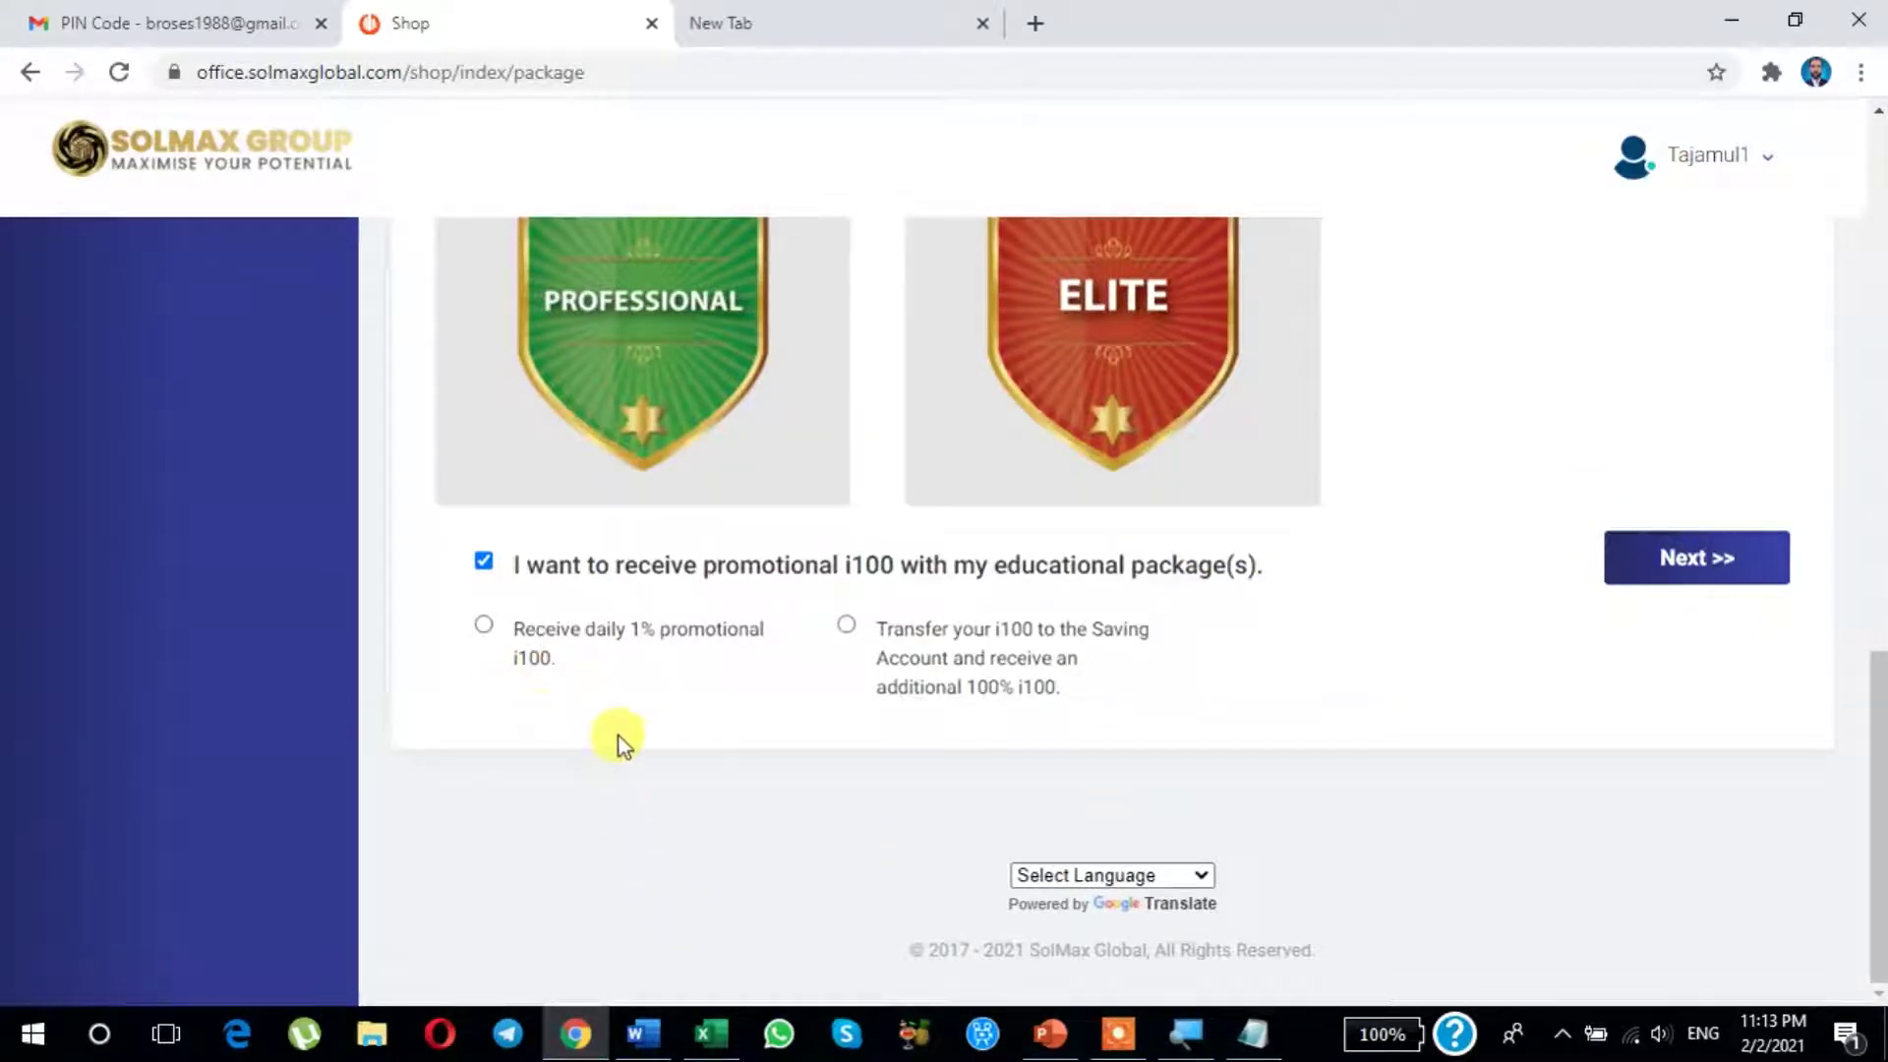
scroll(618, 735, up, 7)
scroll(622, 653, up, 8)
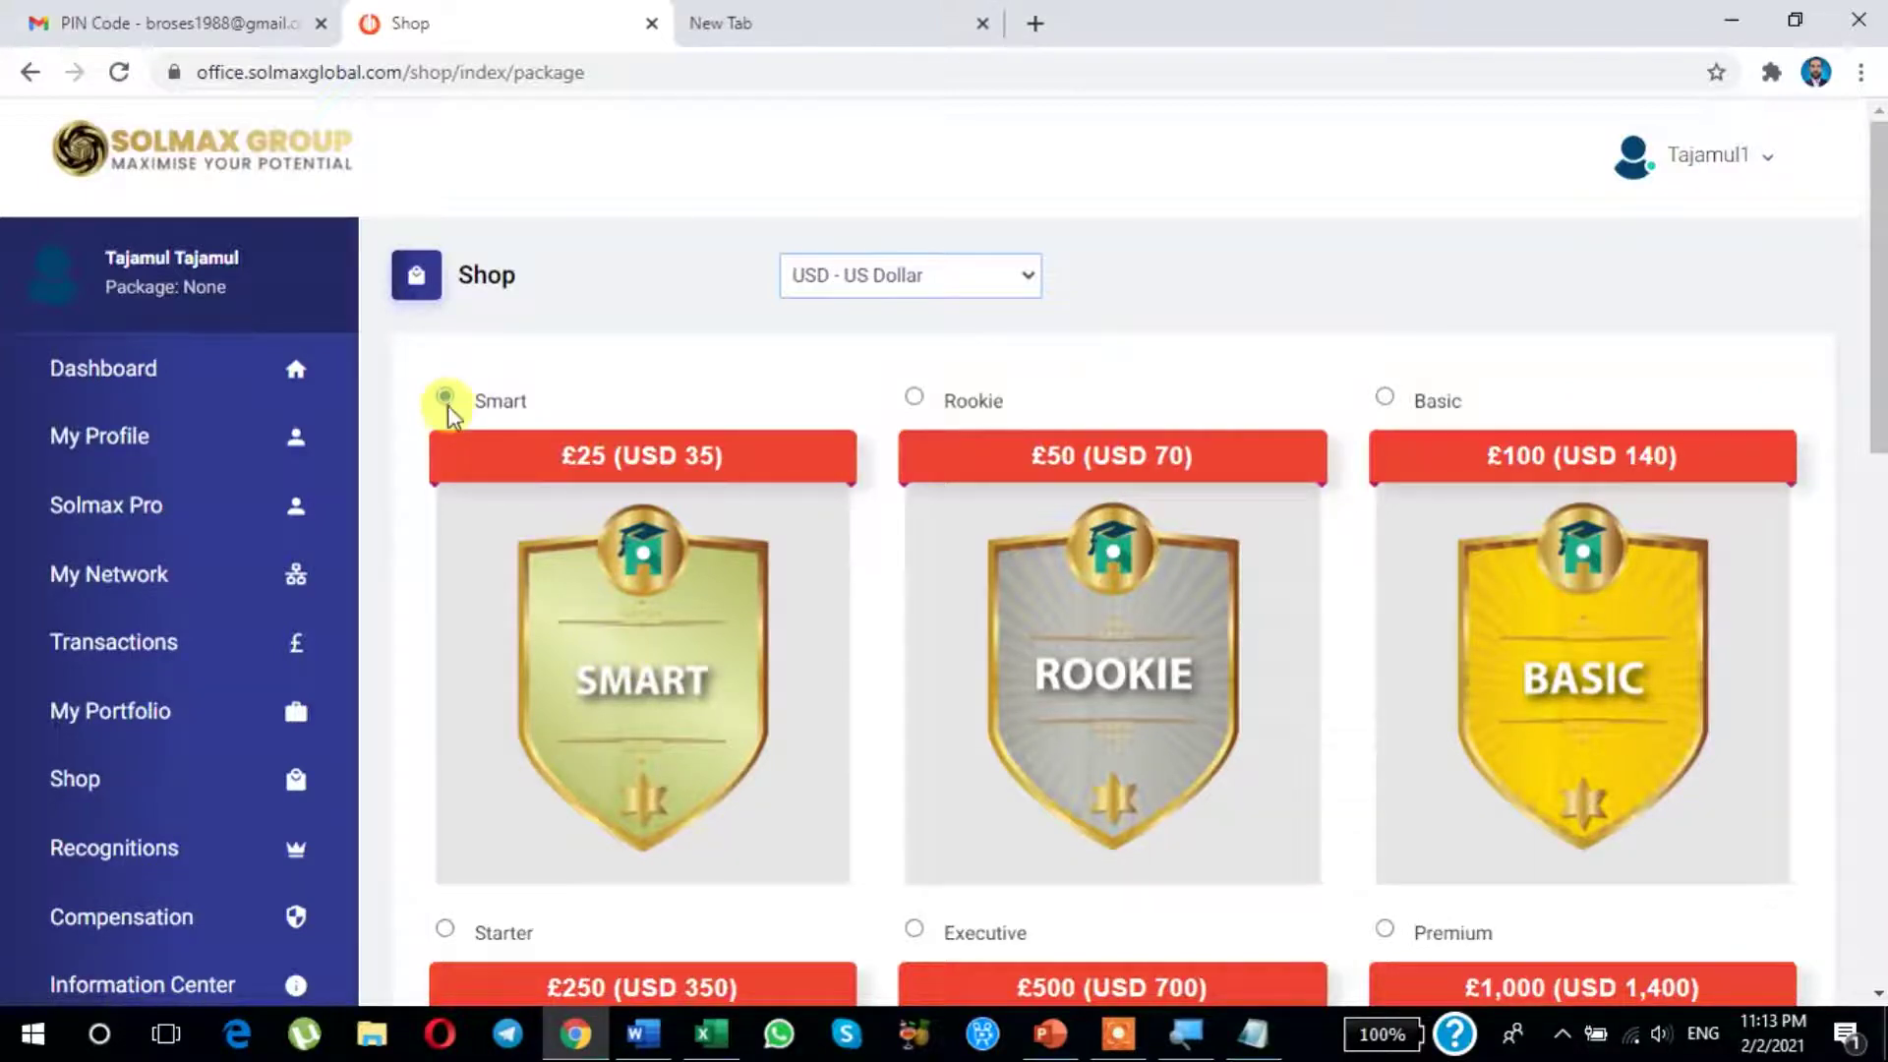
Step: Leave the promotional i100 checkbox ticked and pick 'Receive daily 1% promotional i100'
scroll(569, 707, down, 14)
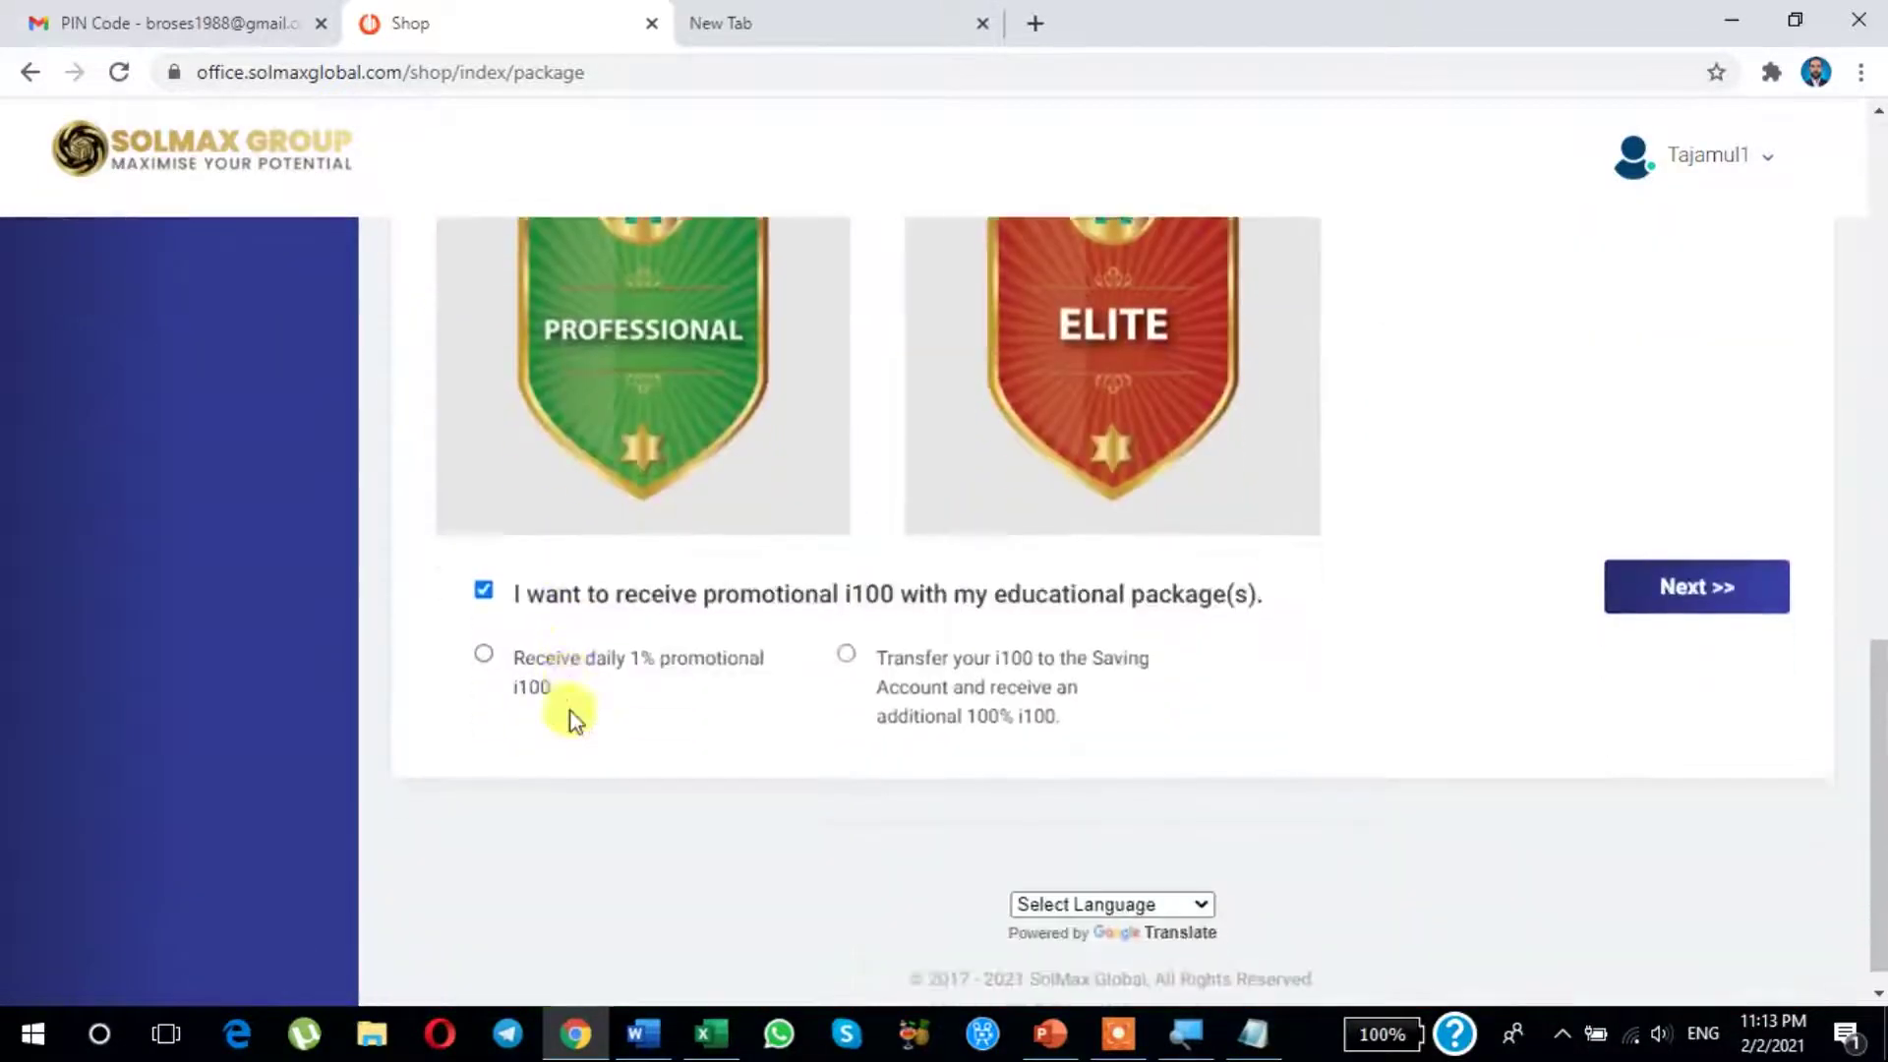
scroll(575, 717, down, 1)
click(479, 560)
click(506, 551)
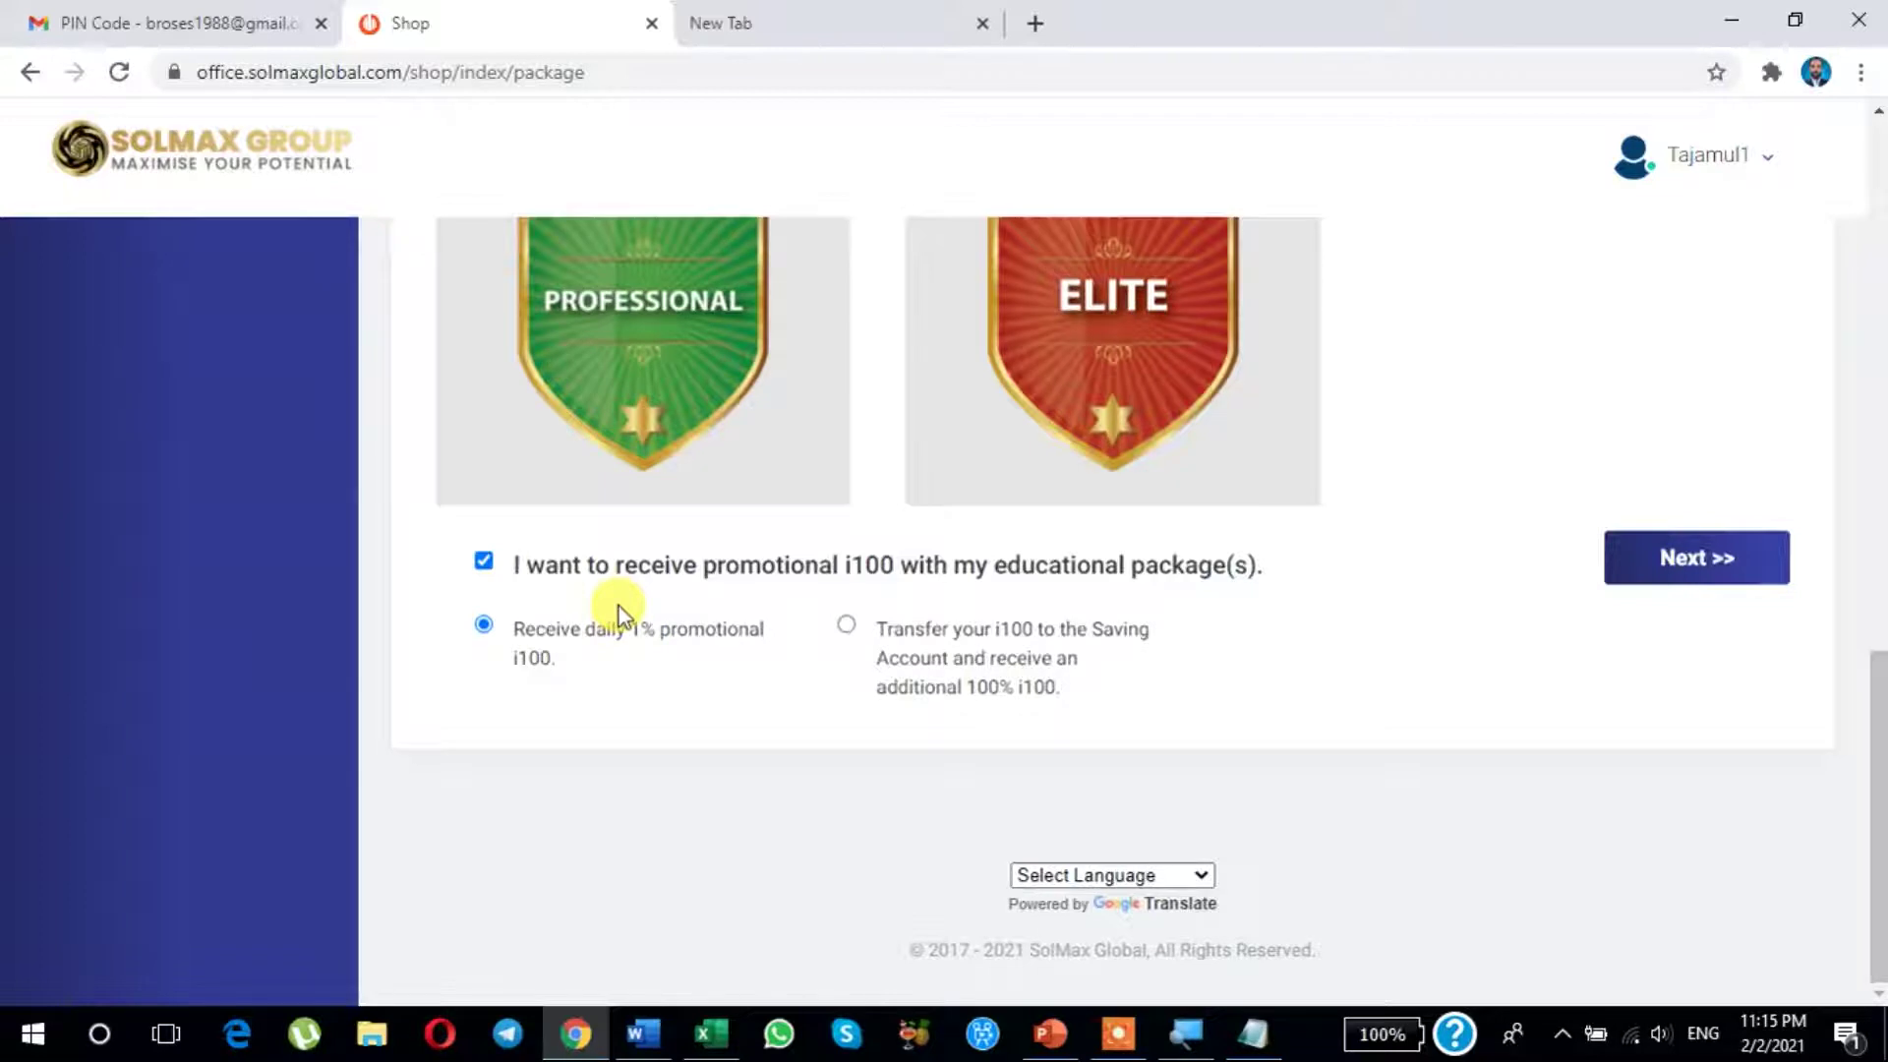
scroll(617, 606, up, 1)
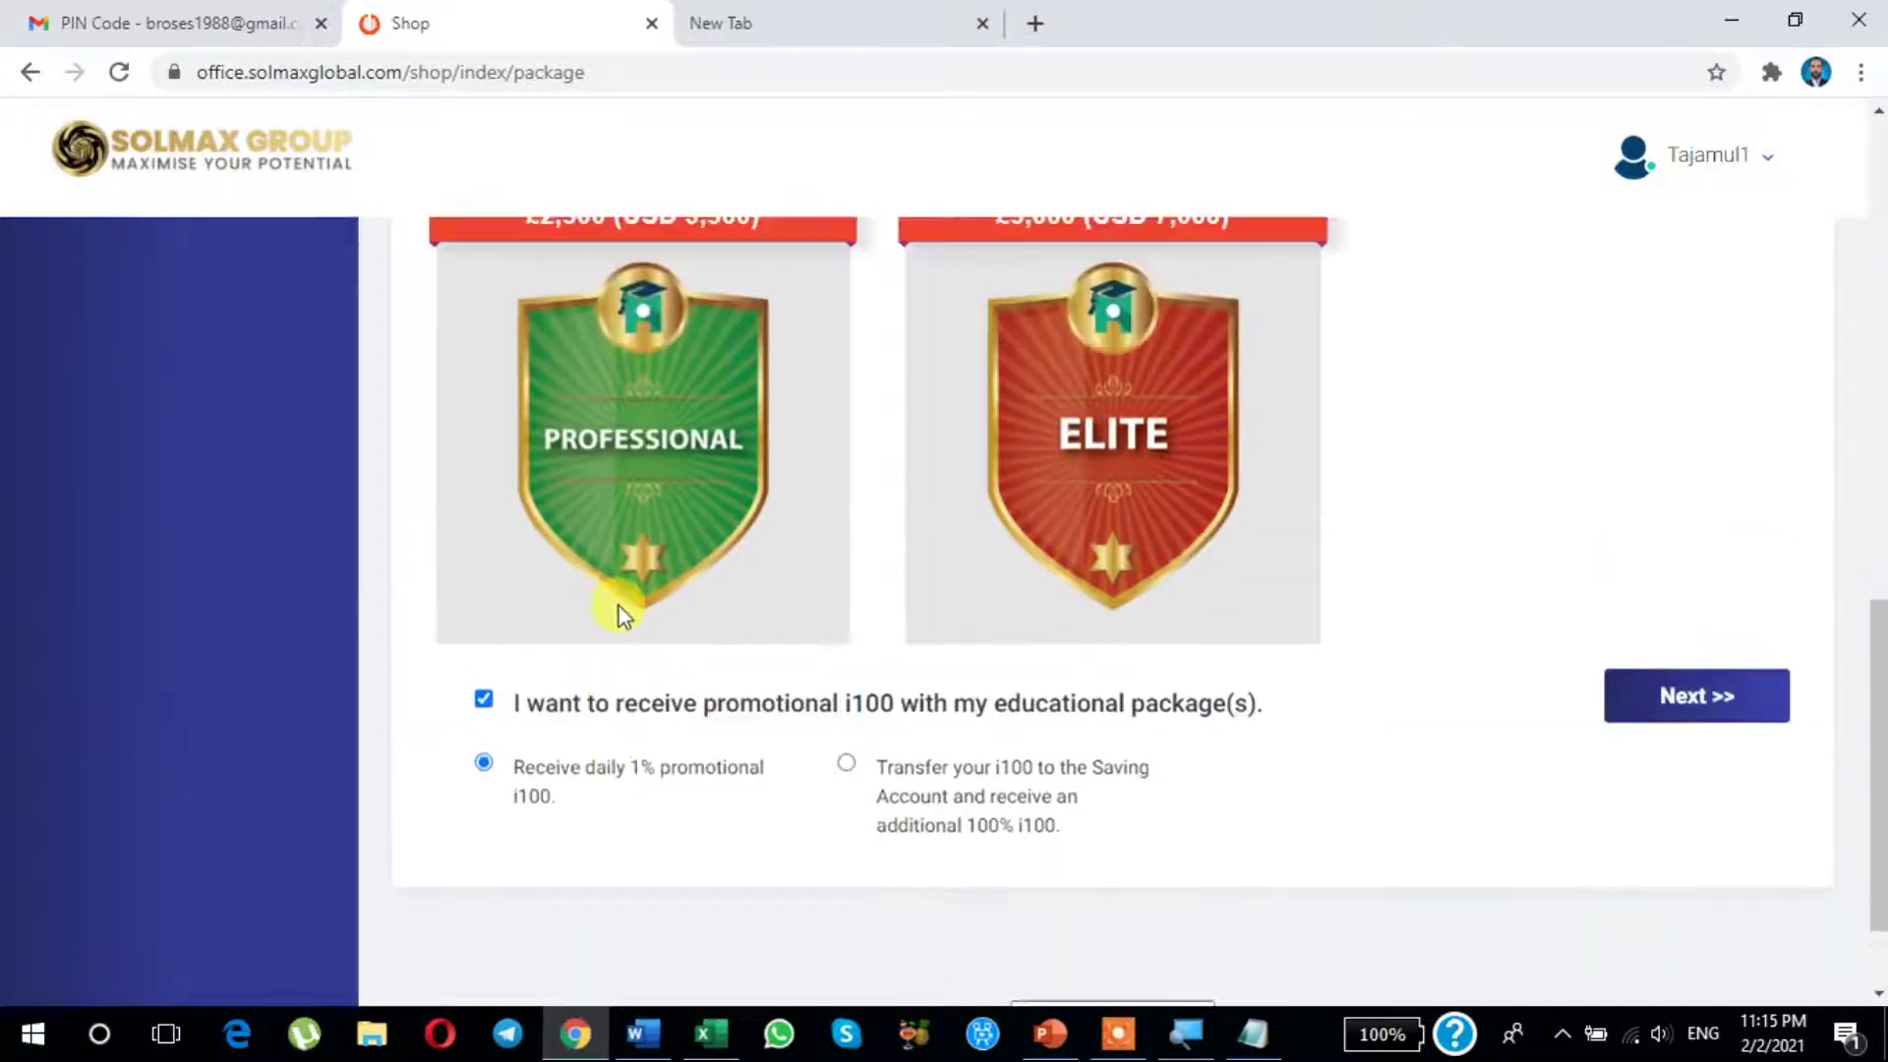
scroll(617, 606, down, 1)
click(483, 623)
Step: Continue past the package summary and scroll through the available payment method cards
click(1718, 565)
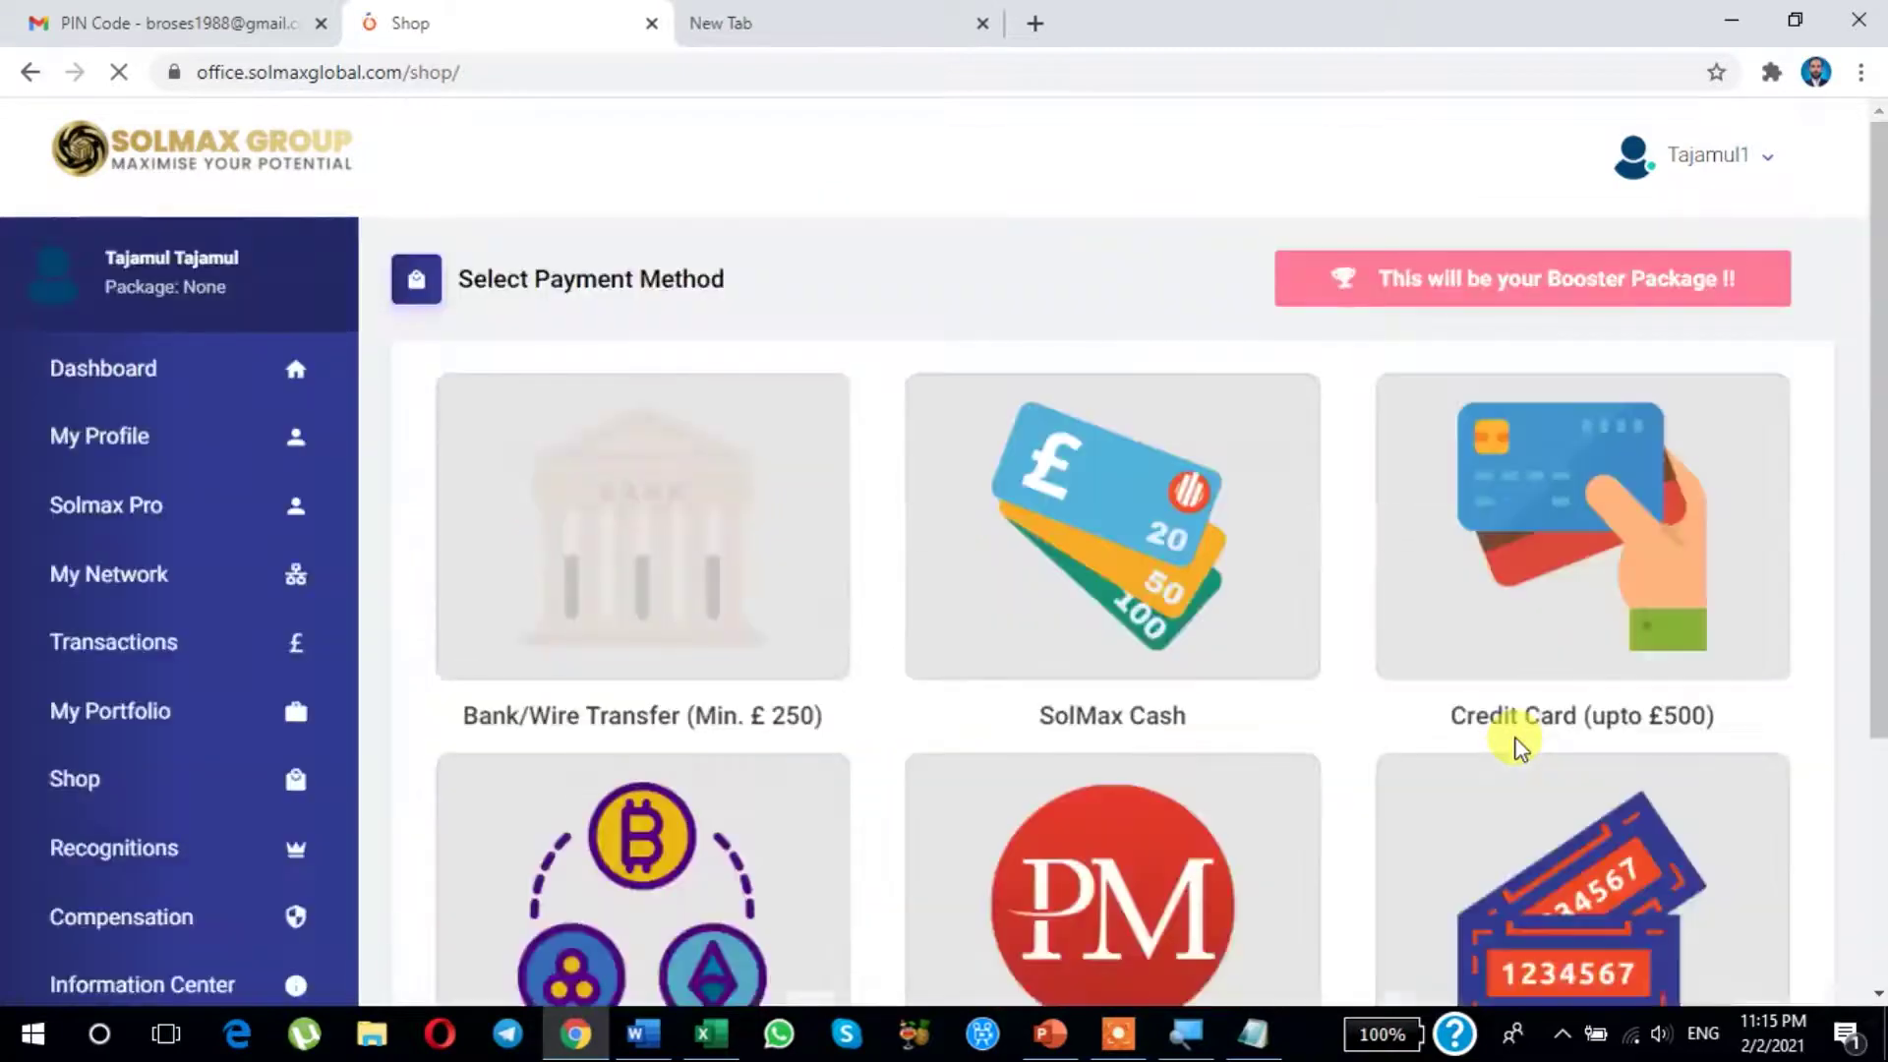
scroll(1514, 747, down, 4)
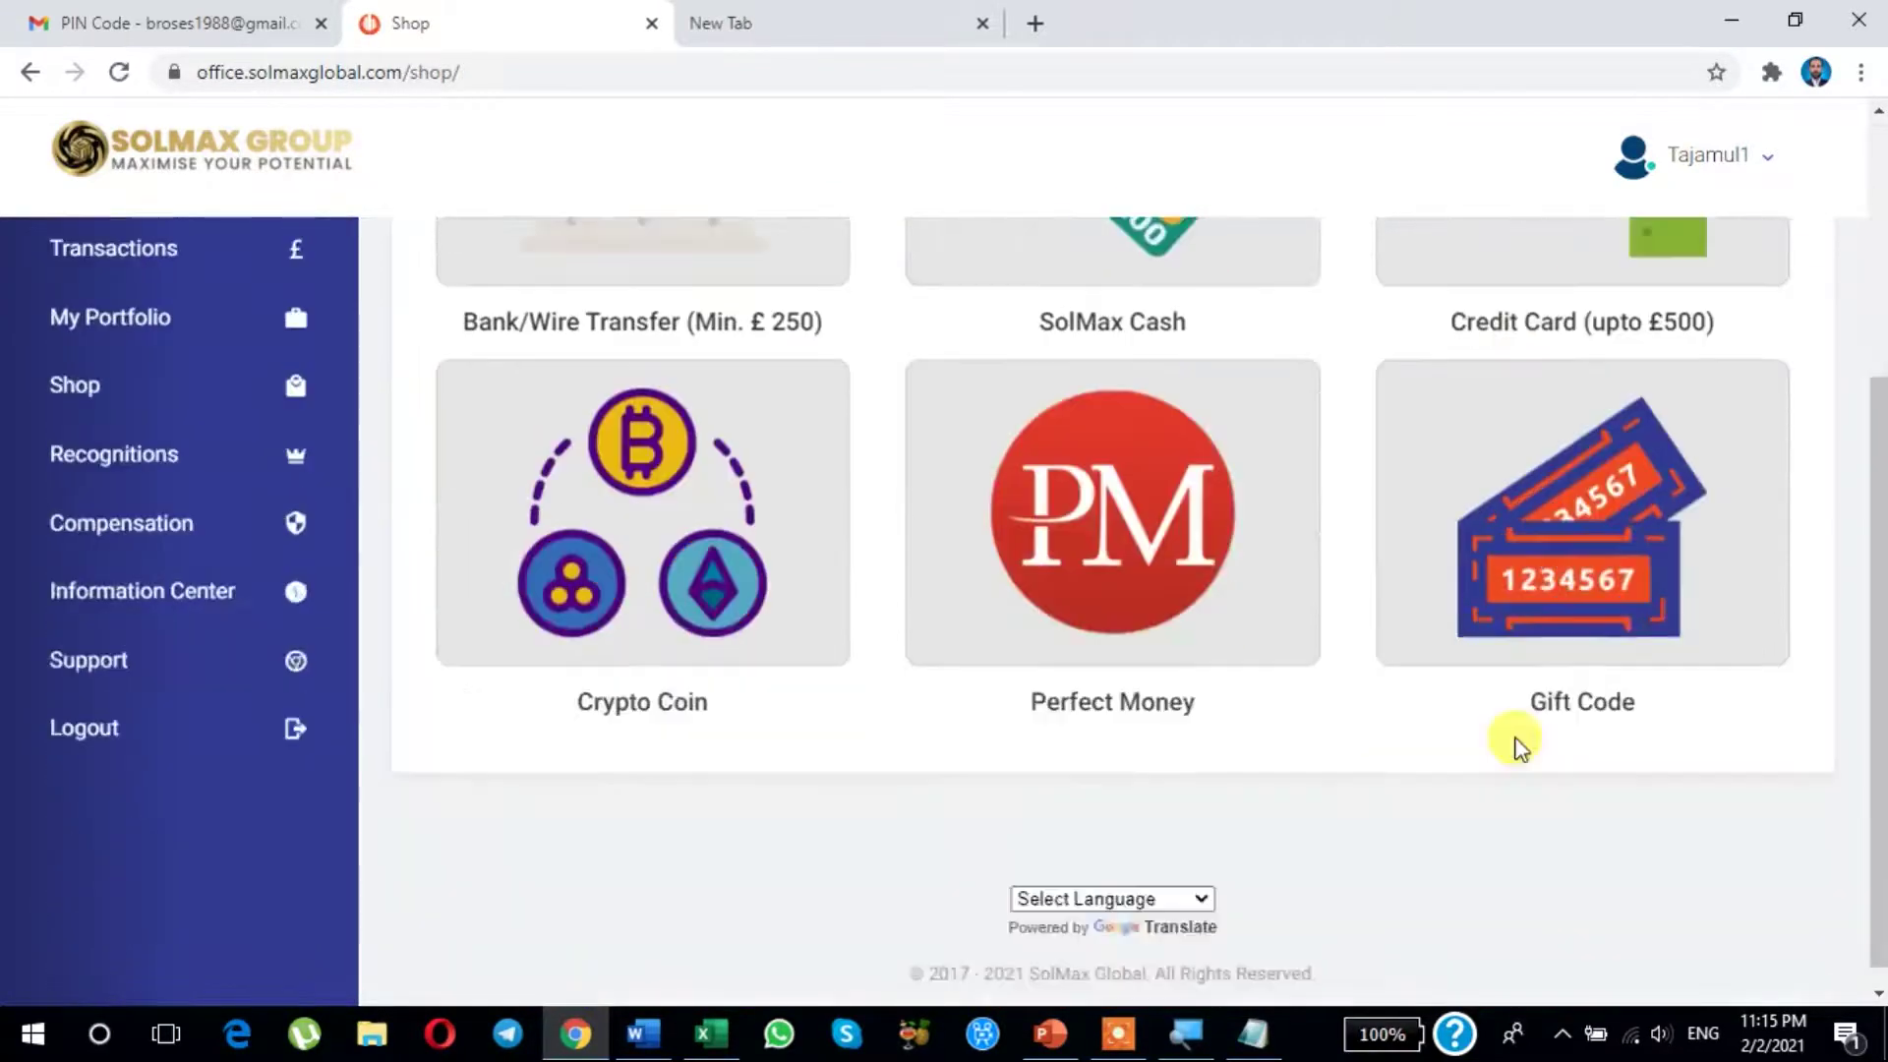
scroll(1514, 747, down, 1)
scroll(1515, 737, up, 4)
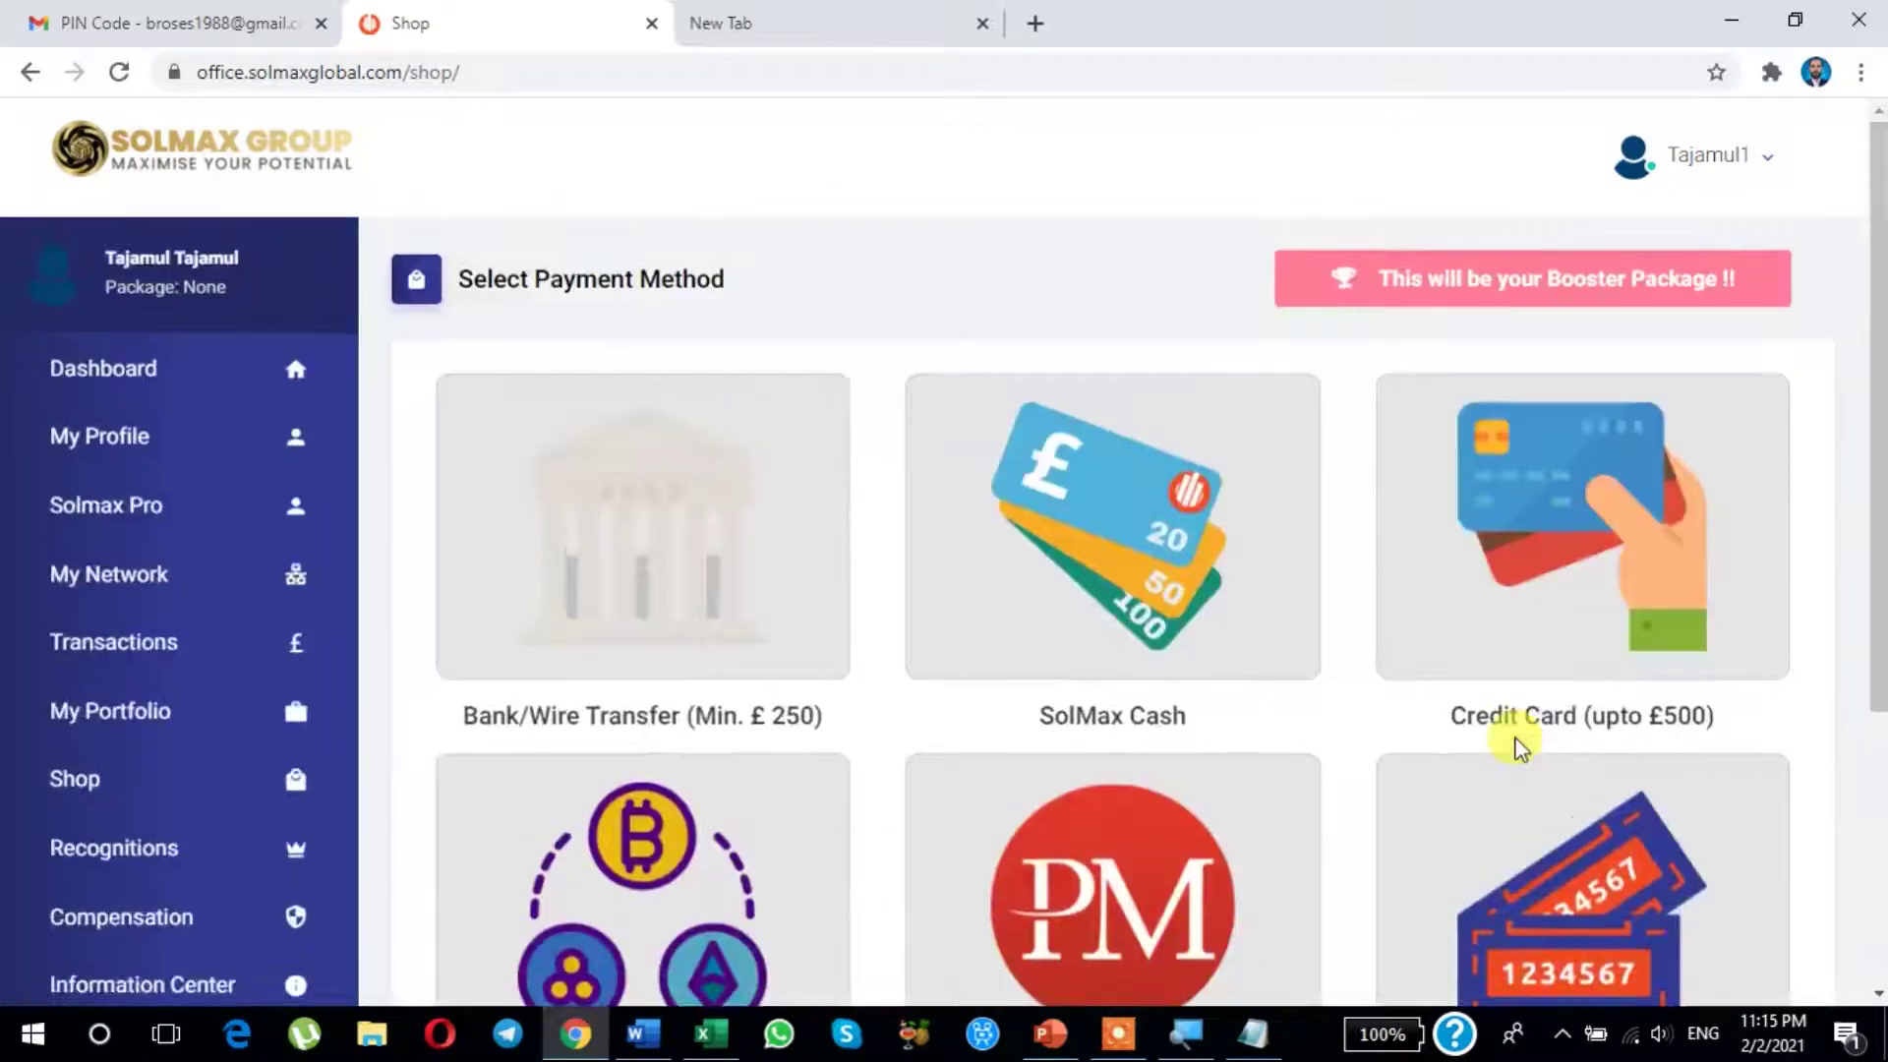
scroll(907, 787, down, 5)
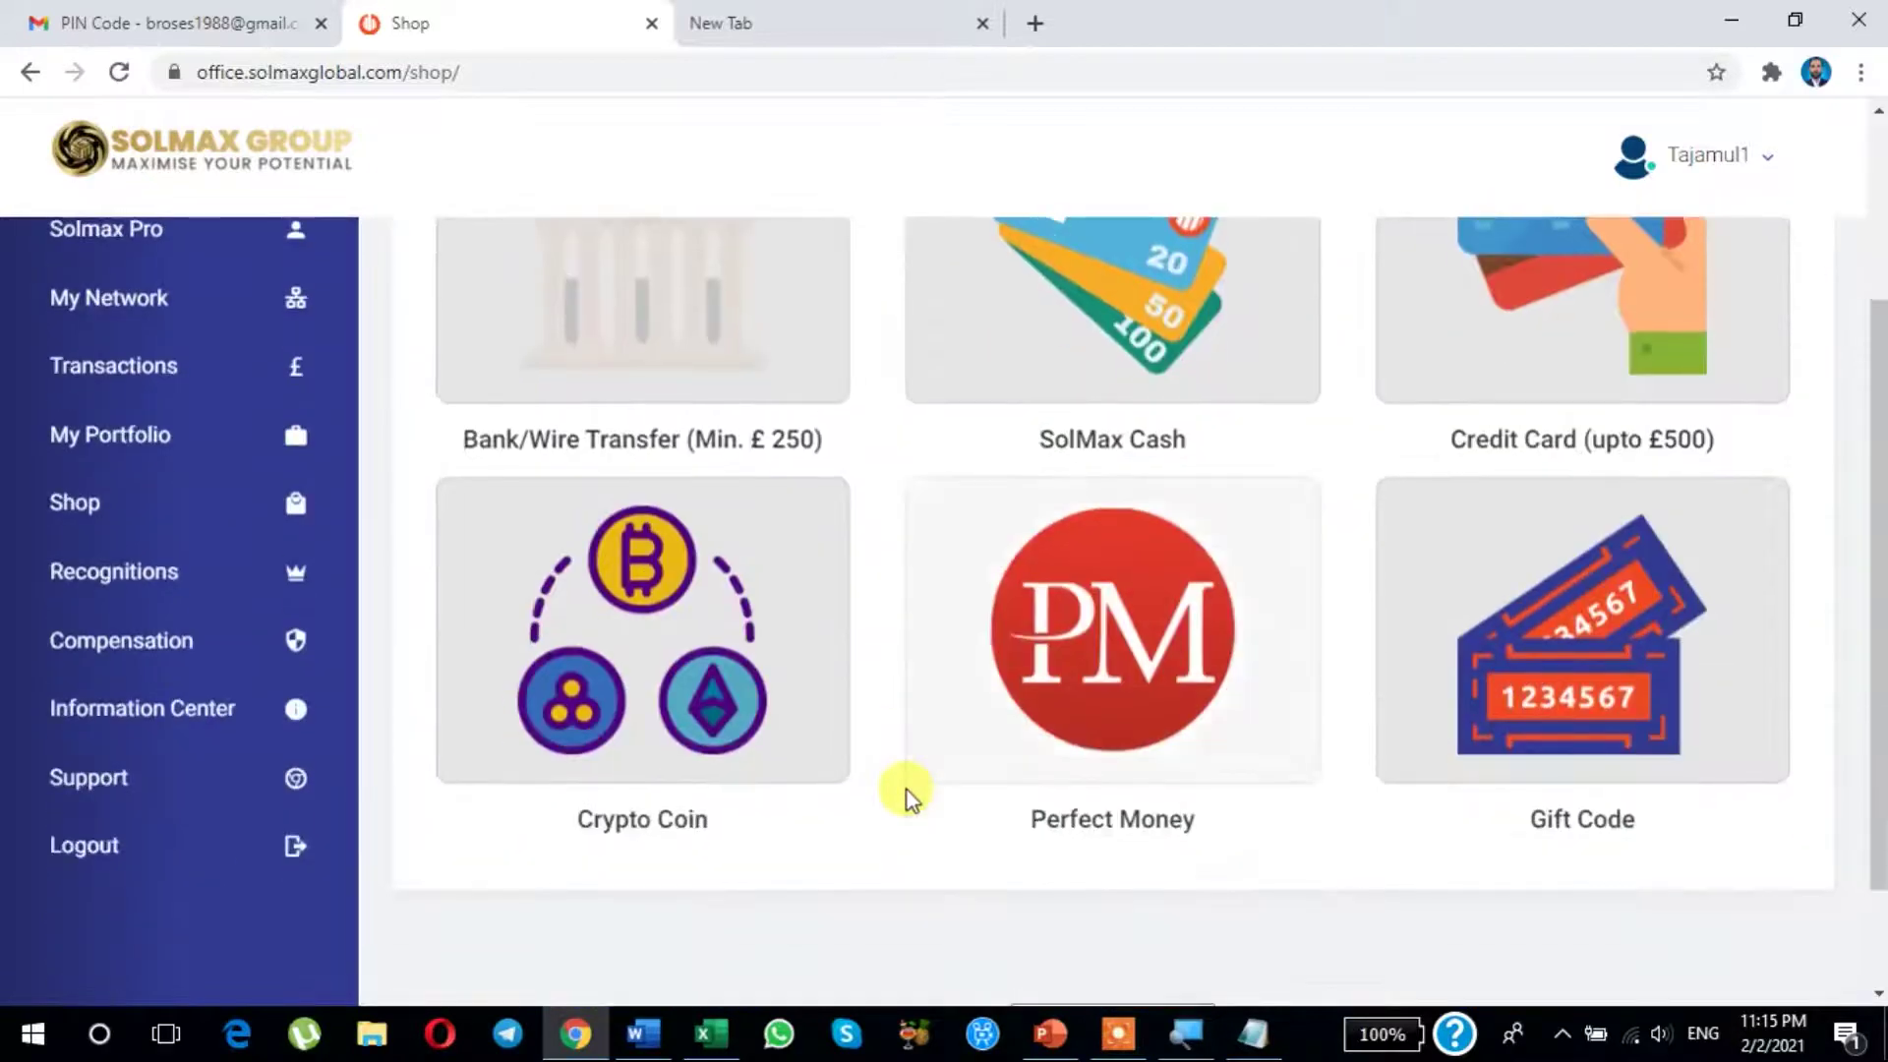
scroll(885, 783, up, 5)
scroll(1102, 678, down, 1)
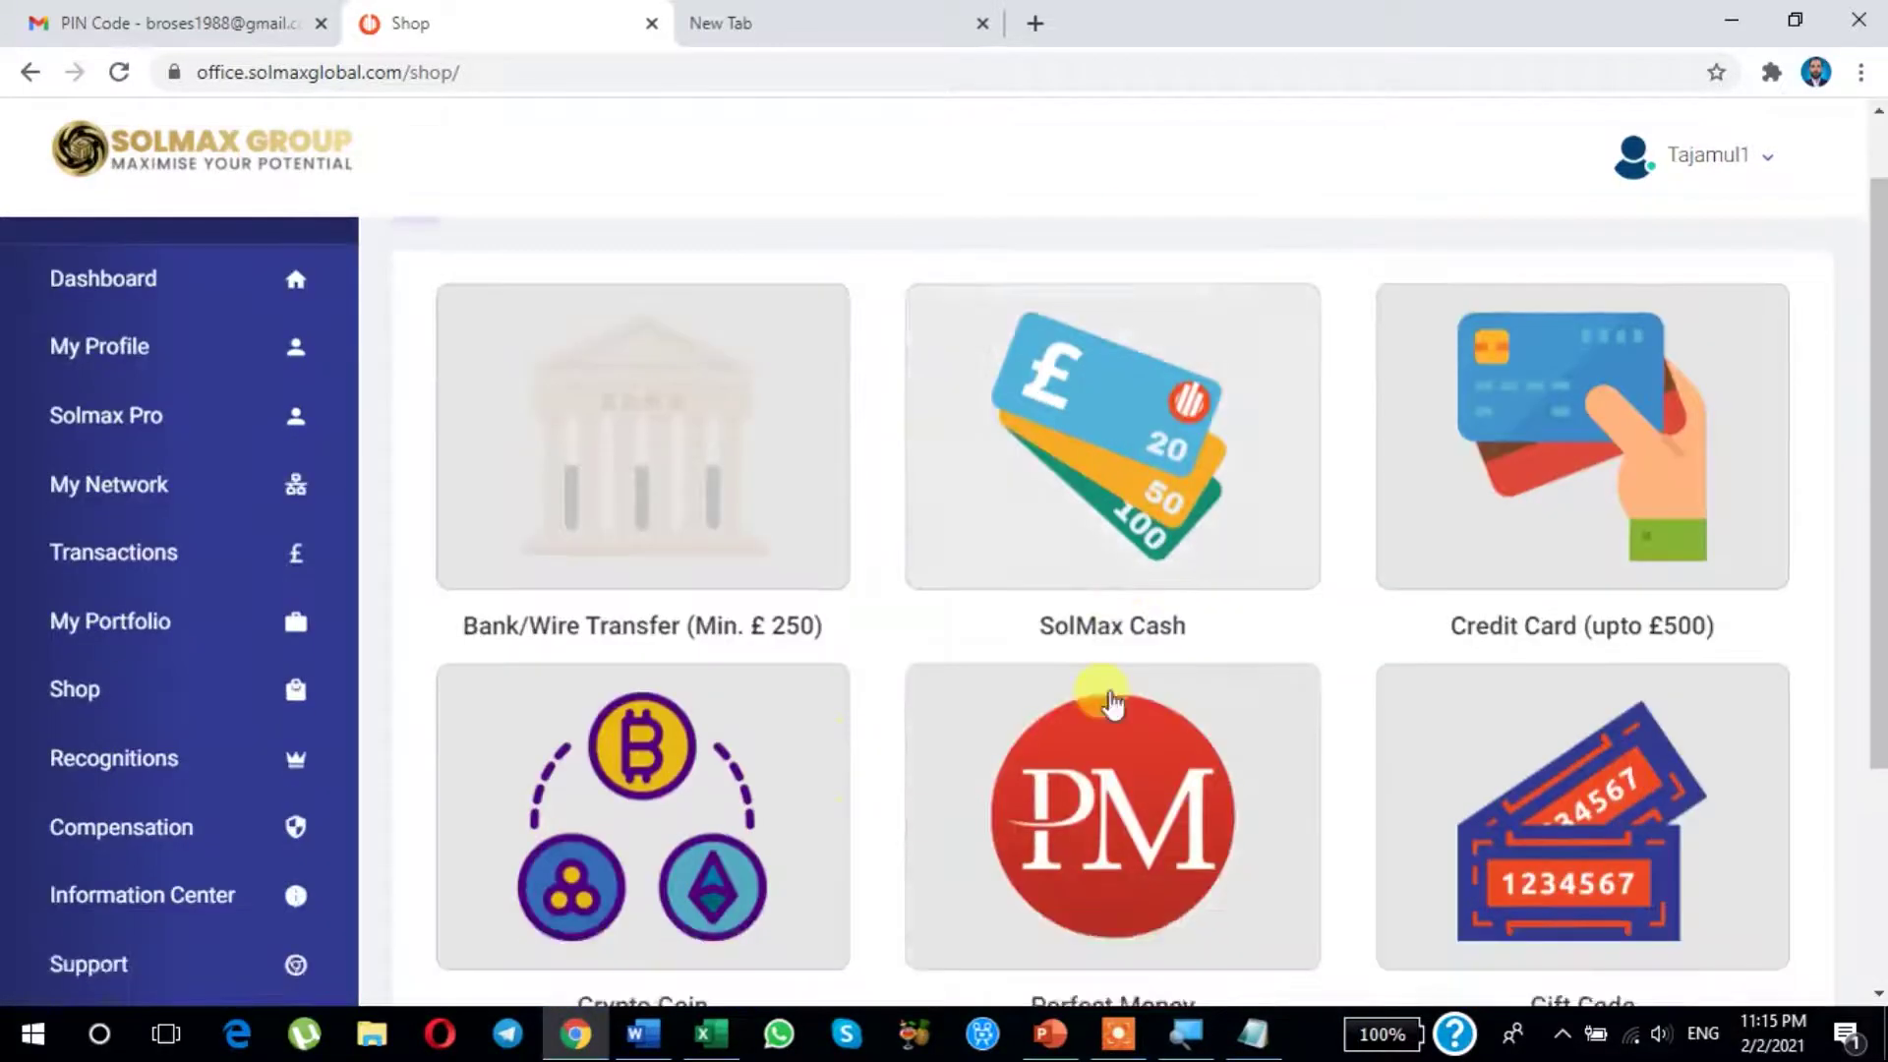
scroll(832, 735, down, 3)
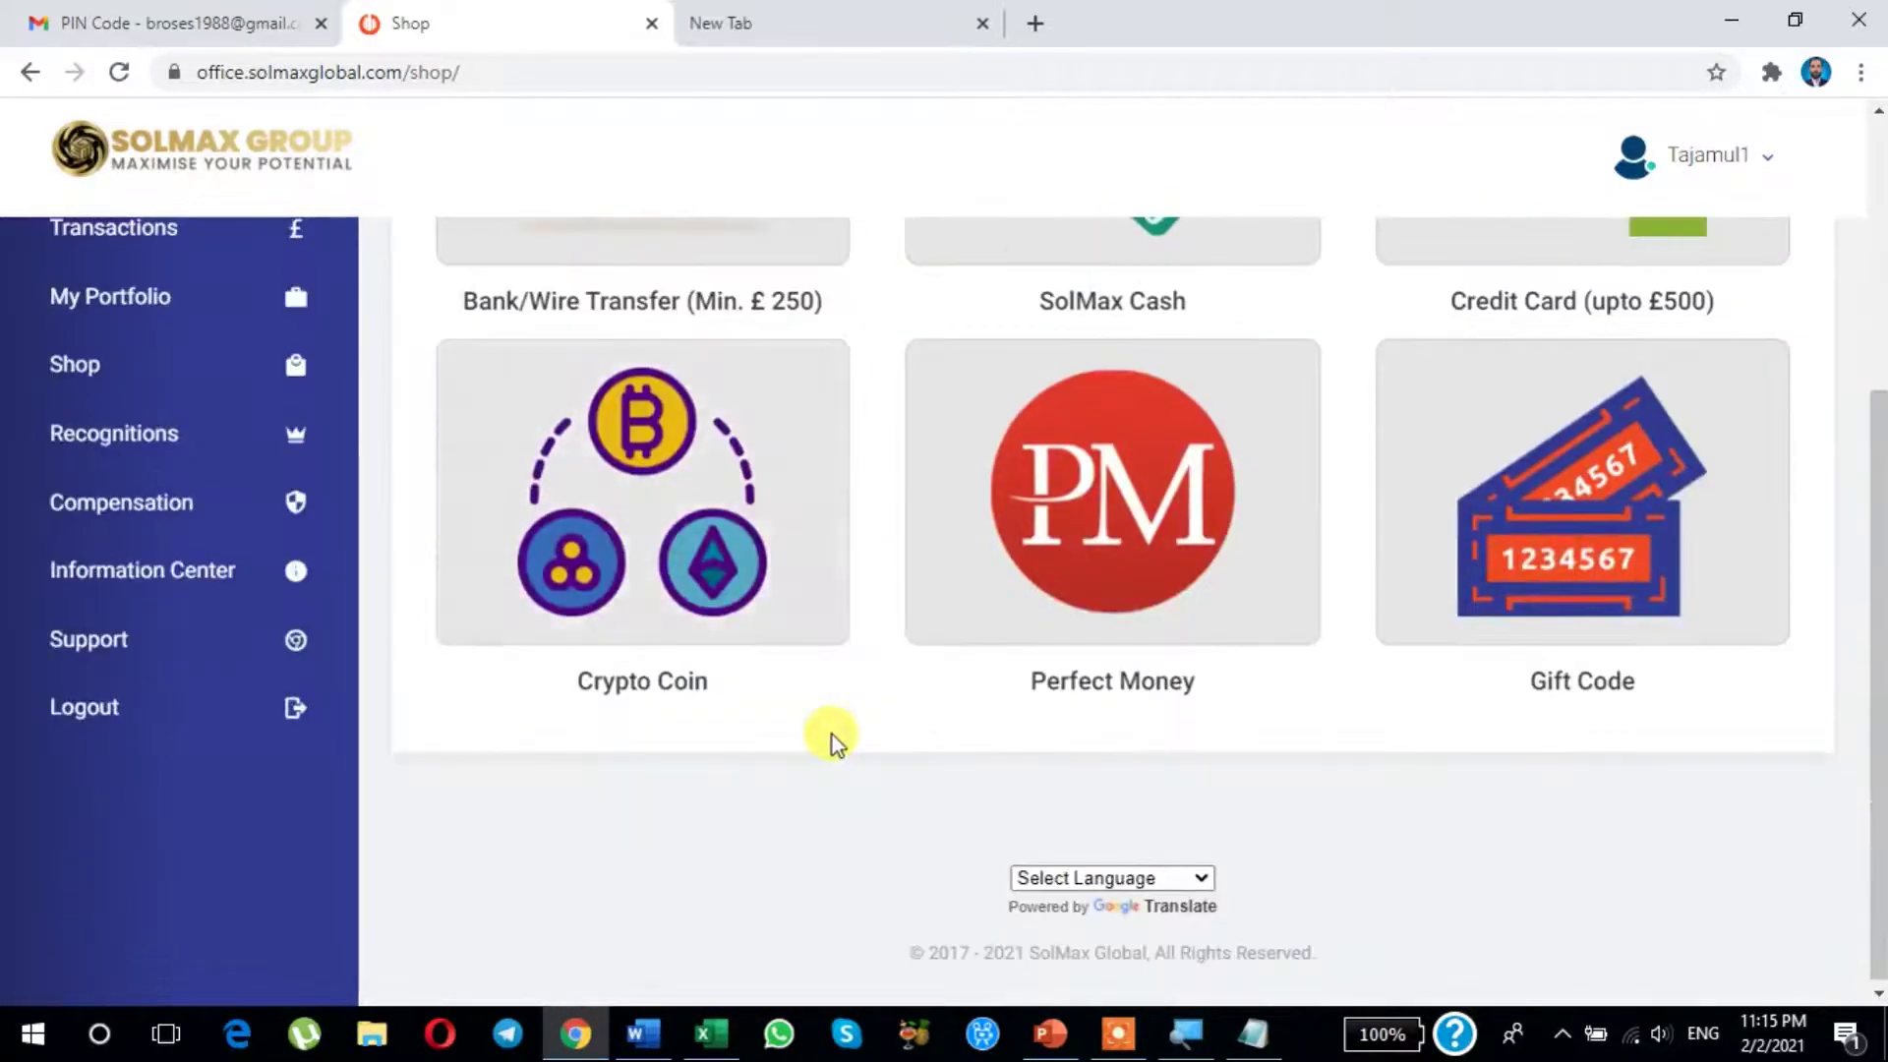
scroll(831, 734, up, 4)
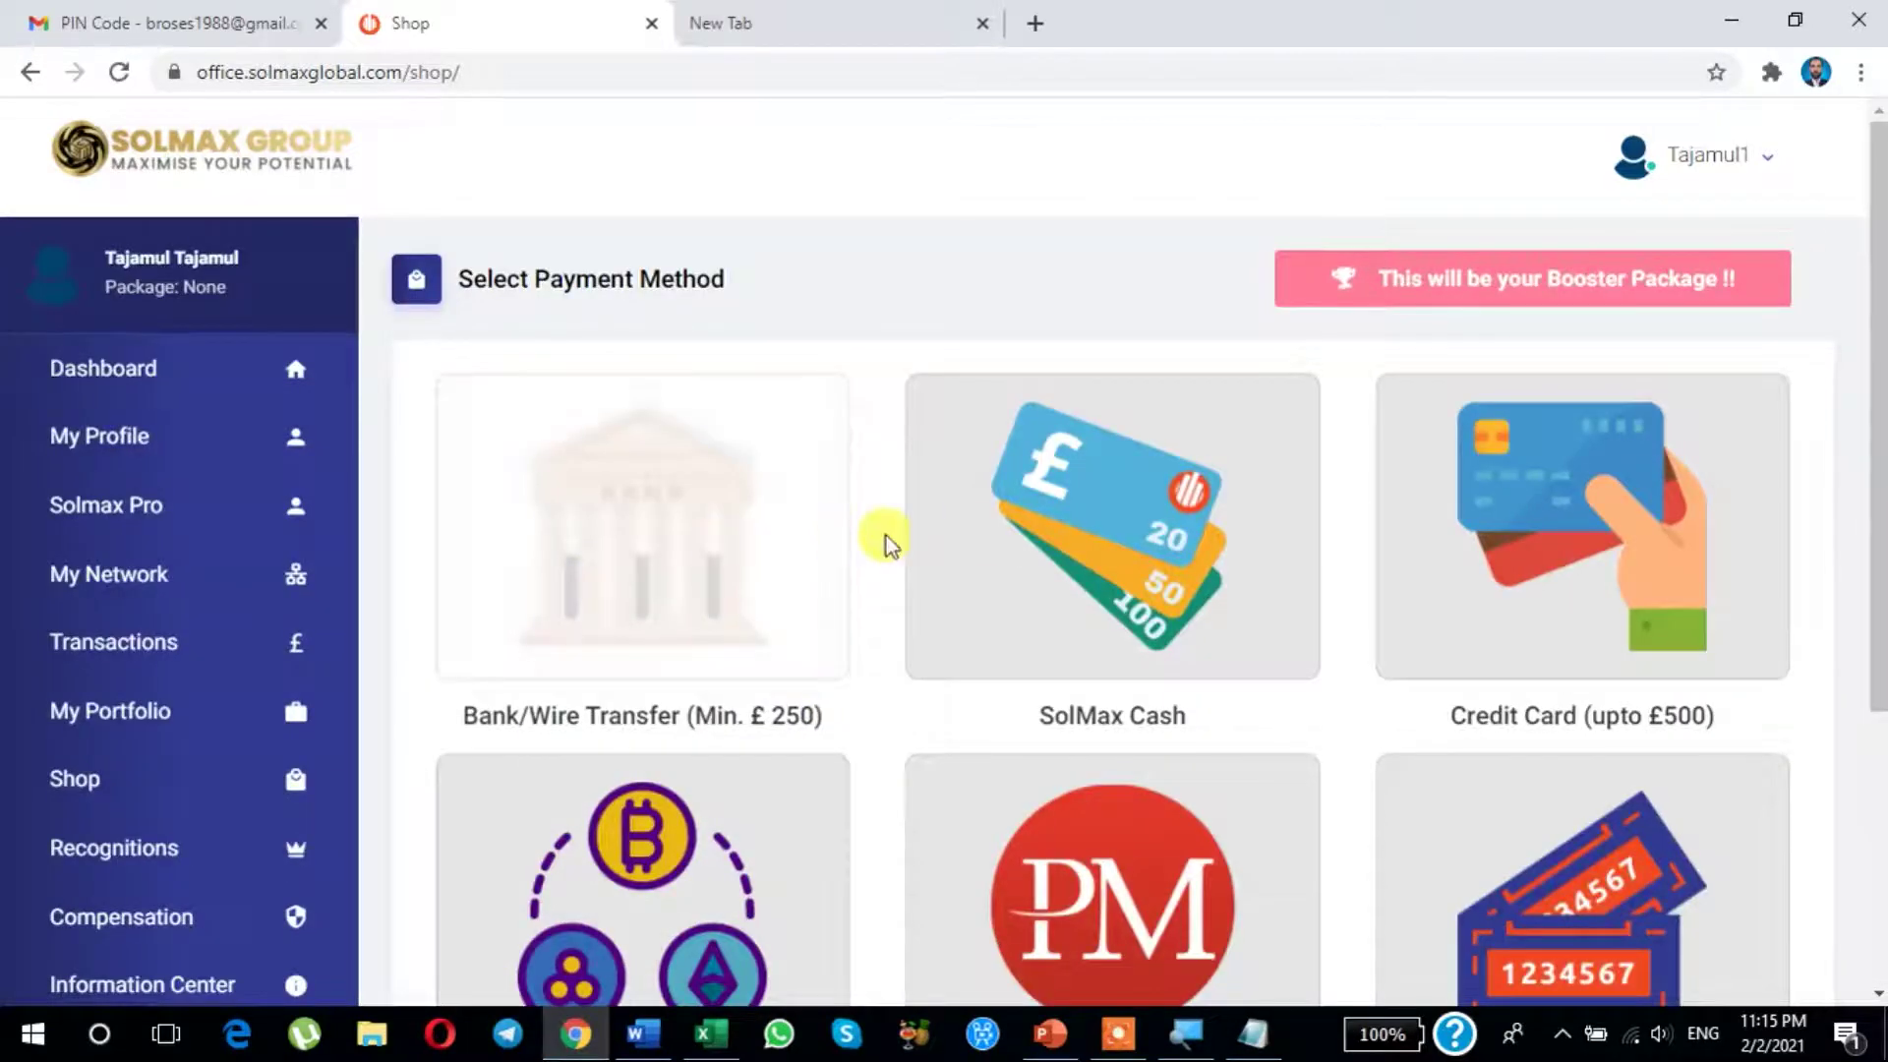
scroll(1013, 728, down, 1)
scroll(1013, 728, down, 1)
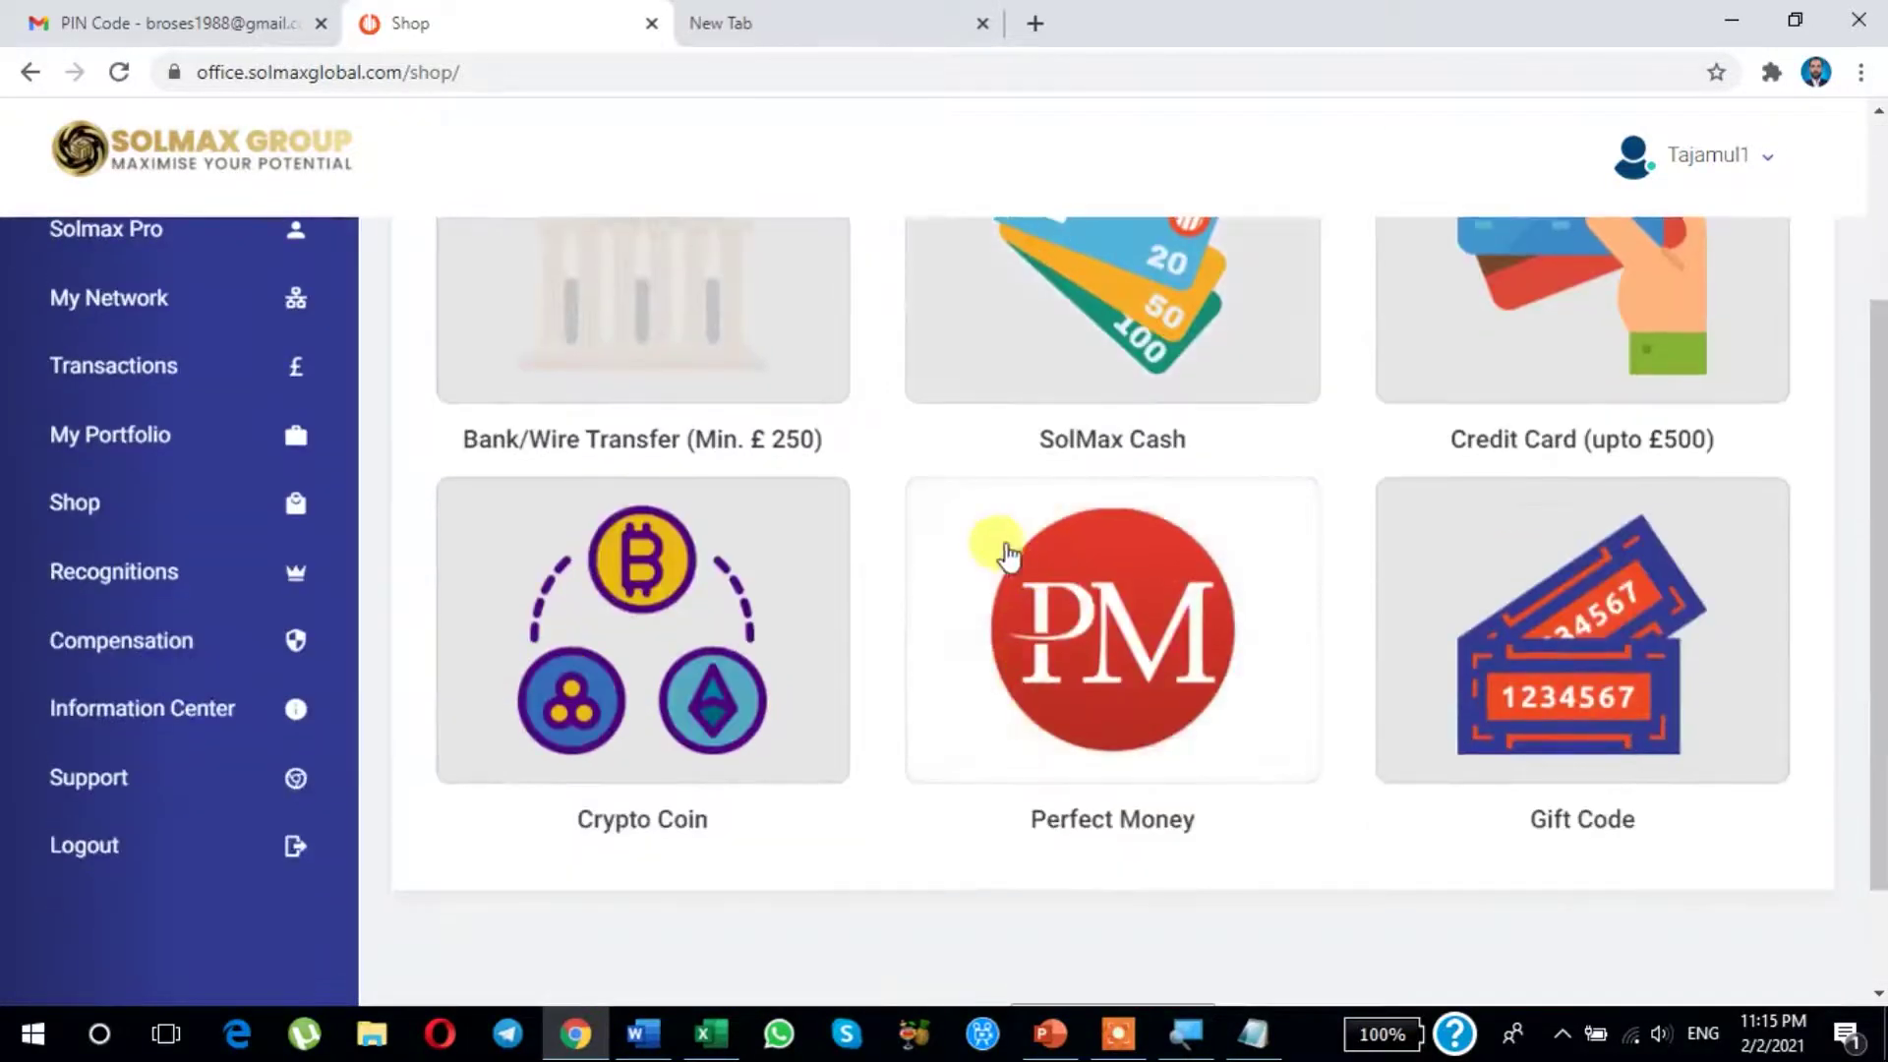
scroll(824, 646, up, 1)
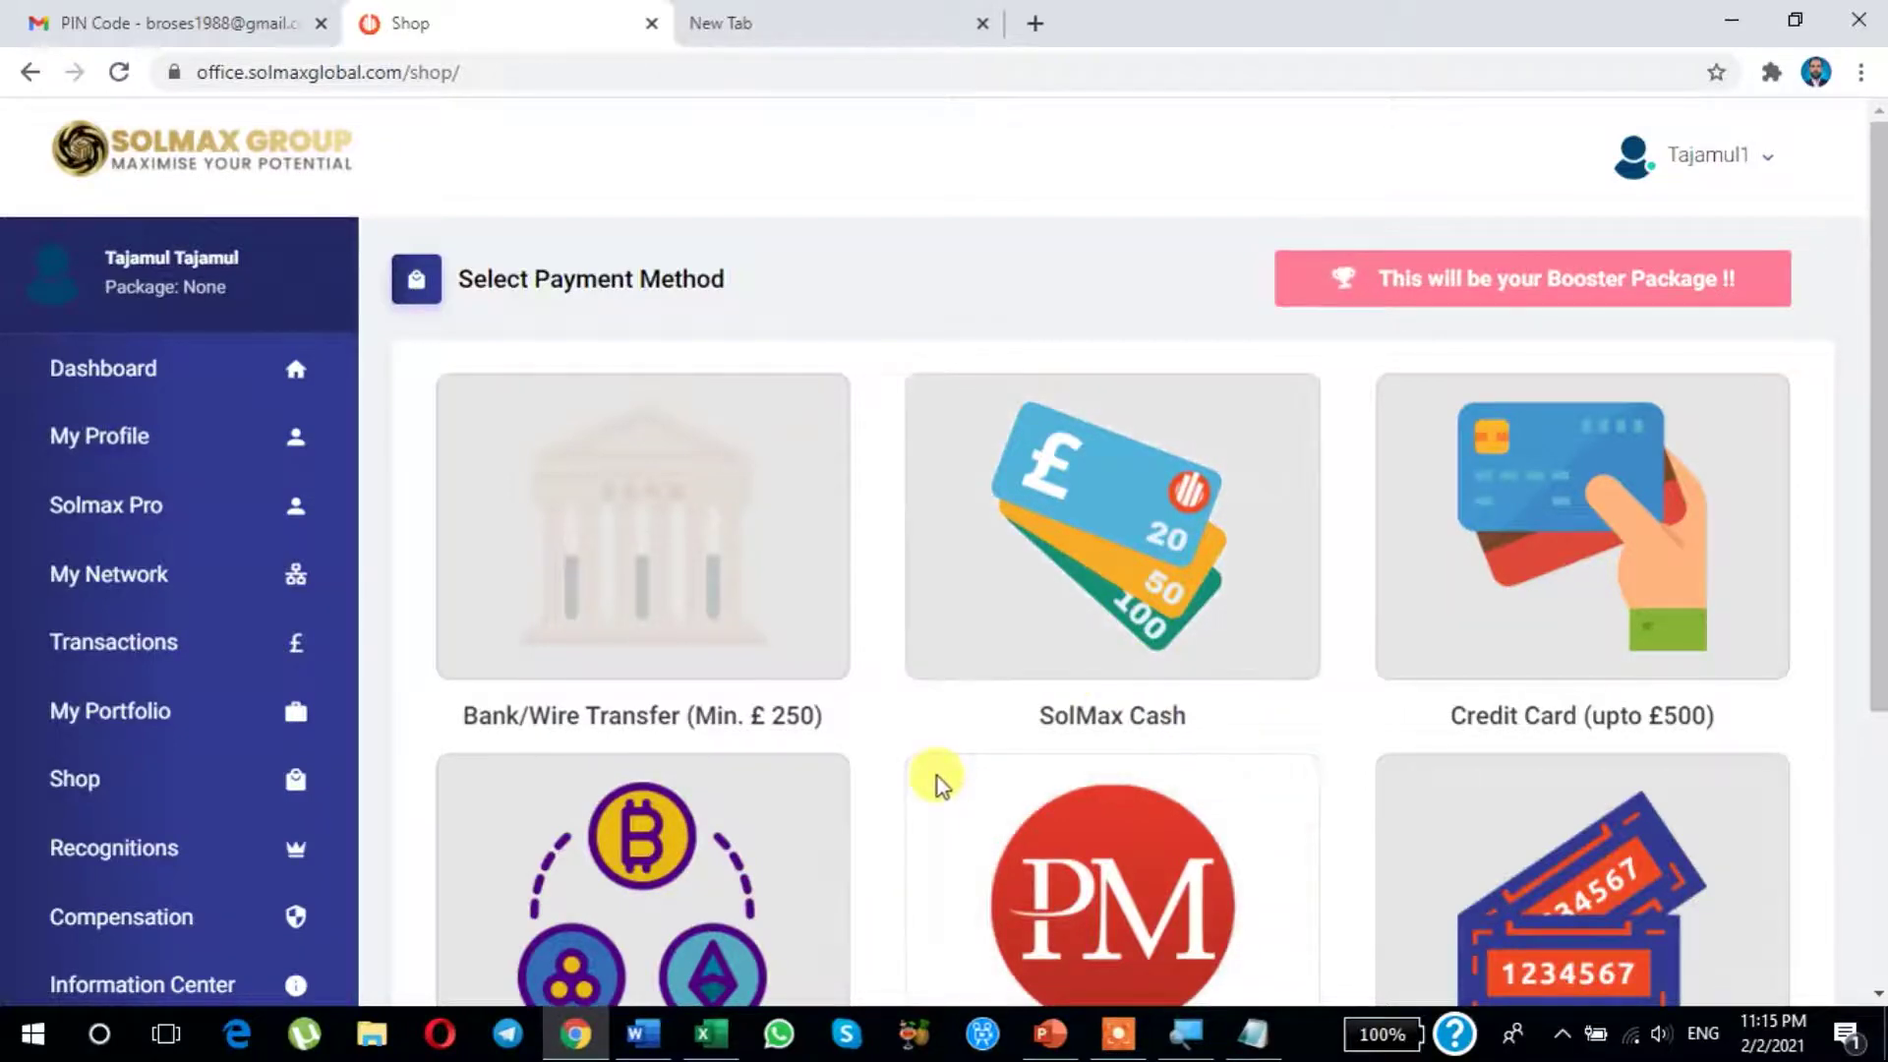
scroll(936, 776, down, 3)
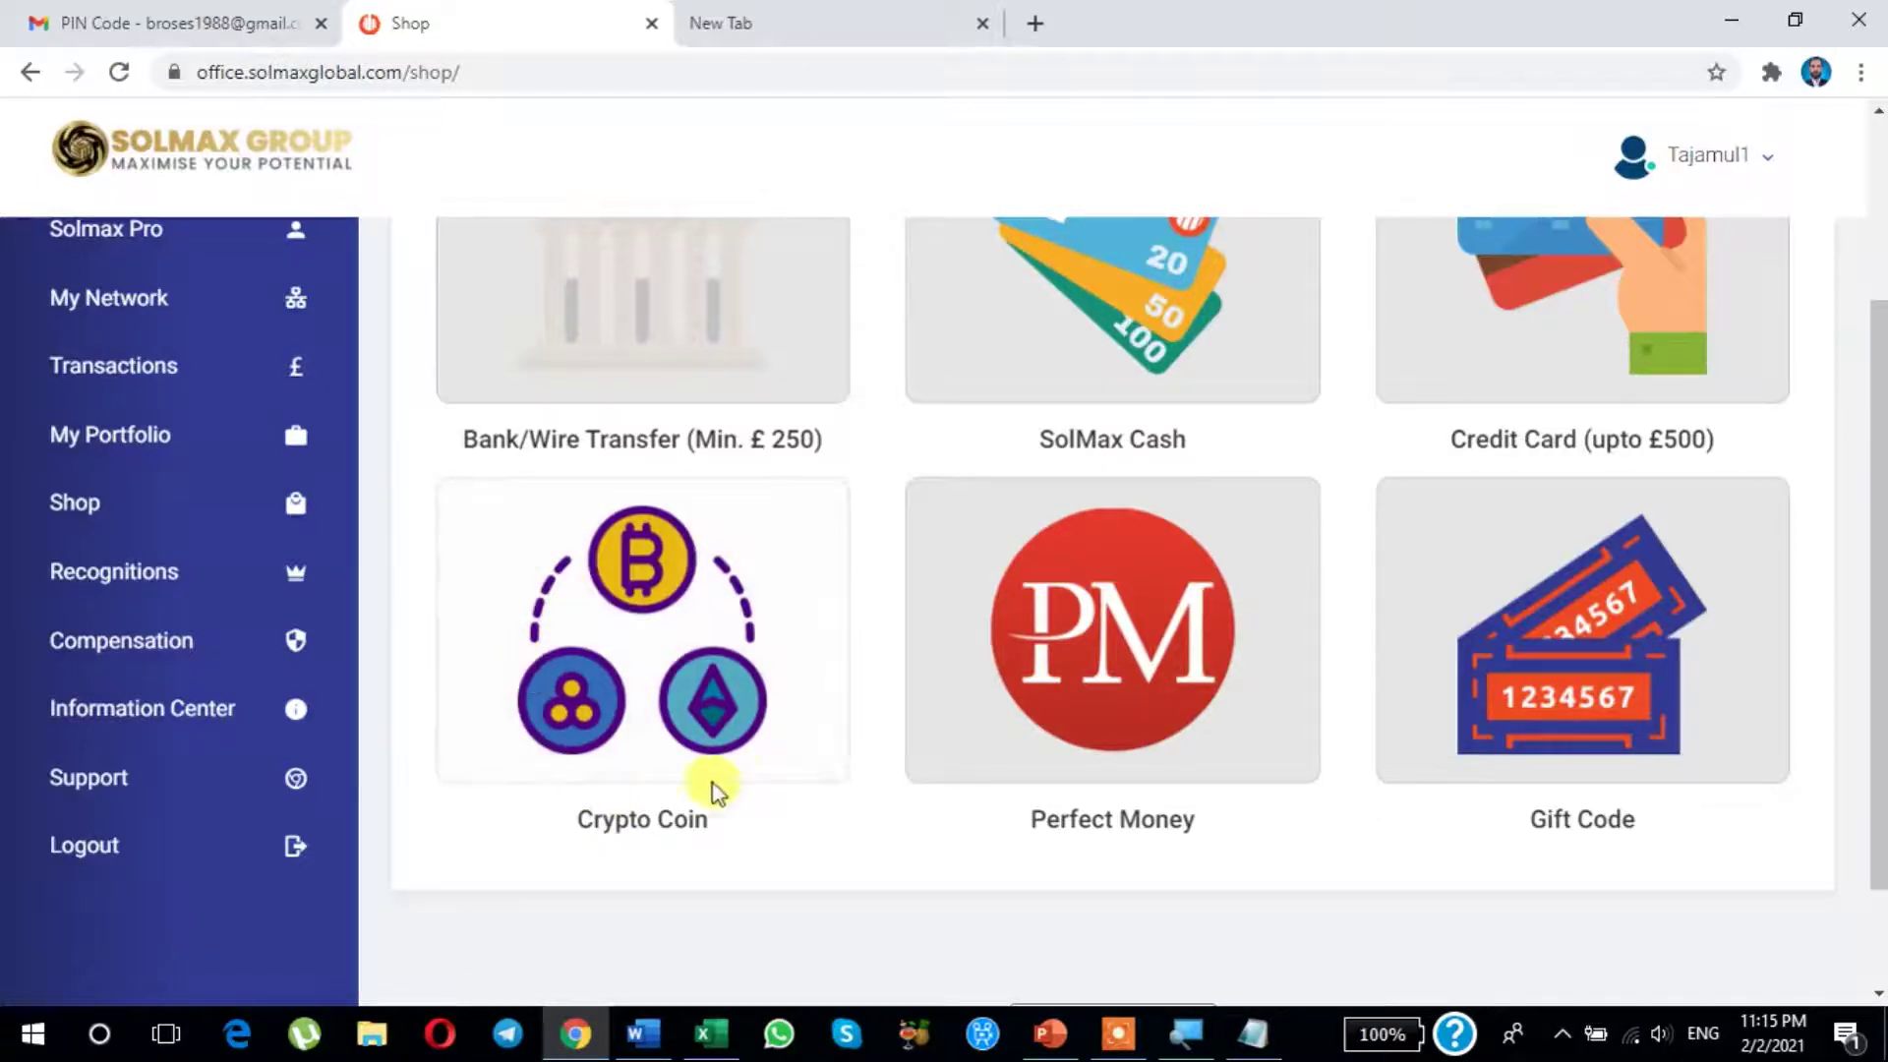
scroll(1012, 702, up, 3)
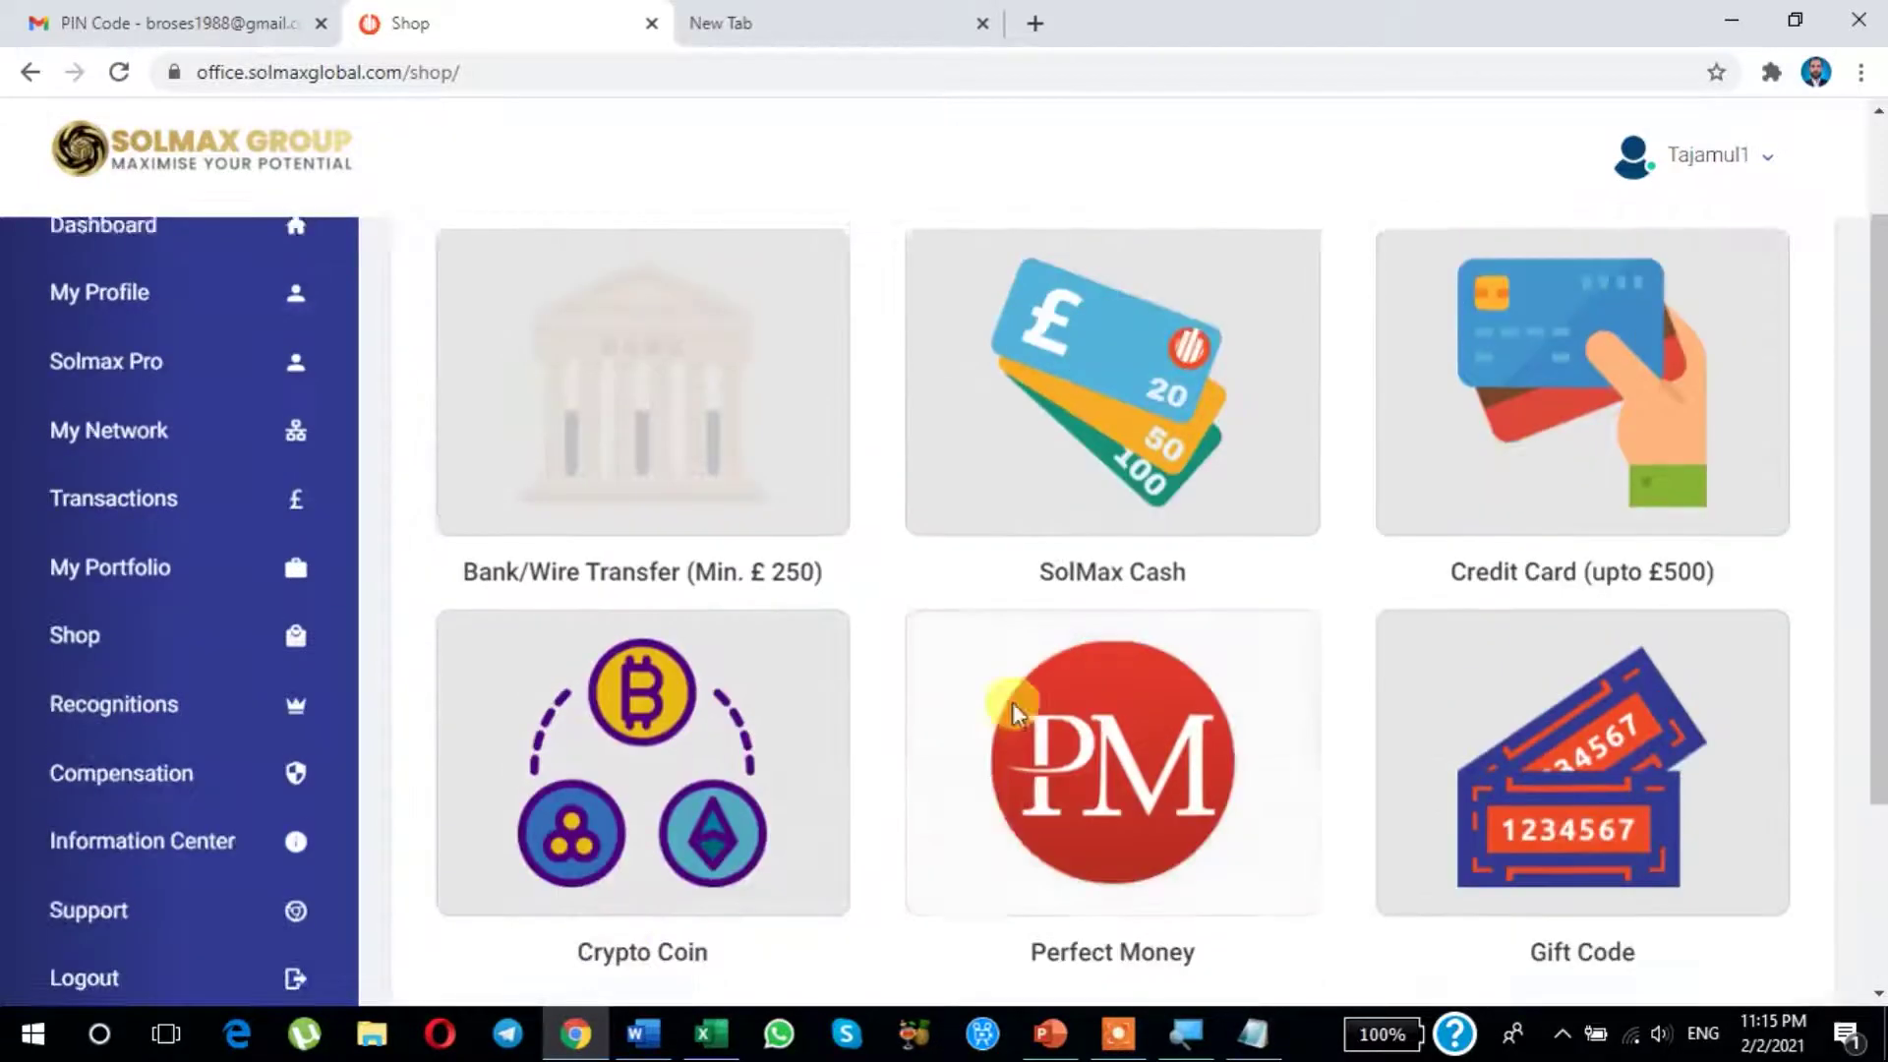
scroll(1214, 664, down, 1)
scroll(1215, 664, down, 3)
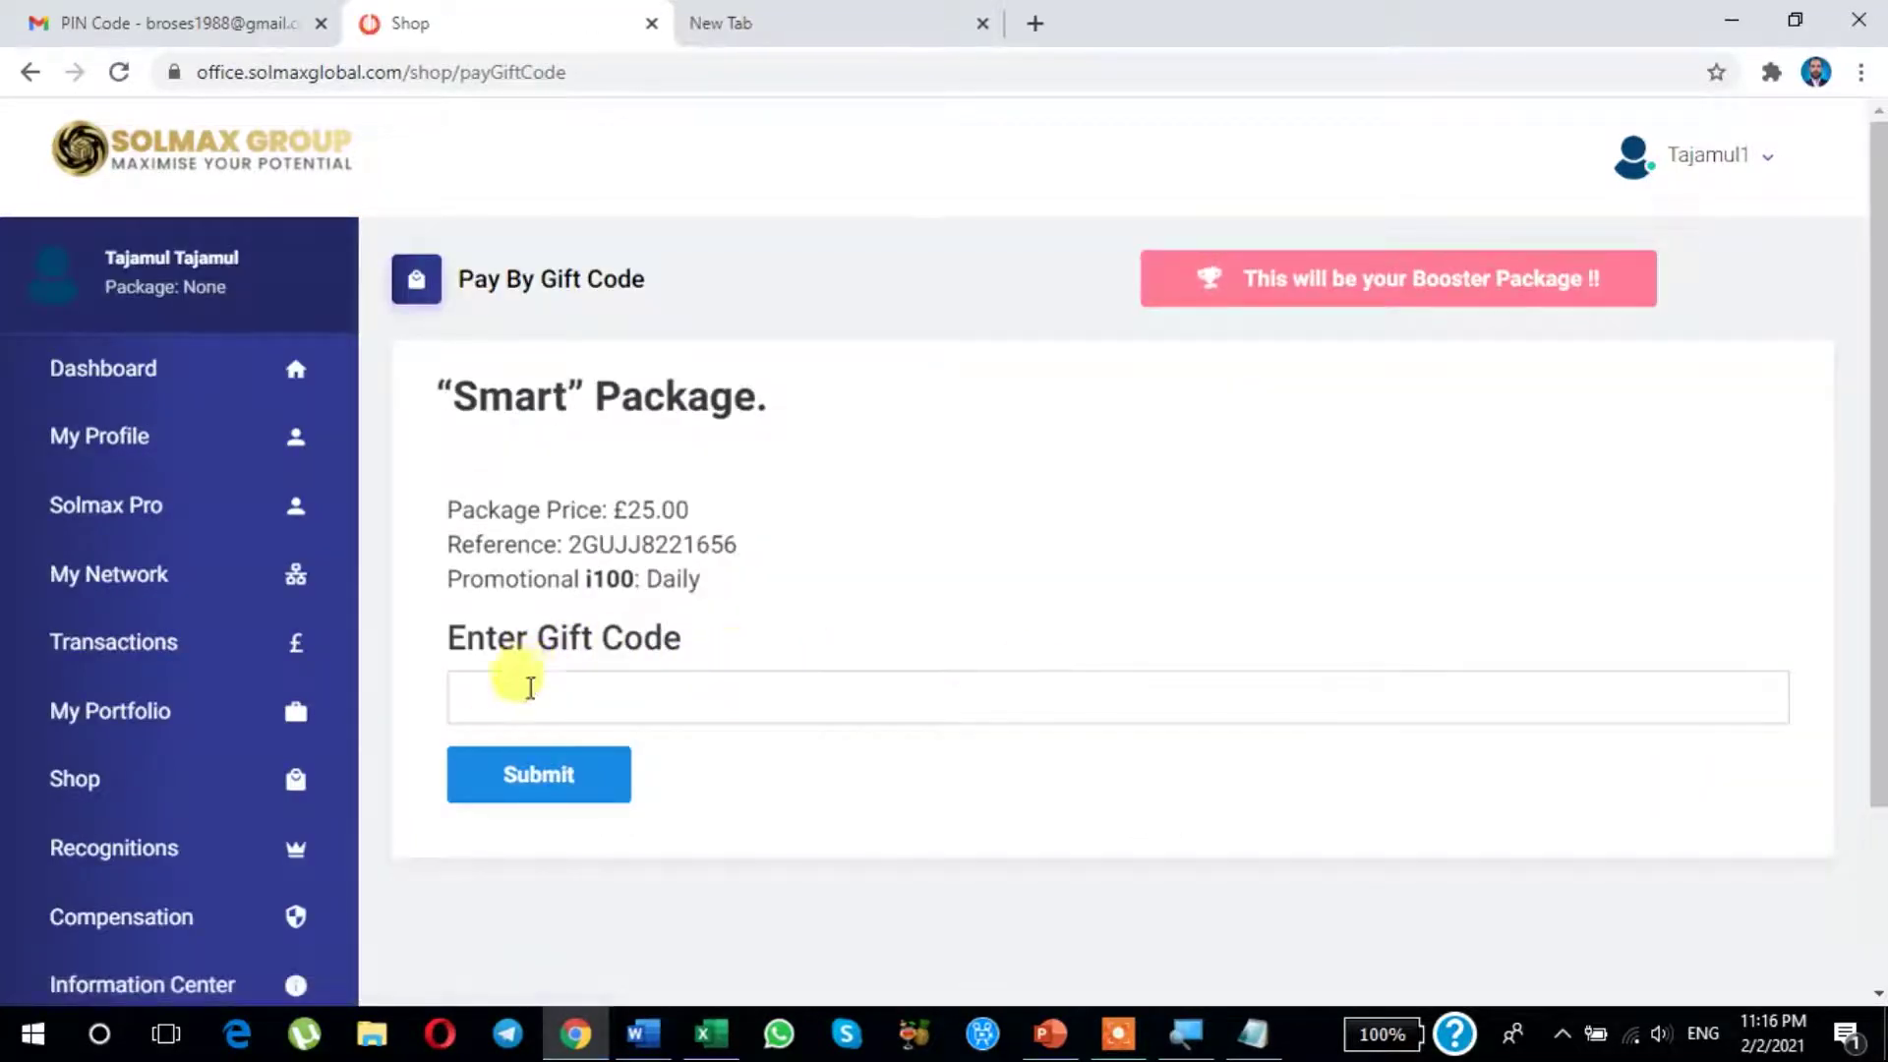
Step: Focus the gift code field, then select the saved gift code in the Notepad note
click(500, 691)
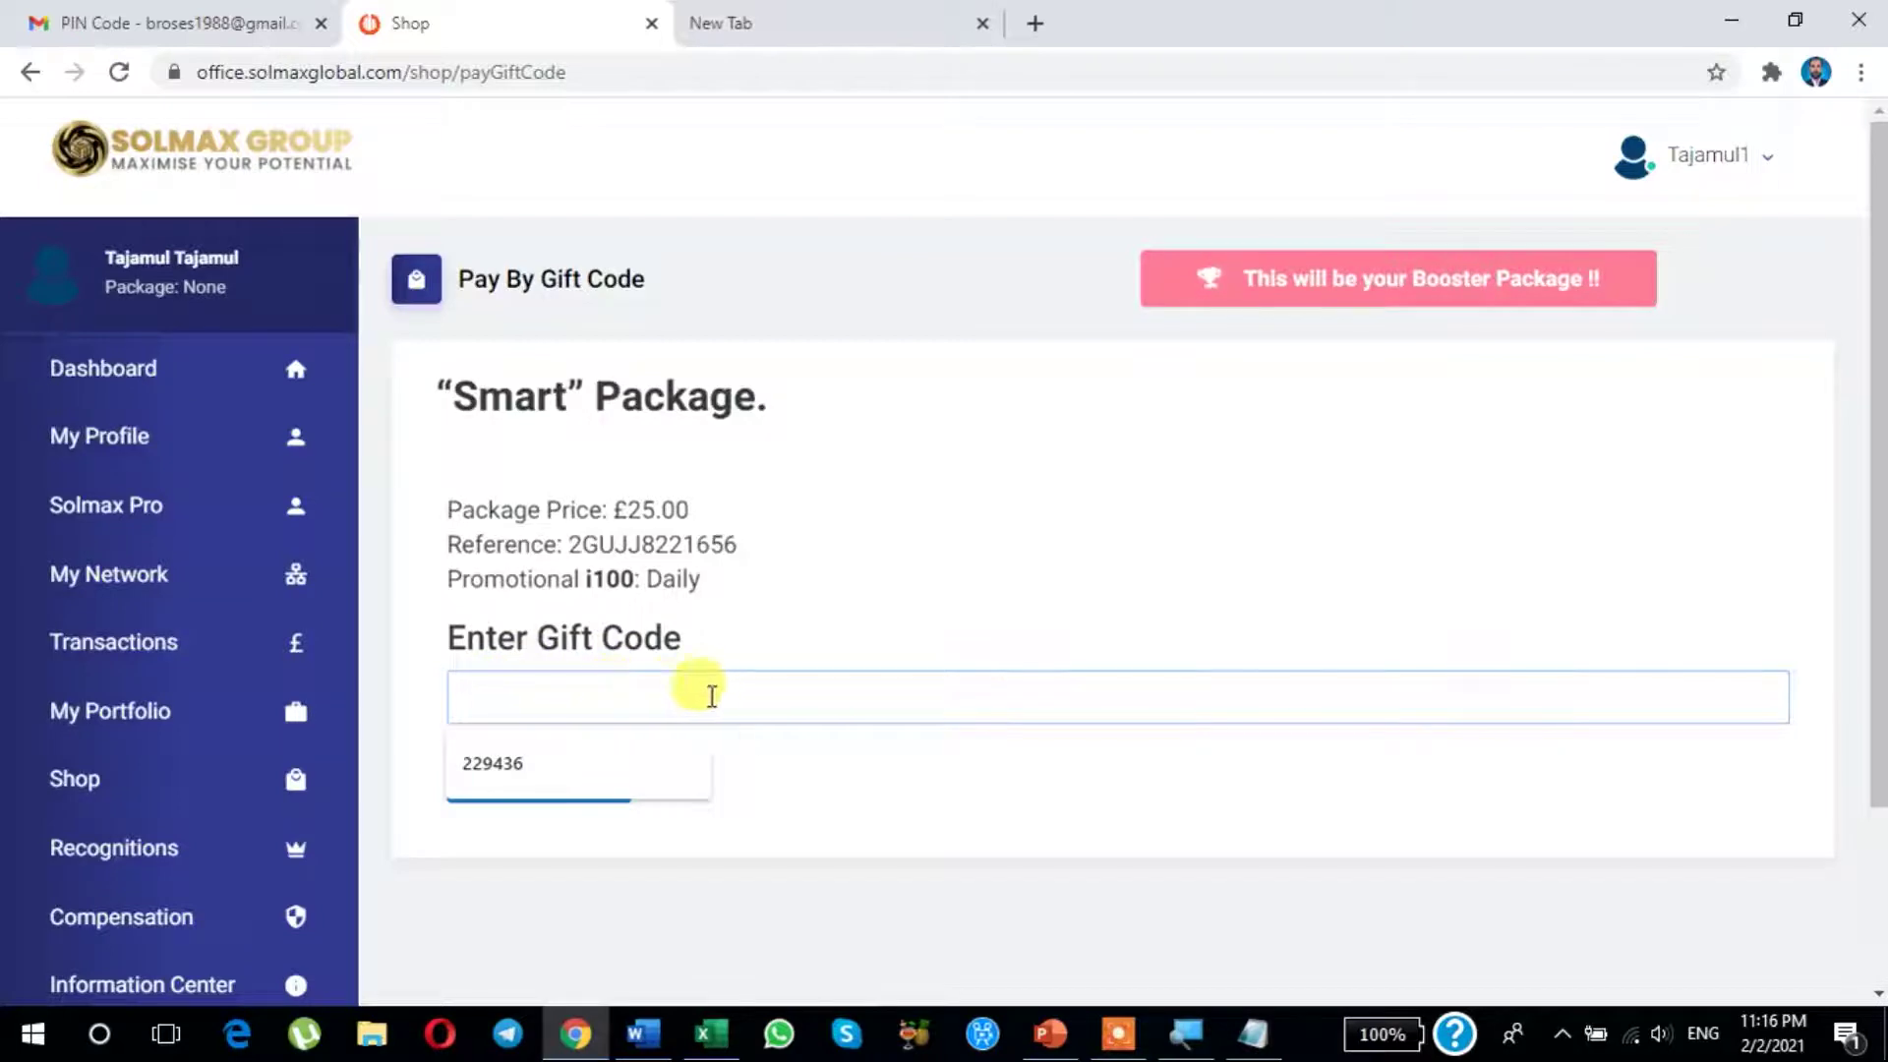
click(934, 786)
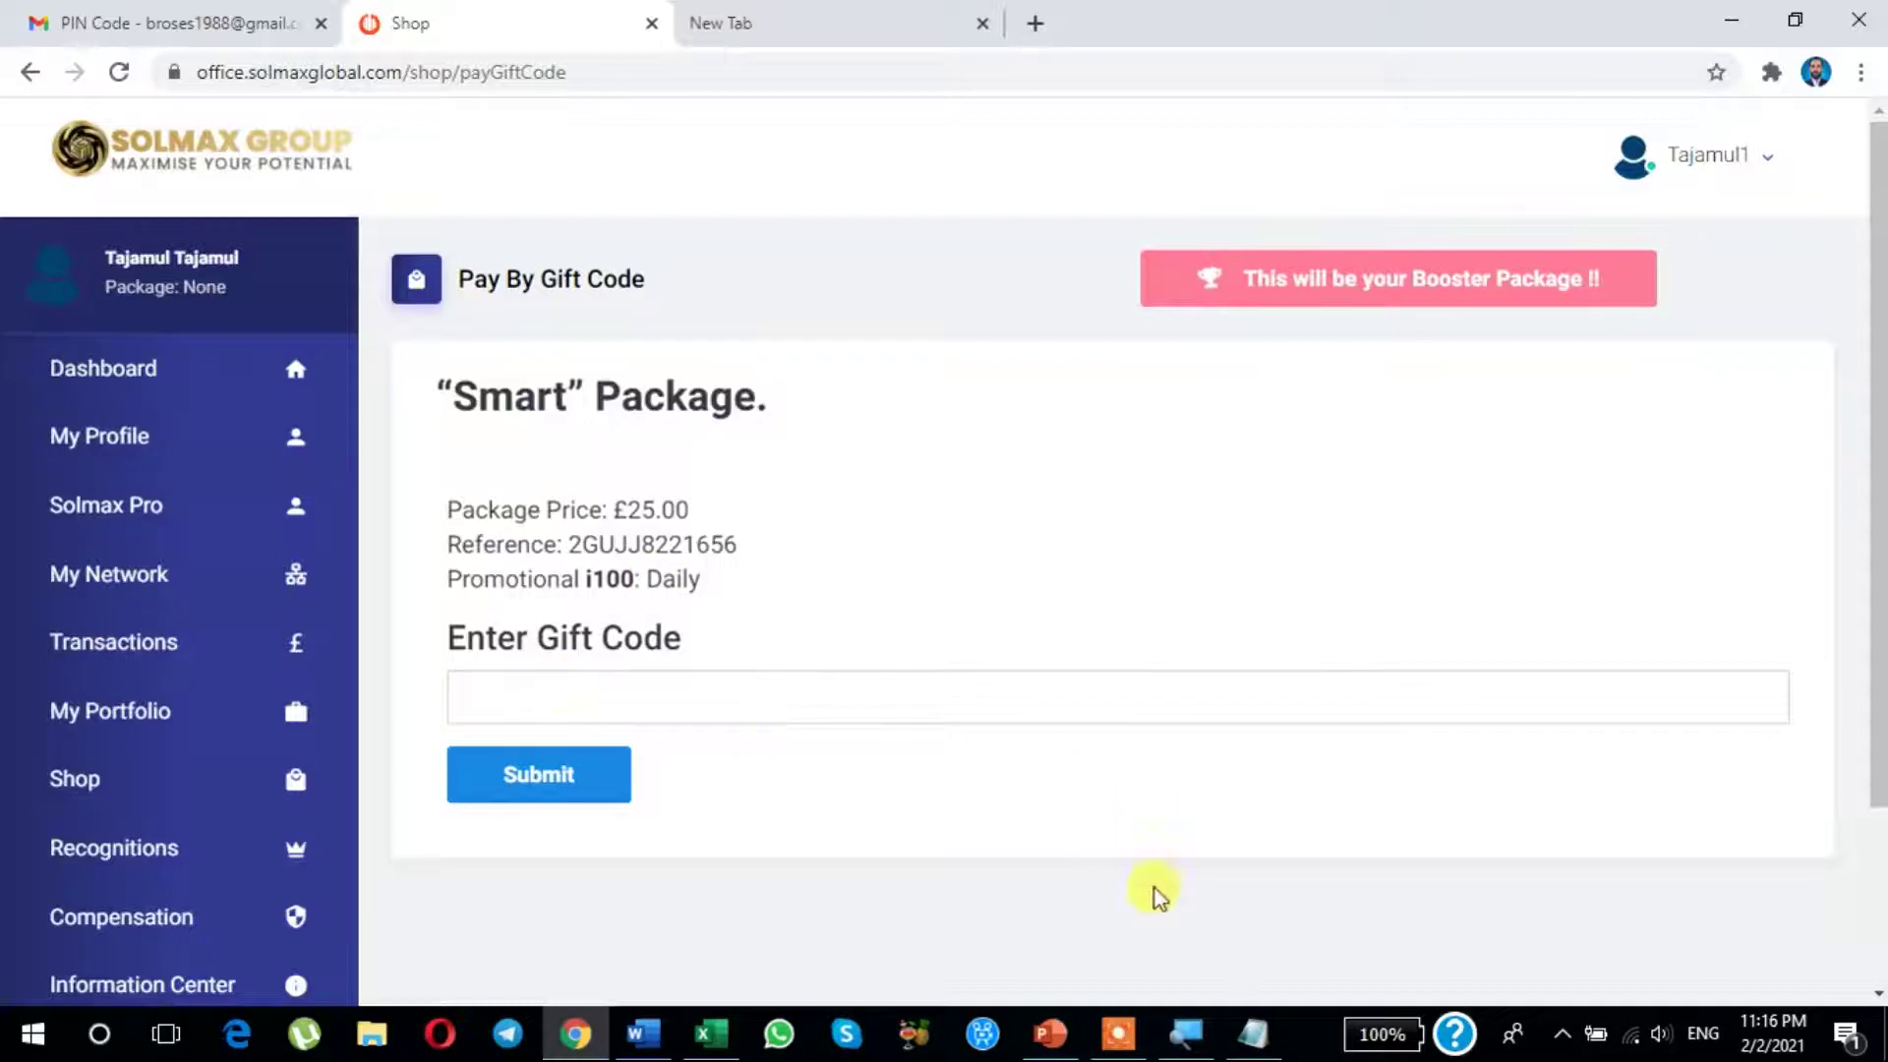
click(1253, 1044)
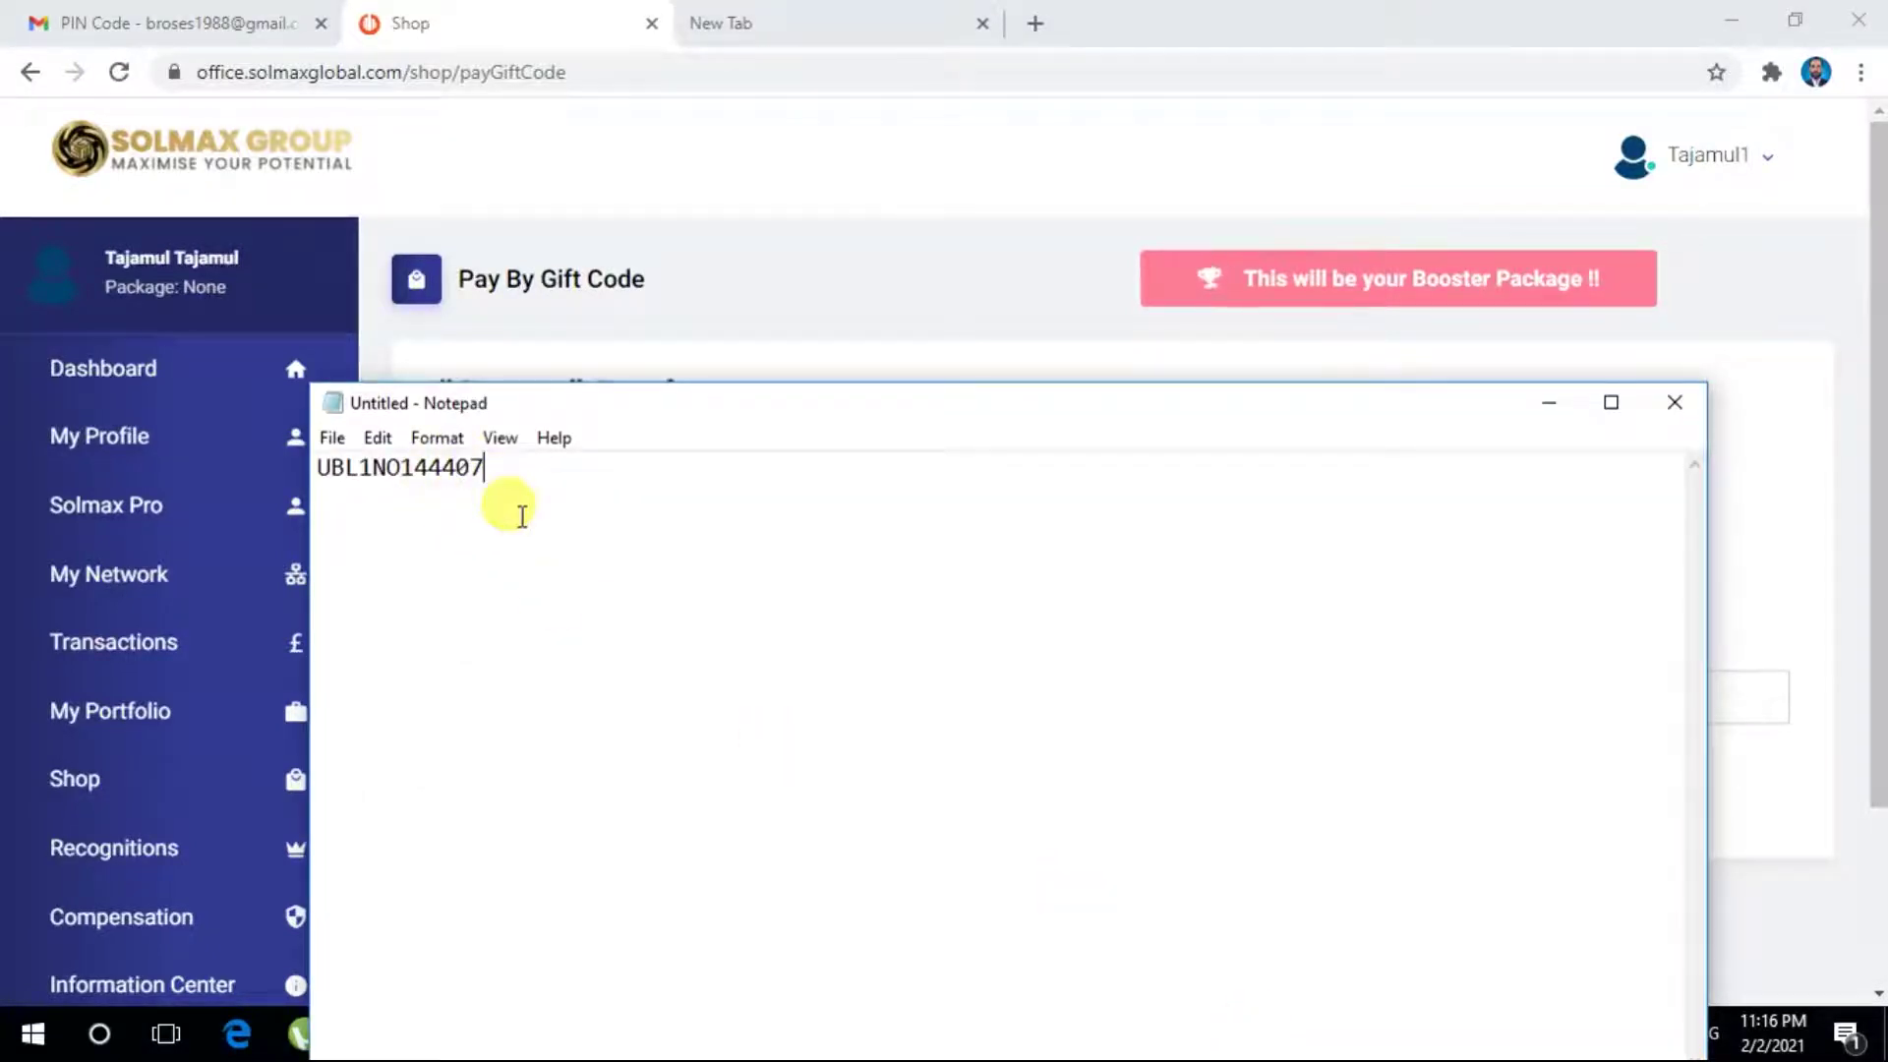
key(ctrl+a)
key(ctrl+c)
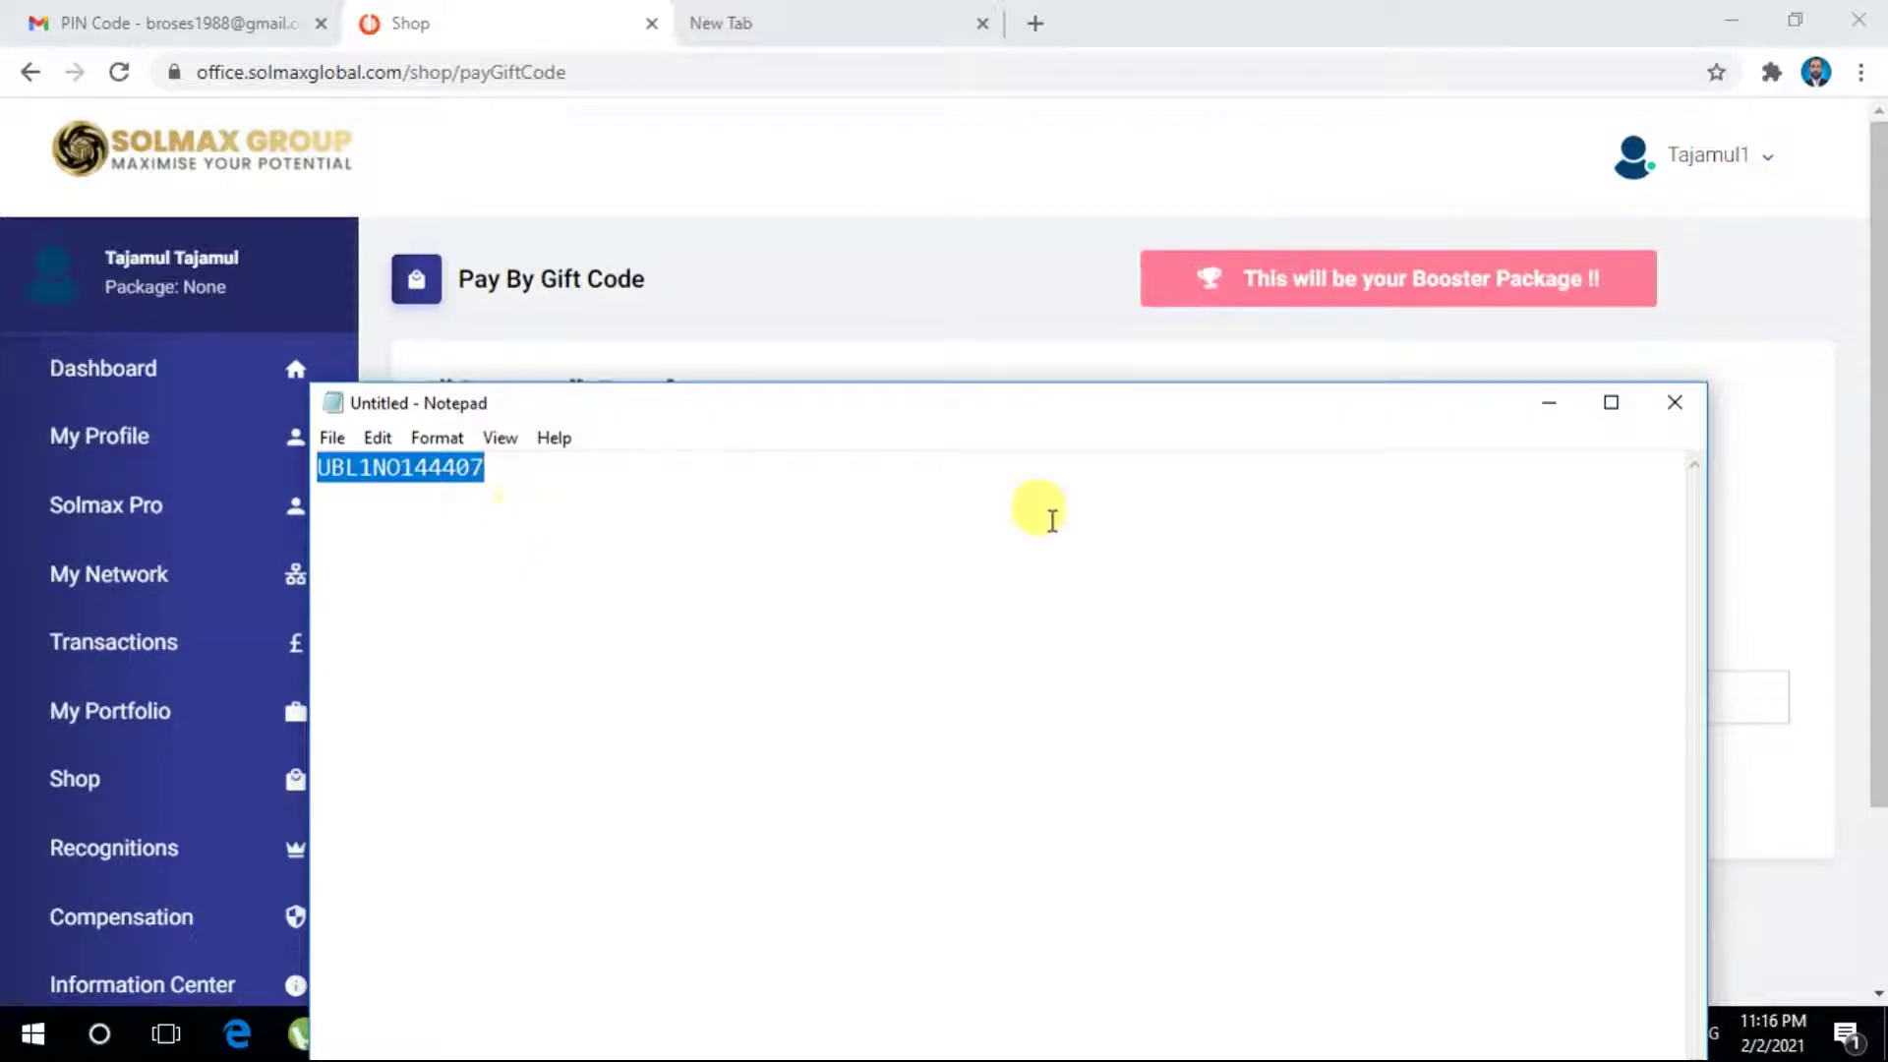
click(1548, 402)
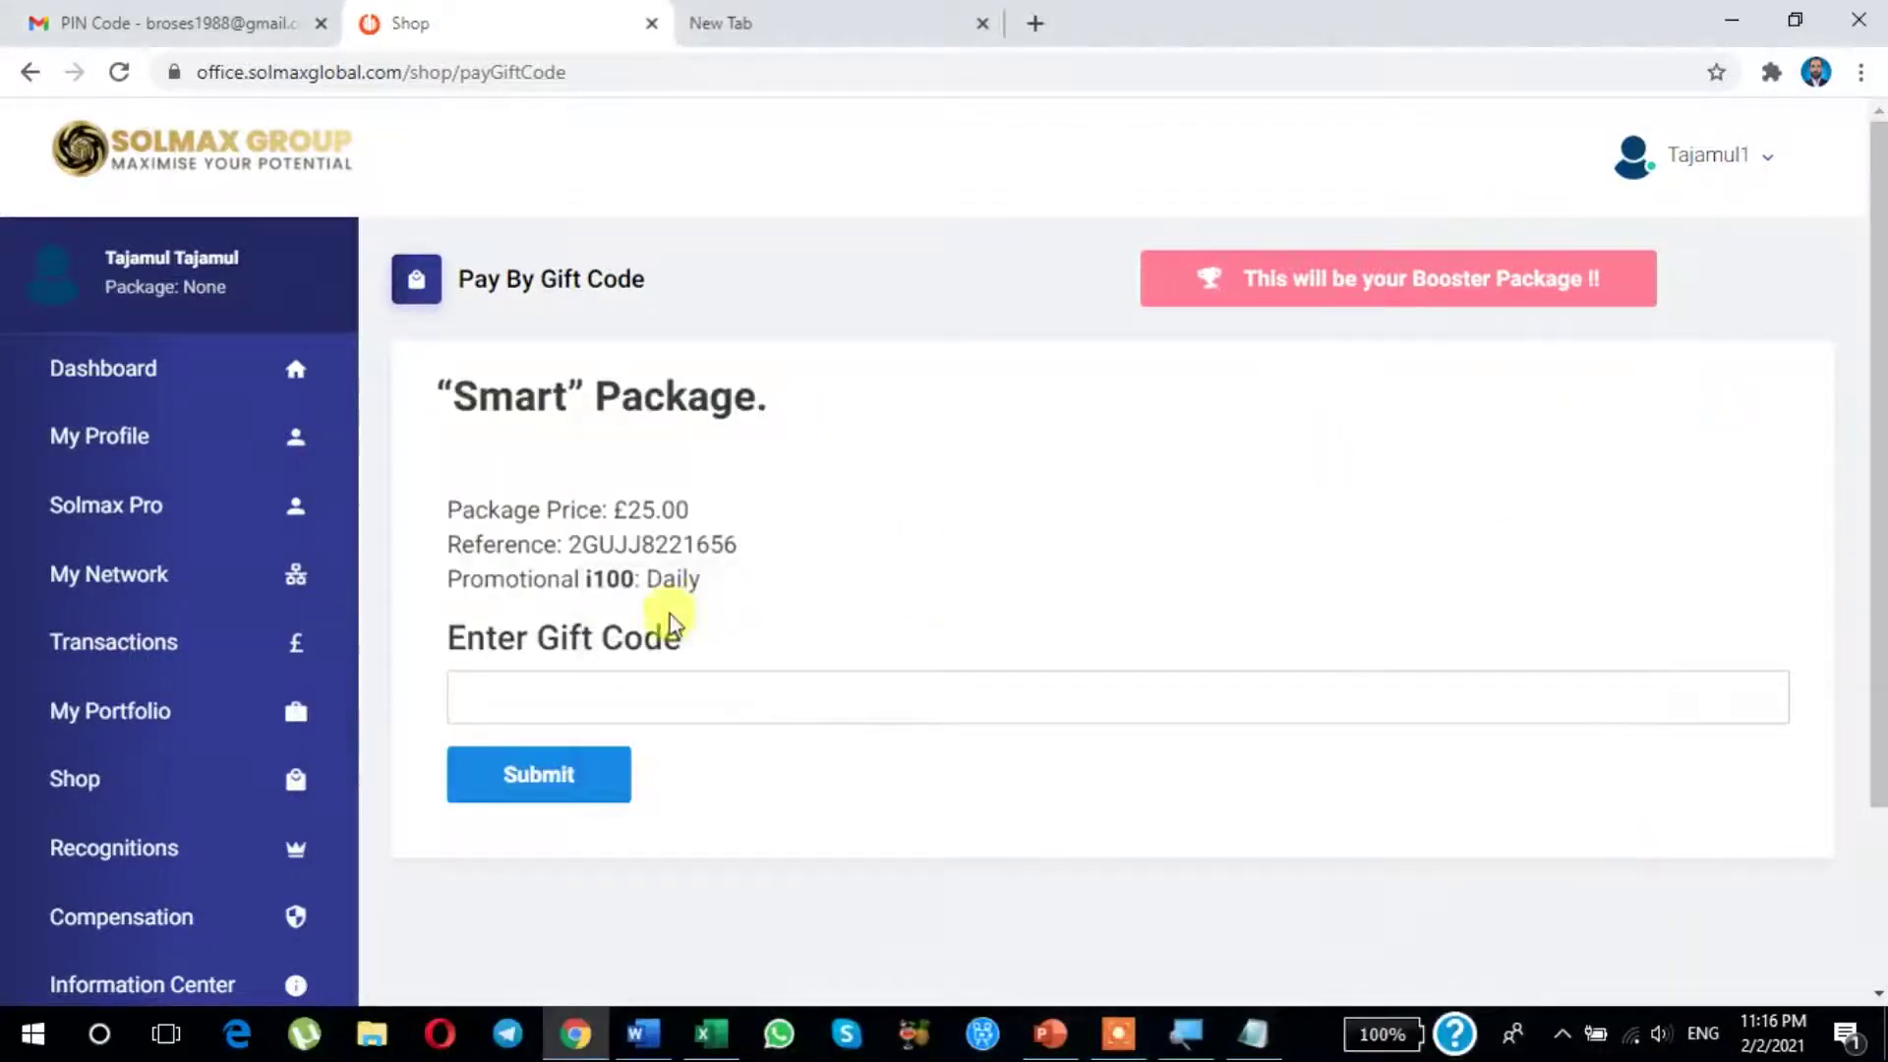
Step: Paste the copied gift code into the field and submit it to pay £25.00
click(522, 708)
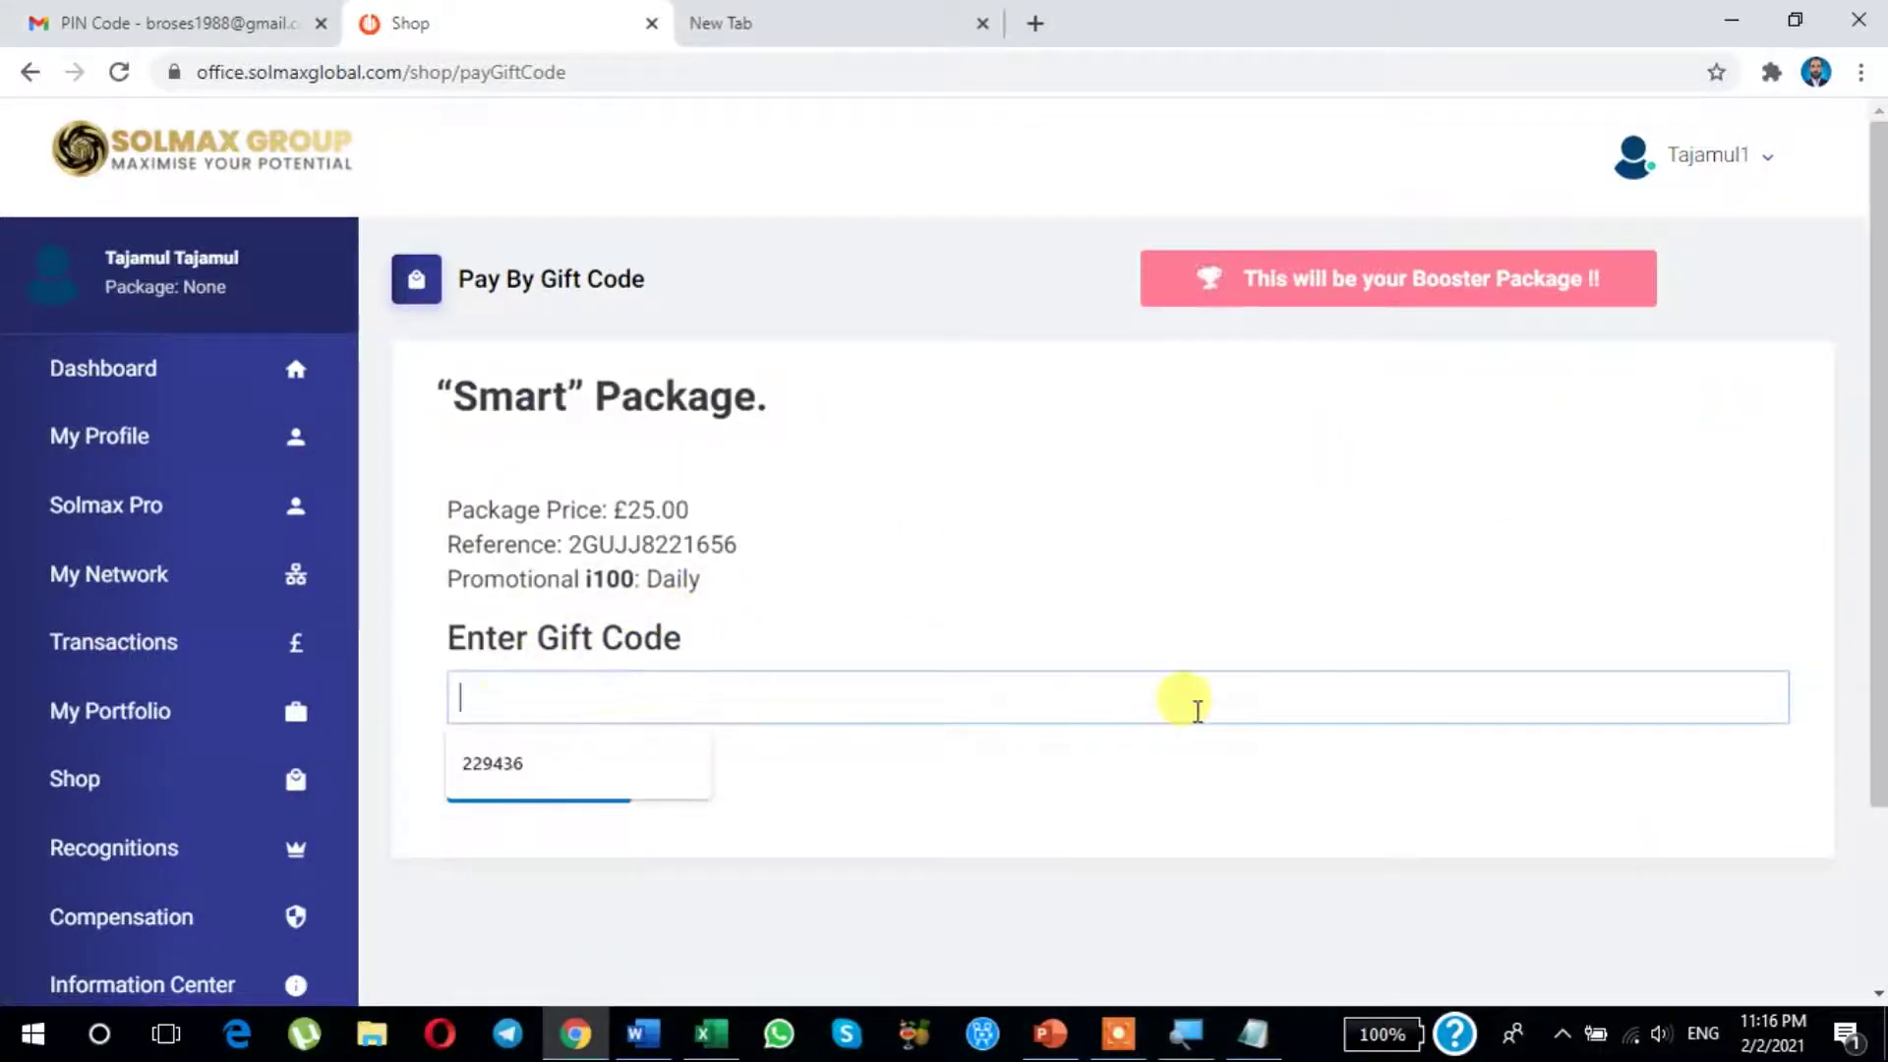
key(ctrl+v)
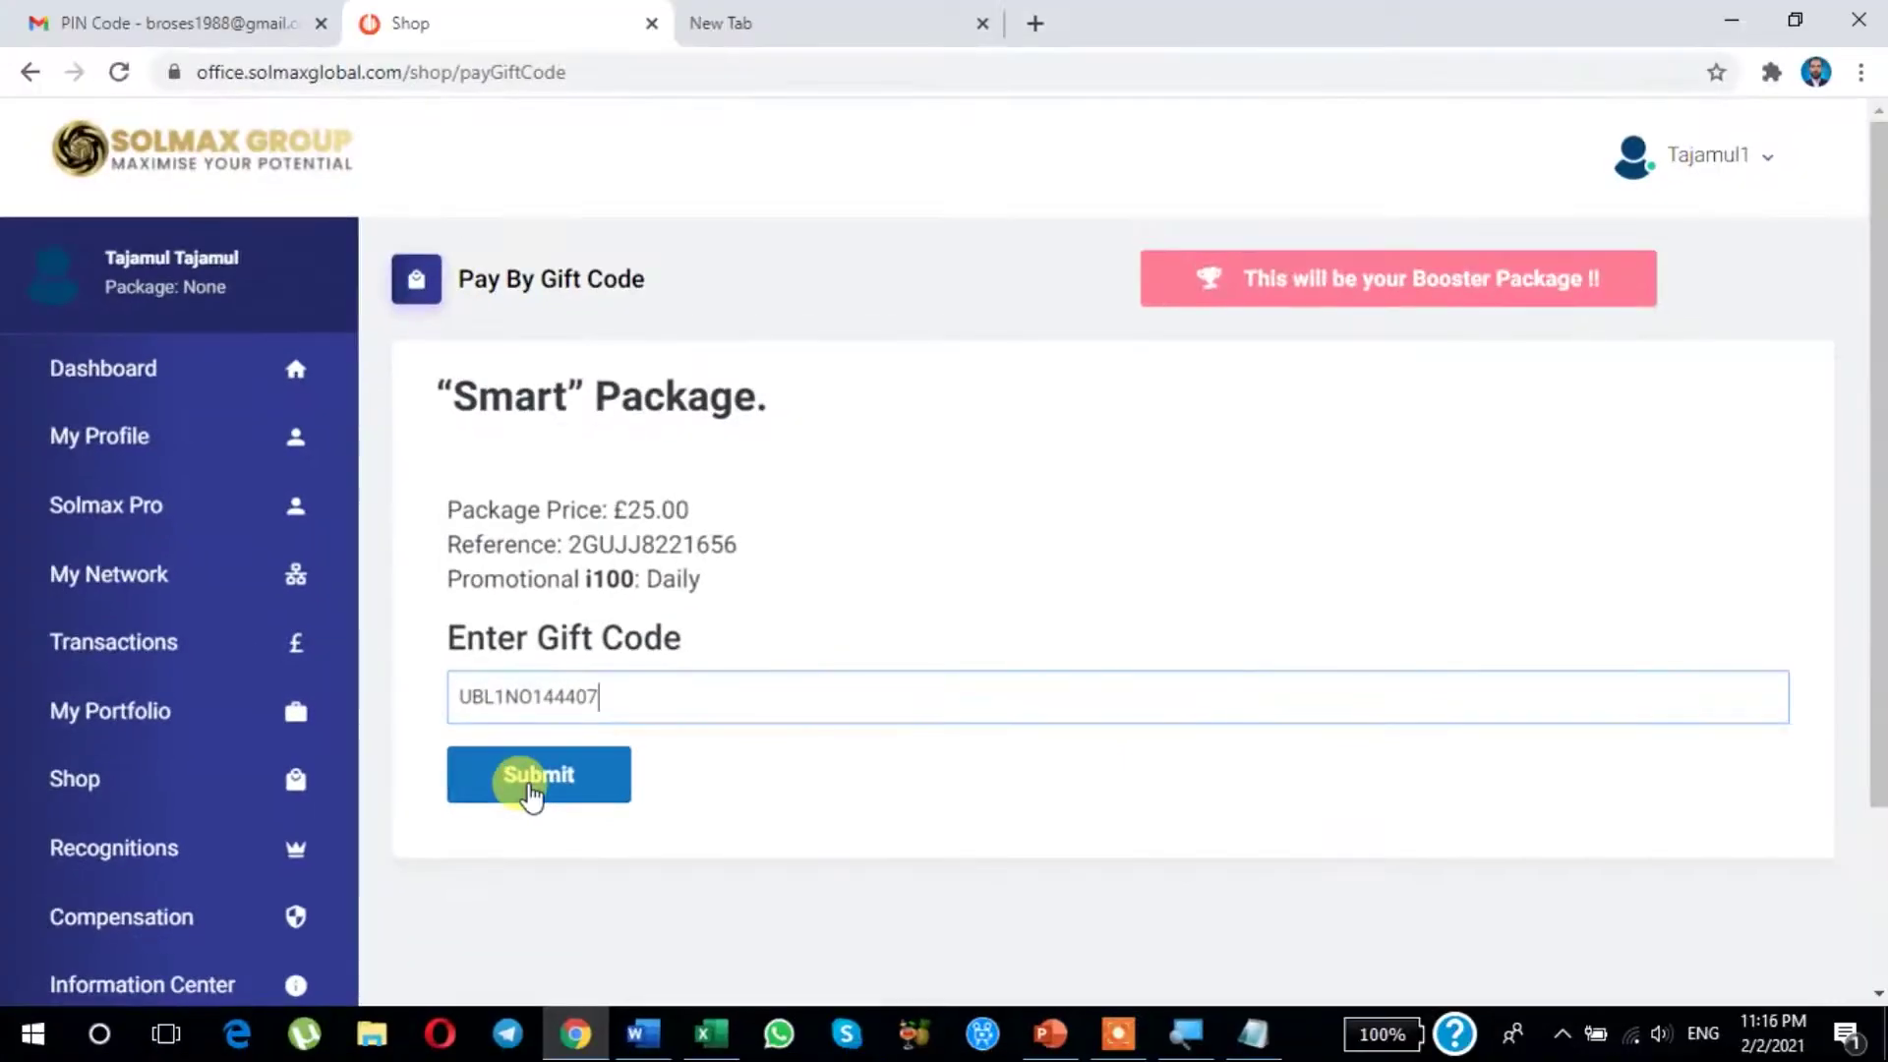
click(529, 787)
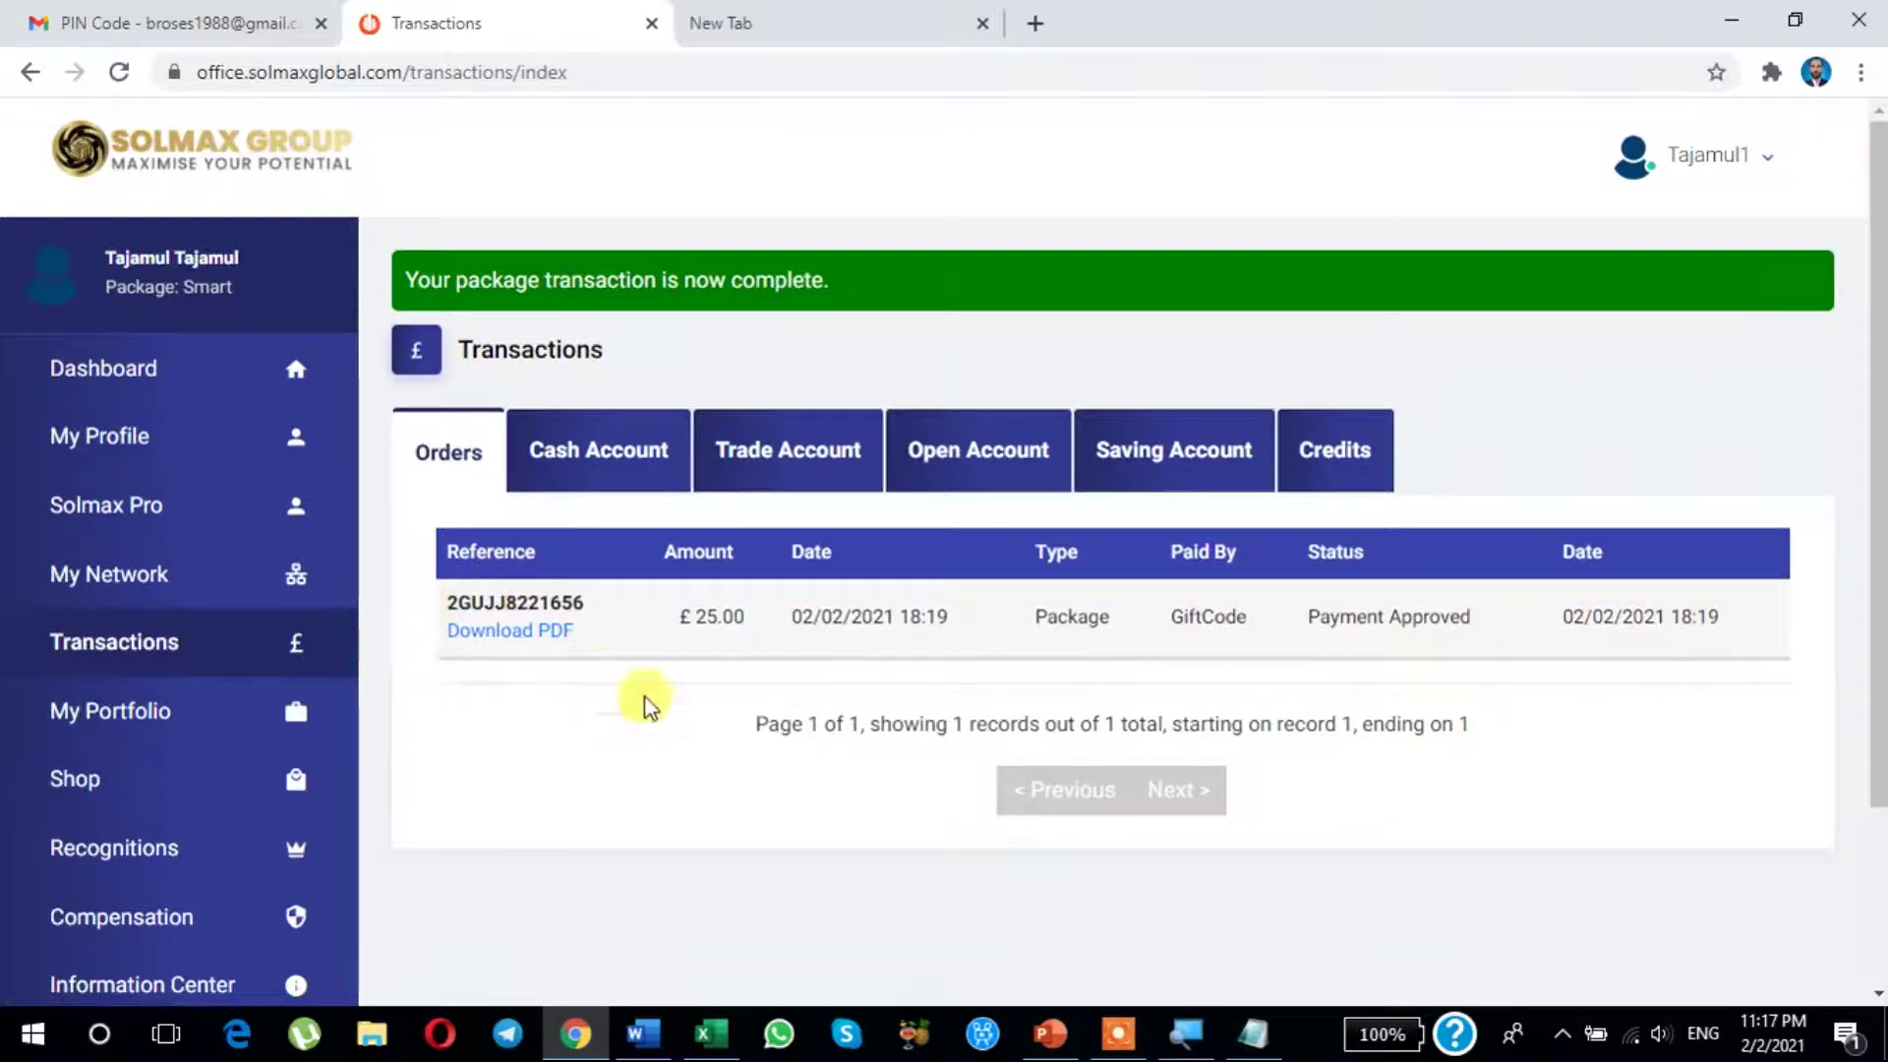
Step: Download the order's invoice PDF through IDM and open it, showing invoice 255036
click(519, 634)
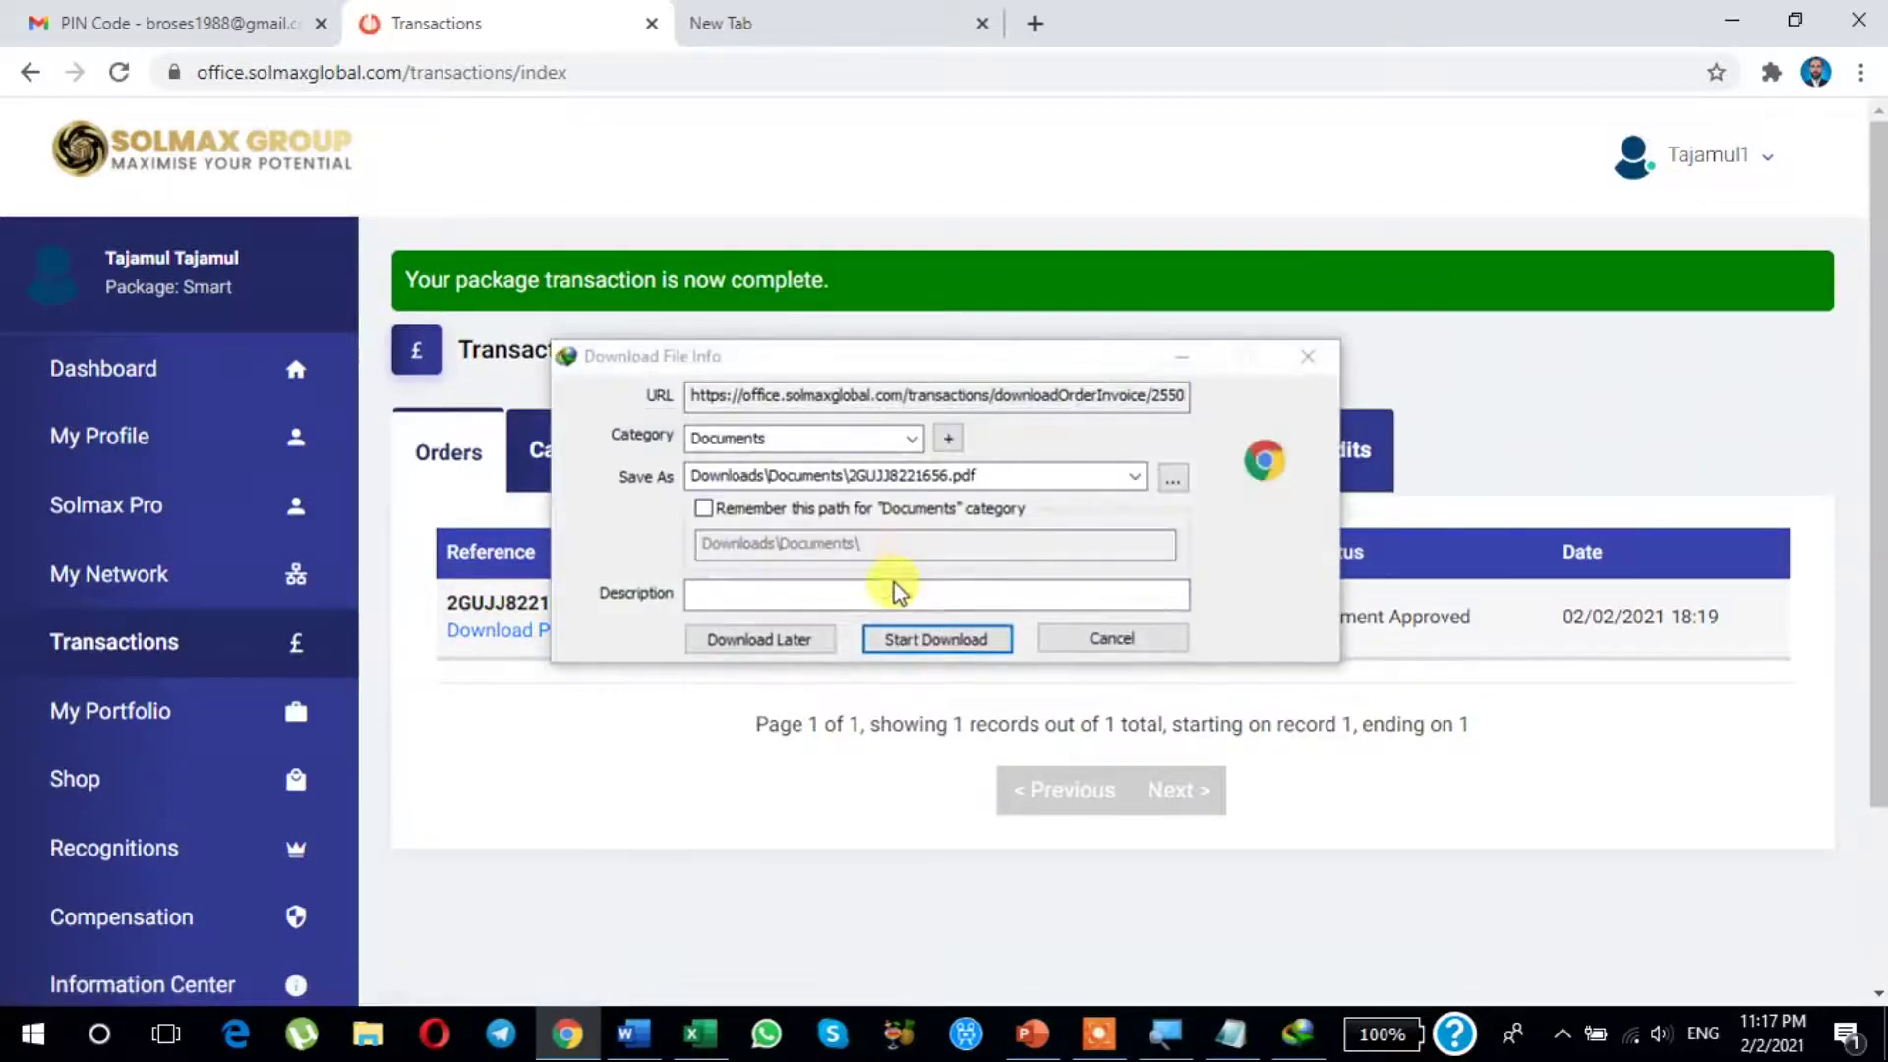
click(934, 641)
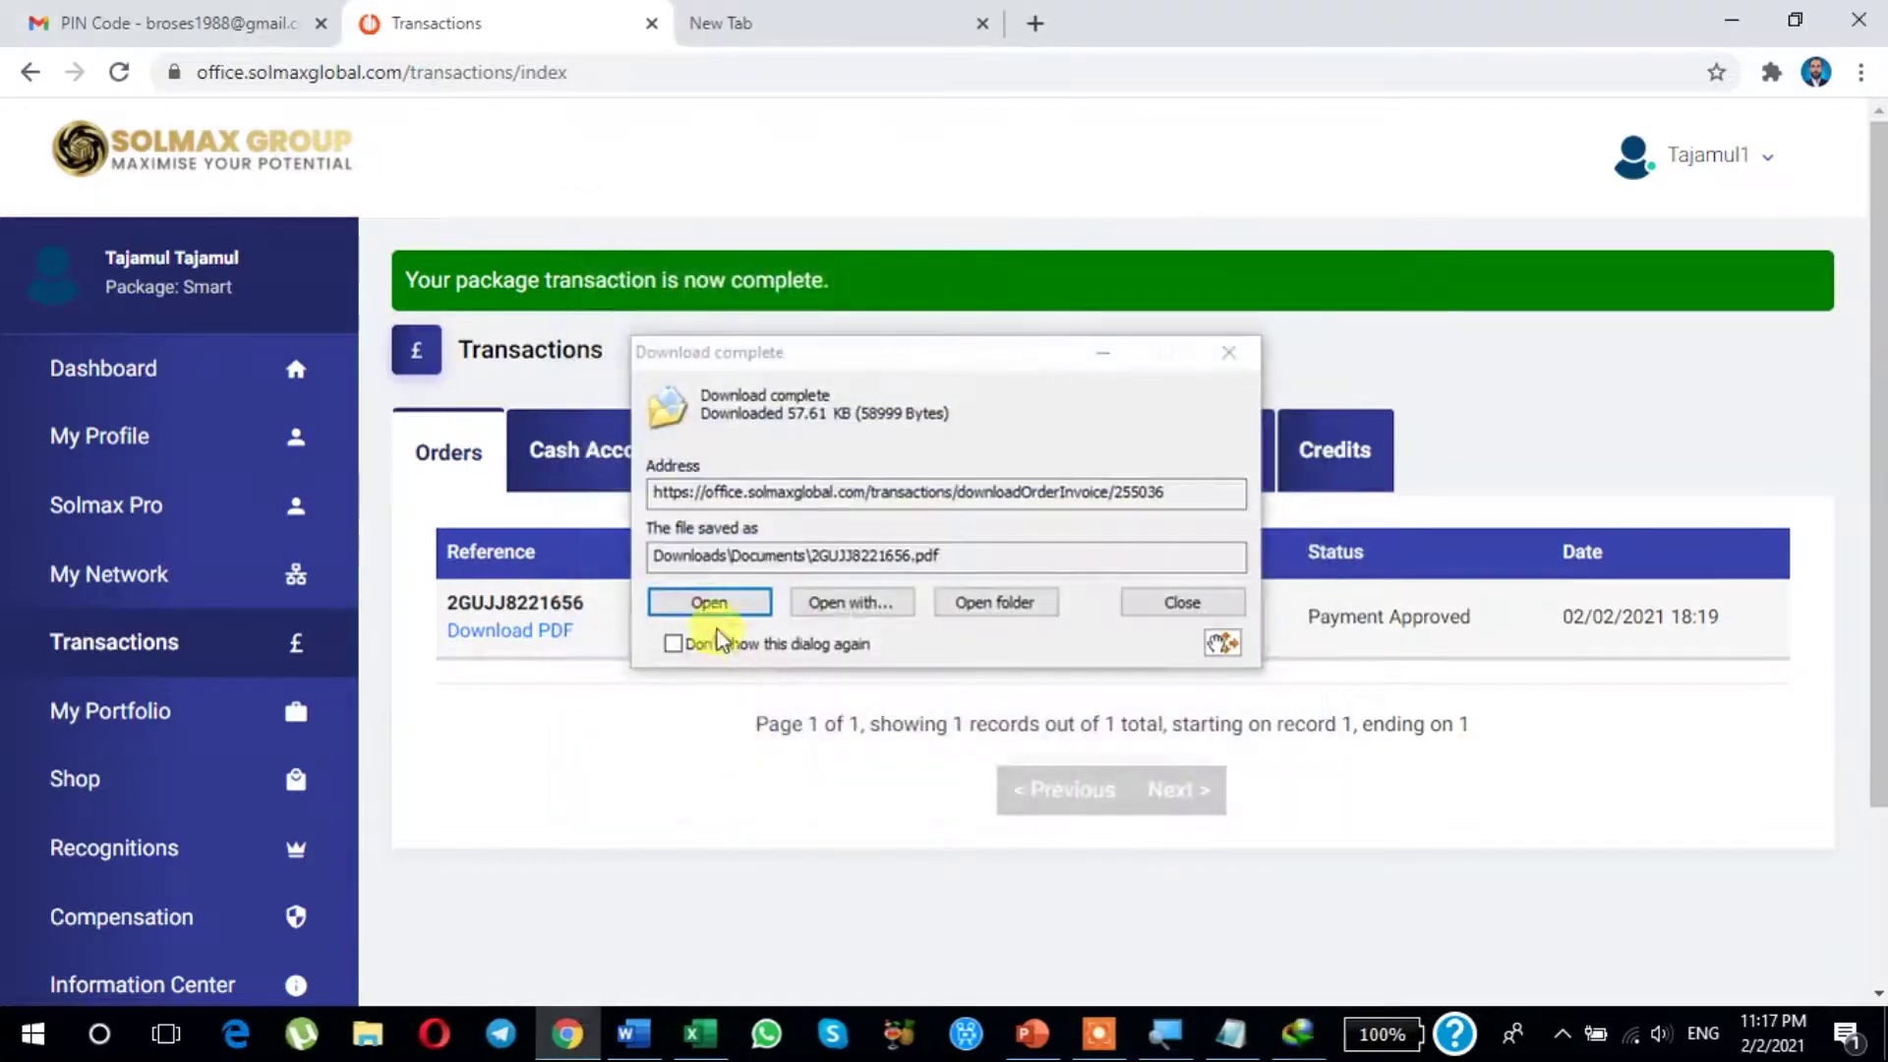
click(714, 600)
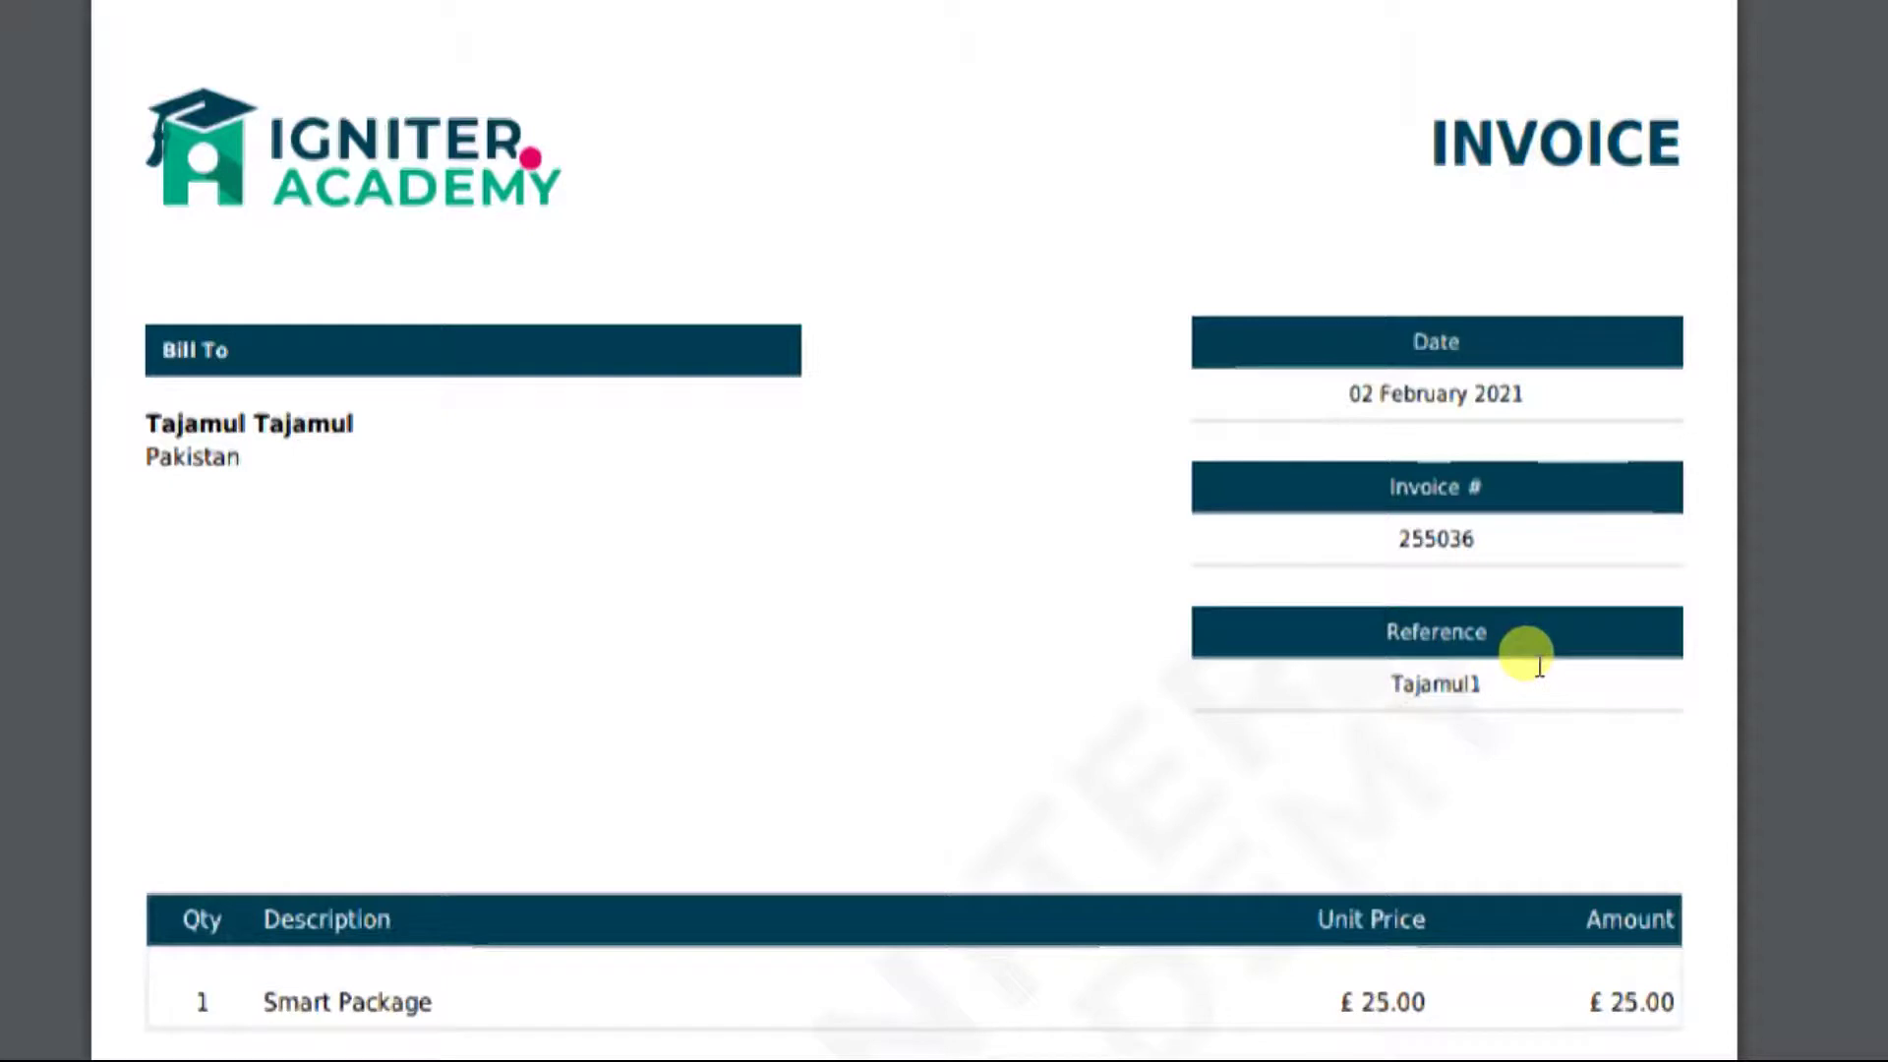
scroll(1539, 664, down, 3)
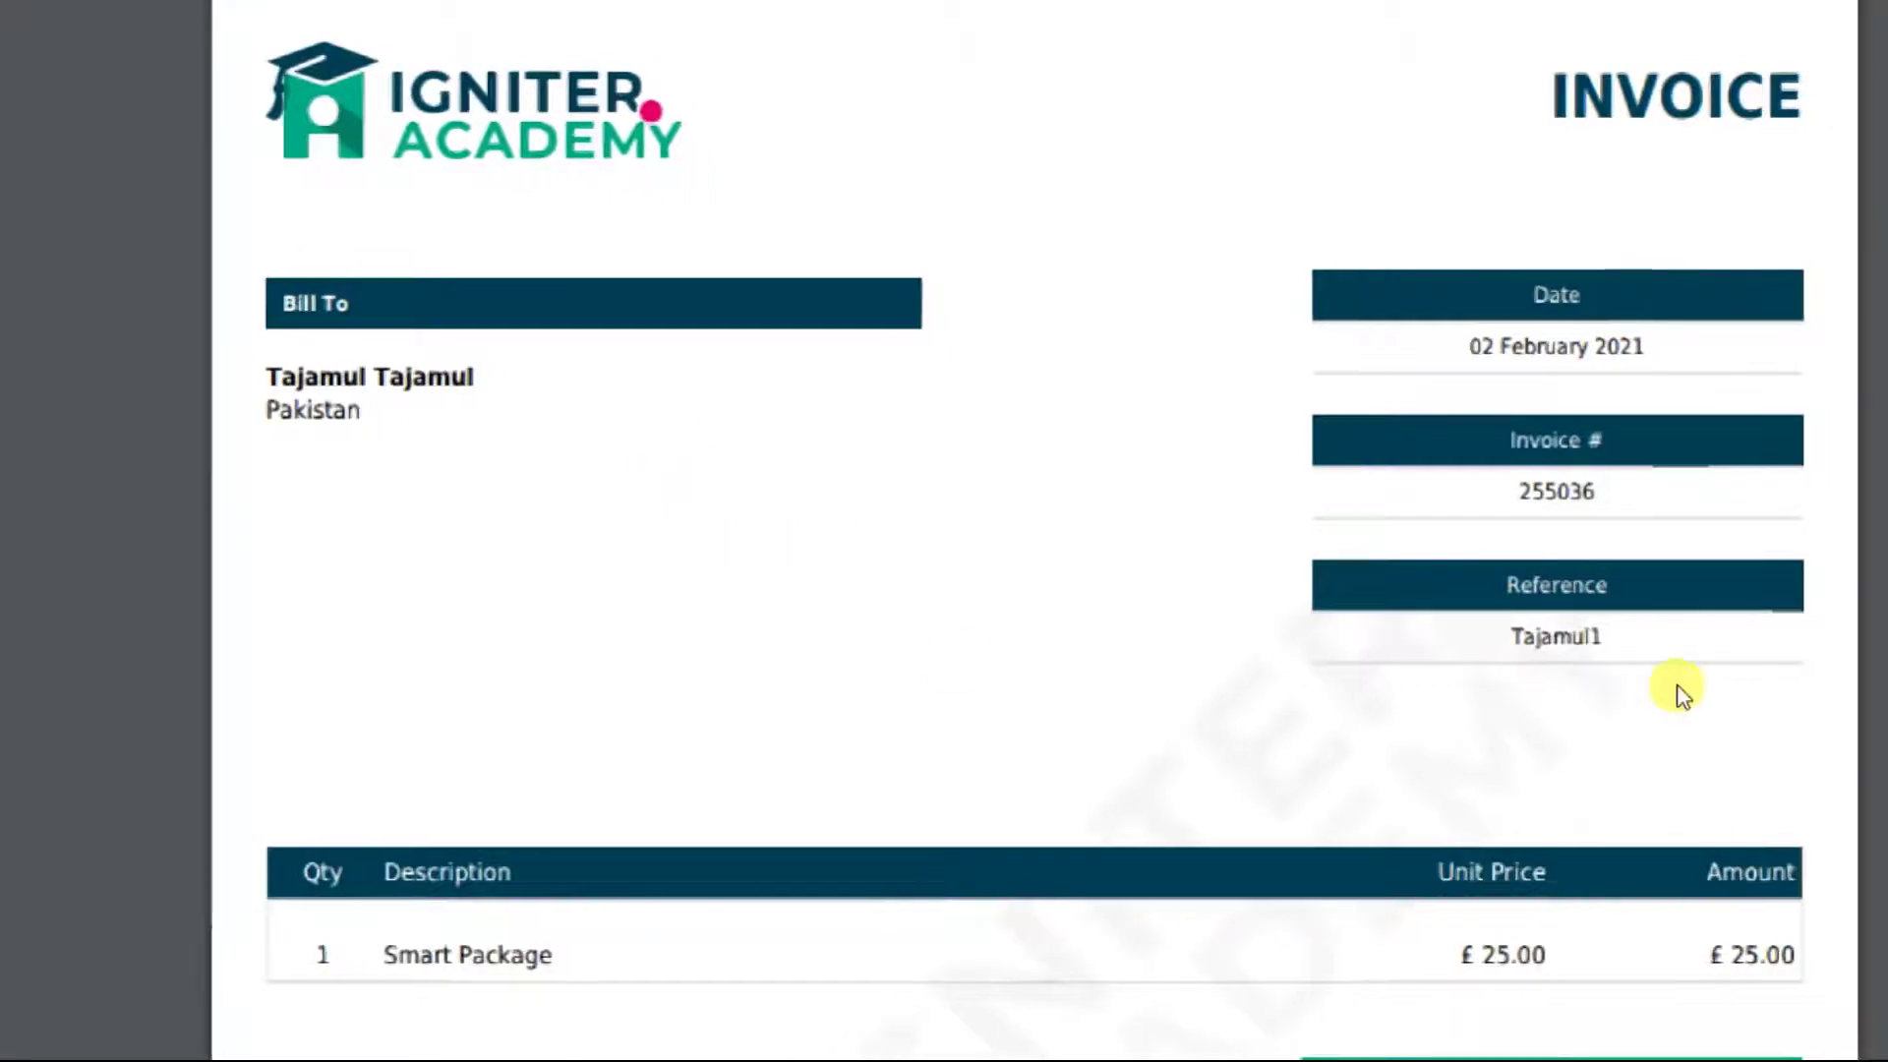
scroll(1681, 693, down, 6)
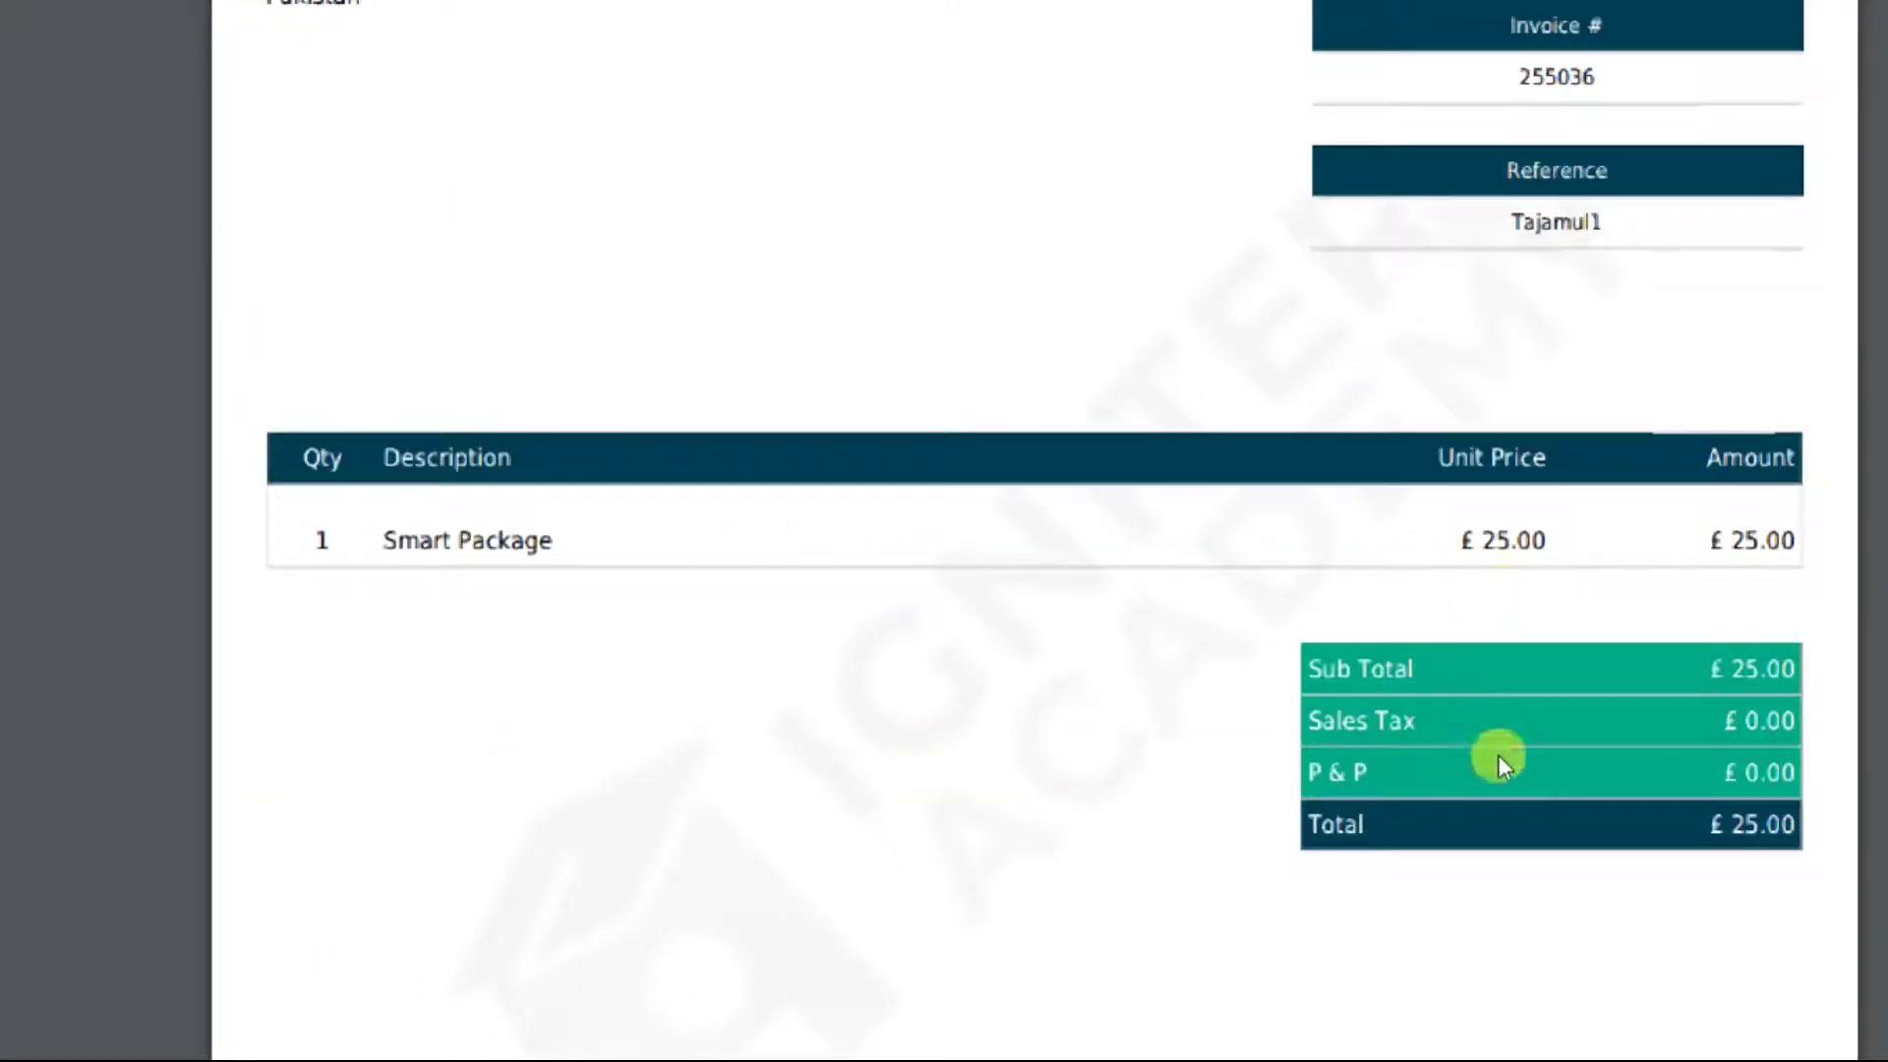
scroll(1498, 765, down, 3)
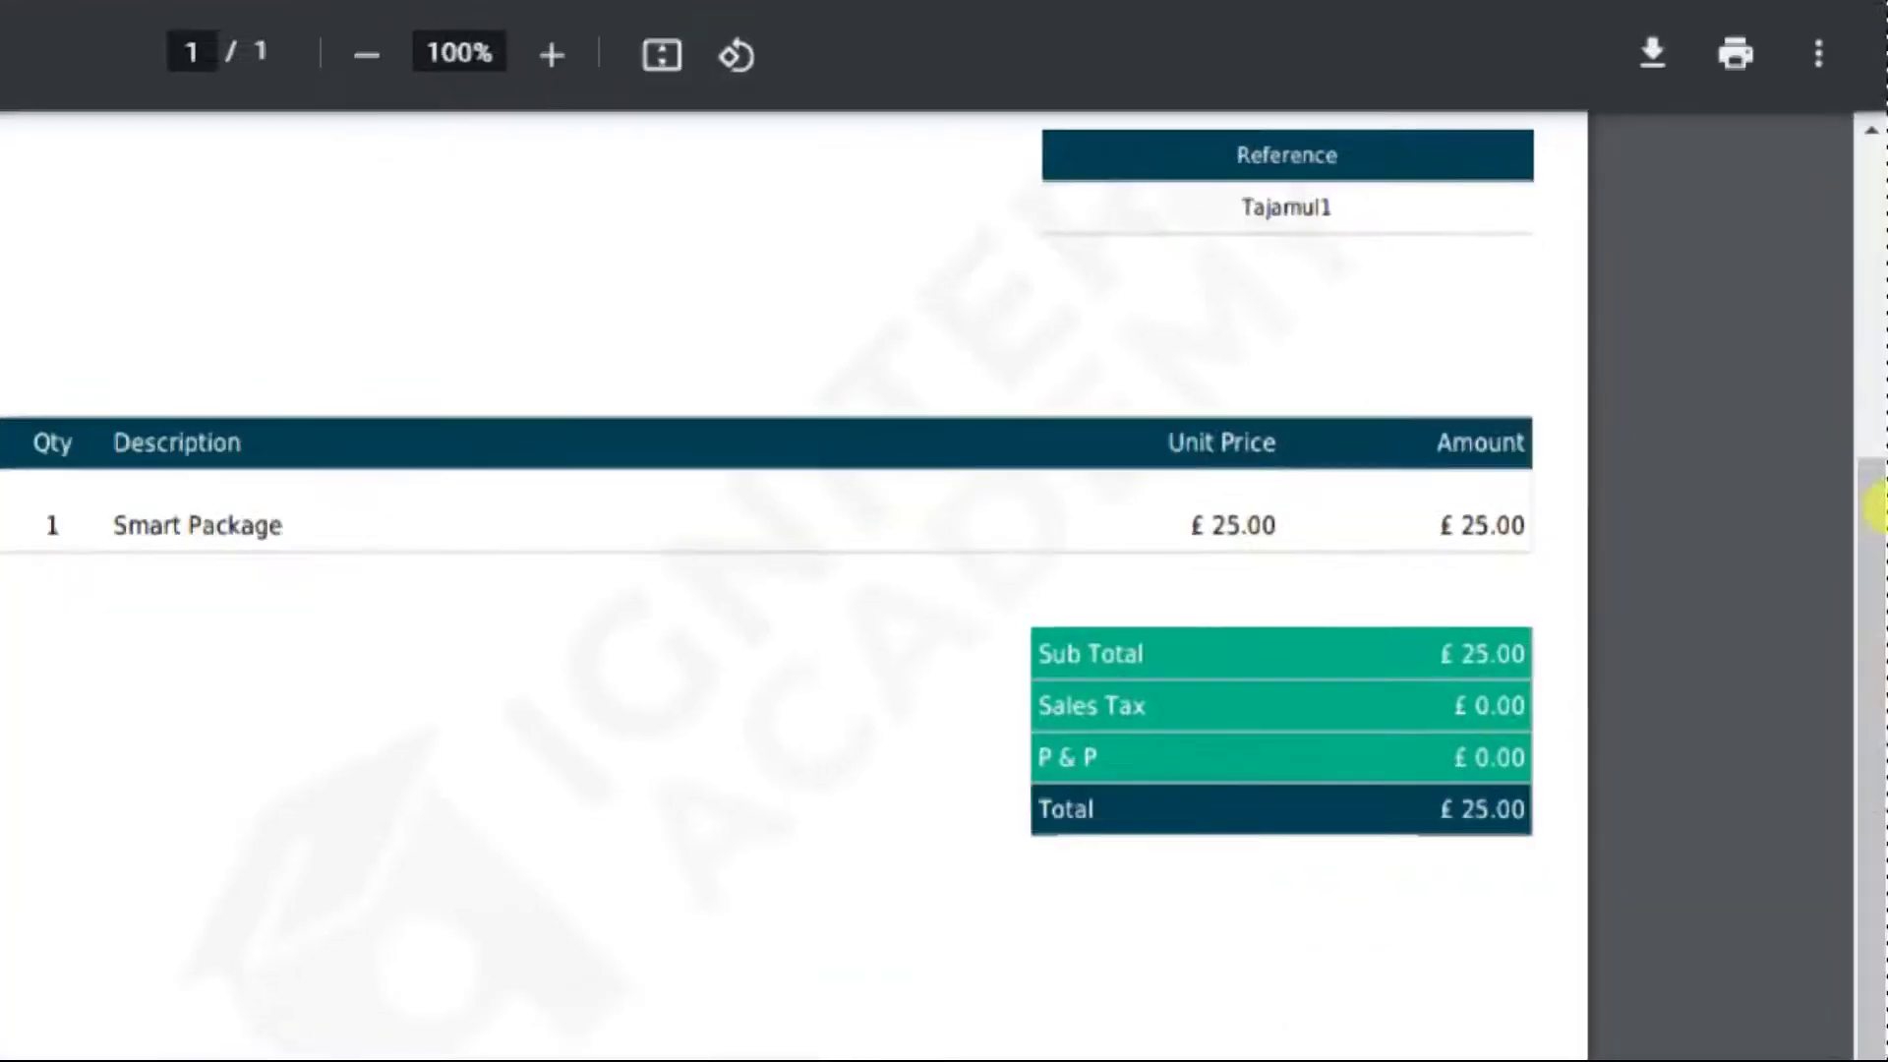
scroll(1603, 439, up, 9)
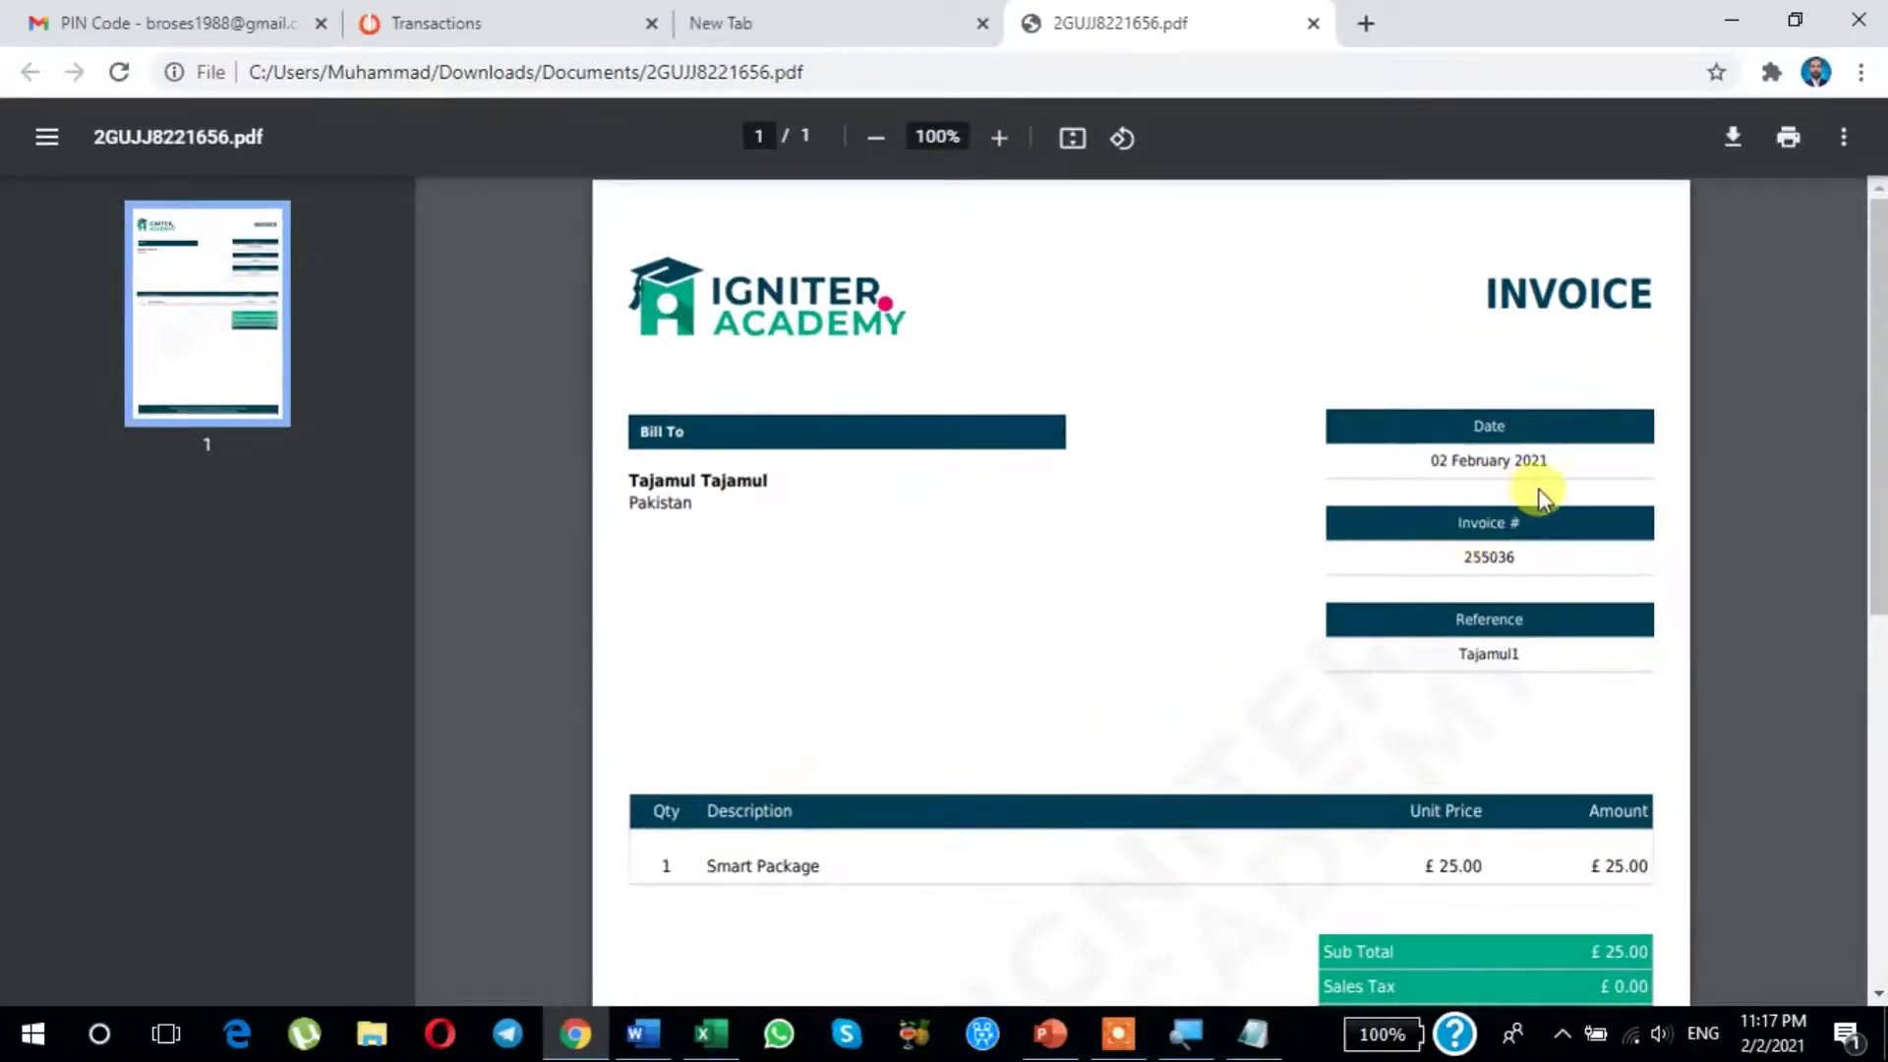
scroll(1539, 497, down, 4)
Step: Return to the Dashboard and highlight the package name Smart on the My Account card
click(476, 21)
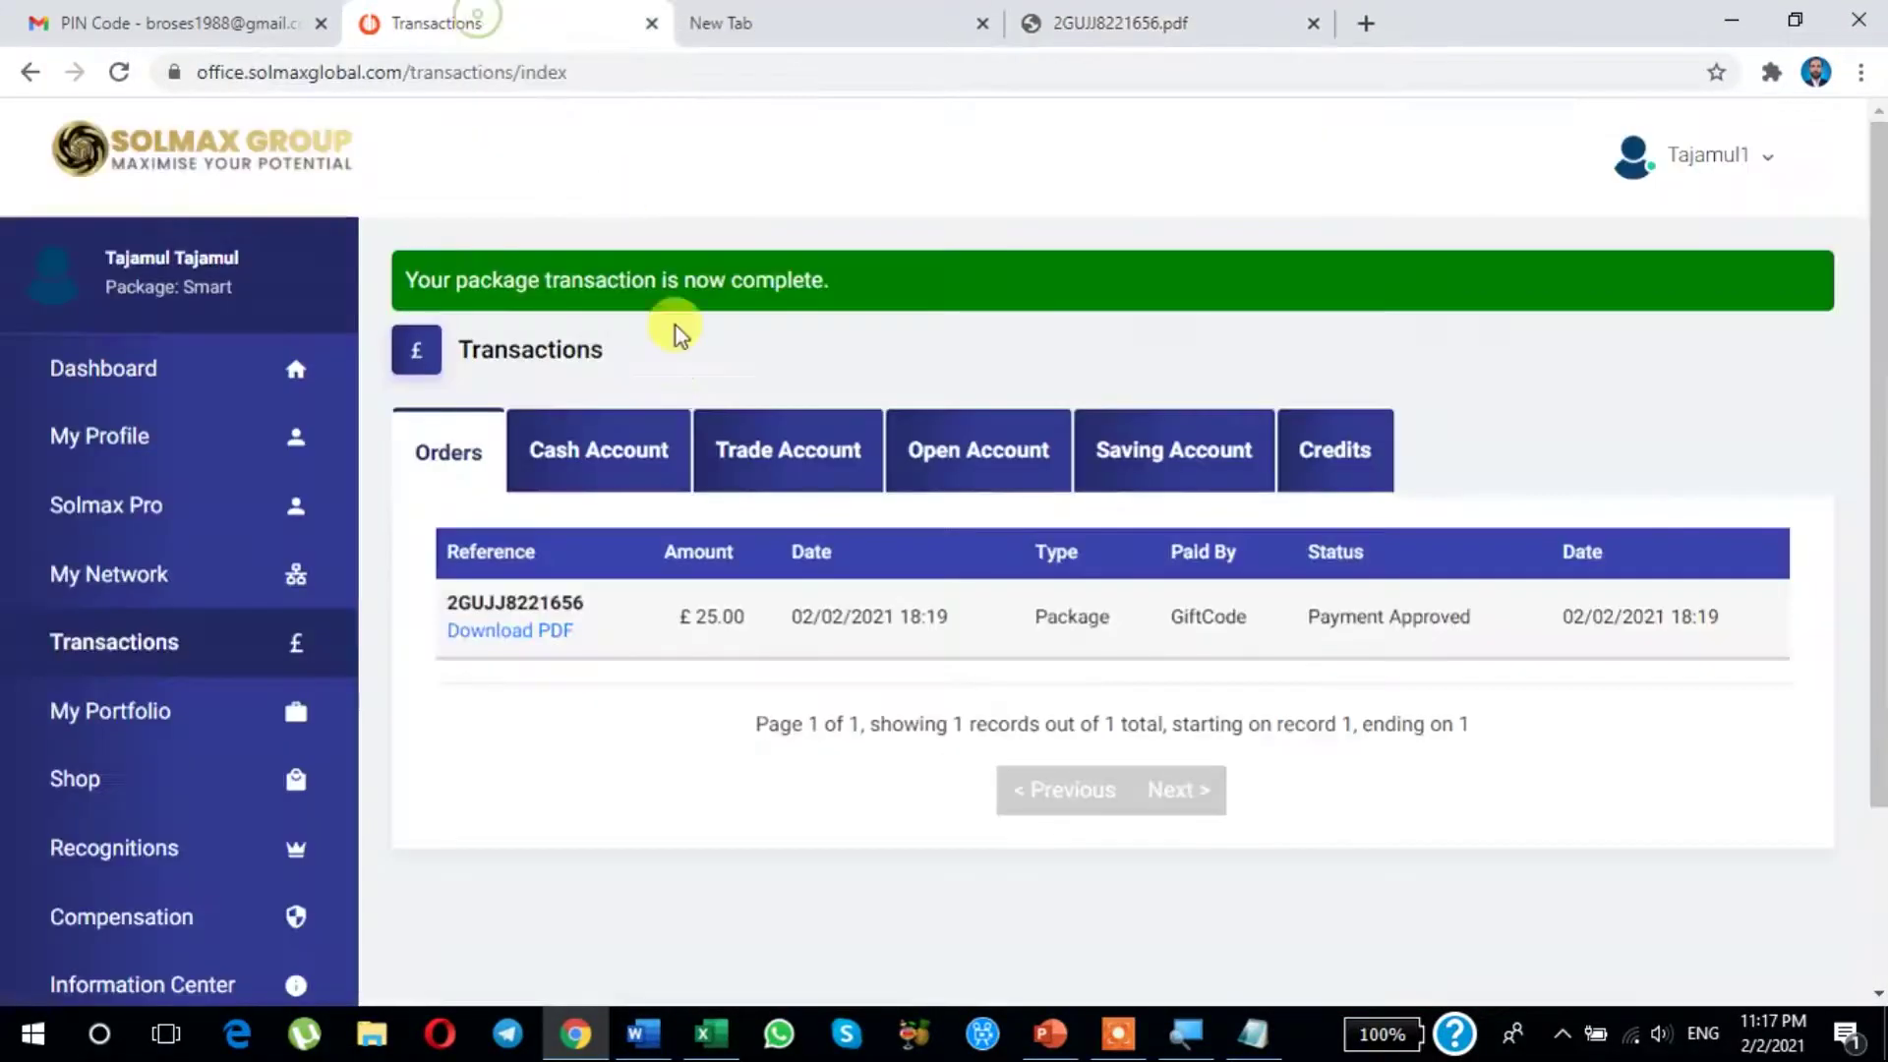
click(115, 384)
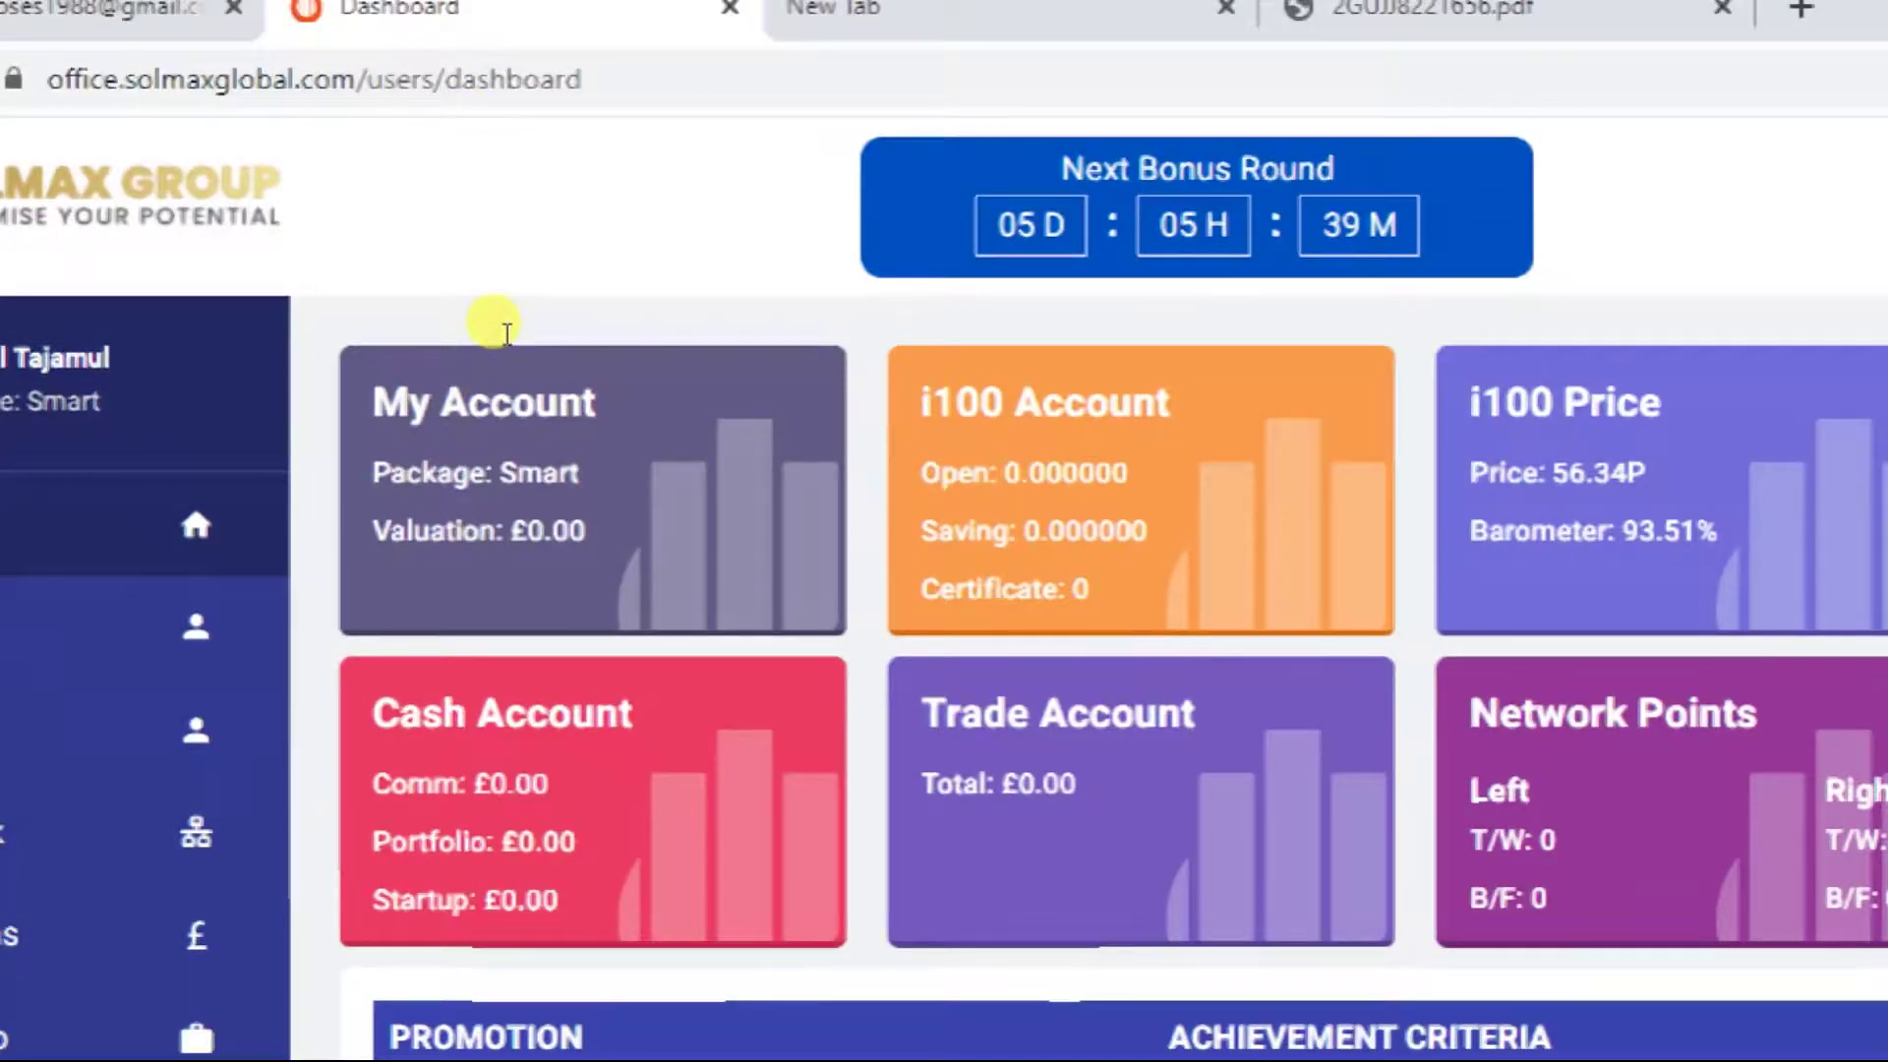
mouse_move(533, 332)
mouse_down()
mouse_move(581, 333)
mouse_move(539, 341)
mouse_up()
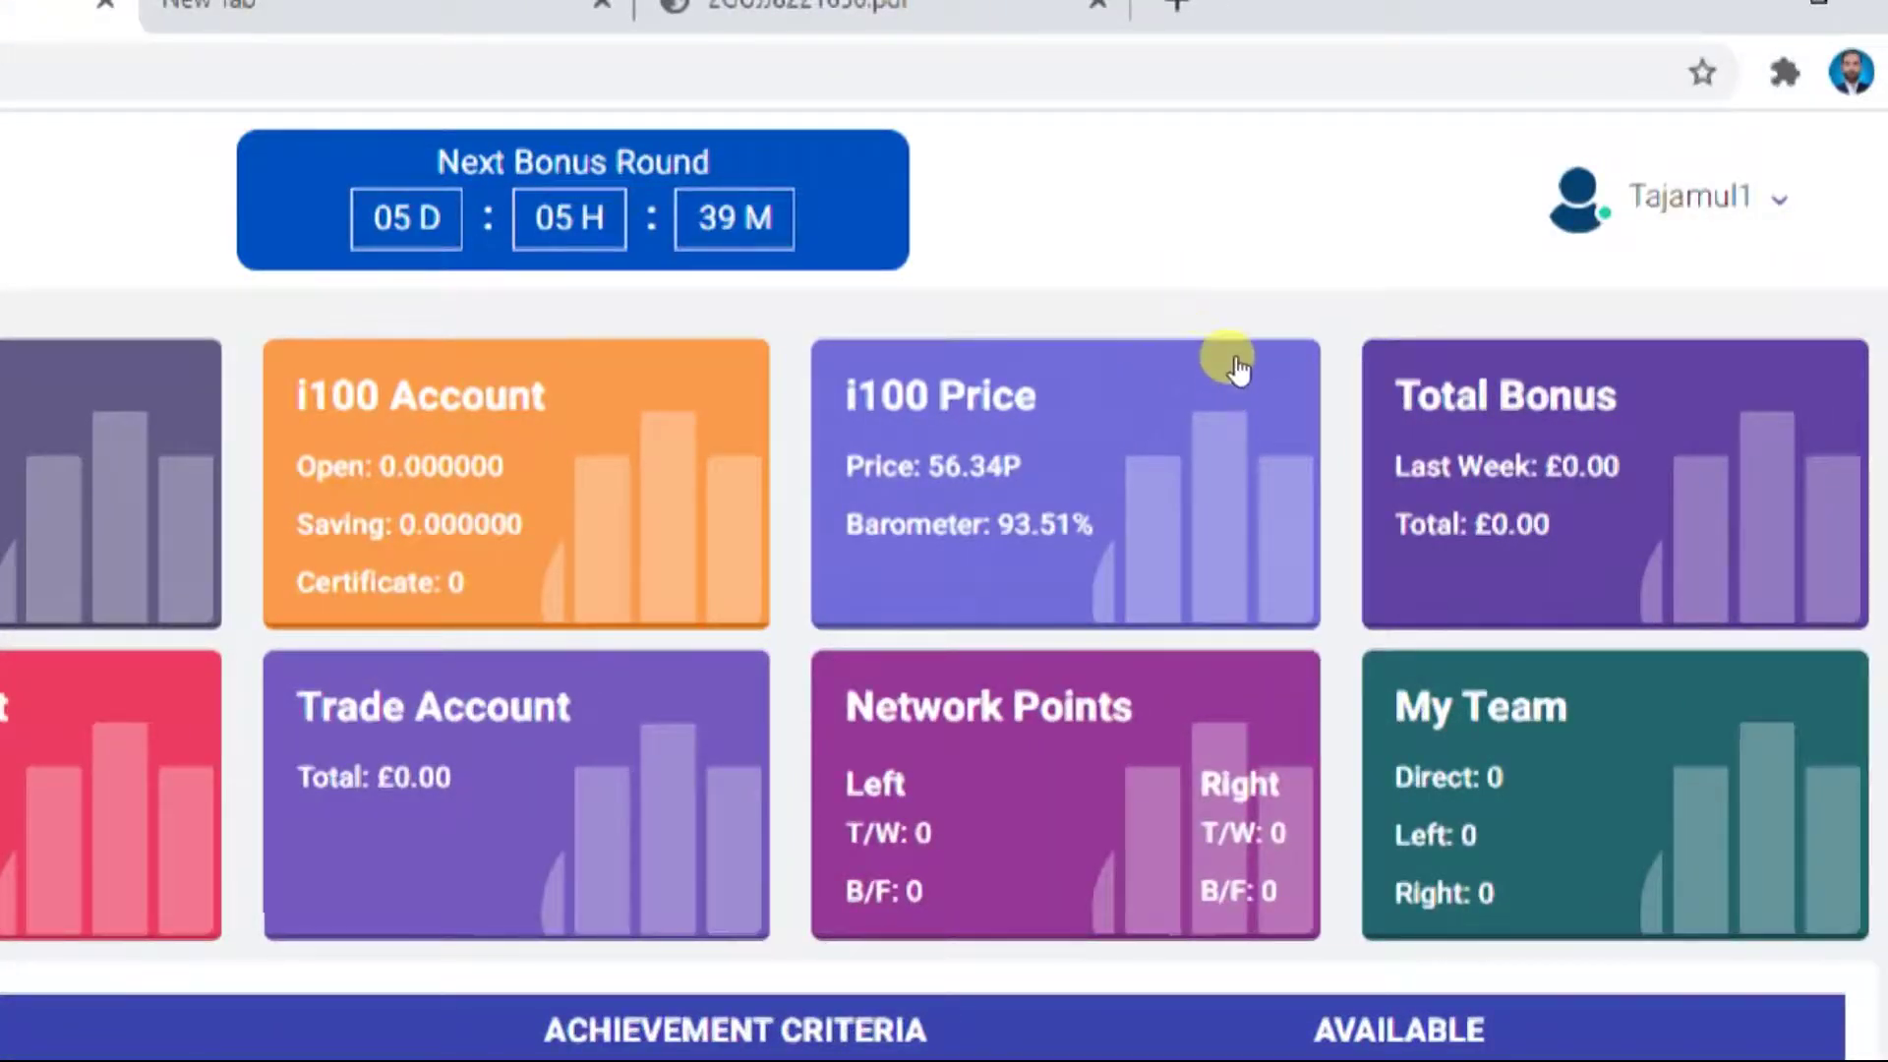
scroll(1867, 392, right, 1)
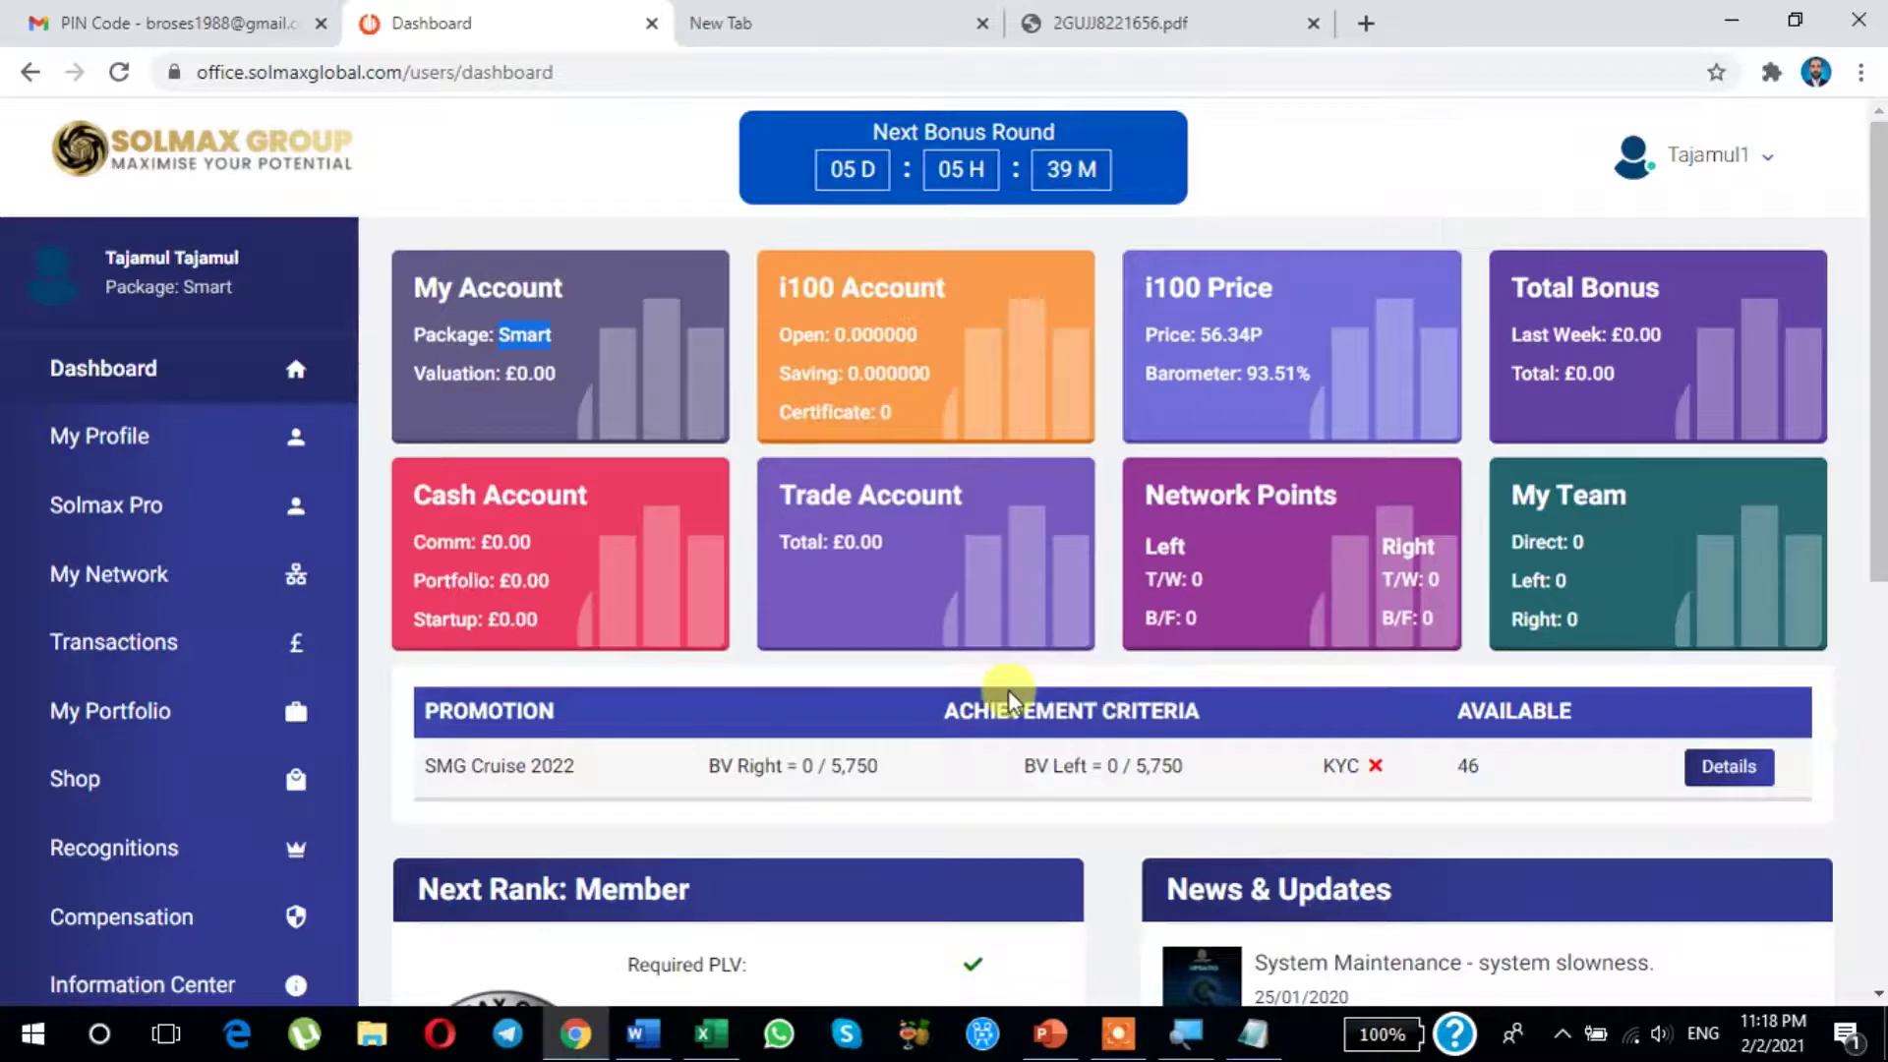
scroll(1007, 689, down, 1)
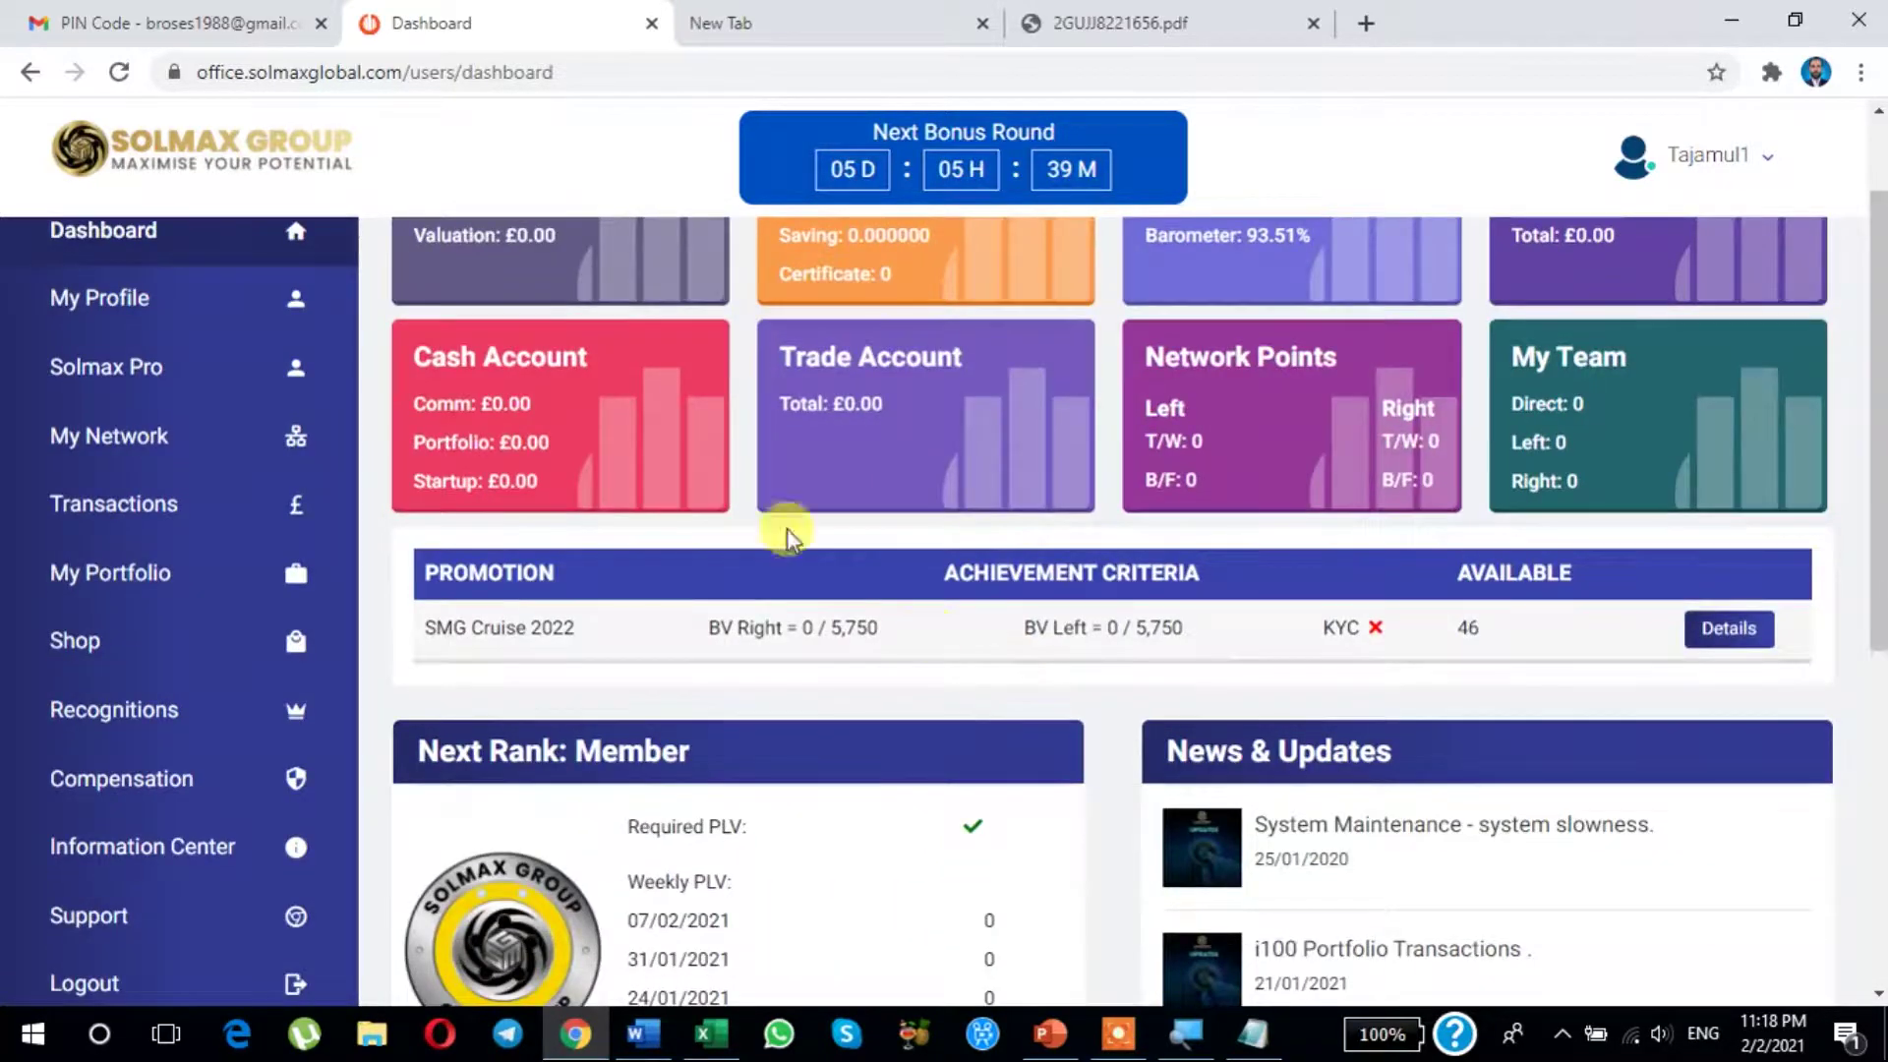
scroll(548, 423, up, 1)
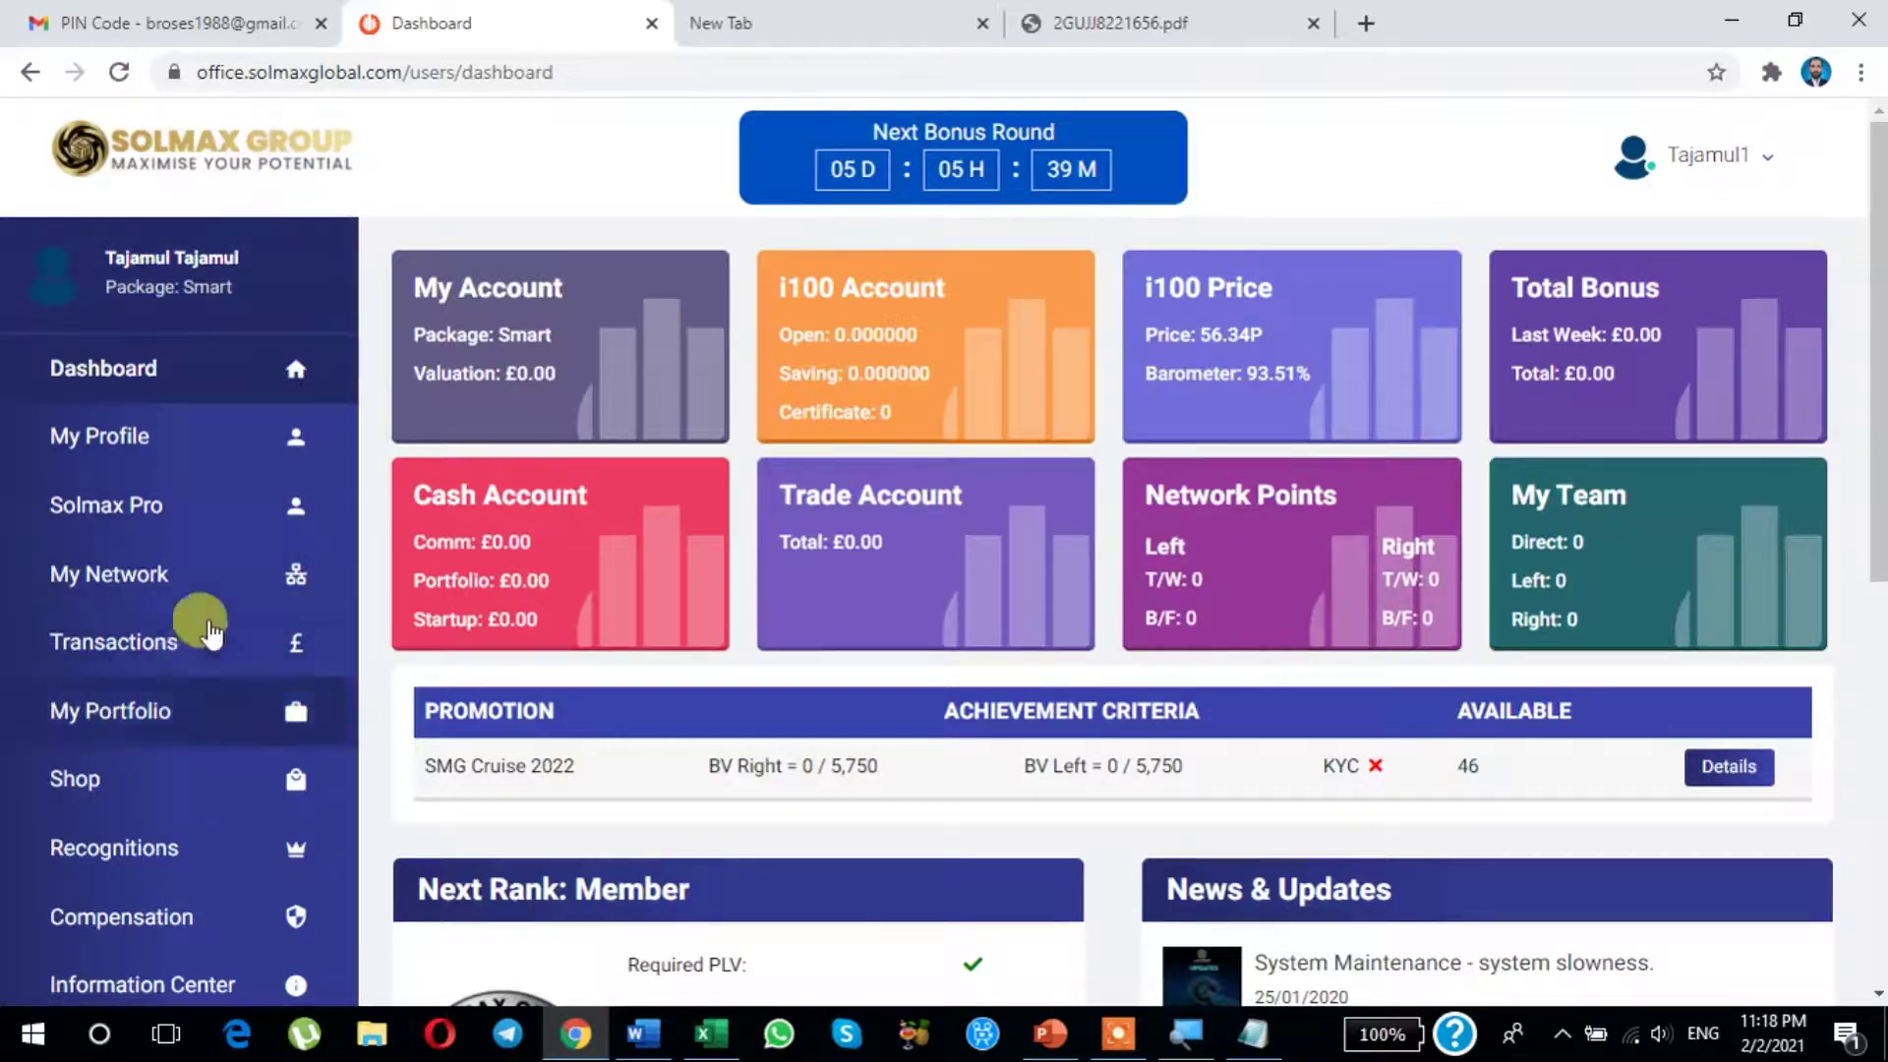
Step: Open Transactions' Credits tab and highlight the Credit and Remaining values of 5
click(116, 641)
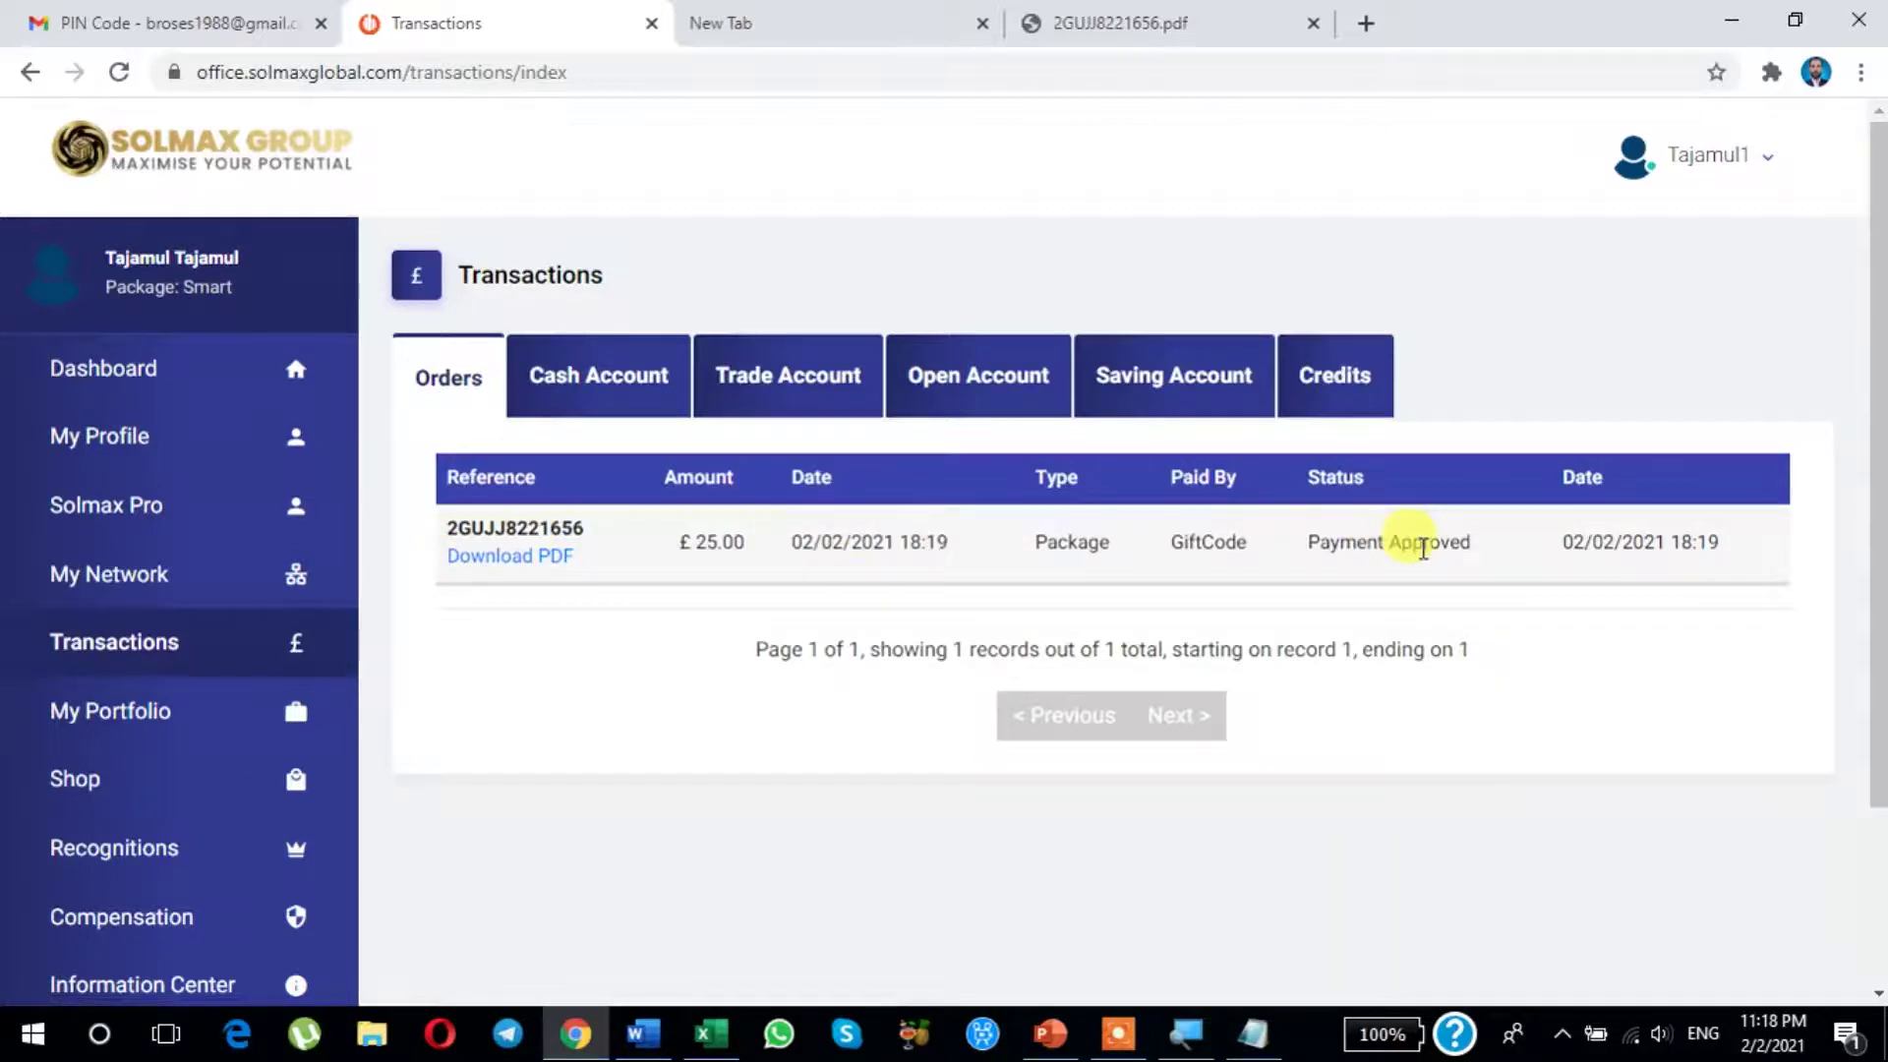
mouse_move(1422, 549)
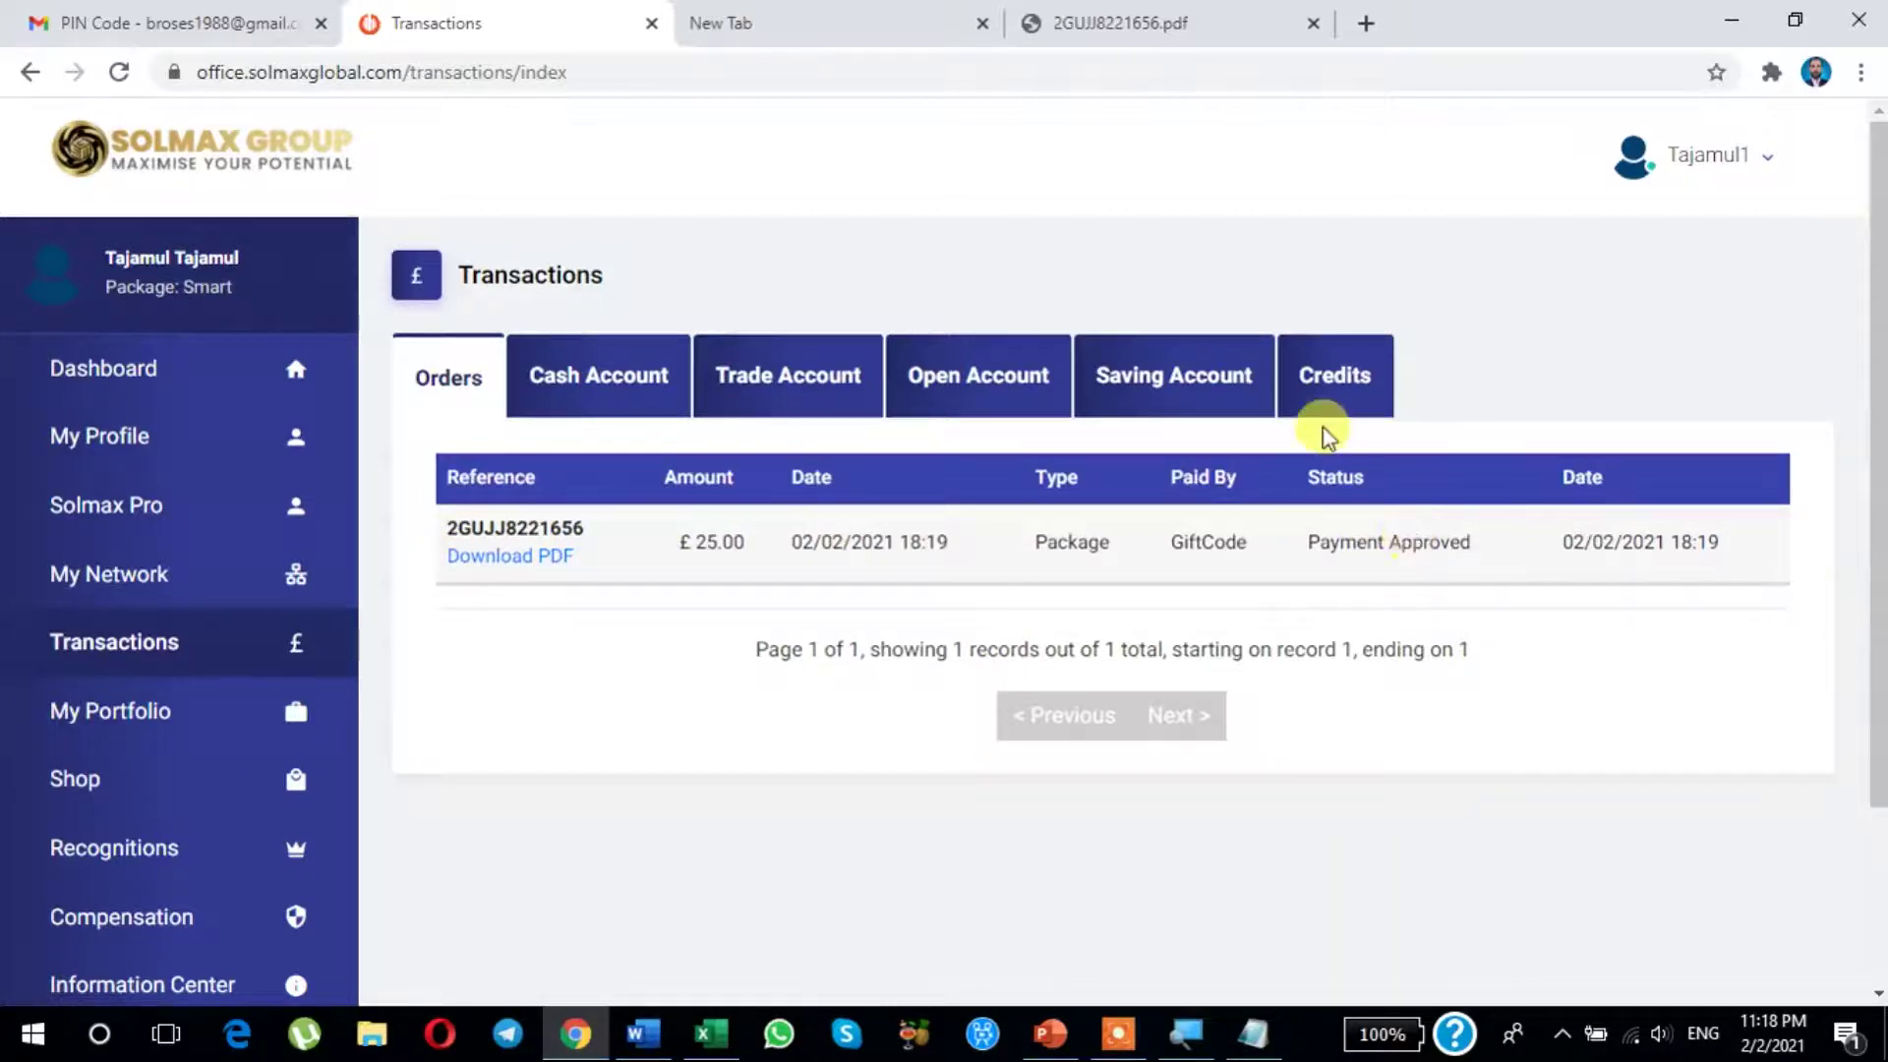
click(1320, 381)
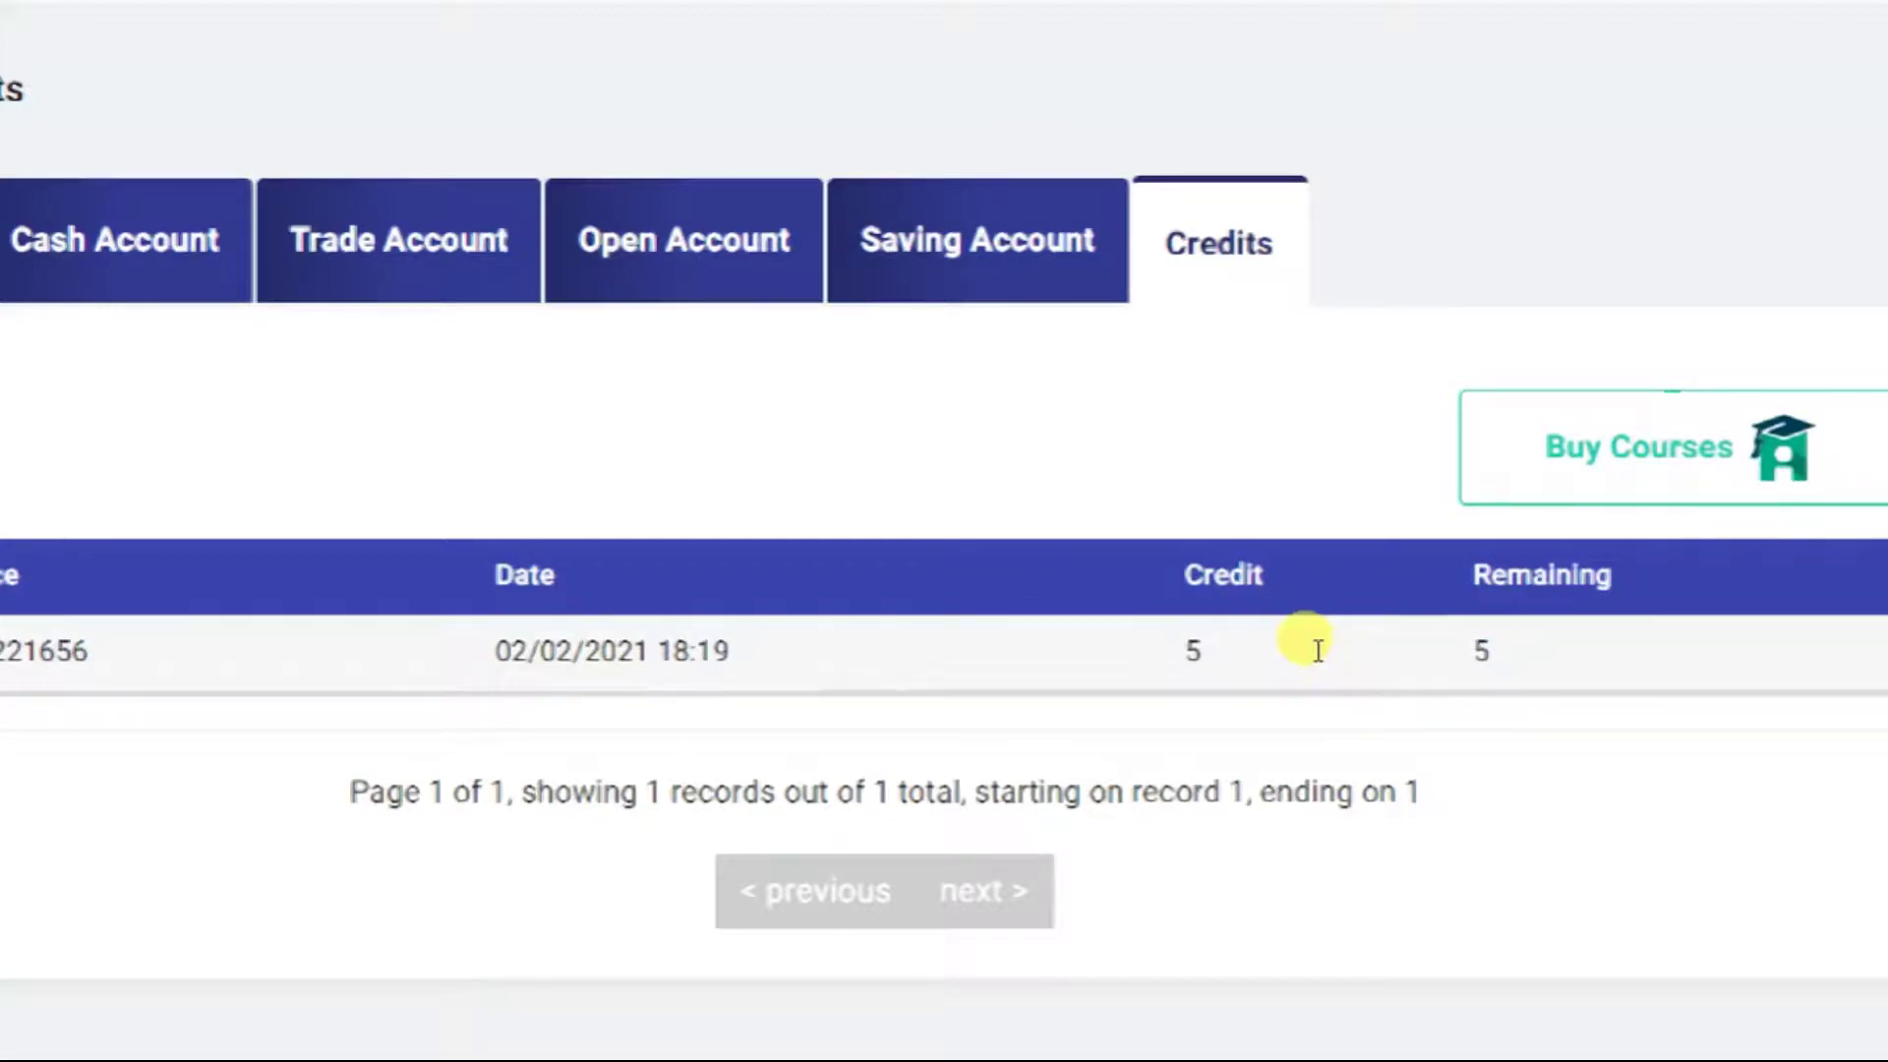
drag(1328, 653, 1552, 661)
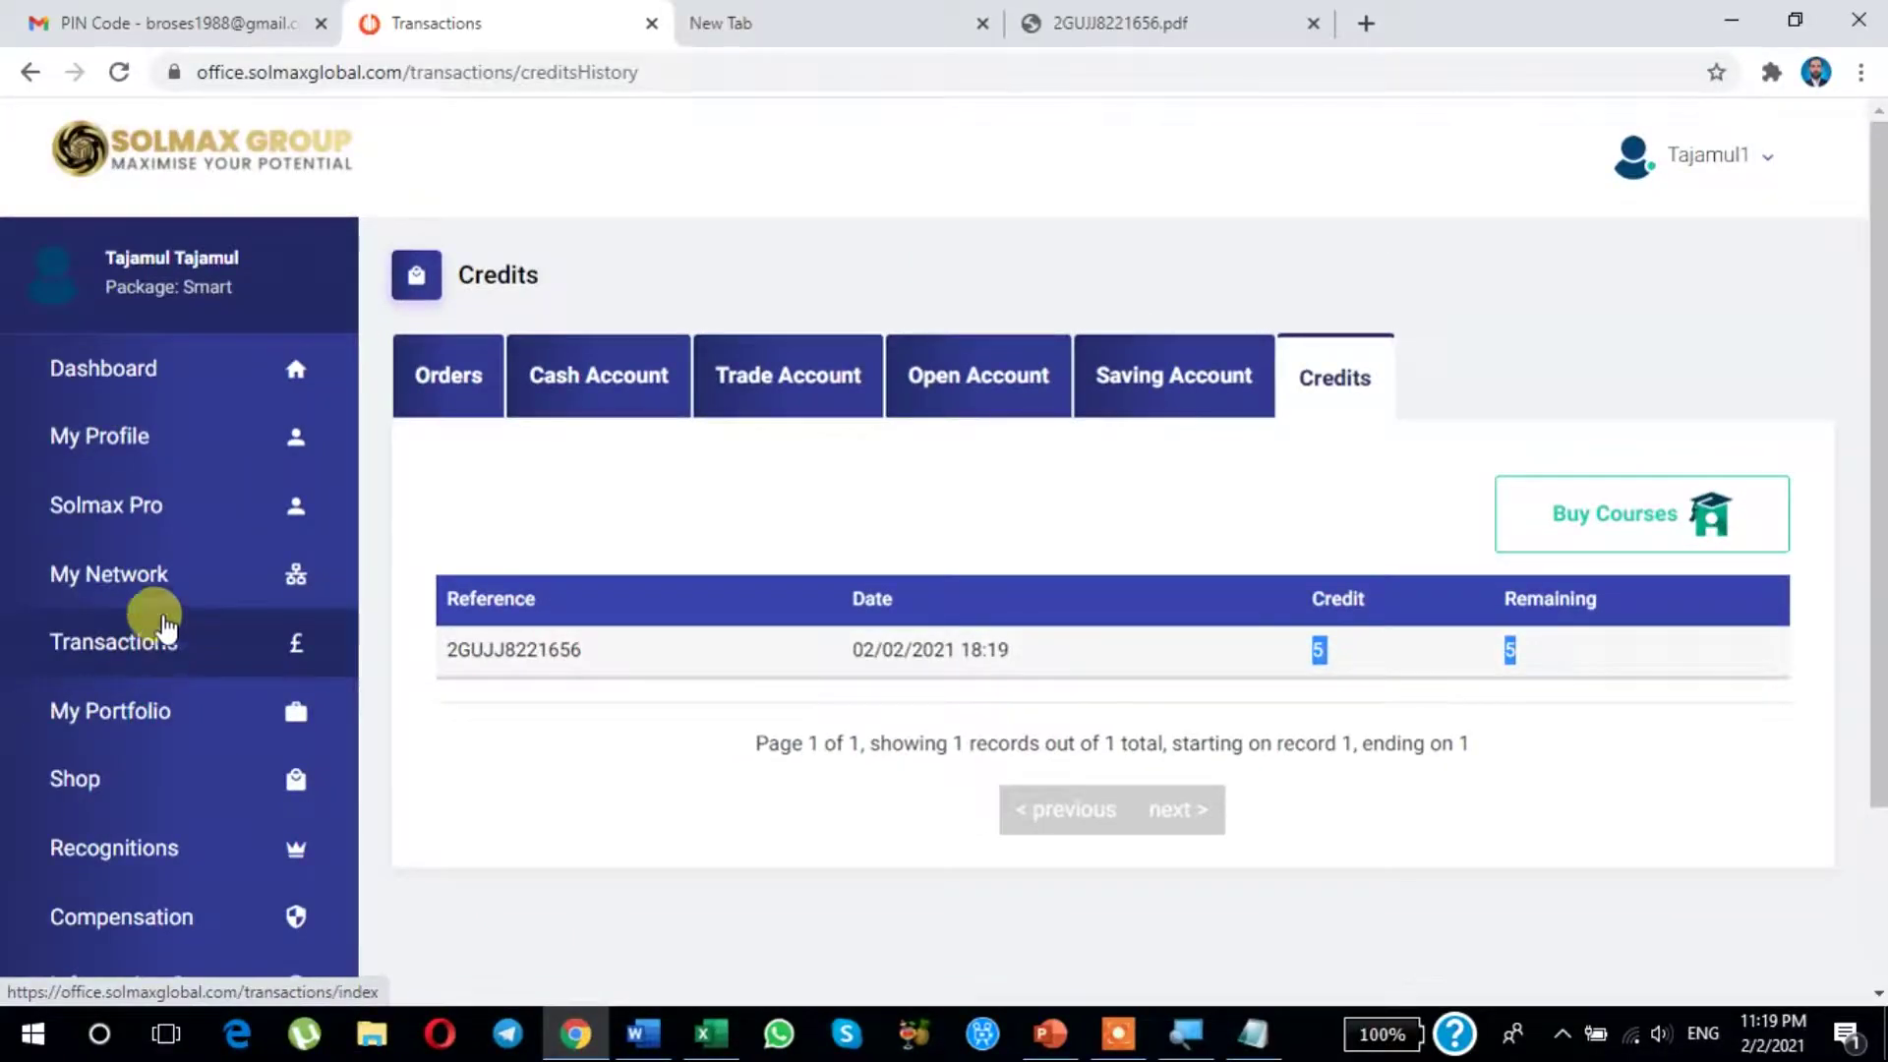
Step: Revisit Shop, Dashboard, Transactions and Credits, then advance the presentation to the Types of Income slide
click(61, 786)
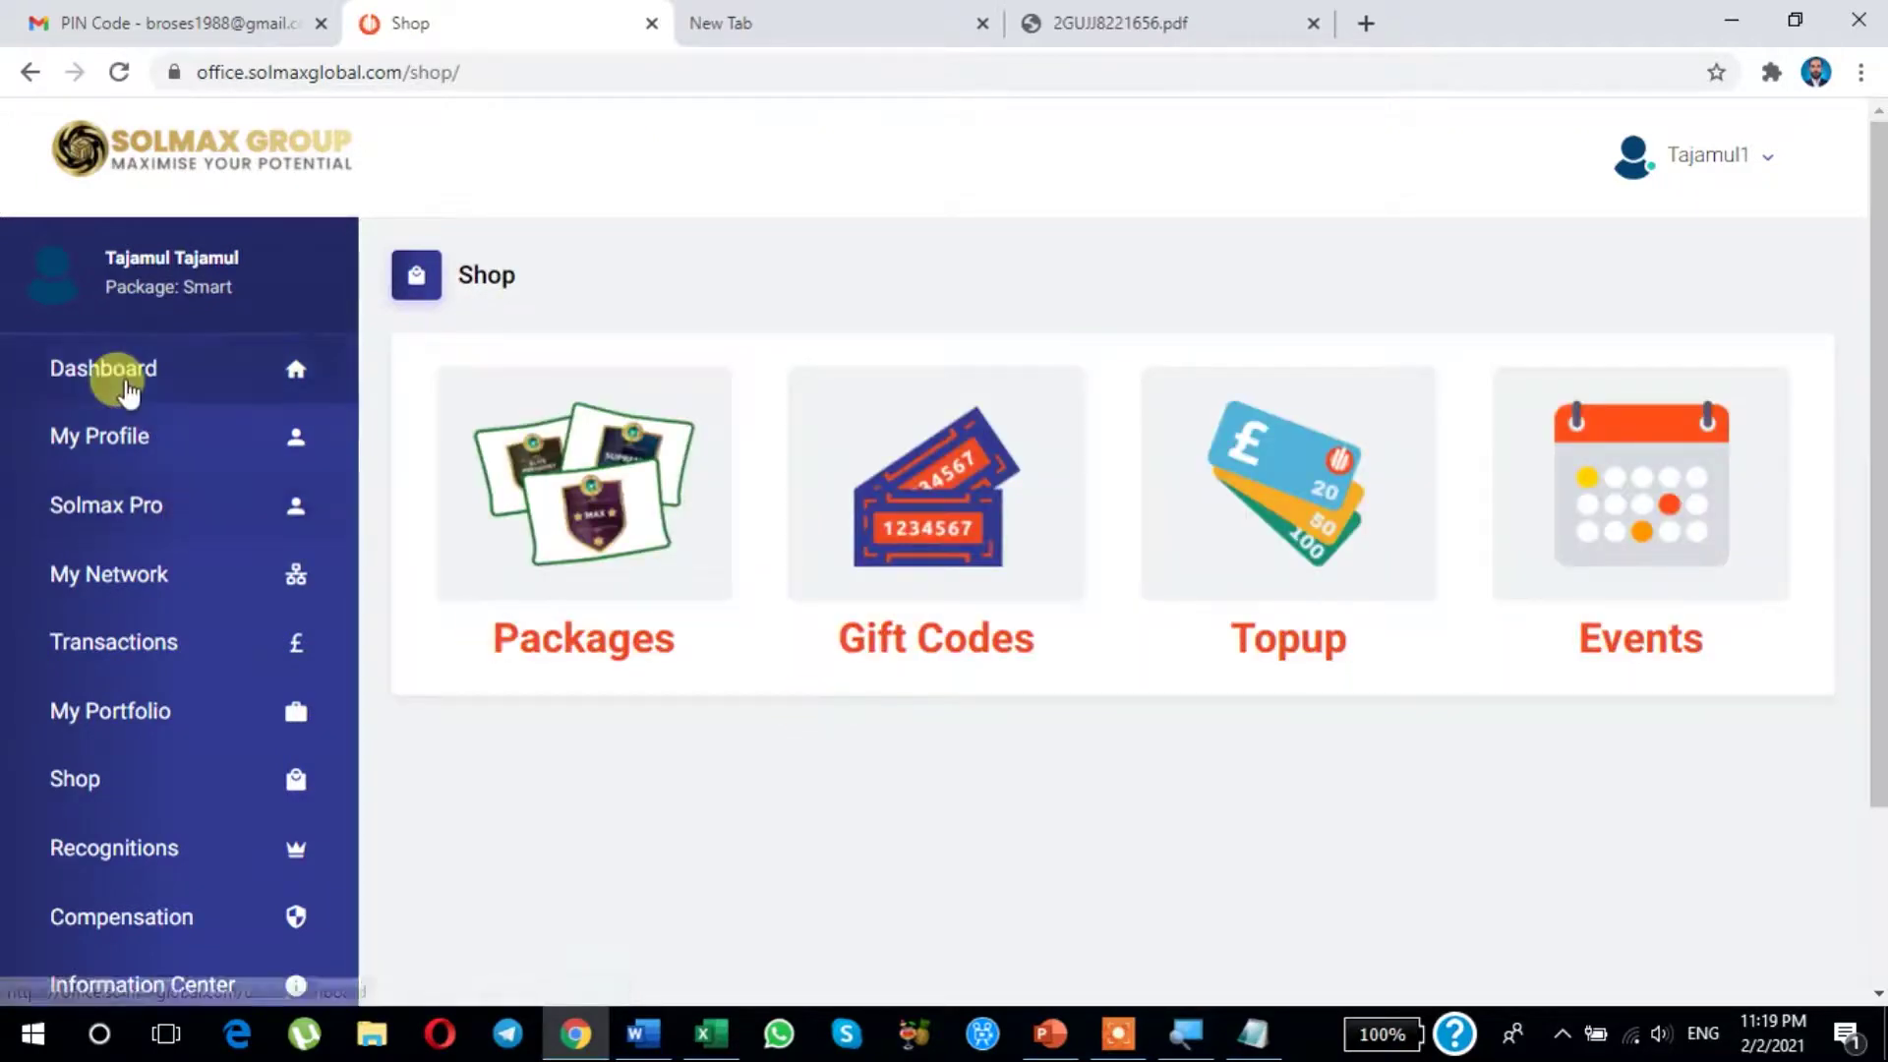
click(110, 382)
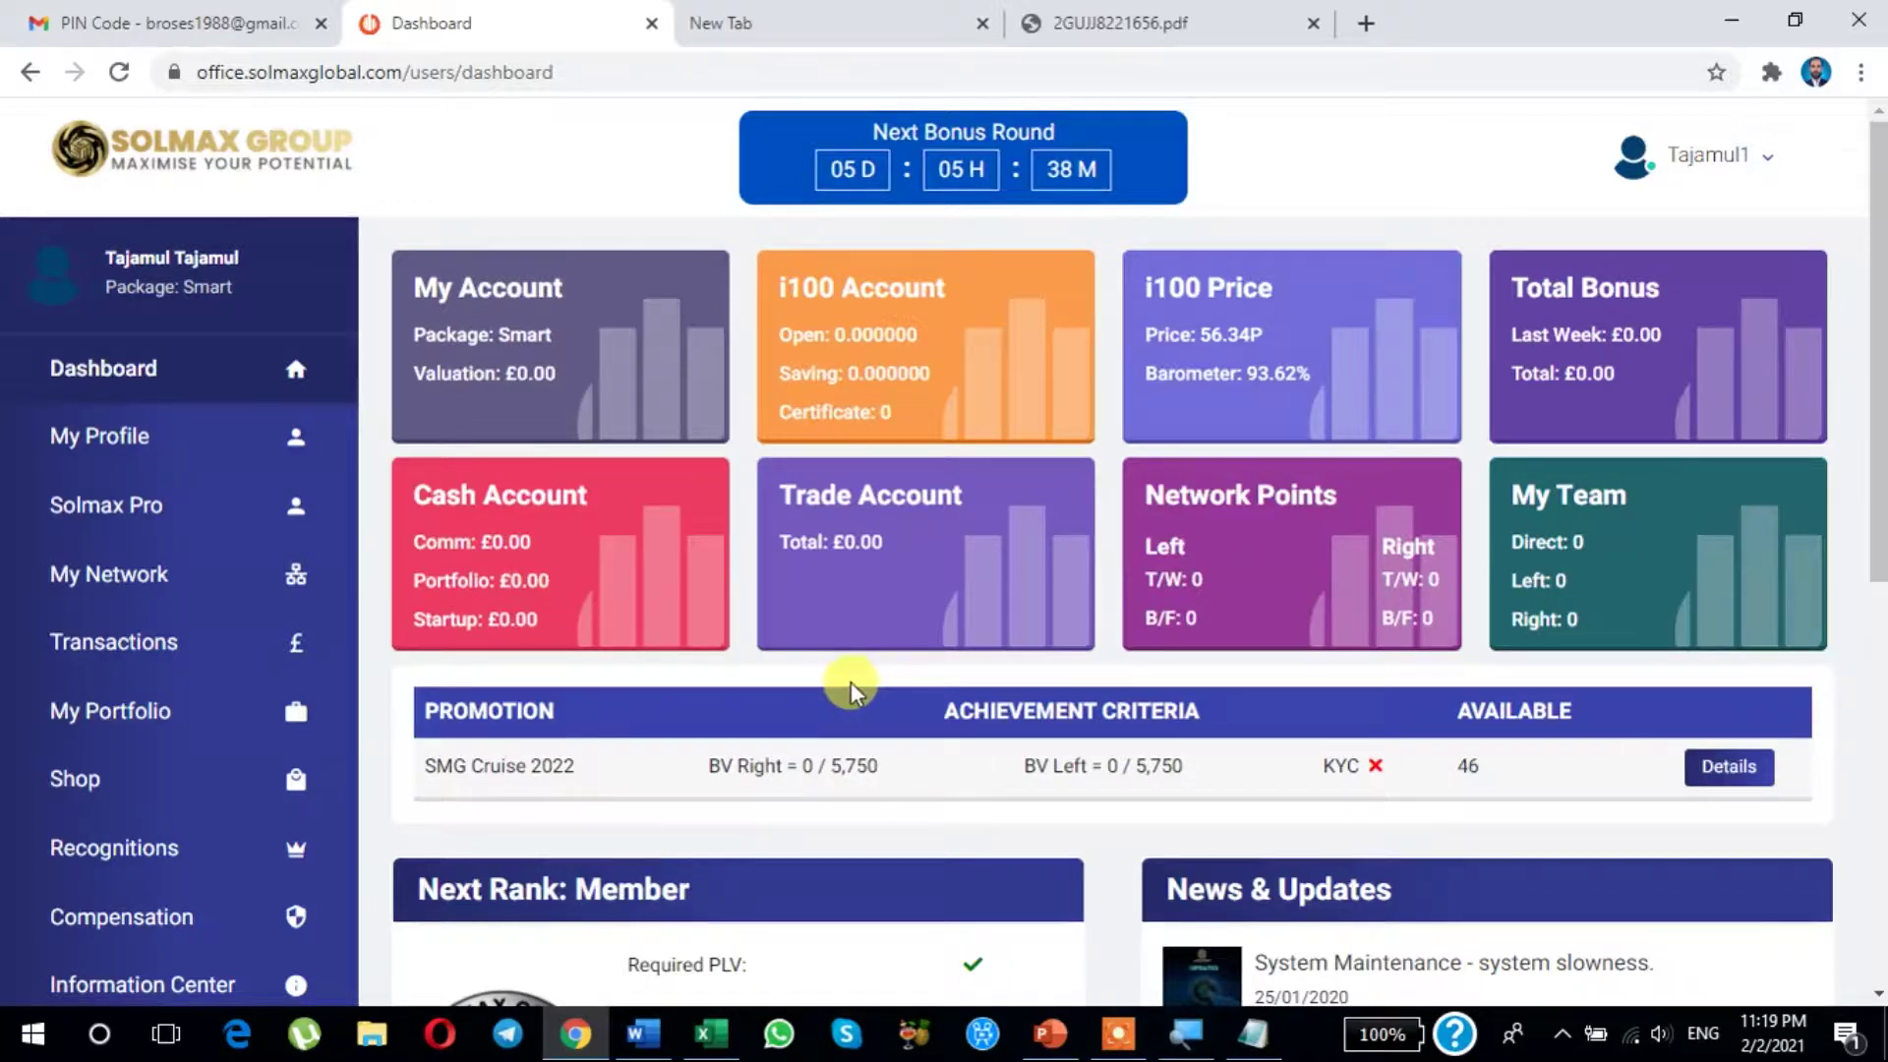
click(99, 651)
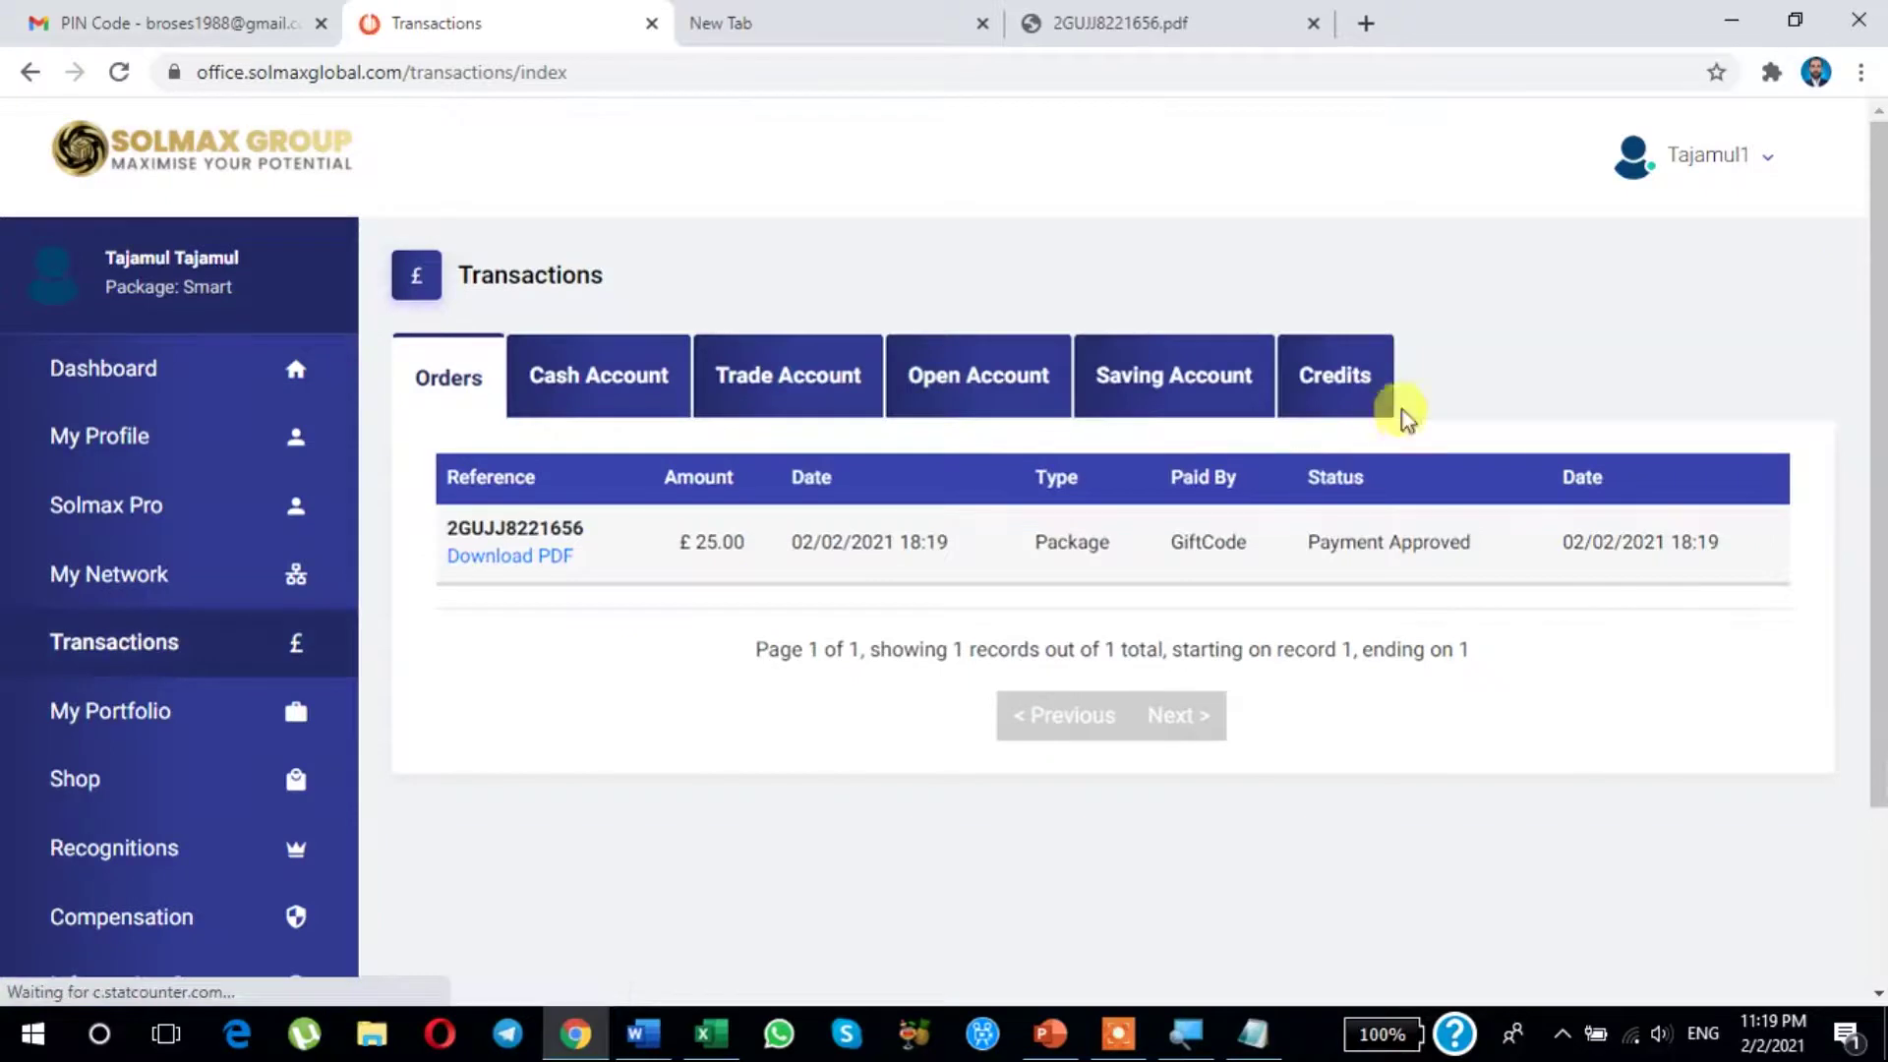
click(1340, 385)
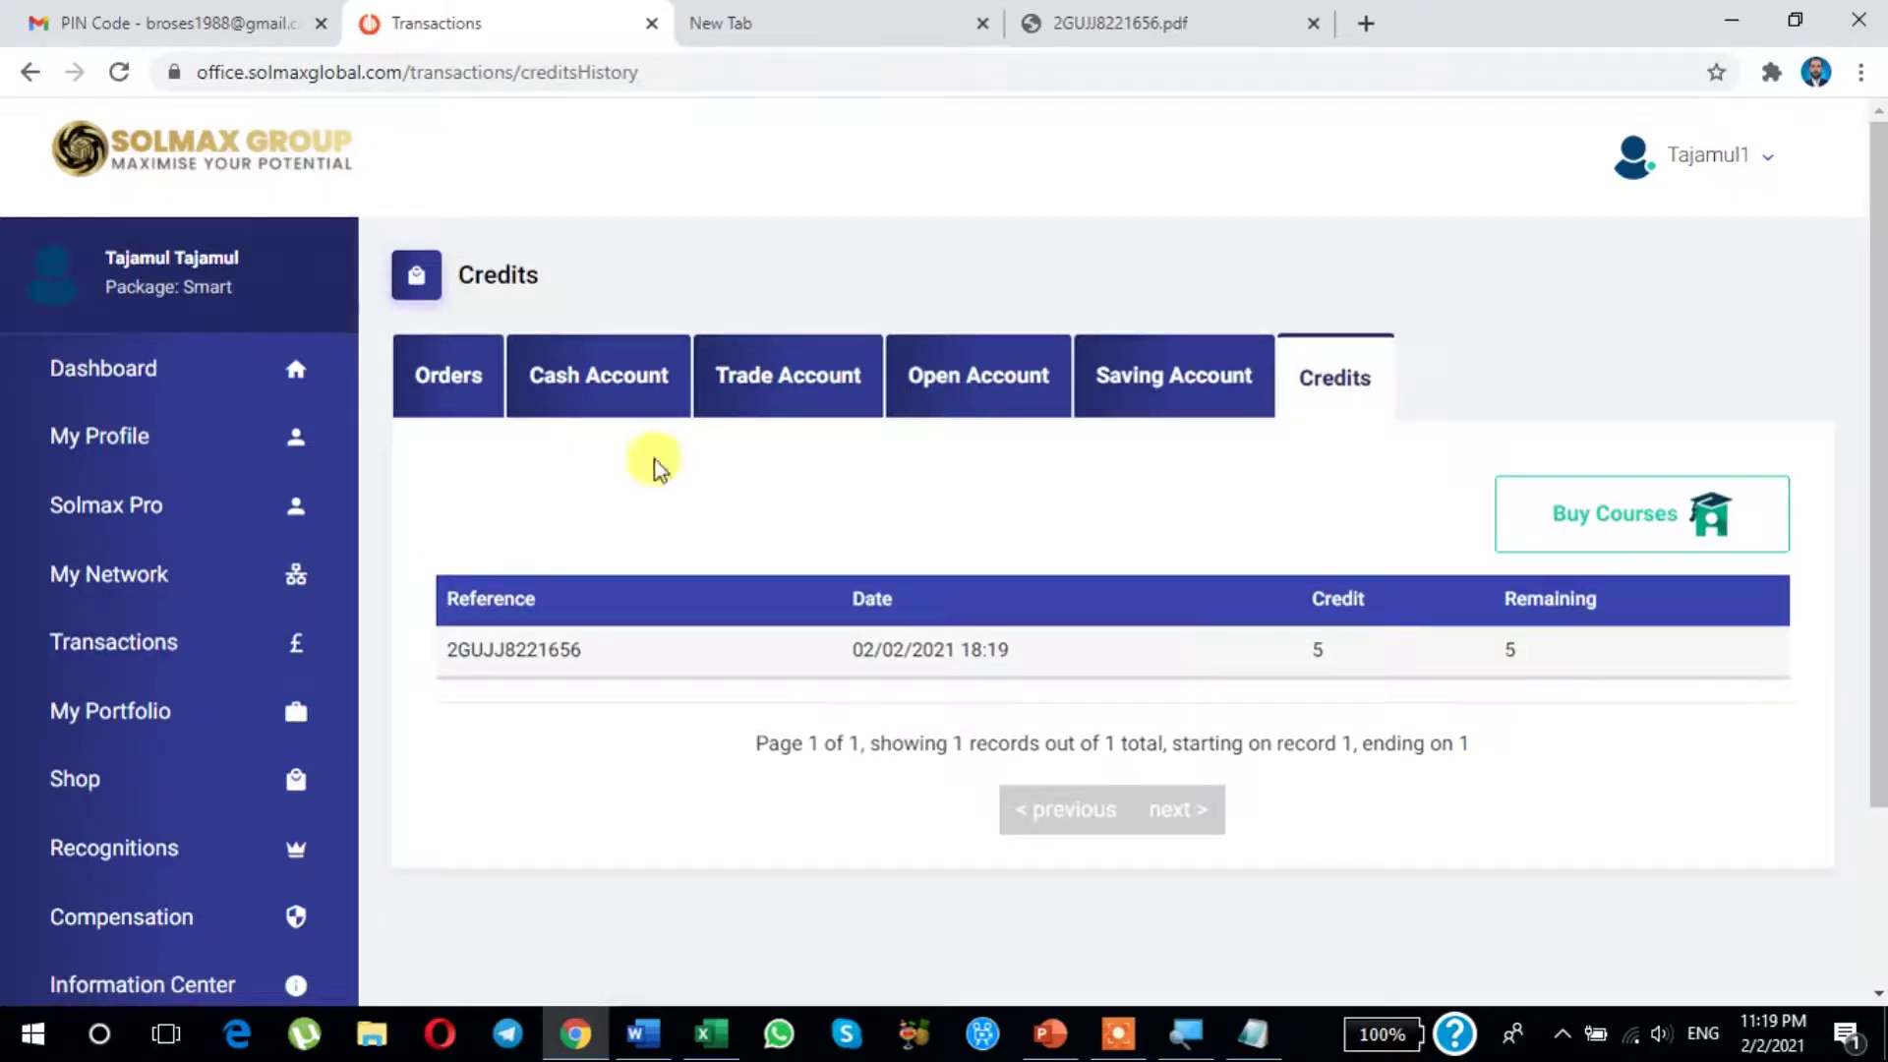
click(147, 370)
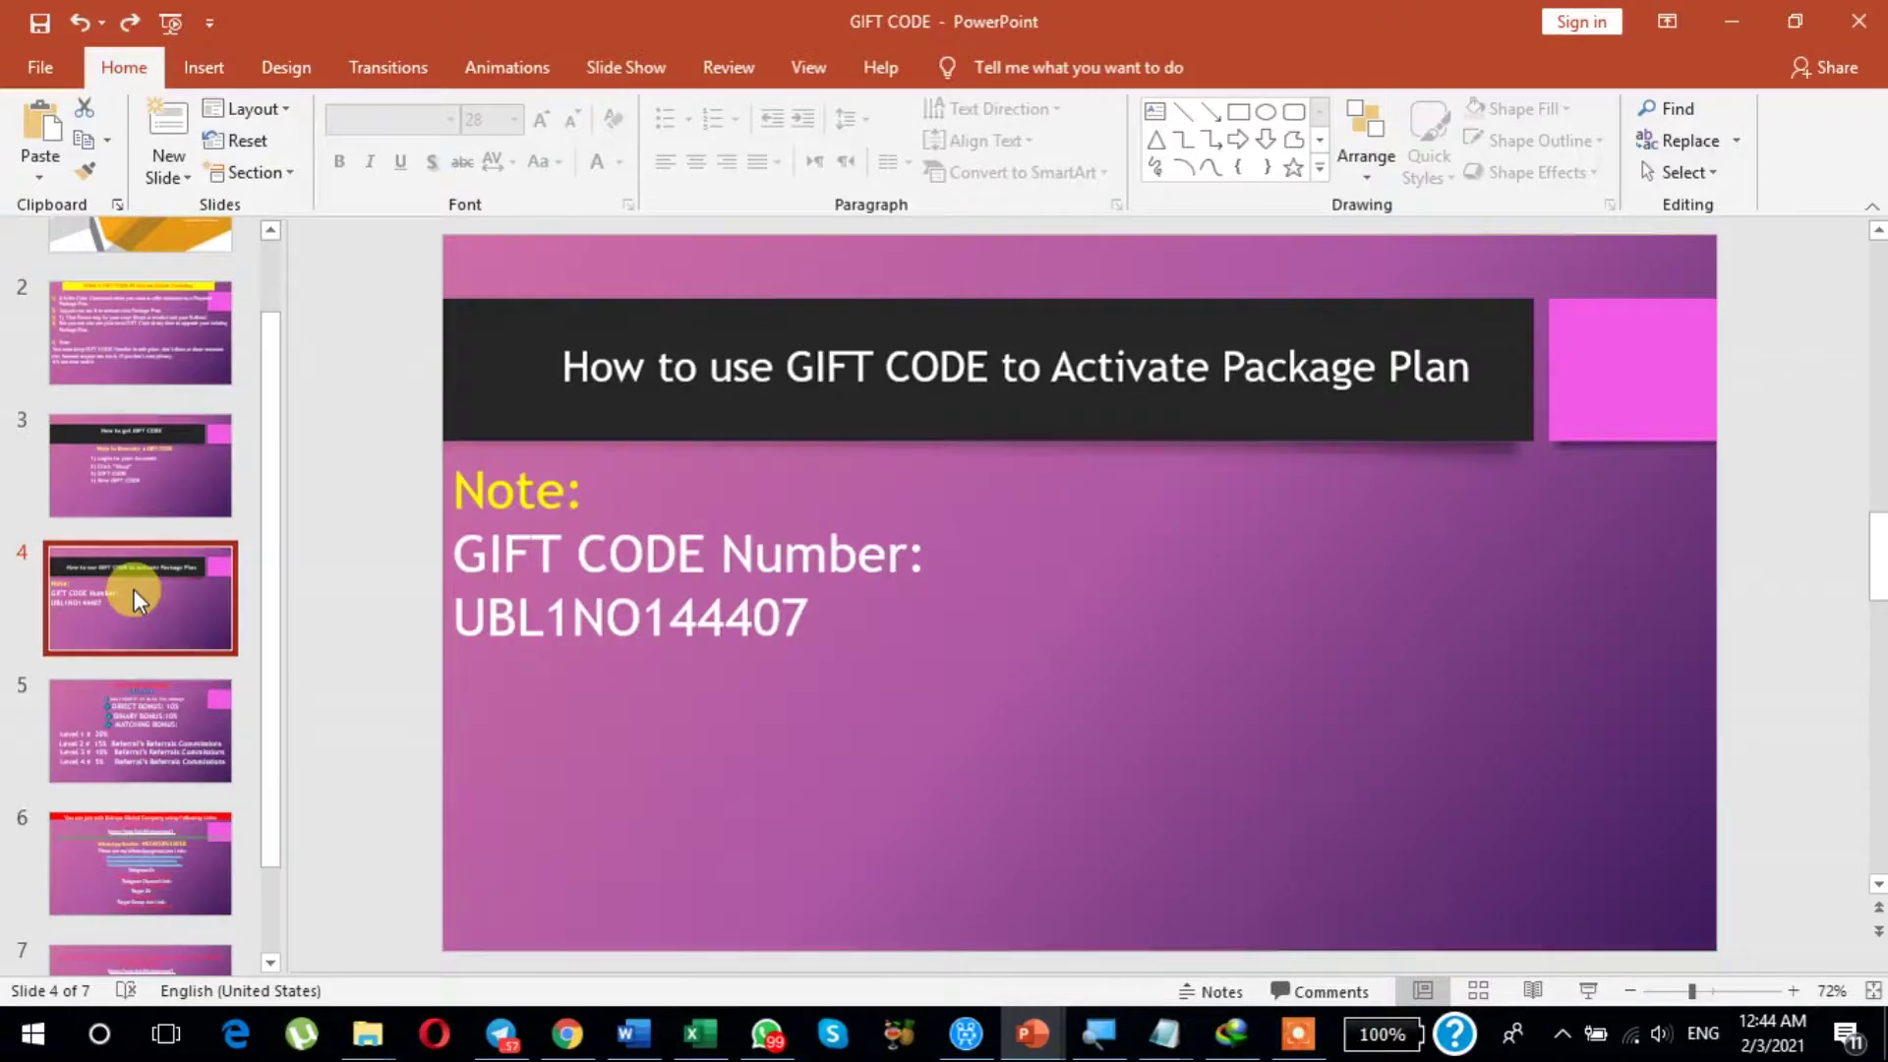
key(Down)
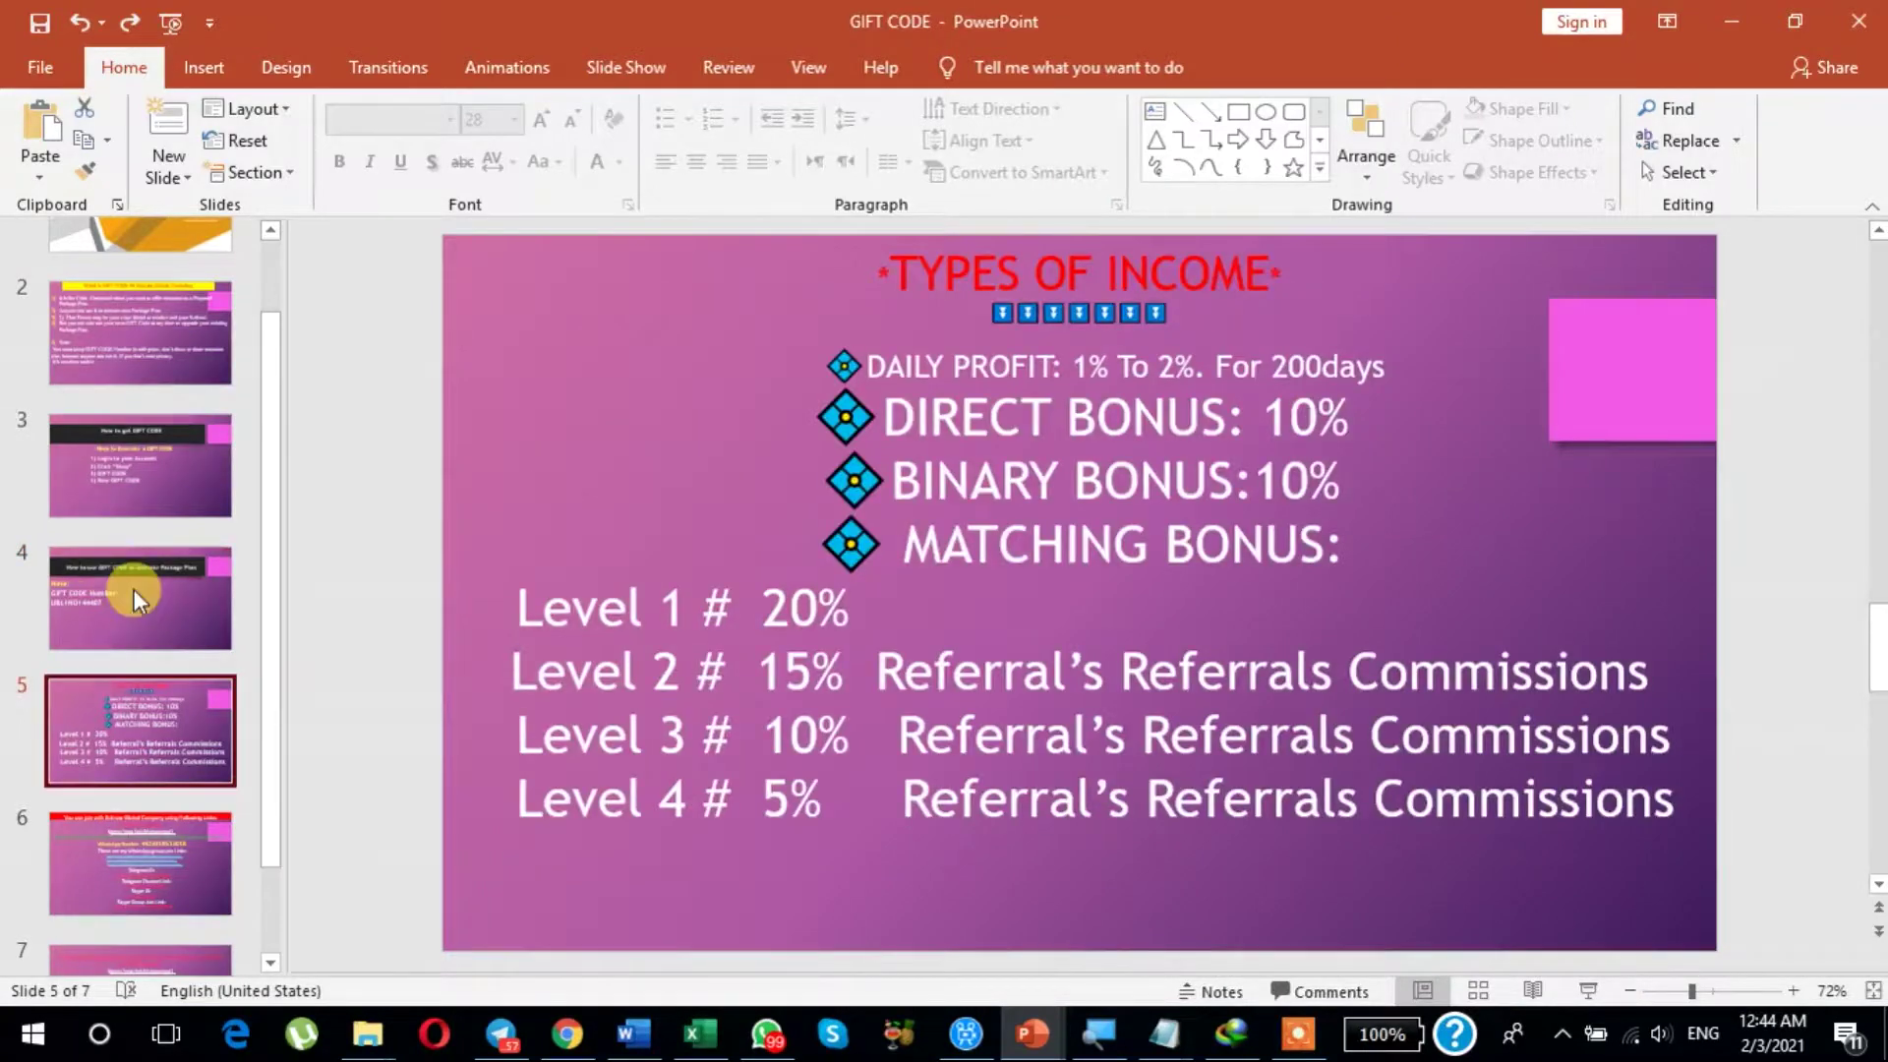